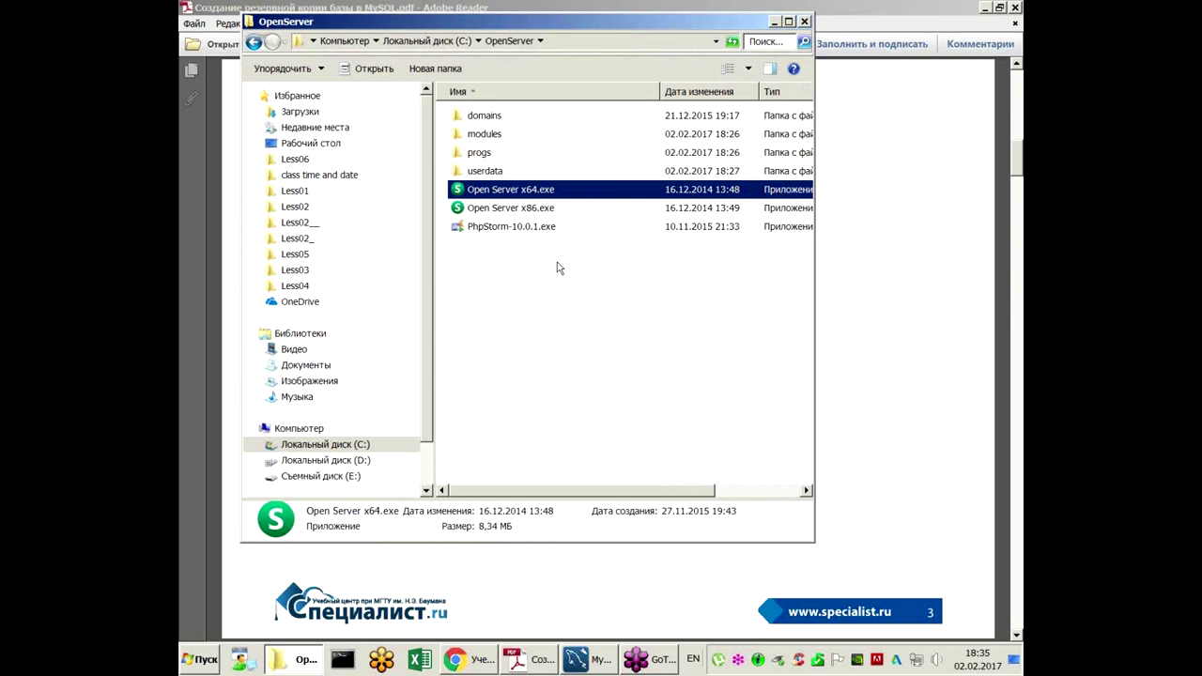
# Step: Launch Open Server x64, dismiss its update notices and start the local server
pyautogui.doubleClick(541, 199)
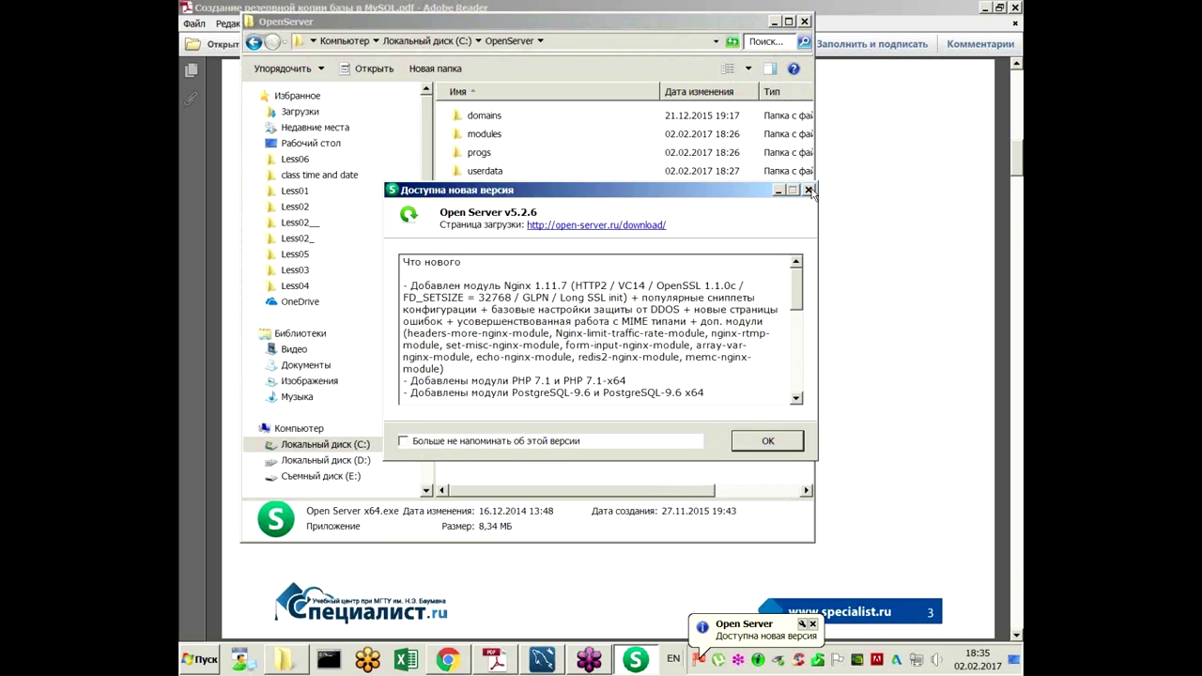
pyautogui.click(808, 189)
pyautogui.click(813, 624)
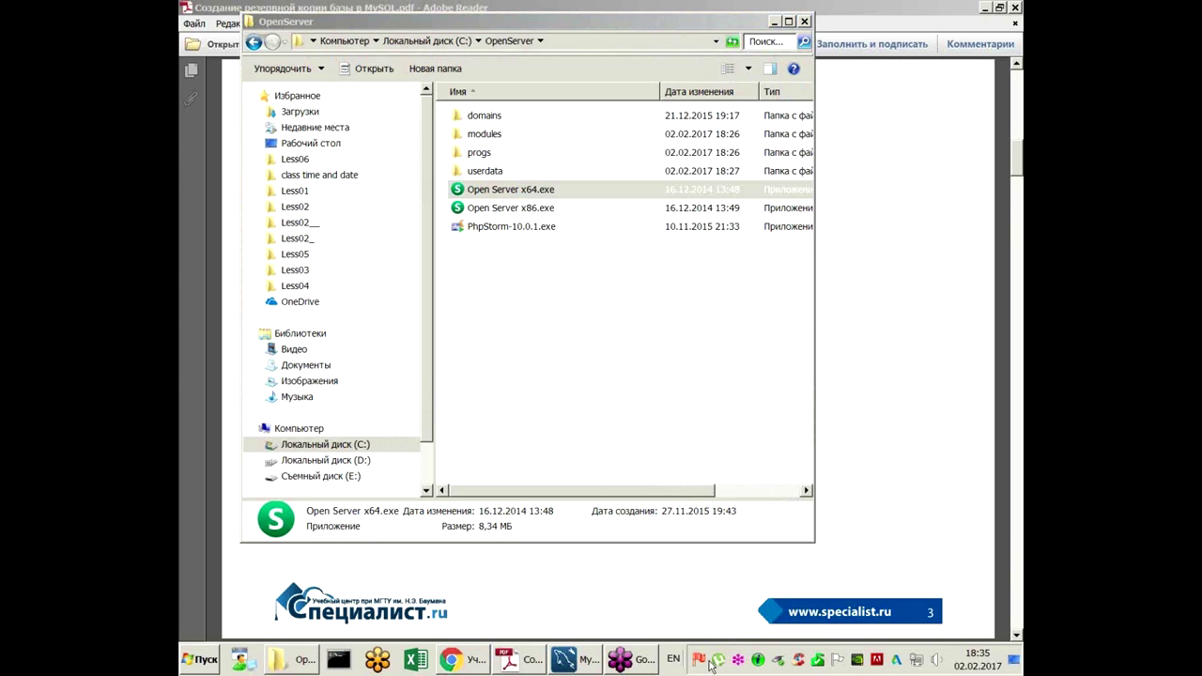
pyautogui.click(702, 662)
pyautogui.click(754, 451)
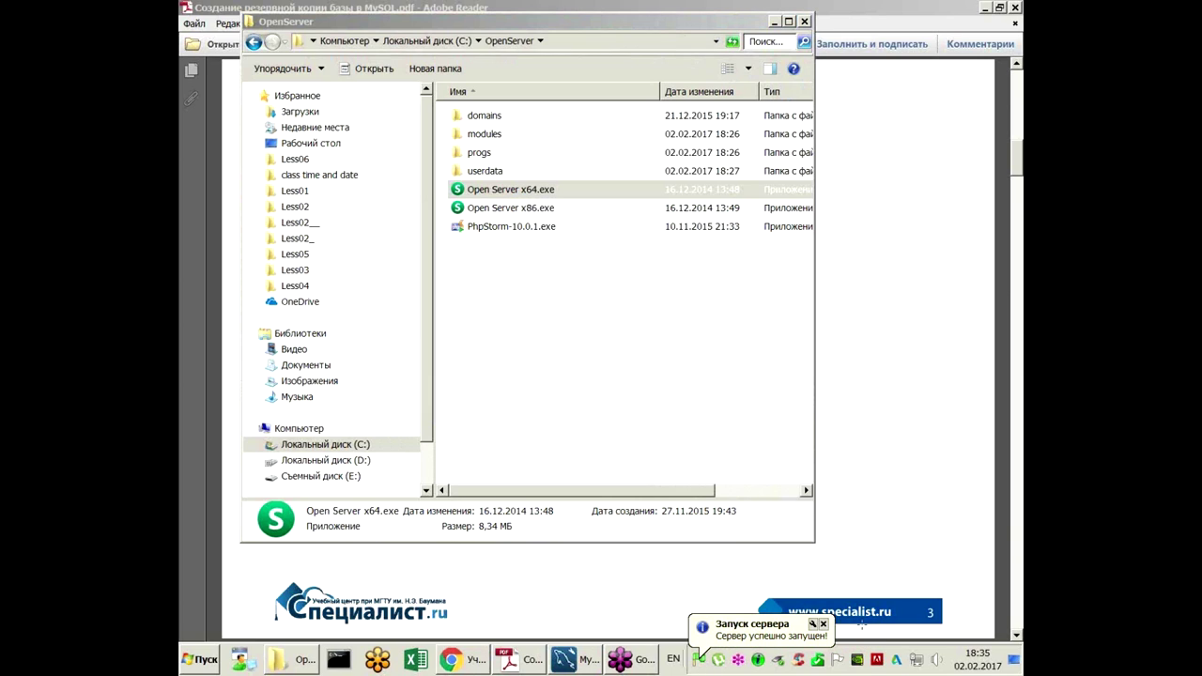
pyautogui.click(827, 627)
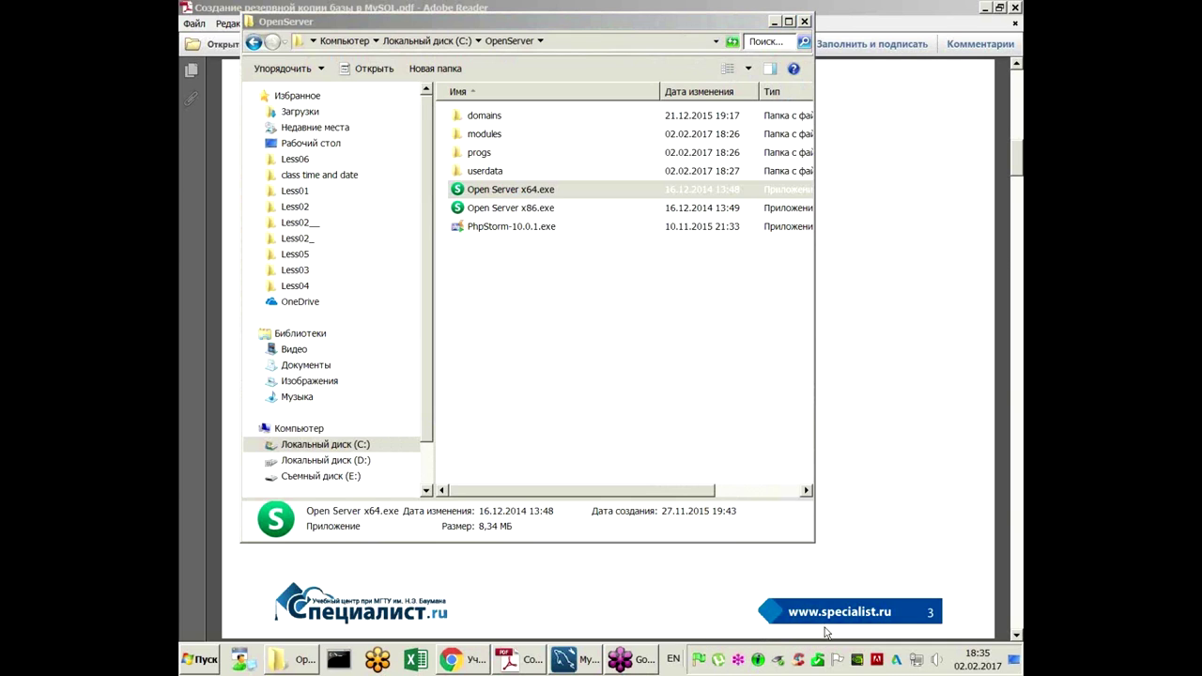
# Step: Open the Open Server console from the Дополнительно tools list
pyautogui.click(698, 661)
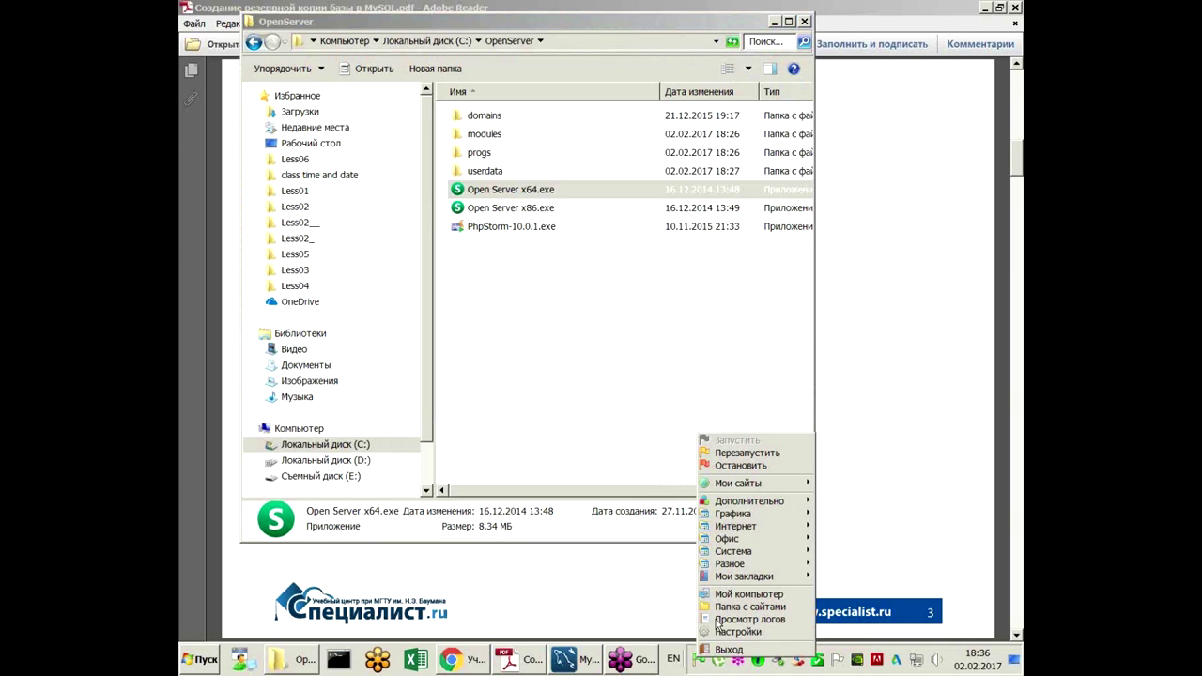
pyautogui.moveTo(732, 505)
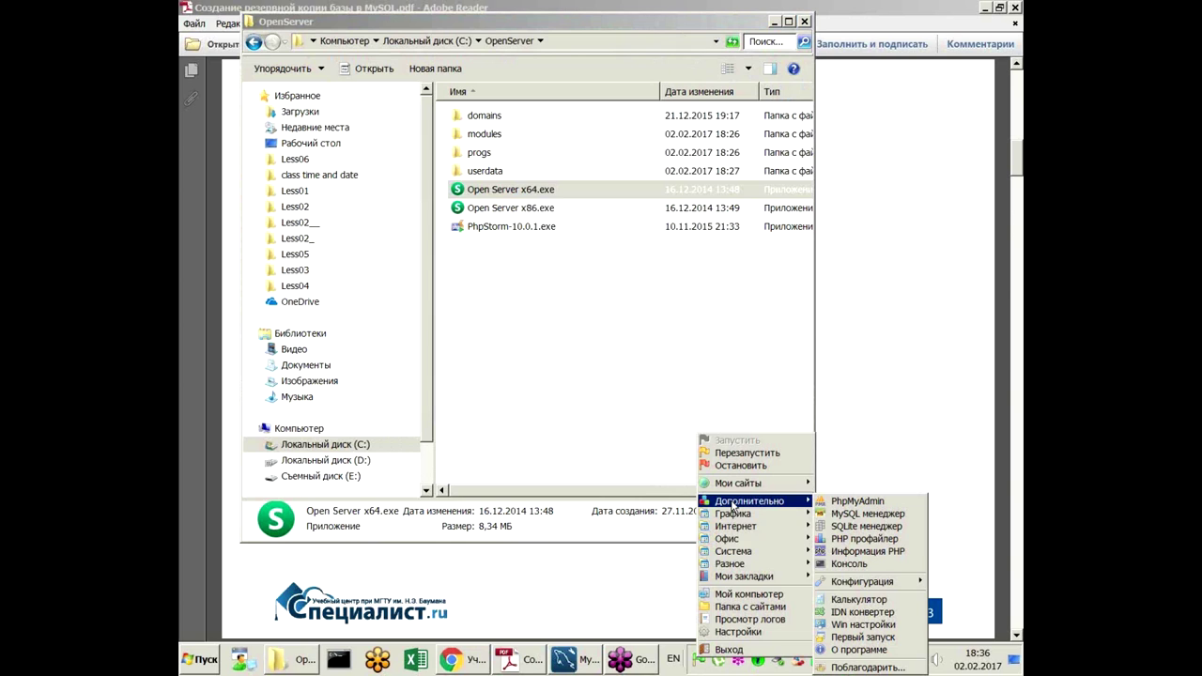
pyautogui.click(836, 564)
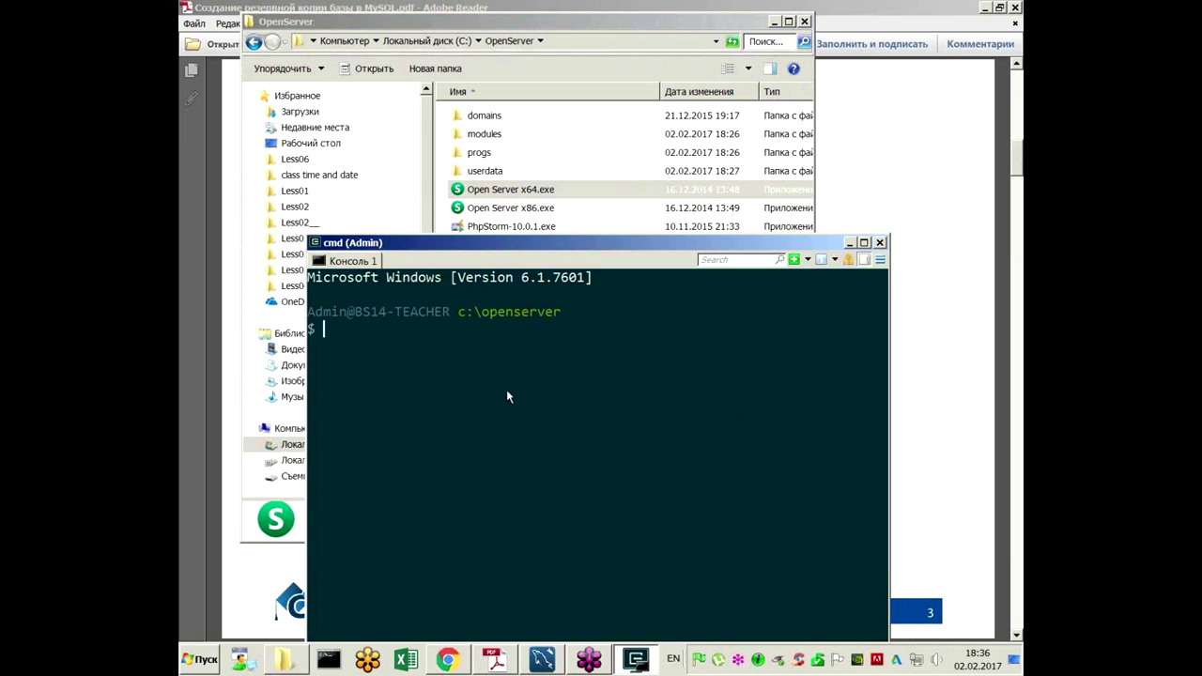
# Step: Enlarge the c:\openserver console text, then launch Notepad++ from the Start menu
pyautogui.keyDown('ctrl'); pyautogui.scroll(2, 508, 380); pyautogui.keyUp('ctrl')
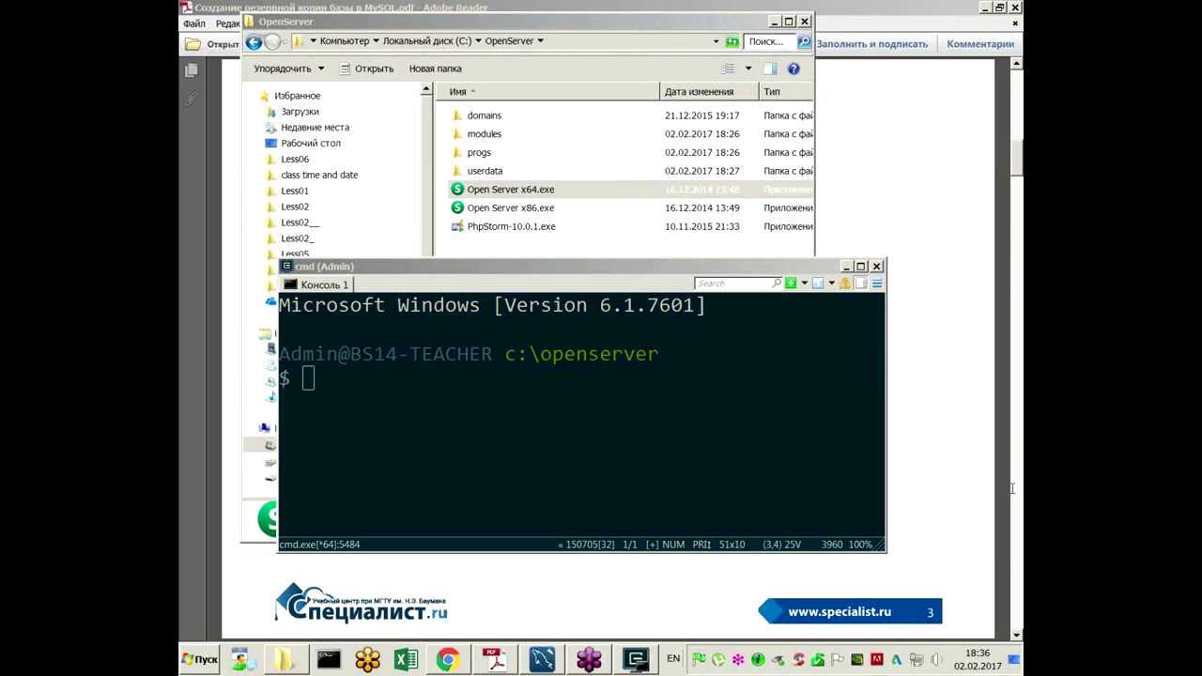
pyautogui.click(199, 659)
pyautogui.click(238, 296)
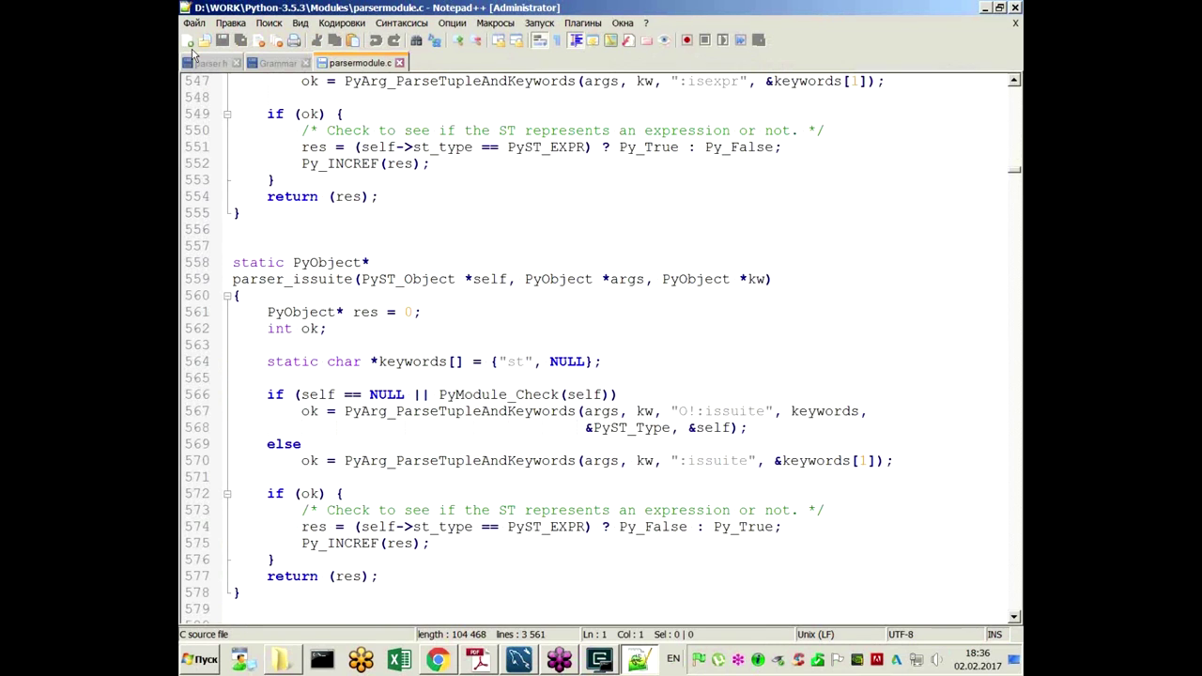
pyautogui.click(192, 43)
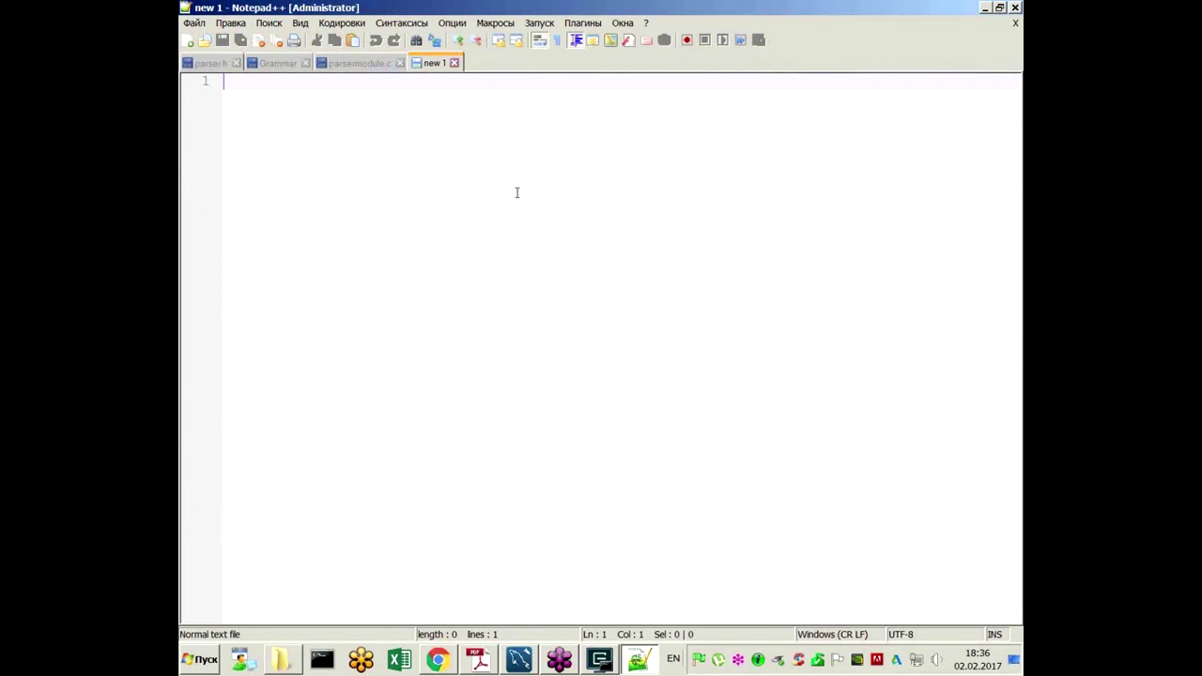
pyautogui.scroll(3, 485, 188)
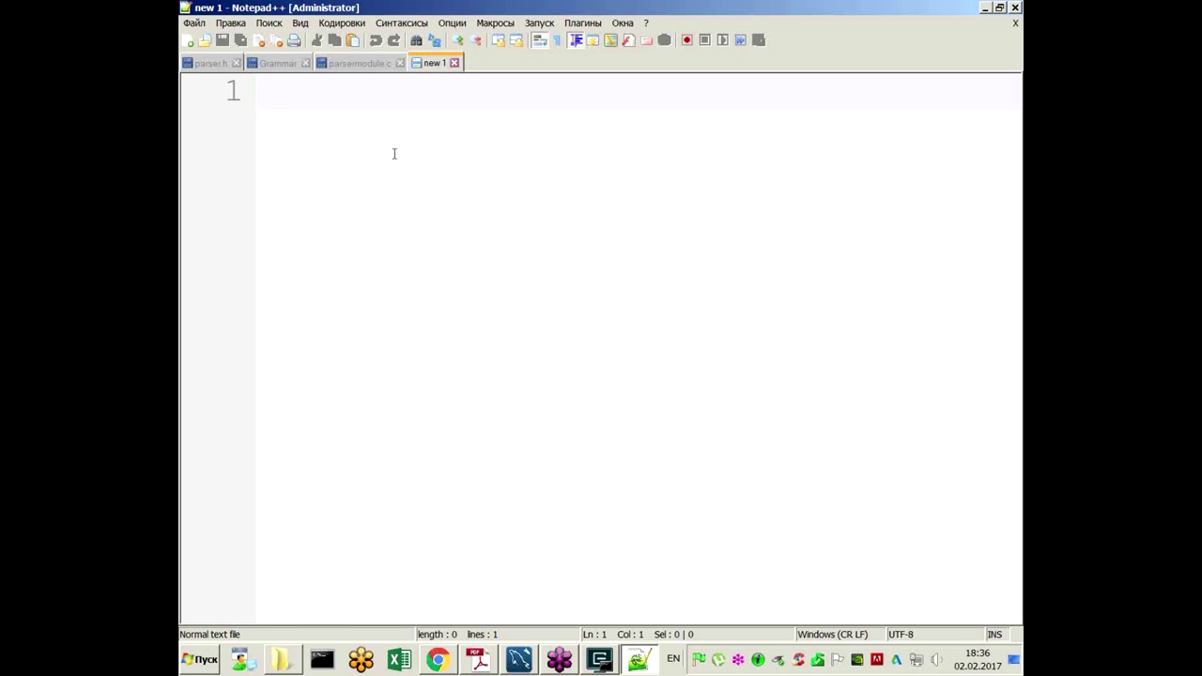
pyautogui.write('m')
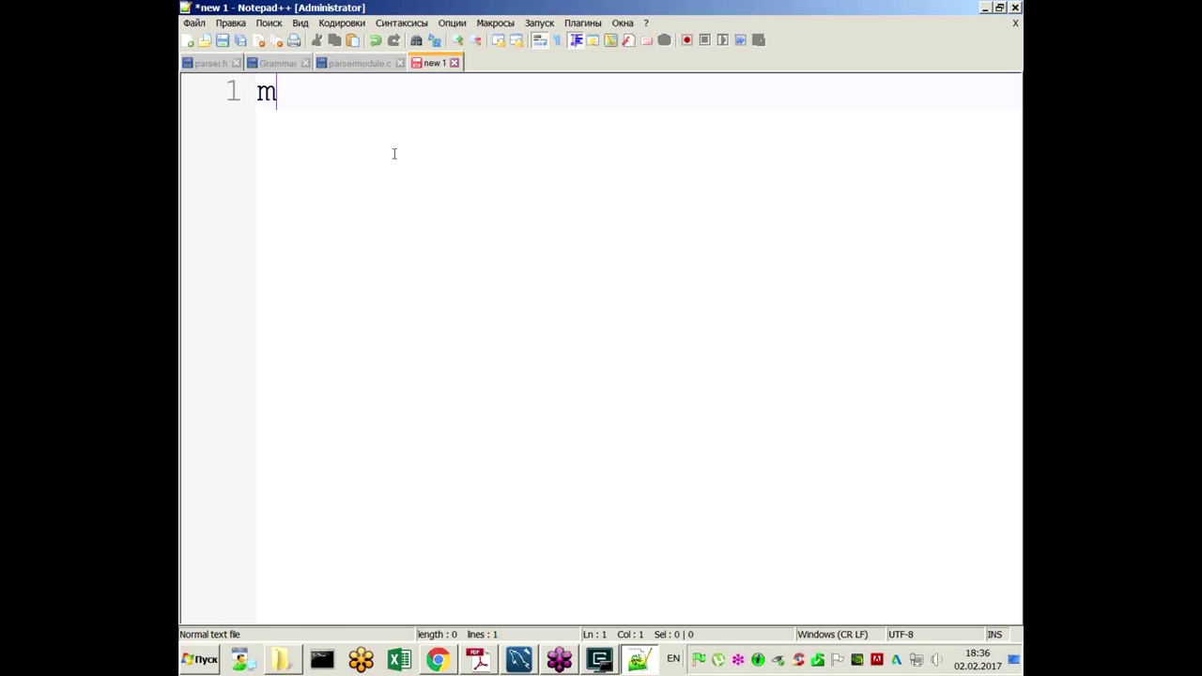
pyautogui.write('ysite.ru')
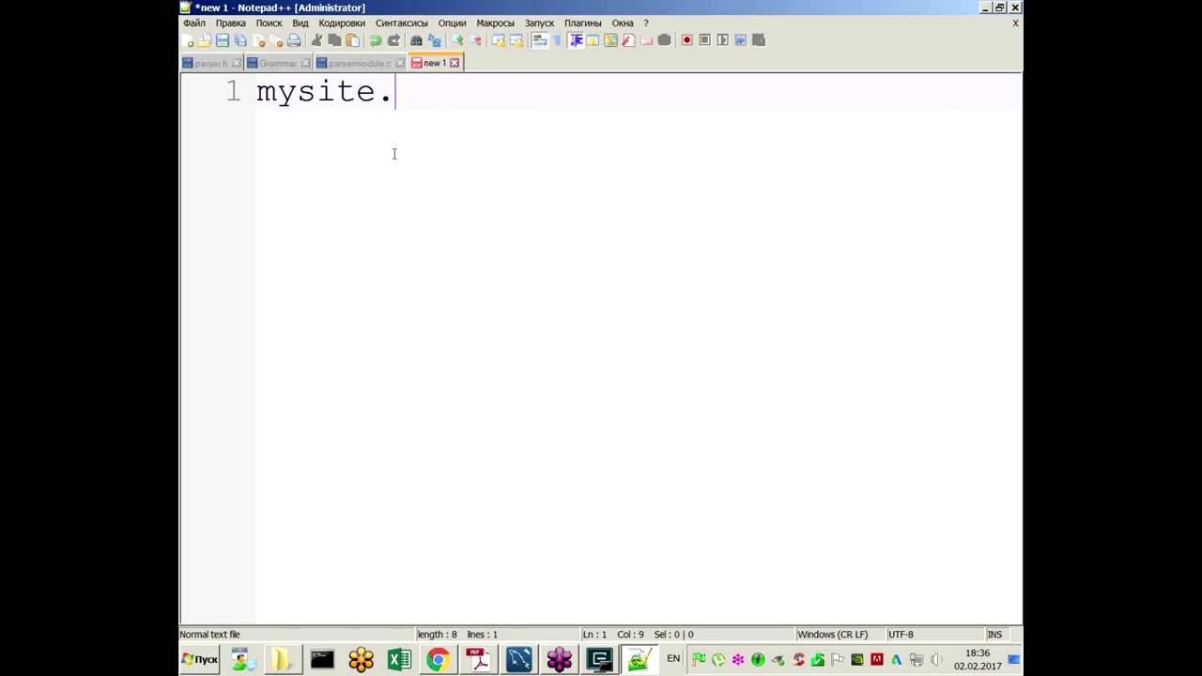
pyautogui.press('Home')
pyautogui.write('http://')
pyautogui.press('End')
pyautogui.press('Return')
pyautogui.press('Return')
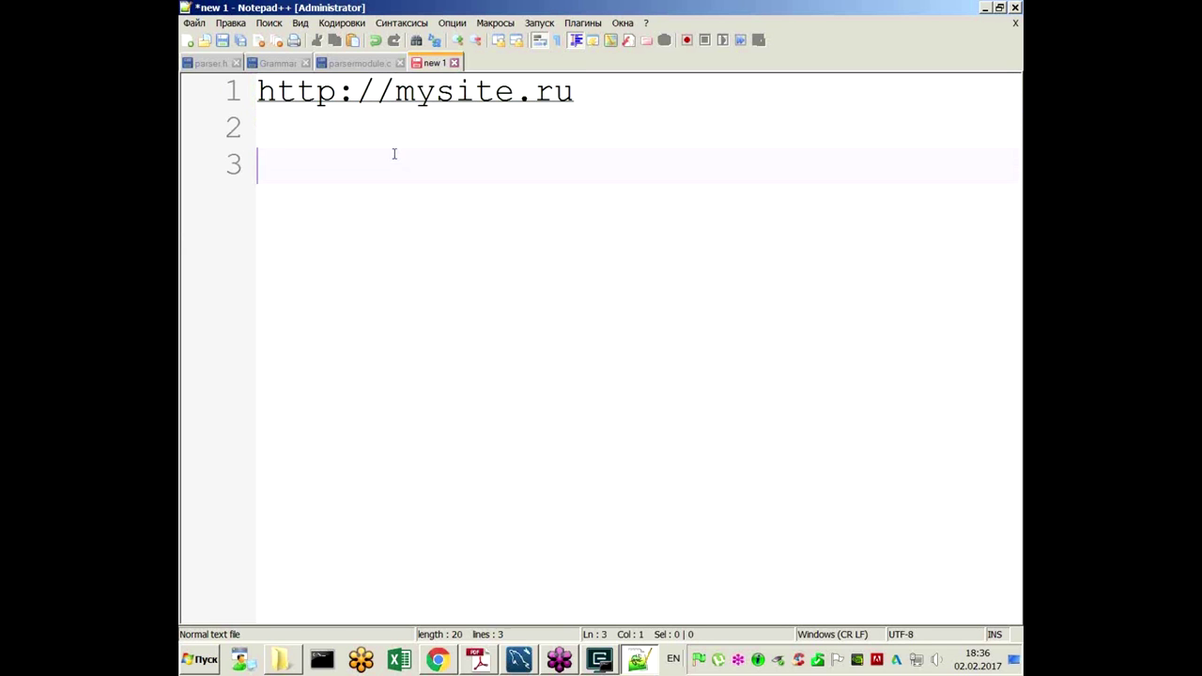
pyautogui.press('Up')
pyautogui.press('Up')
pyautogui.press('End')
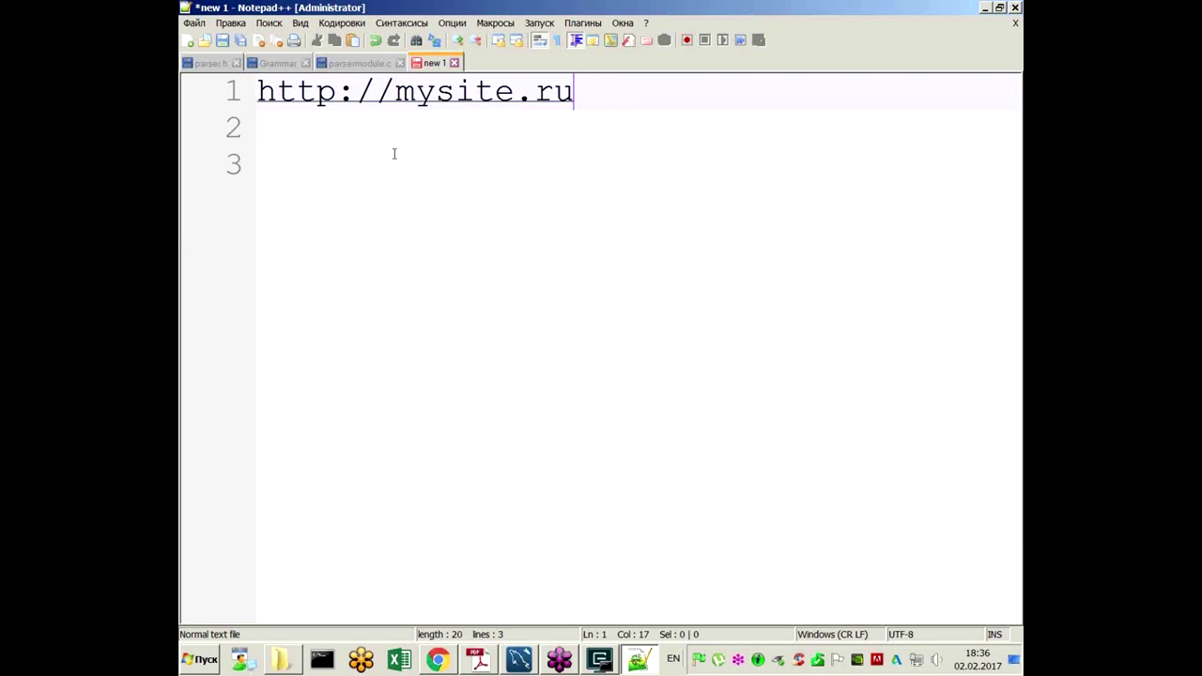
pyautogui.hotkey('shift', 'Left')
pyautogui.hotkey('shift', 'Left')
pyautogui.write('local')
pyautogui.press('Return')
pyautogui.press('Return')
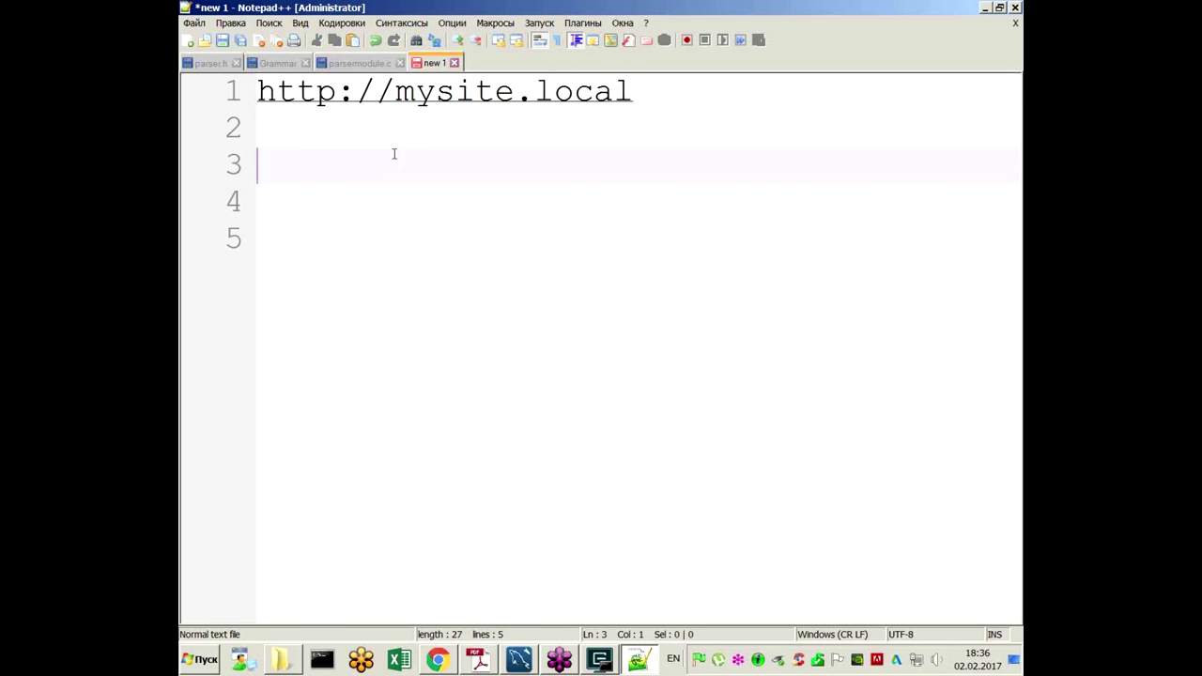
# Step: Add the lines Windows, Apache, MySQL, PHP and WAMP below the address
pyautogui.write('Apa')
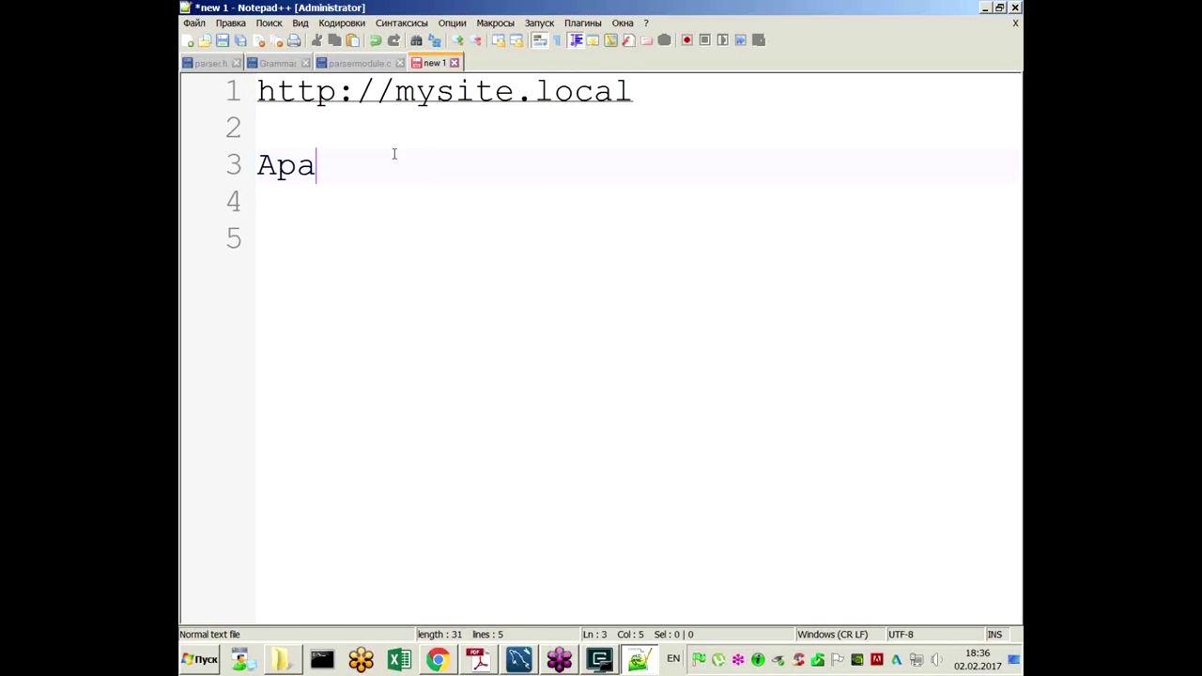
pyautogui.write('che')
pyautogui.press('Home')
pyautogui.press('Return')
pyautogui.press('Up')
pyautogui.write('Wind')
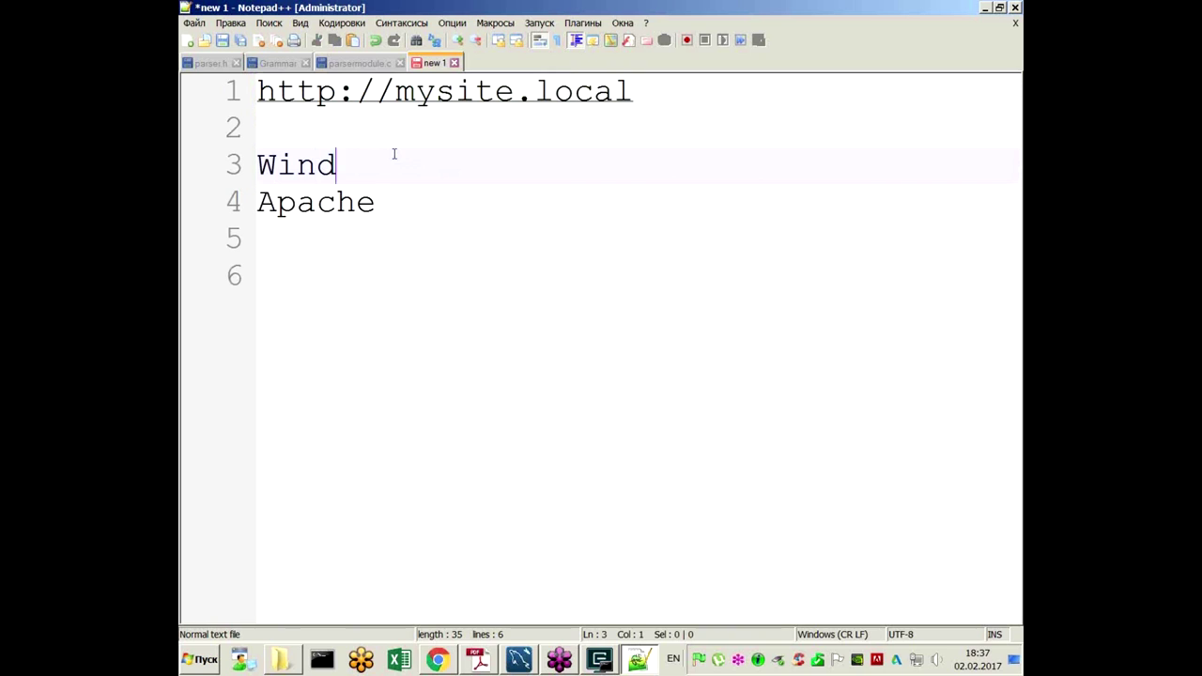
pyautogui.write('ows')
pyautogui.press('Down')
pyautogui.press('Down')
pyautogui.write('MySQL')
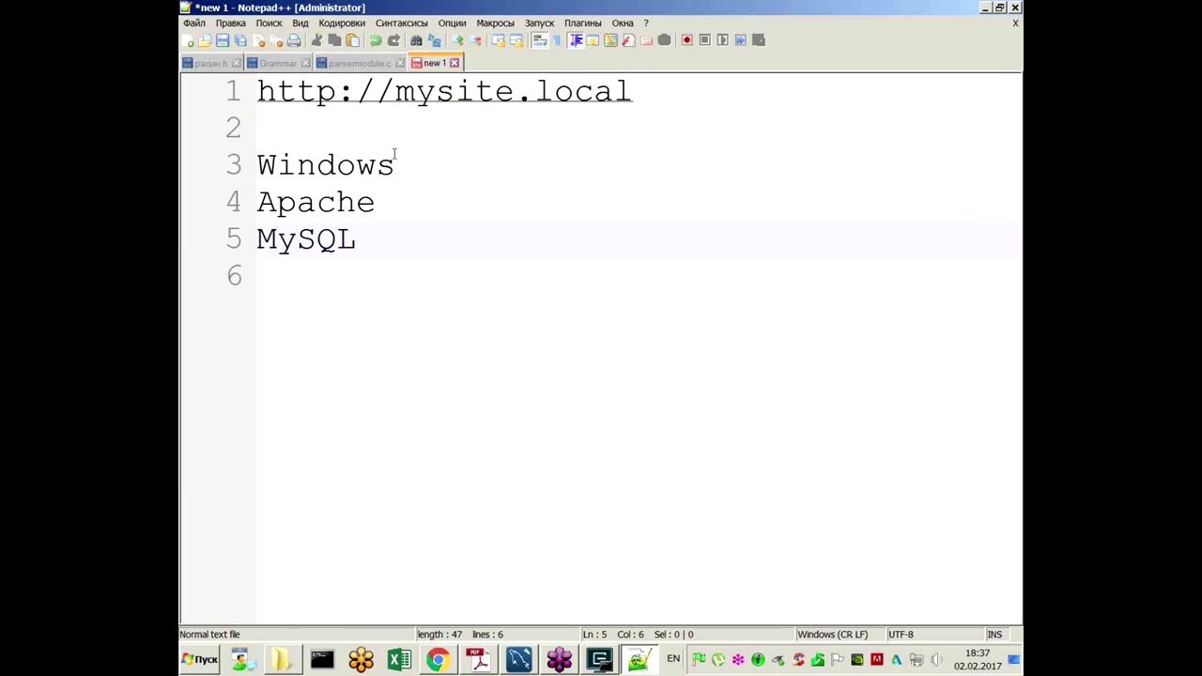
pyautogui.press('Return')
pyautogui.write('PHP')
pyautogui.press('Return')
pyautogui.press('Return')
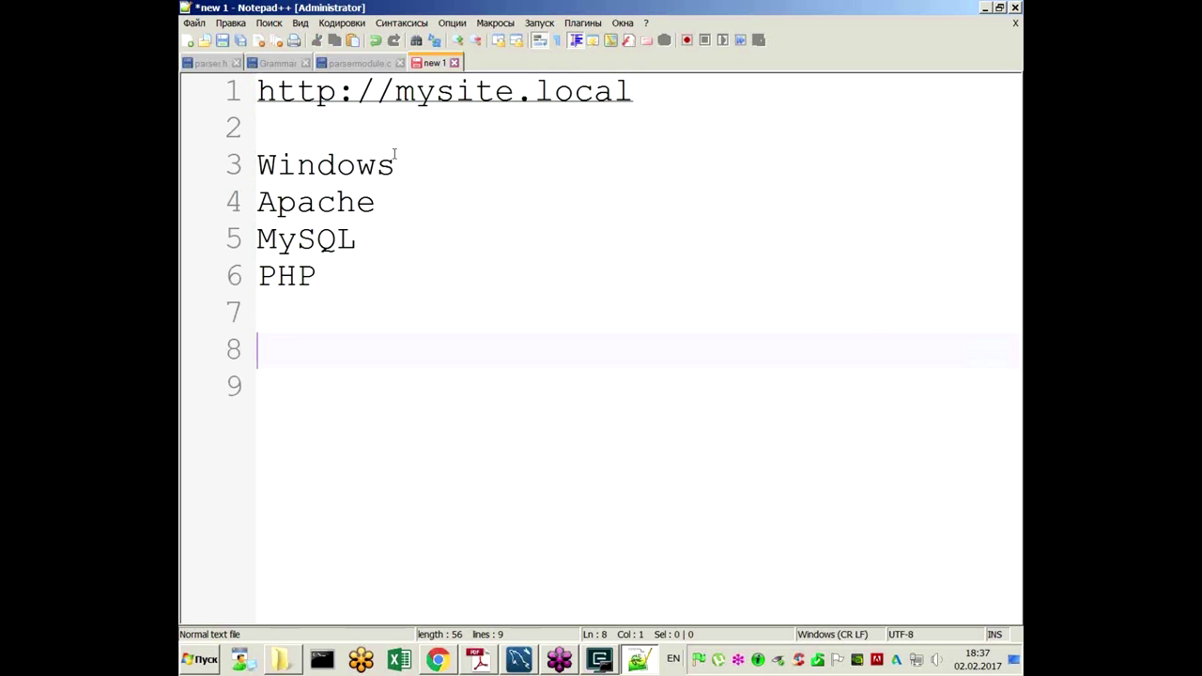
pyautogui.write('WAMP')
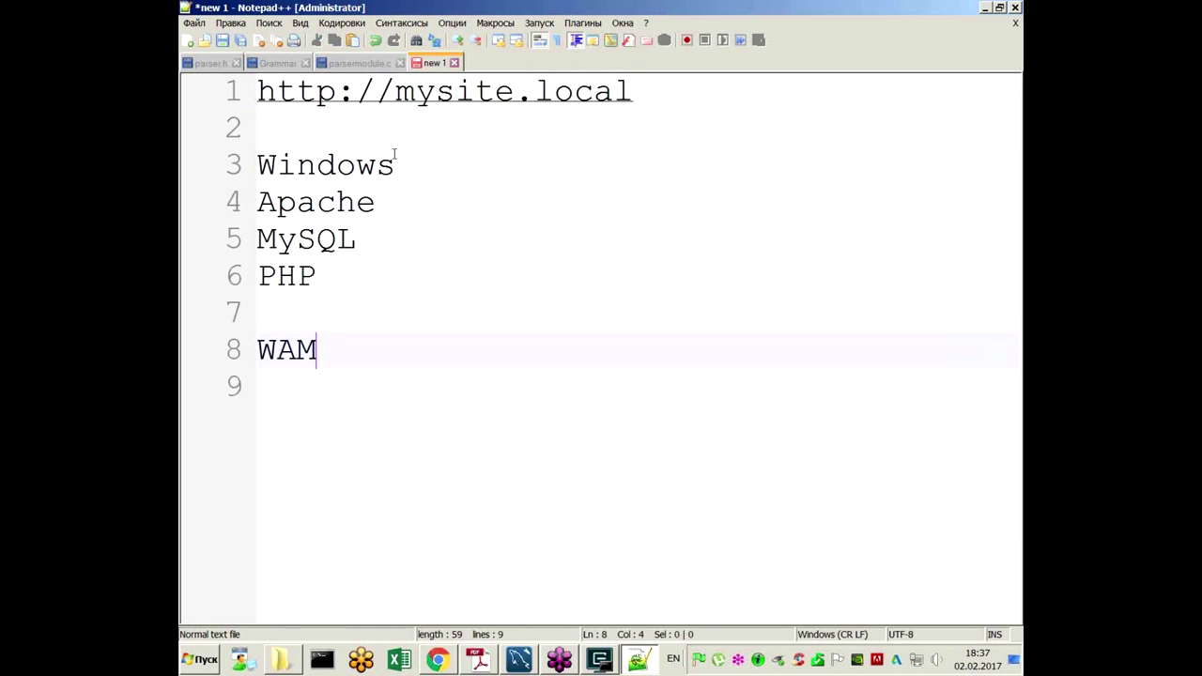
pyautogui.click(270, 165)
pyautogui.hotkey('shift', 'Left')
# Step: Mark the first letters of Apache, MySQL and PHP
pyautogui.click(270, 202)
pyautogui.hotkey('shift', 'Left')
pyautogui.click(276, 238)
pyautogui.hotkey('shift', 'Left')
pyautogui.click(261, 275)
pyautogui.hotkey('shift', 'Right')
# Step: Extend the WAMP line on line 8 to read WAMP-сборками
pyautogui.click(364, 358)
pyautogui.moveTo(370, 349); pyautogui.dragTo(265, 349)
pyautogui.press('End')
pyautogui.write('-')
pyautogui.hotkey('alt', 'shift')
pyautogui.write('сборкара')
pyautogui.press('BackSpace')
pyautogui.press('BackSpace')
pyautogui.press('BackSpace')
pyautogui.write('ами')
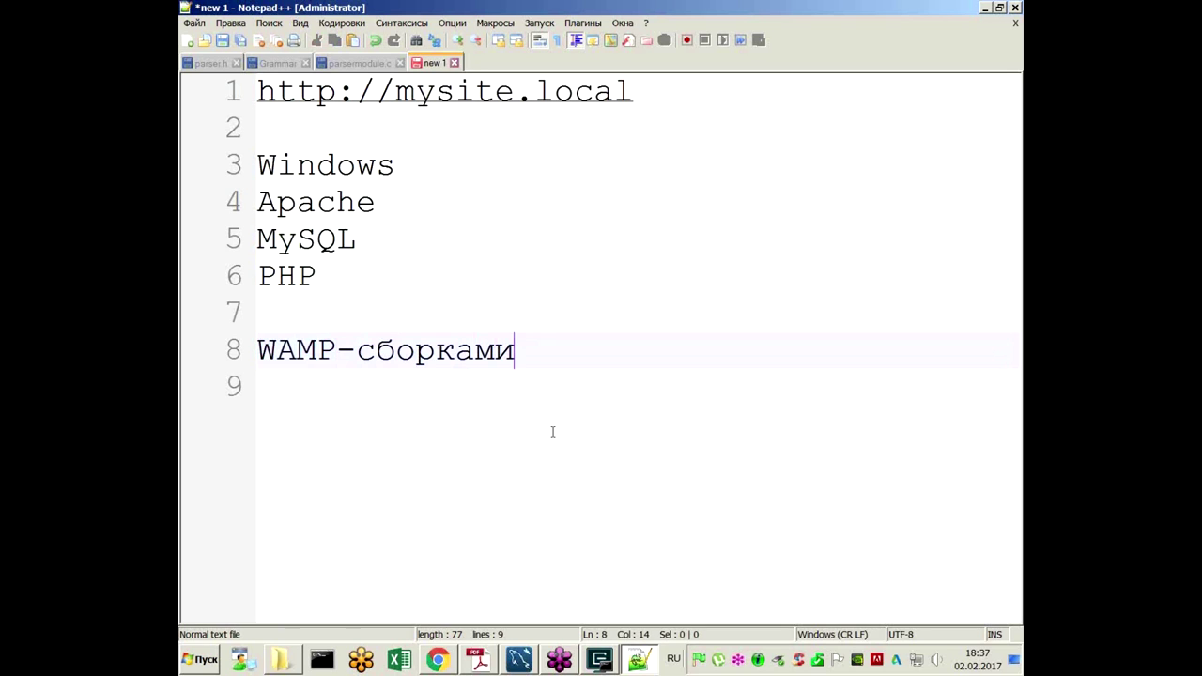
# Step: Highlight the words PHP, MySQL, Apache and Windows in turn
pyautogui.moveTo(320, 278); pyautogui.dragTo(259, 279)
pyautogui.moveTo(257, 240); pyautogui.dragTo(363, 246)
pyautogui.moveTo(375, 203); pyautogui.dragTo(272, 203)
pyautogui.click(420, 170)
pyautogui.moveTo(419, 169); pyautogui.dragTo(295, 169)
pyautogui.click(420, 169)
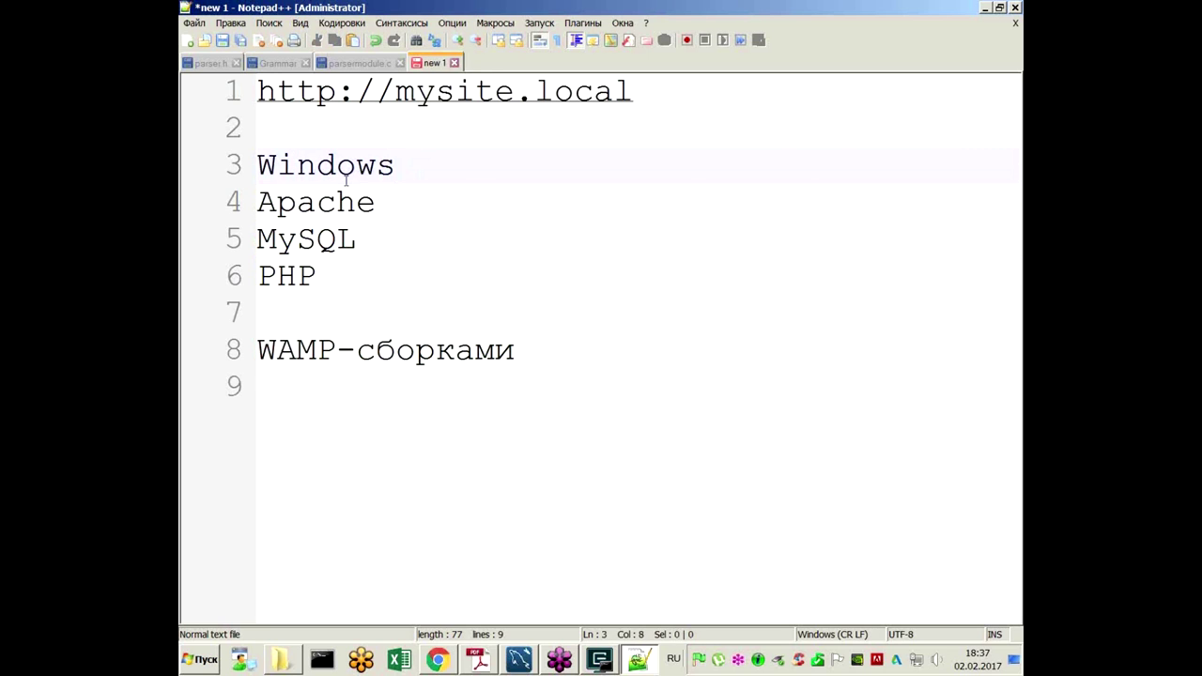
# Step: Add LAMP and MAMP on lines 9 and 10 below WAMP-сборками
pyautogui.click(395, 433)
pyautogui.write('ДФ')
pyautogui.press('BackSpace')
pyautogui.press('BackSpace')
pyautogui.write('LAMP')
pyautogui.press('Return')
pyautogui.write('MAMP')
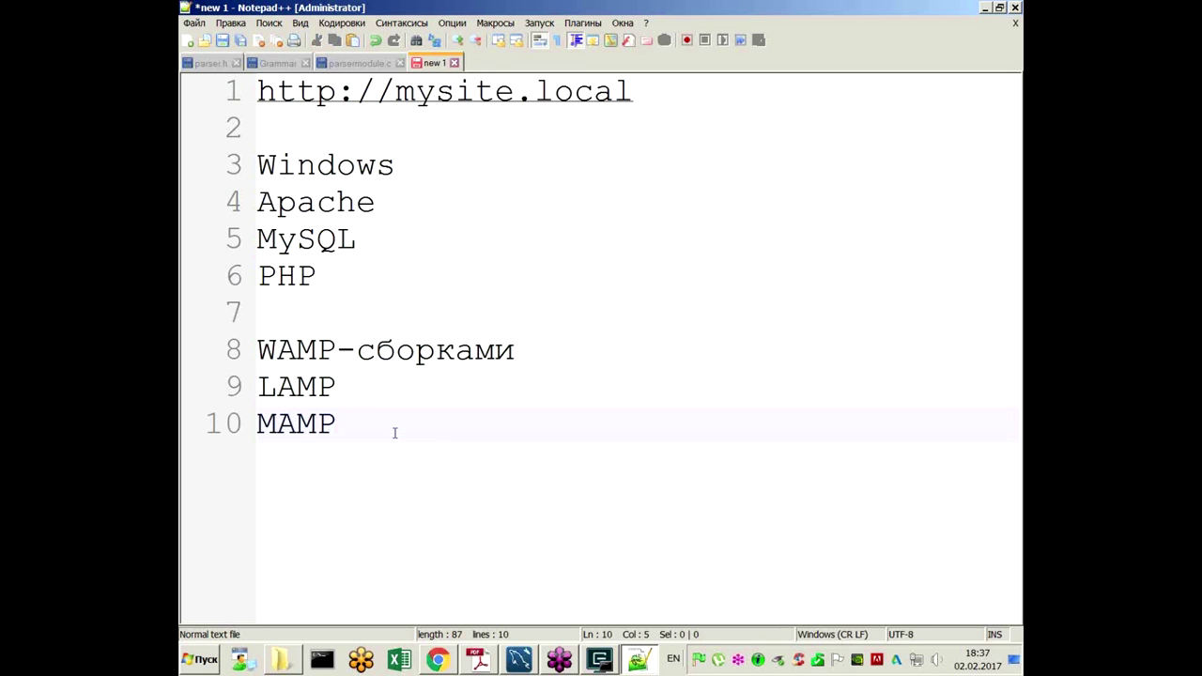
pyautogui.click(258, 386)
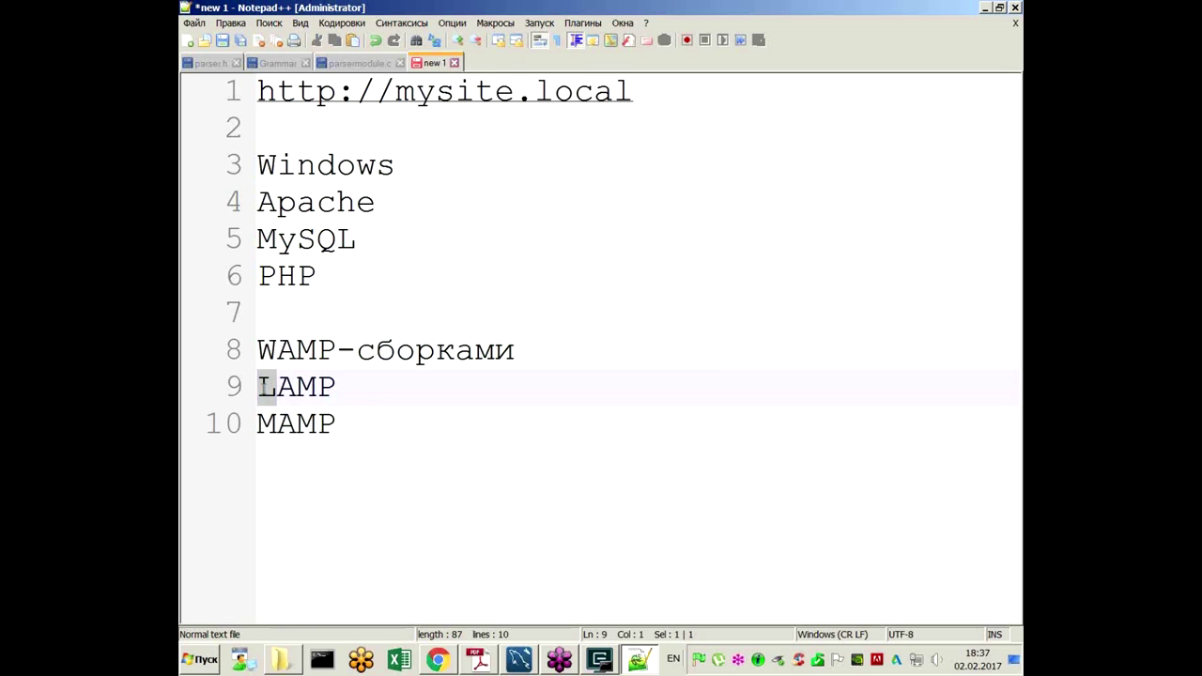
pyautogui.hotkey('shift', 'End')
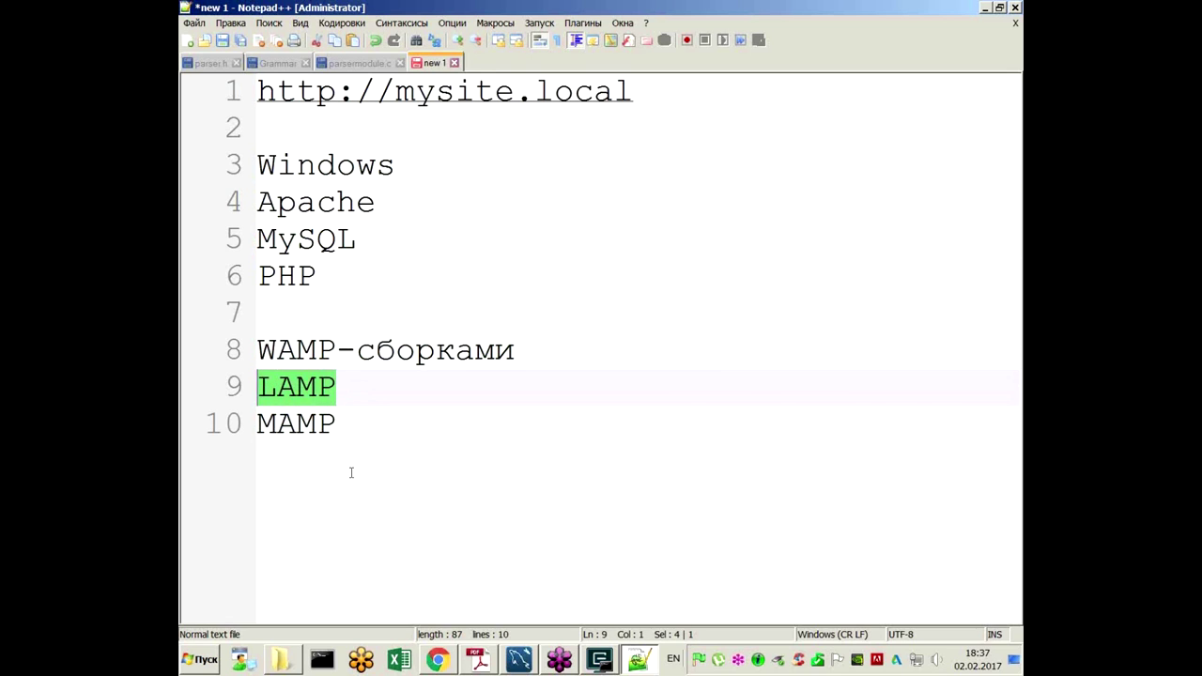
pyautogui.click(359, 433)
pyautogui.hotkey('shift', 'Home')
pyautogui.click(354, 438)
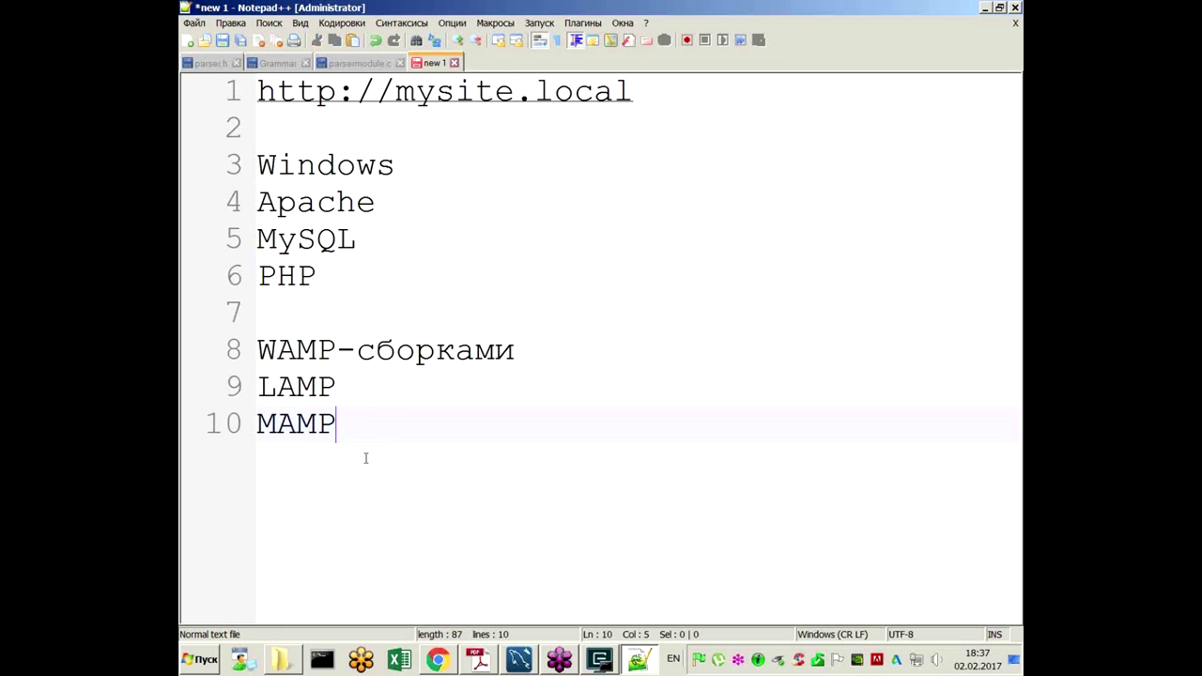
pyautogui.press('Return')
pyautogui.press('Return')
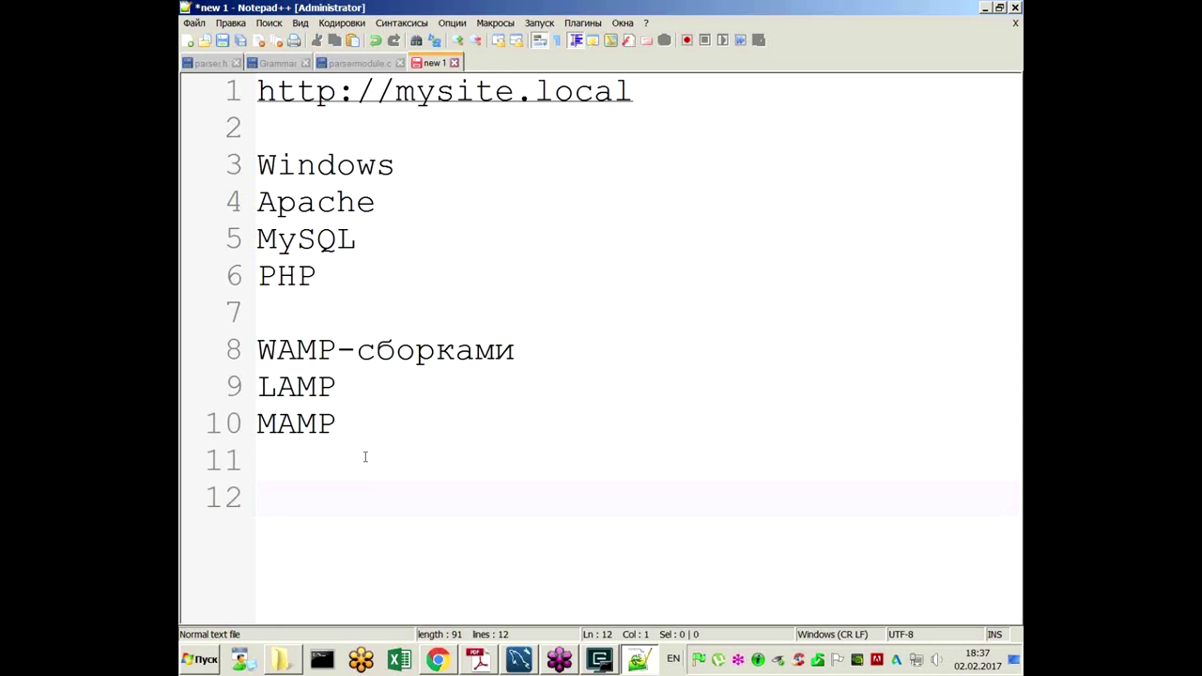
# Step: Select the words Apache, MySQL and PHP one after another
pyautogui.click(399, 204)
pyautogui.doubleClick(332, 205)
pyautogui.click(397, 236)
pyautogui.doubleClick(310, 239)
pyautogui.doubleClick(286, 275)
pyautogui.click(369, 268)
# Step: Copy the WAMP-сборками line down to a new line 12
pyautogui.moveTo(542, 348); pyautogui.dragTo(252, 348)
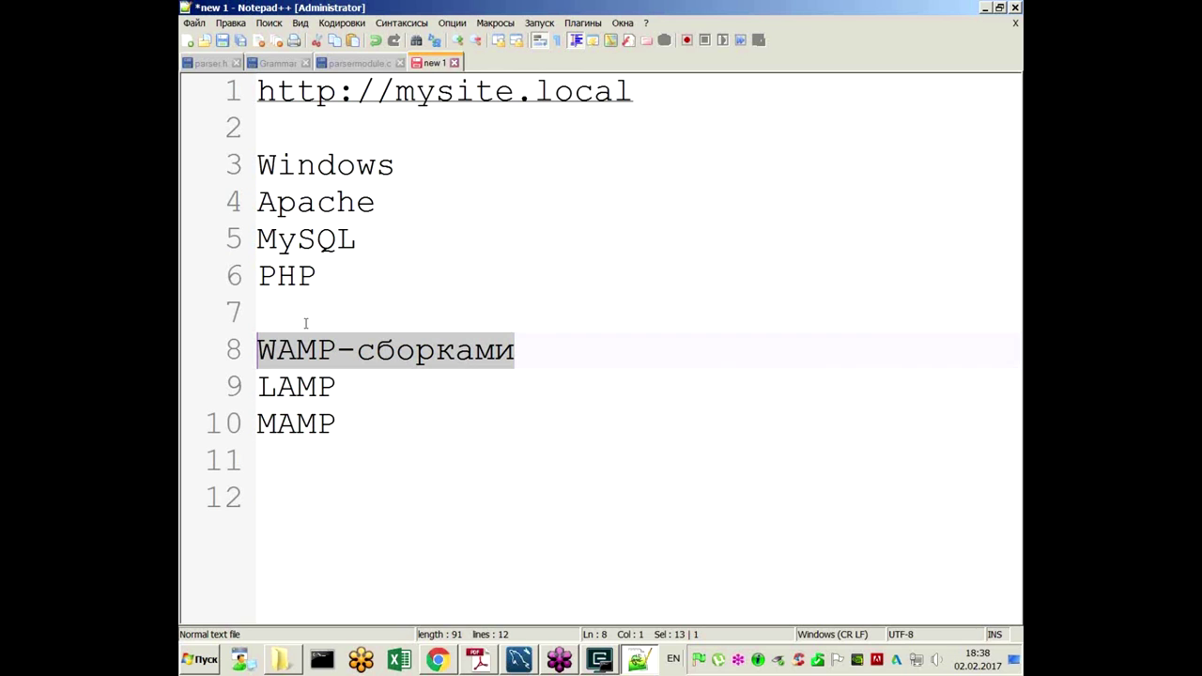
pyautogui.click(403, 464)
pyautogui.press('Return')
pyautogui.press('Return')
pyautogui.press('Return')
pyautogui.press('Return')
pyautogui.press('Return')
pyautogui.press('Return')
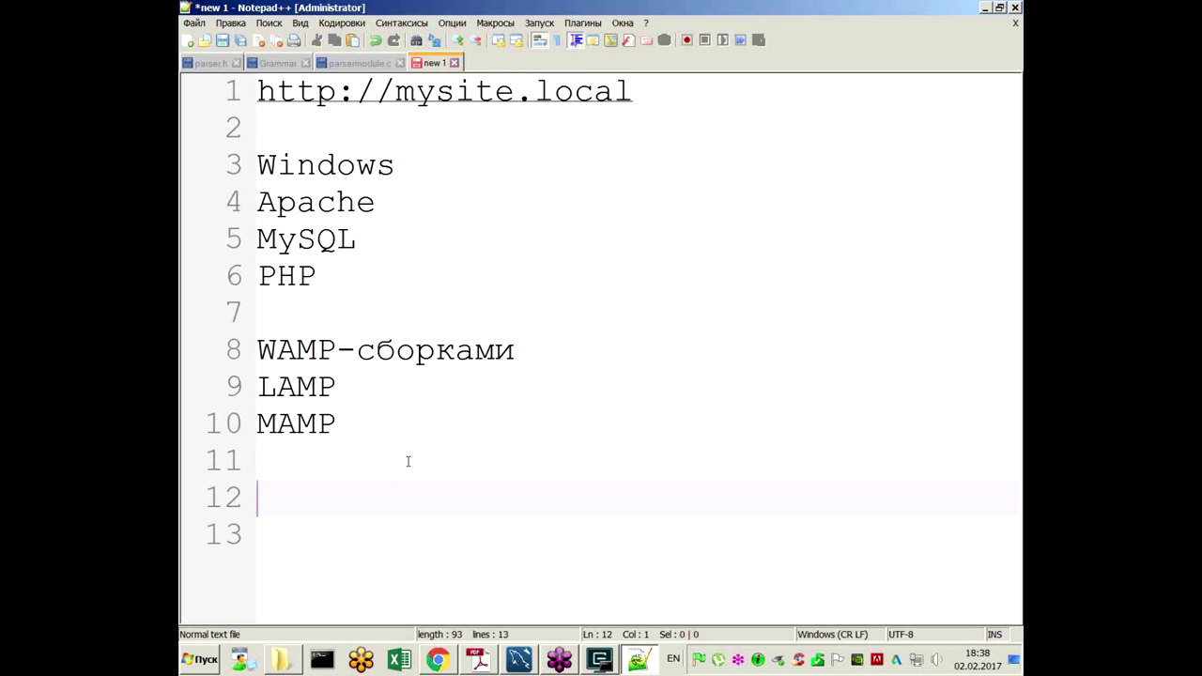
pyautogui.scroll(2, 421, 379)
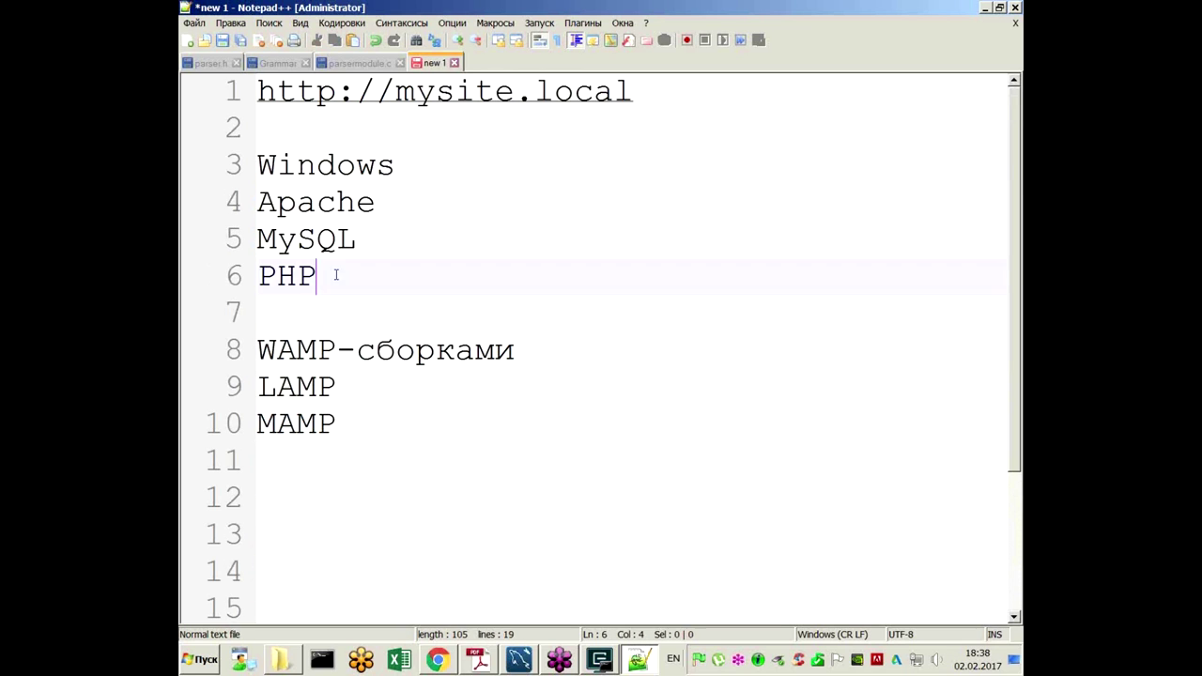
pyautogui.moveTo(331, 275); pyautogui.dragTo(237, 213)
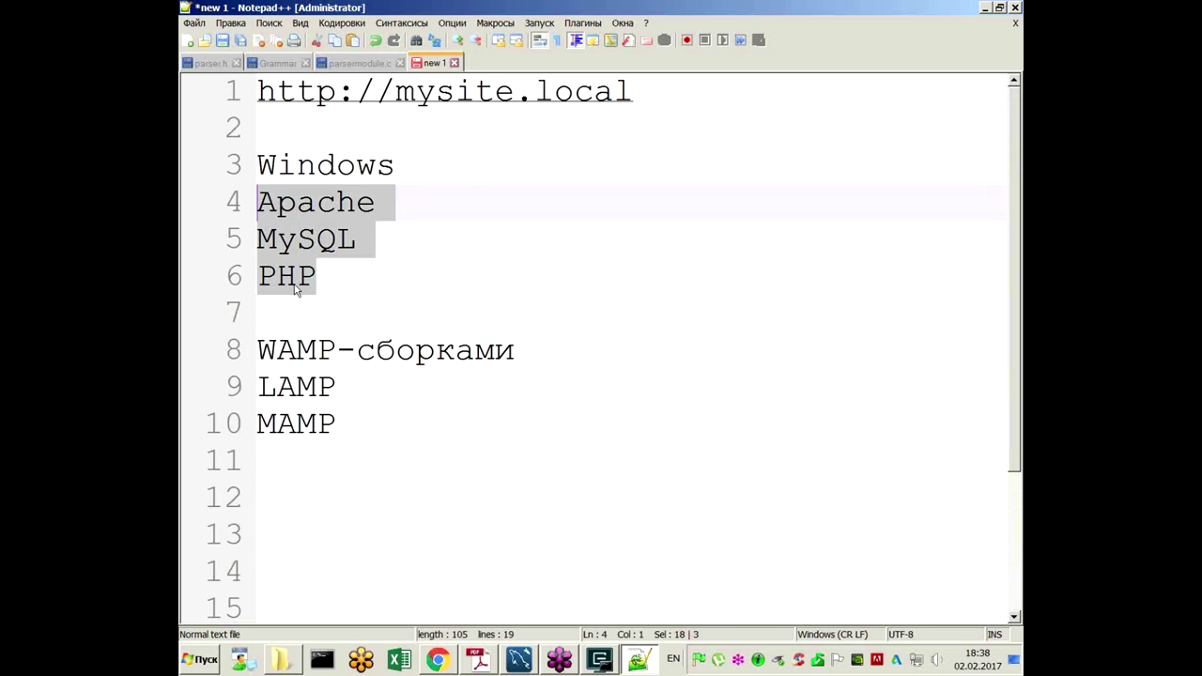
pyautogui.scroll(-1, 296, 289)
pyautogui.click(302, 361)
pyautogui.moveTo(535, 239); pyautogui.dragTo(285, 379)
pyautogui.click(567, 404)
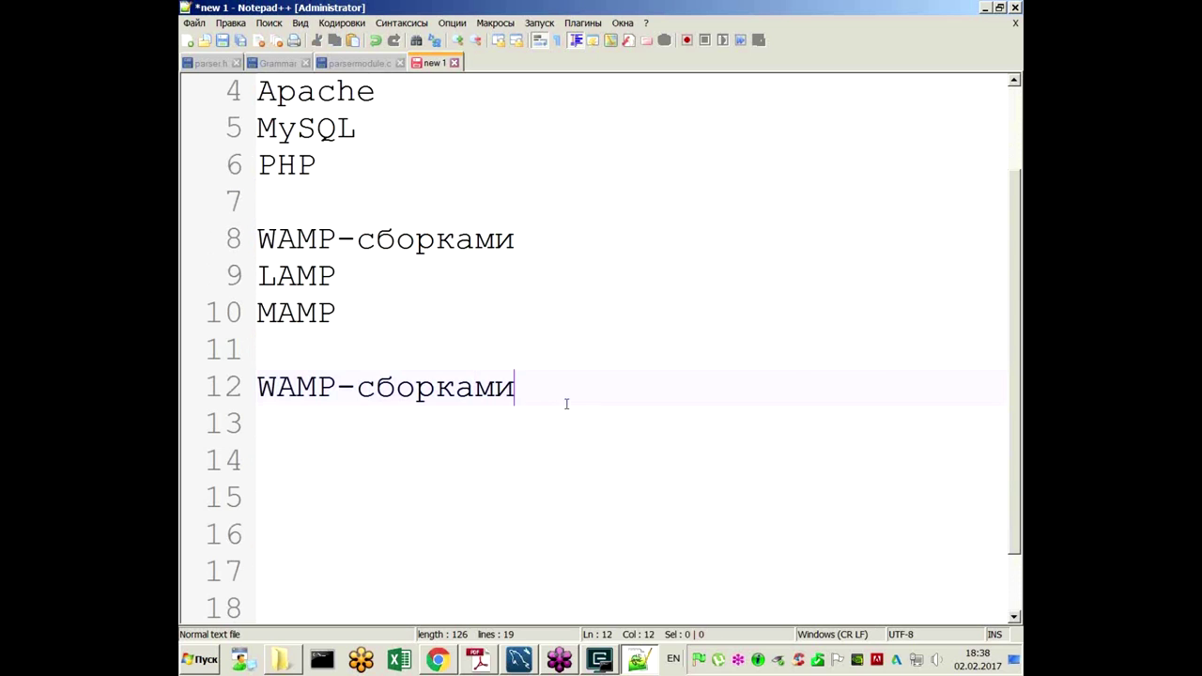
# Step: List OpenServer, XAMPP, WAMP and Denwer on lines 13–16 under the heading
pyautogui.press('Return')
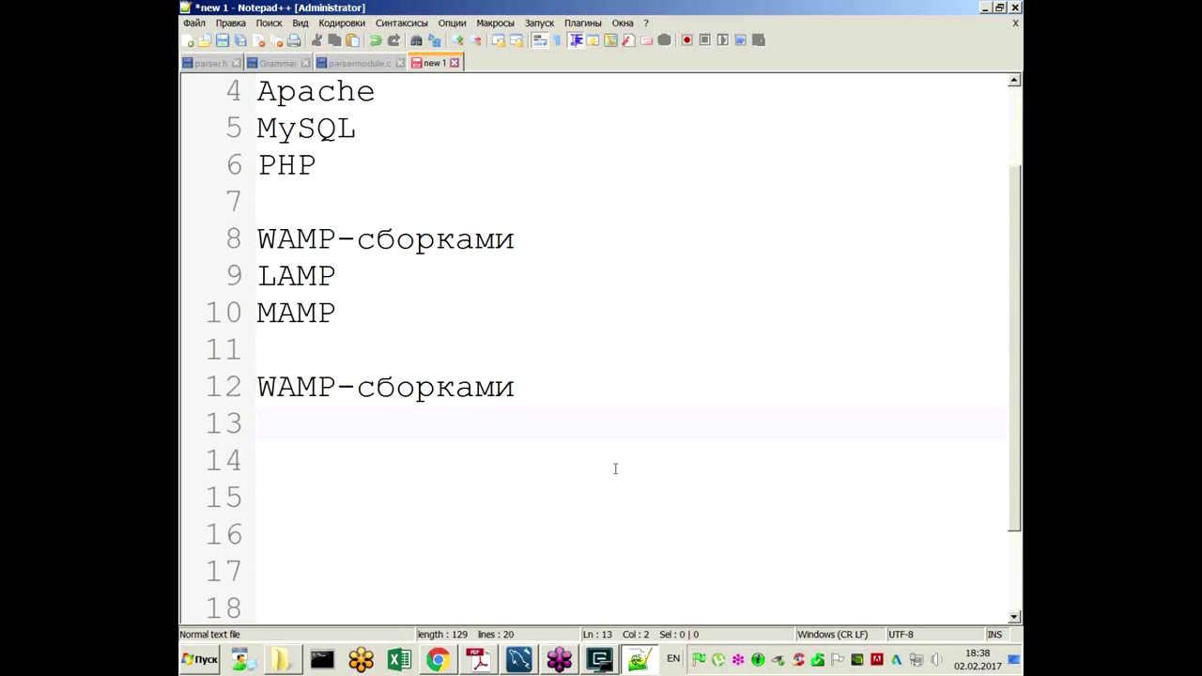
pyautogui.write('Open')
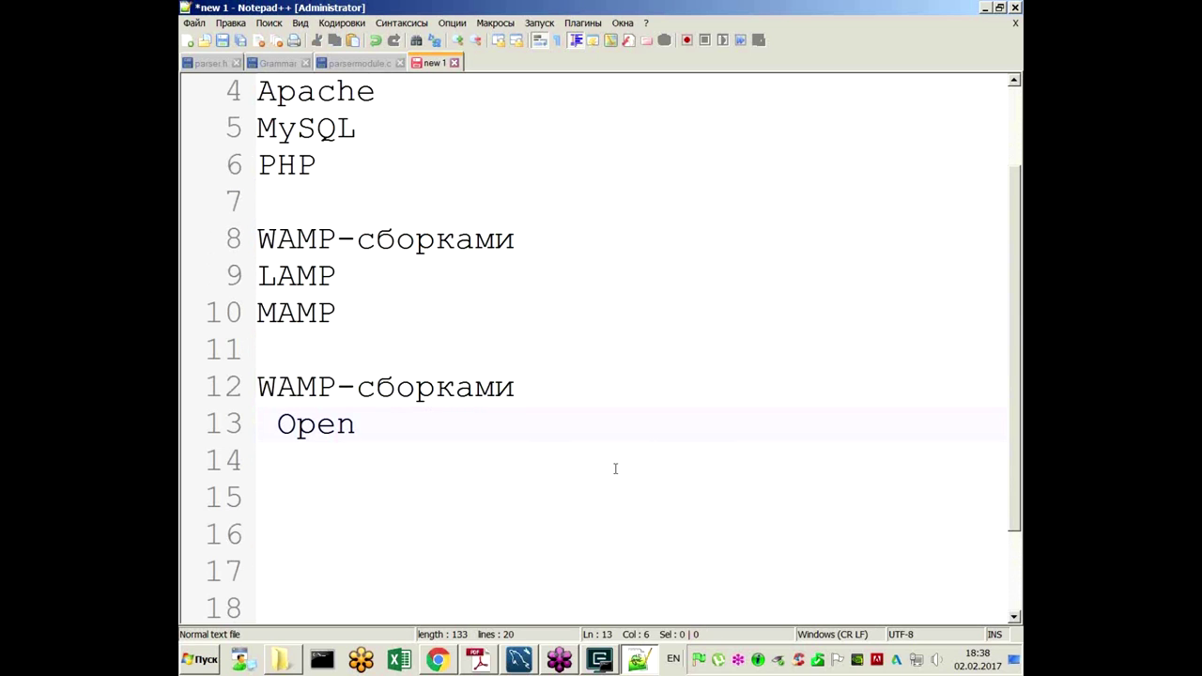
pyautogui.write('Server')
pyautogui.press('Return')
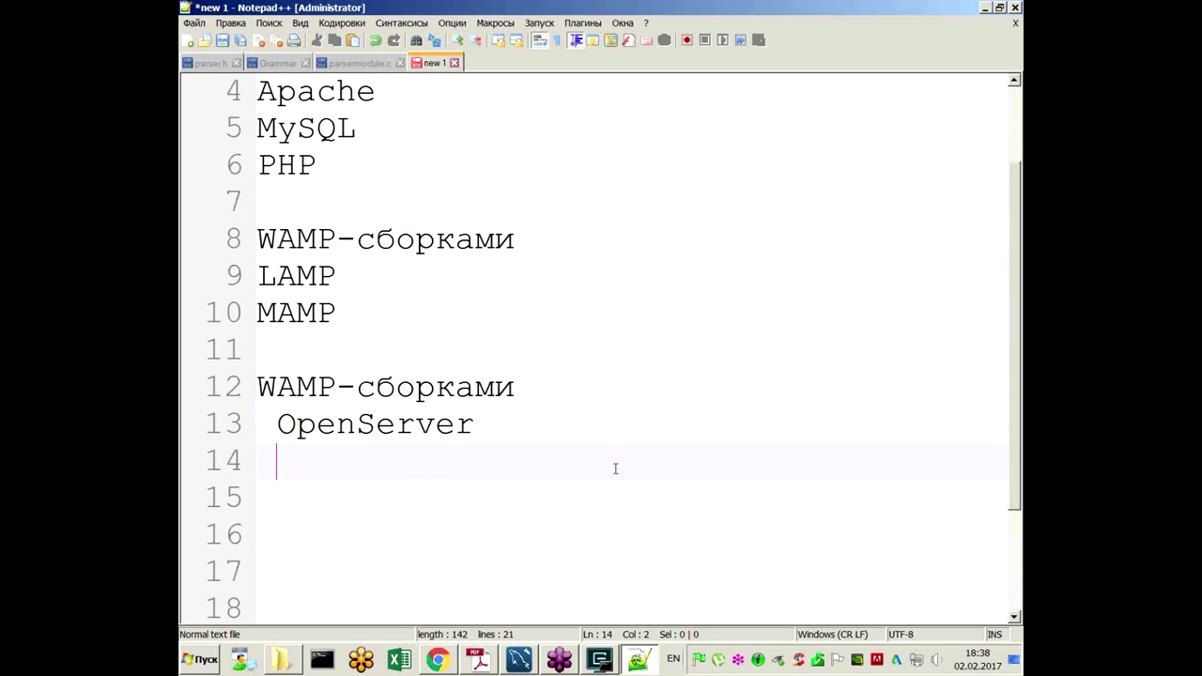
pyautogui.write('Denwer')
pyautogui.press('Up')
pyautogui.press('End')
pyautogui.press('Return')
pyautogui.write('XAMPP')
pyautogui.press('Return')
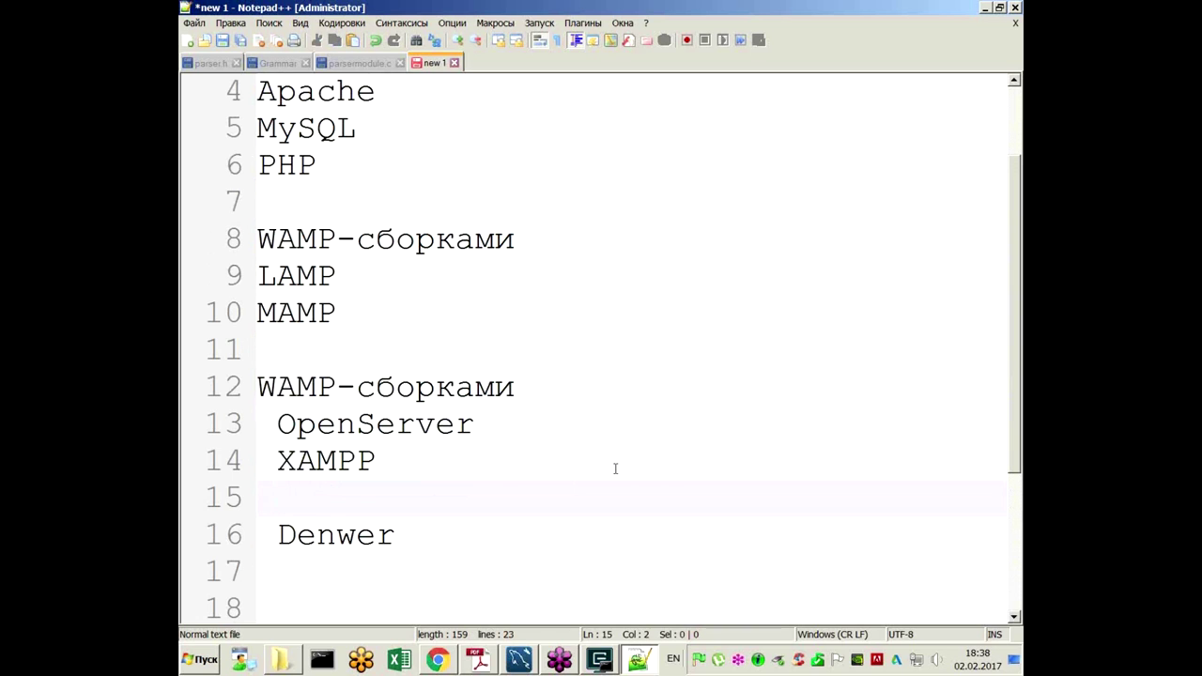
pyautogui.write('WAMP')
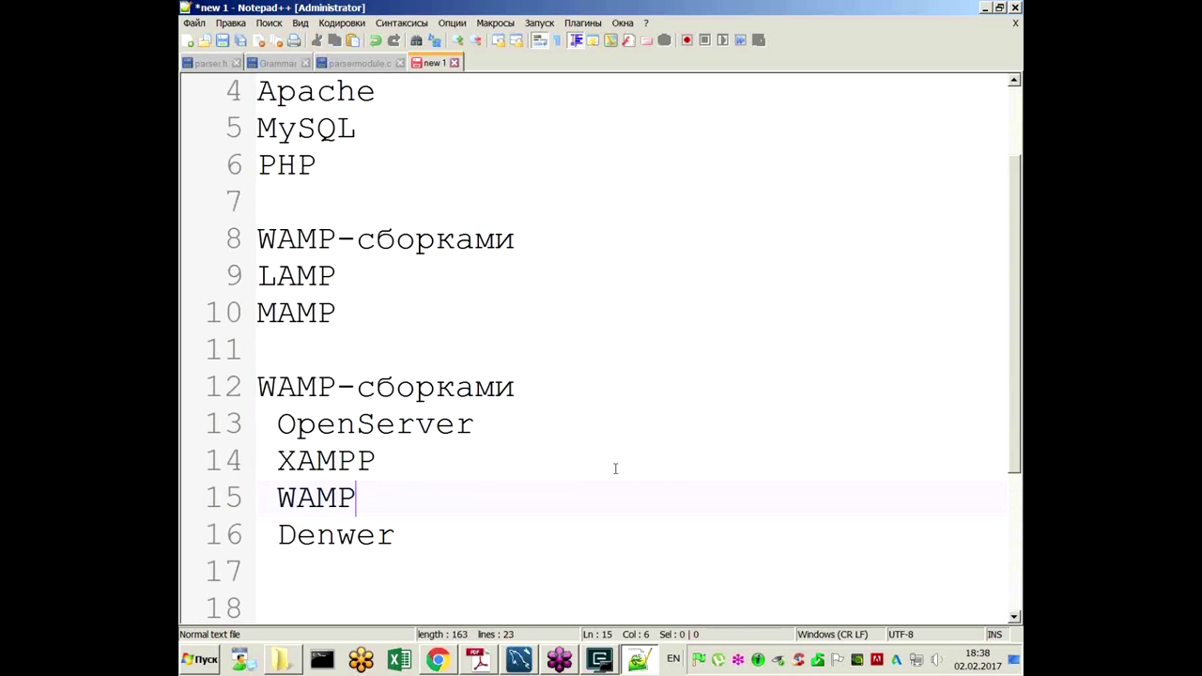
# Step: Highlight the new list, its heading and MySQL on line 5, then bring up ConEmu
pyautogui.moveTo(429, 539); pyautogui.dragTo(241, 421)
pyautogui.moveTo(515, 387); pyautogui.dragTo(246, 394)
pyautogui.click(474, 387)
pyautogui.click(316, 93)
pyautogui.click(276, 166)
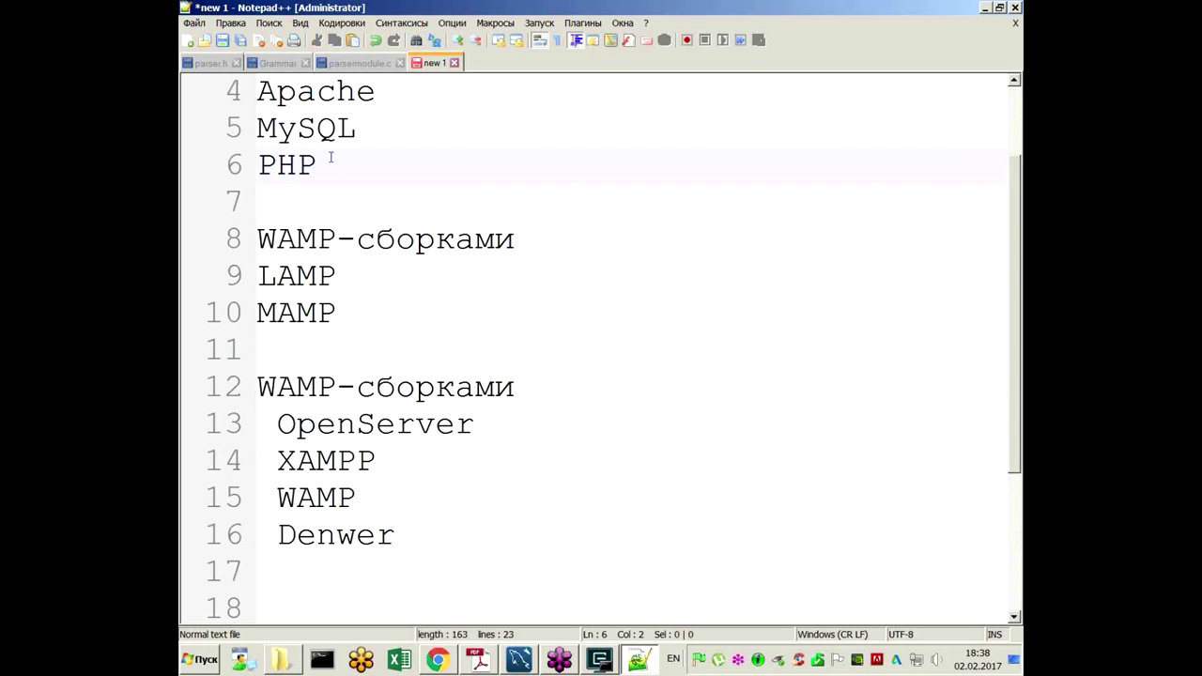
pyautogui.moveTo(357, 129); pyautogui.dragTo(257, 128)
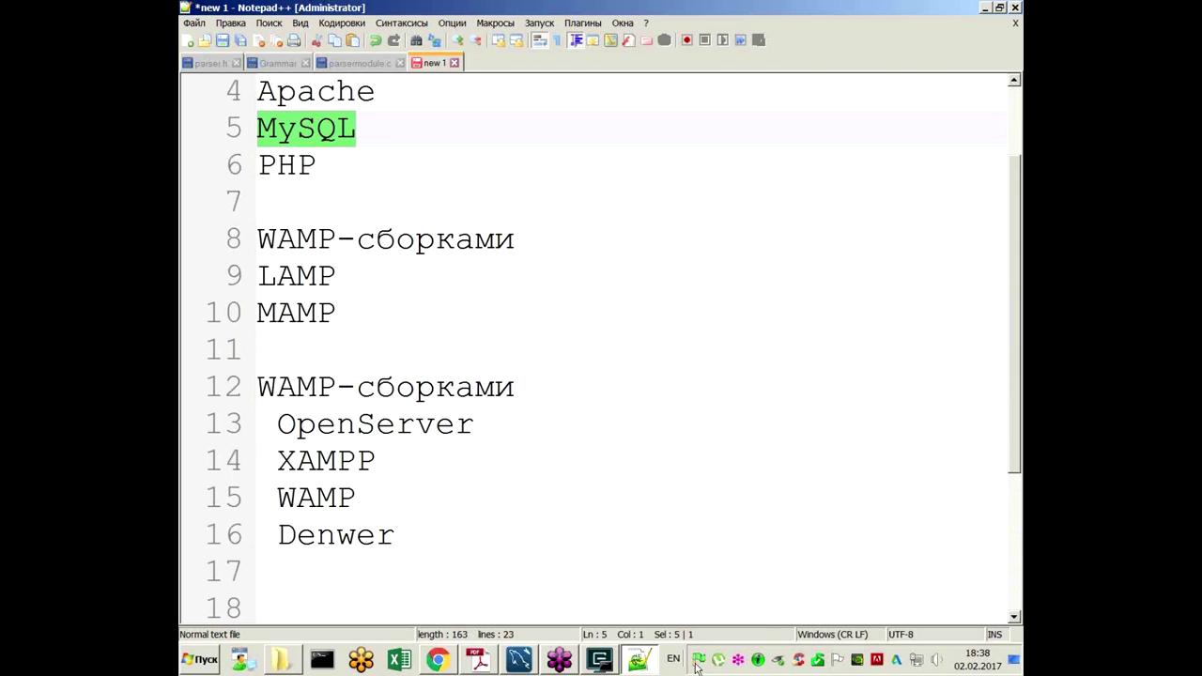
pyautogui.click(601, 660)
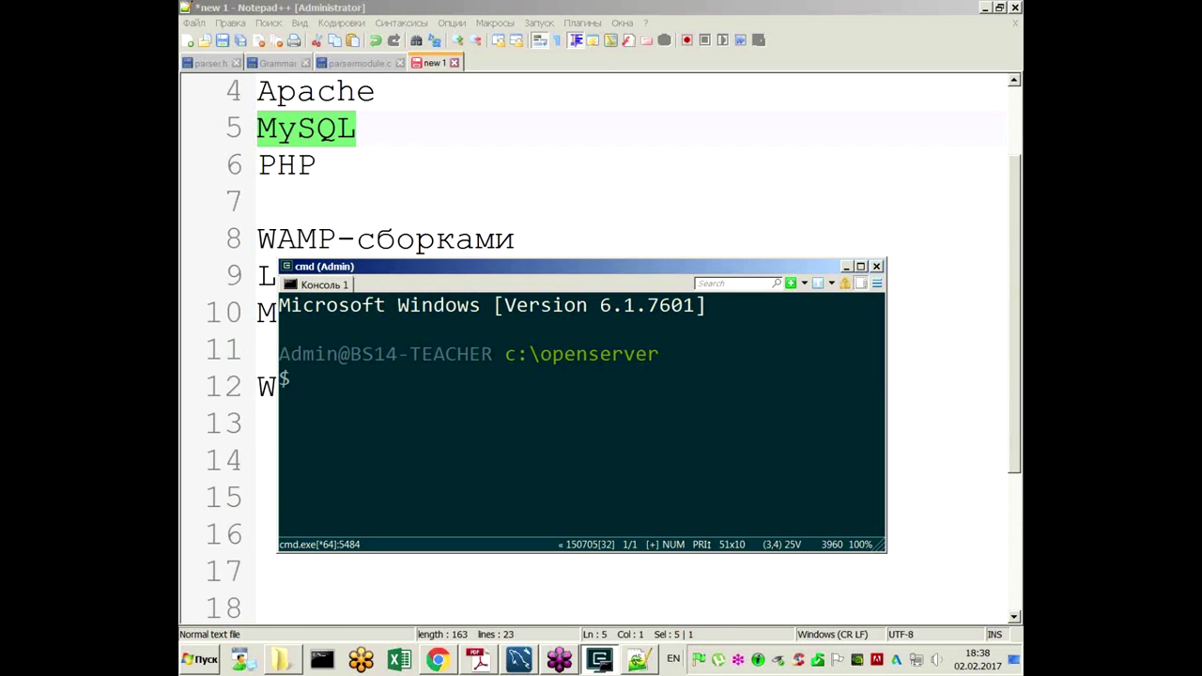
# Step: Shift the cmd (Admin) console lower and drag its top edge up to 14 rows
pyautogui.moveTo(390, 266); pyautogui.dragTo(389, 303)
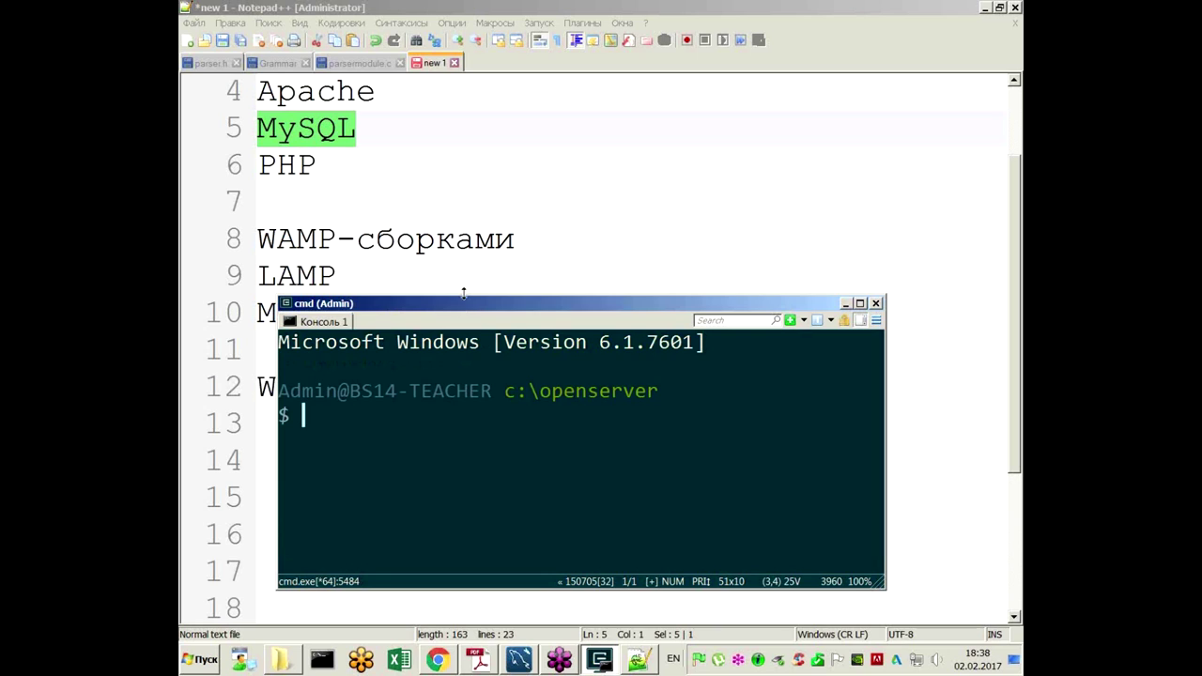
pyautogui.moveTo(462, 294); pyautogui.dragTo(508, 197)
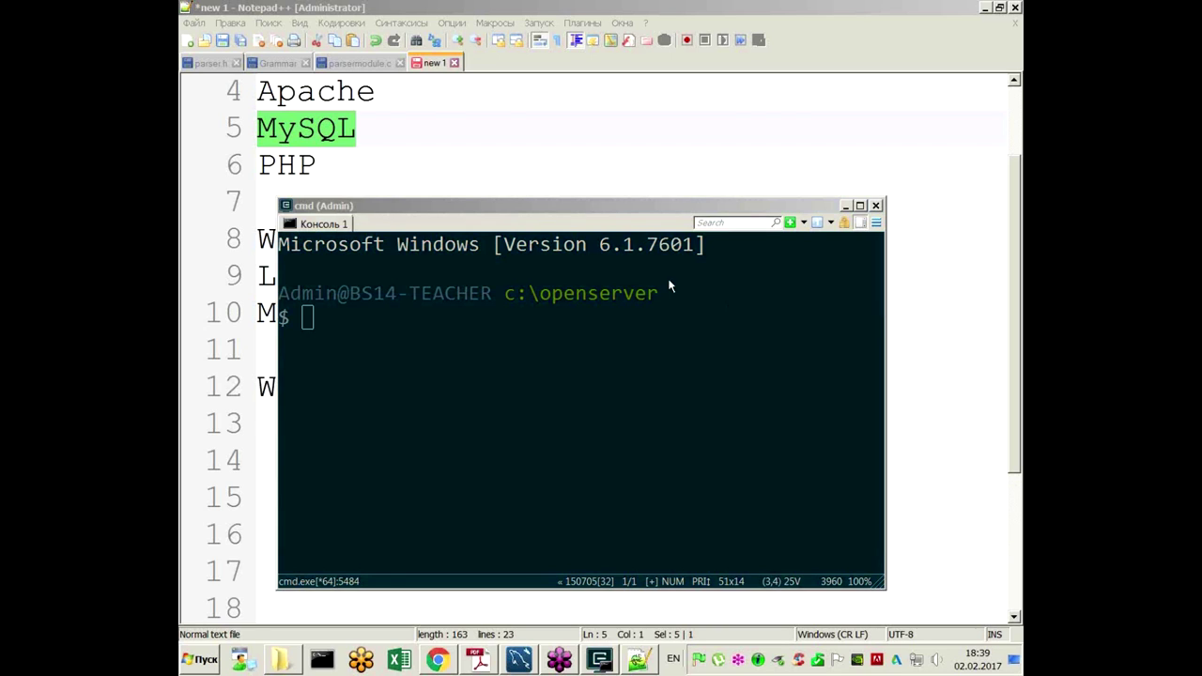
# Step: Hide the console and append open-server.ru after OpenServer on line 13
pyautogui.click(477, 172)
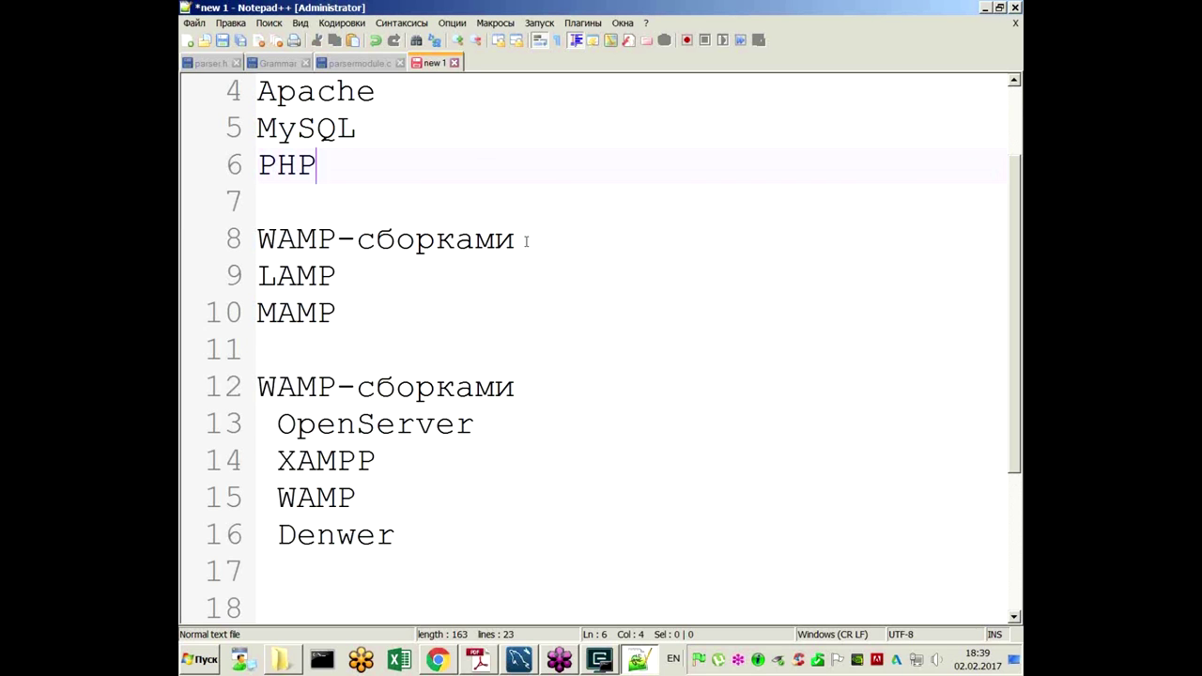
pyautogui.click(535, 427)
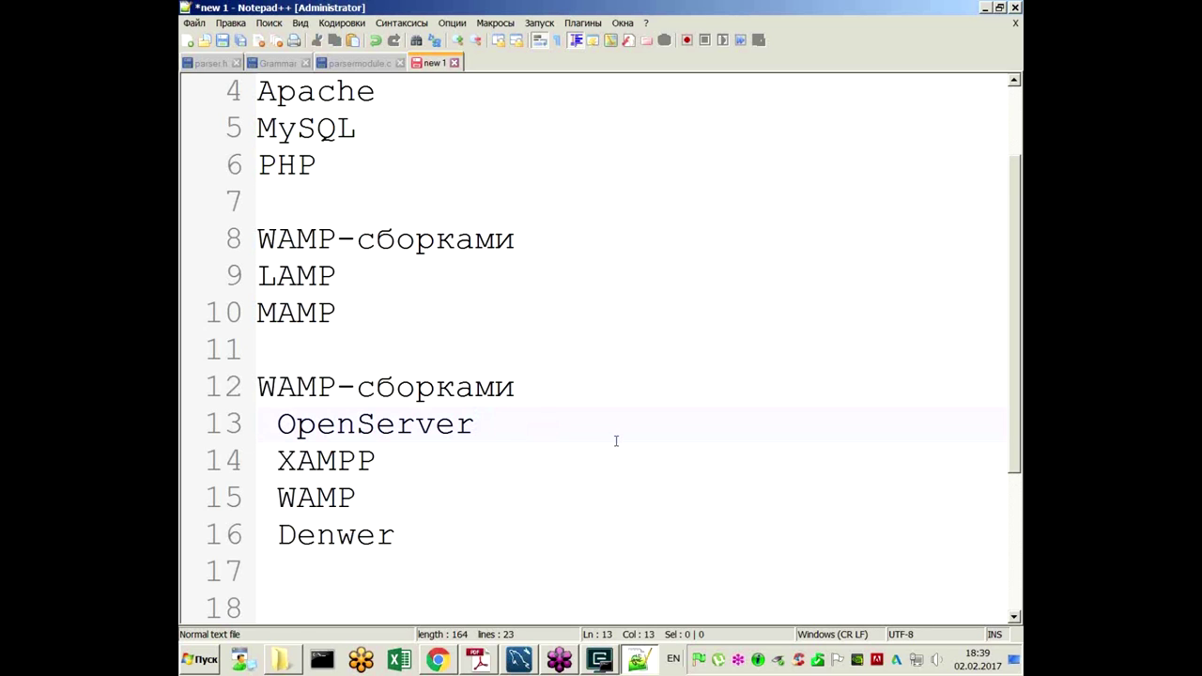
pyautogui.write('open-server.ru')
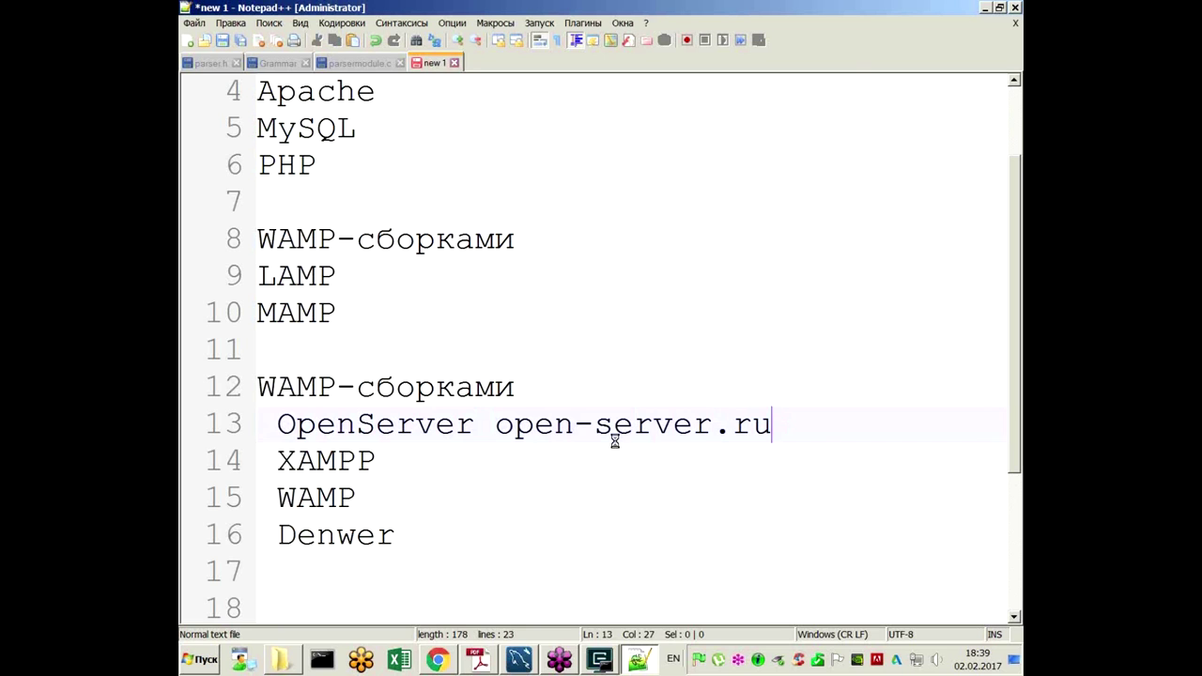
pyautogui.press('Escape')
# Step: Copy open-server.ru from the notes and load it in Chrome's address bar
pyautogui.moveTo(495, 424); pyautogui.dragTo(805, 427)
pyautogui.hotkey('ctrl', 'c')
pyautogui.click(446, 662)
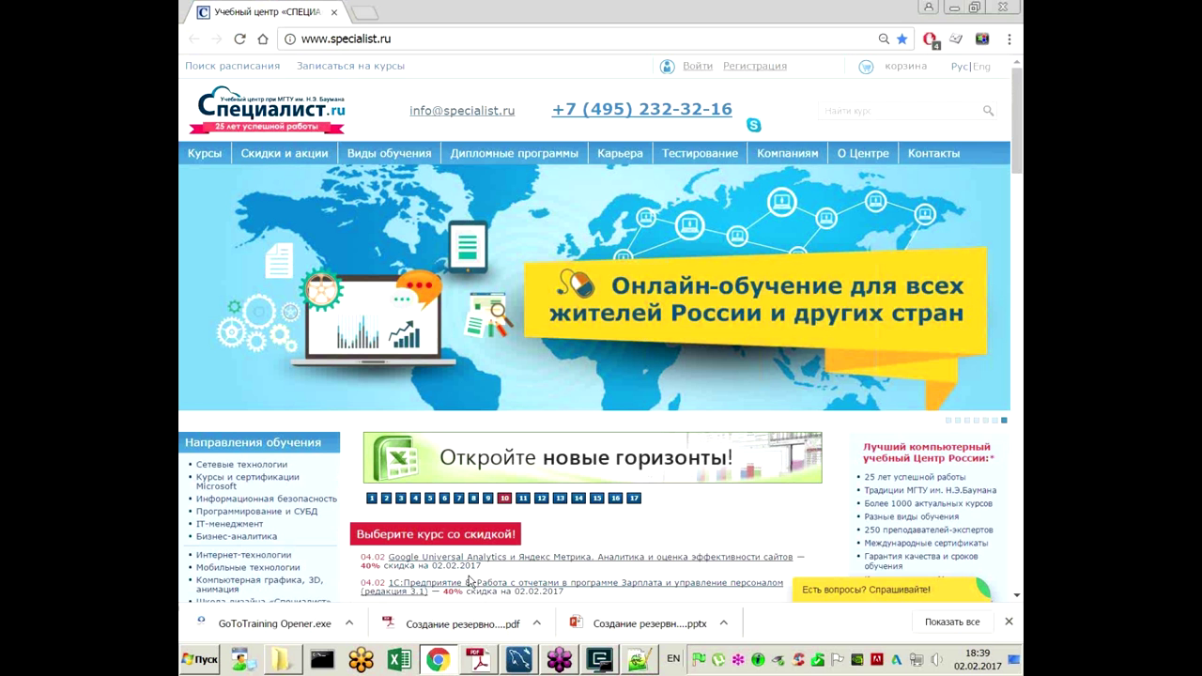
pyautogui.click(423, 38)
pyautogui.hotkey('ctrl', 'v')
pyautogui.press('Return')
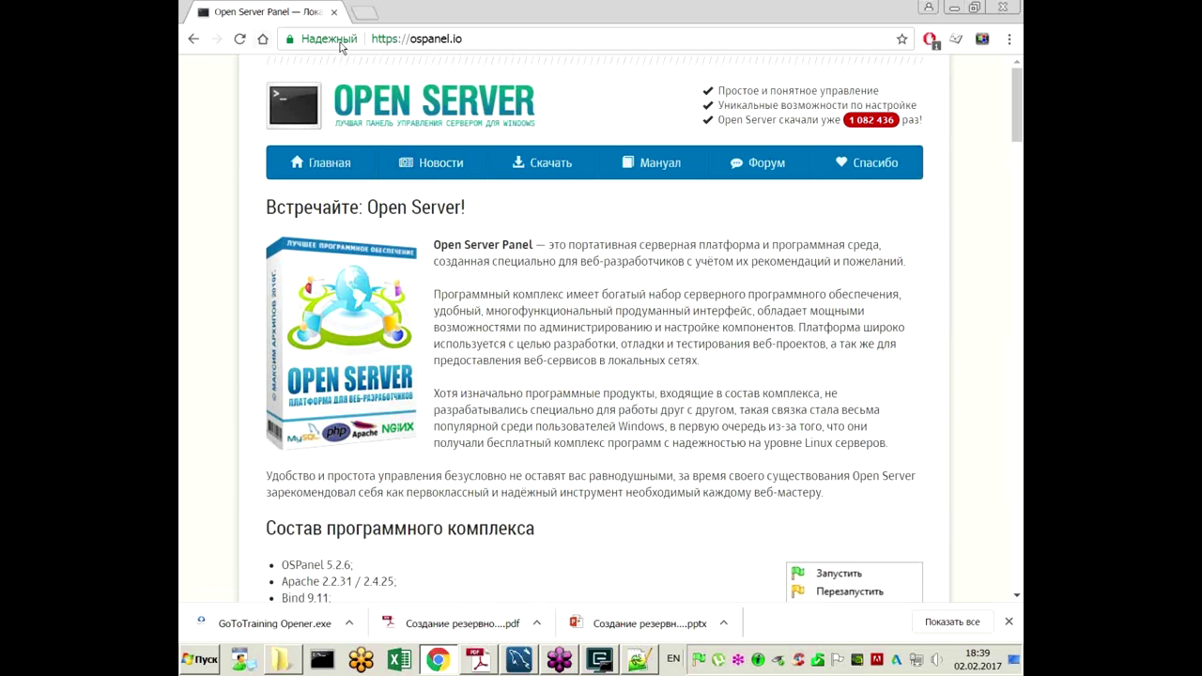
# Step: Open the ospanel.io download page, scroll its distribution comparison, then minimize Chrome
pyautogui.scroll(-3, 534, 272)
pyautogui.scroll(3, 534, 271)
pyautogui.click(542, 161)
pyautogui.scroll(-1, 604, 357)
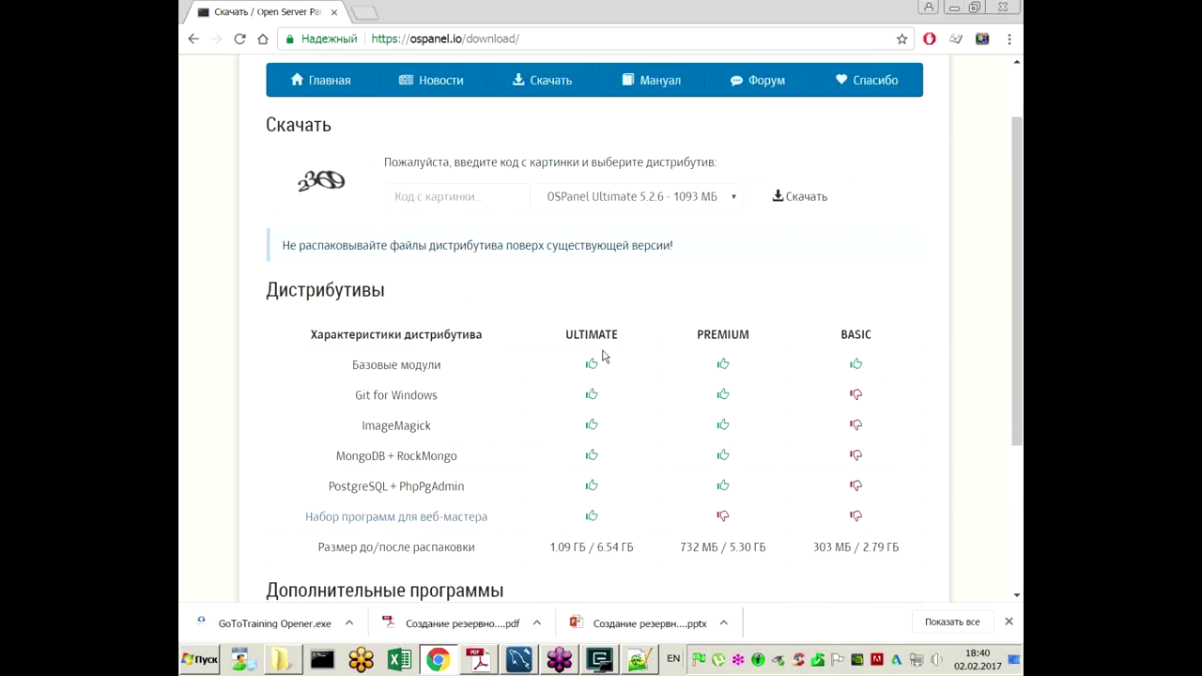
pyautogui.scroll(-1, 603, 357)
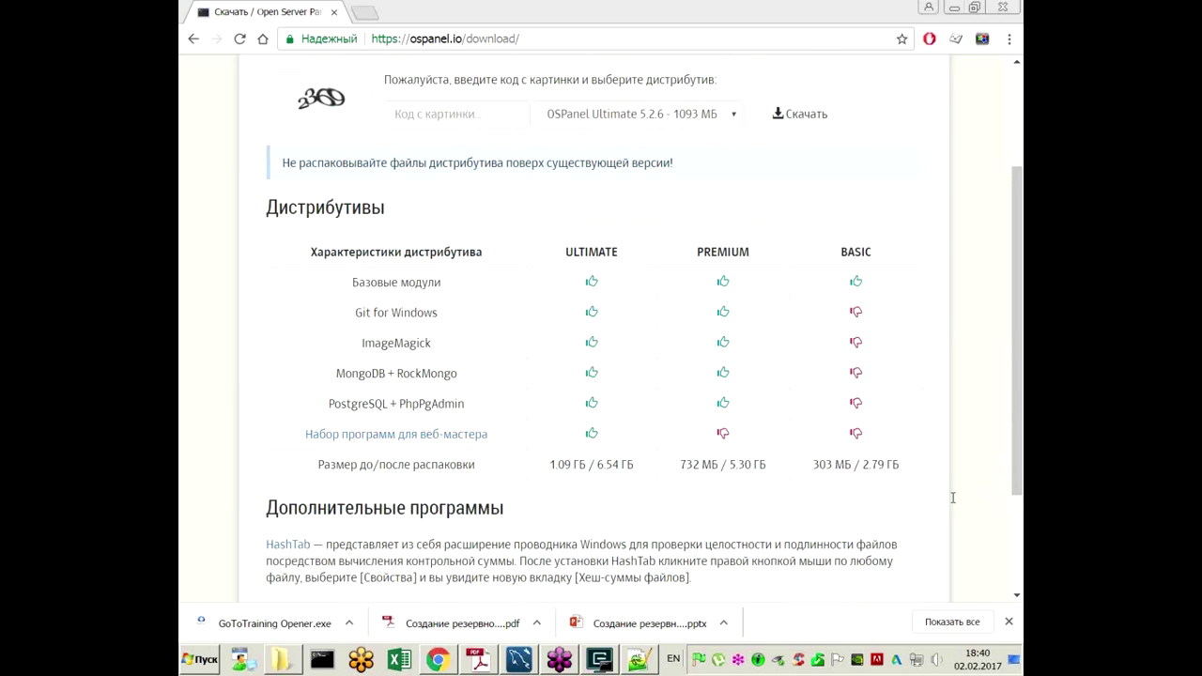
pyautogui.moveTo(758, 28); pyautogui.dragTo(595, 41)
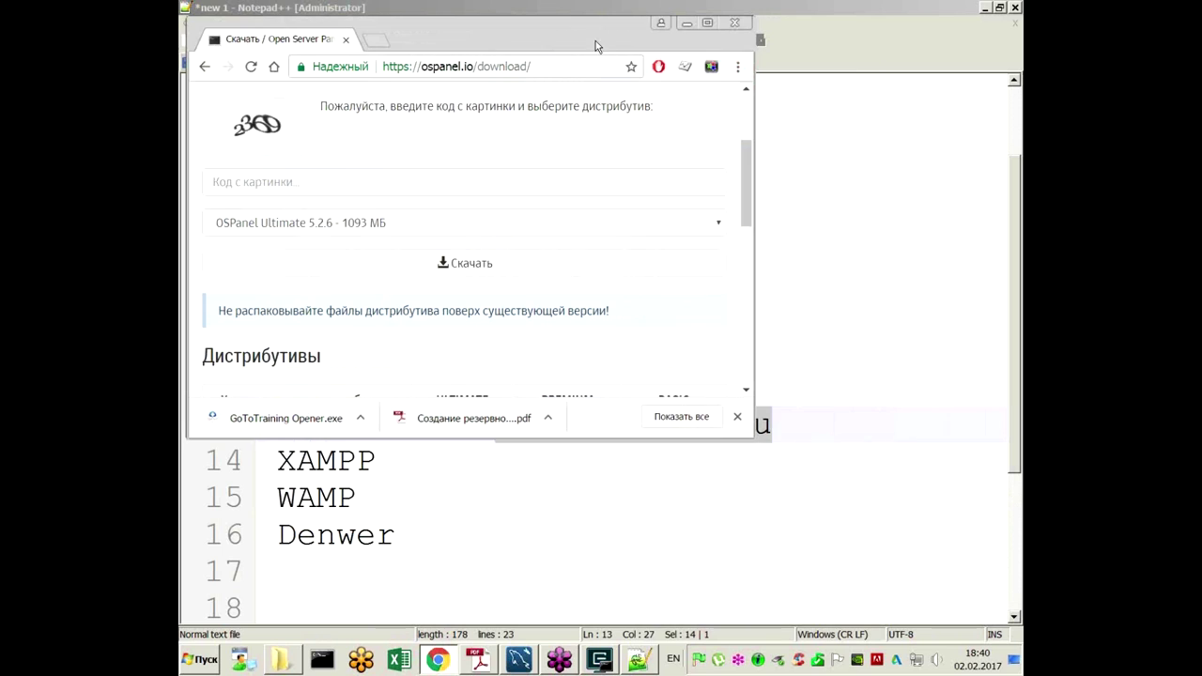
pyautogui.click(687, 23)
# Step: Scroll the notes to the OpenServer, XAMPP, WAMP, Denwer list and select OpenServer on line 13
pyautogui.scroll(-1, 485, 484)
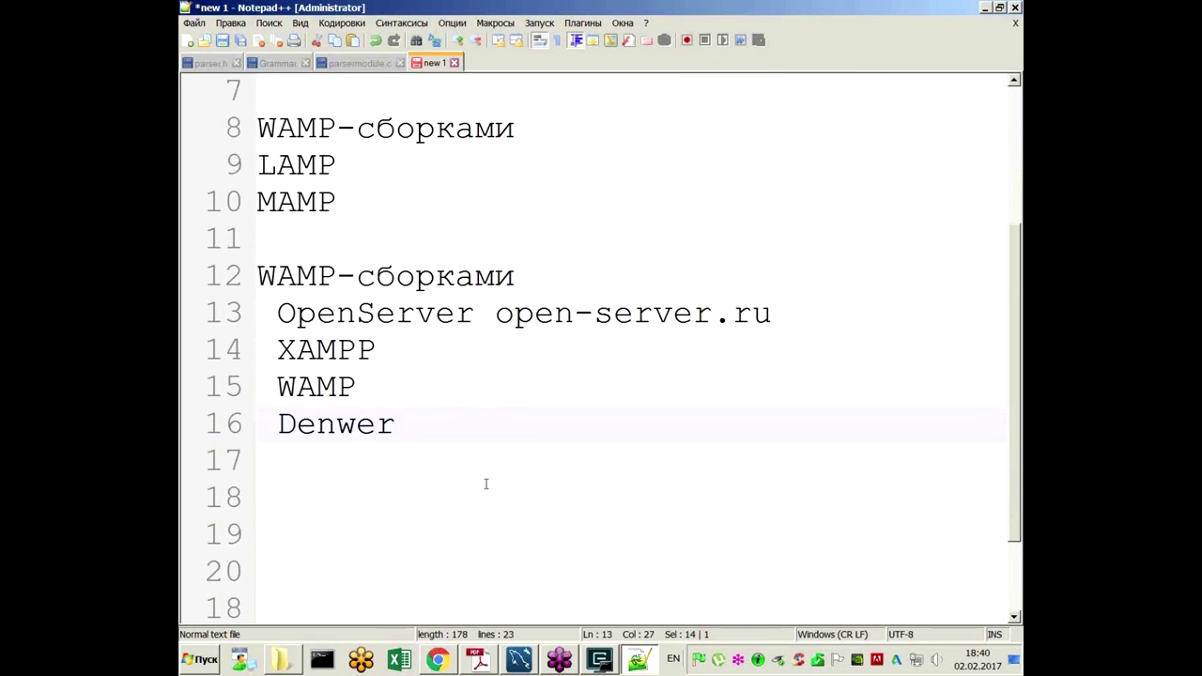
pyautogui.scroll(-1, 486, 483)
pyautogui.click(287, 361)
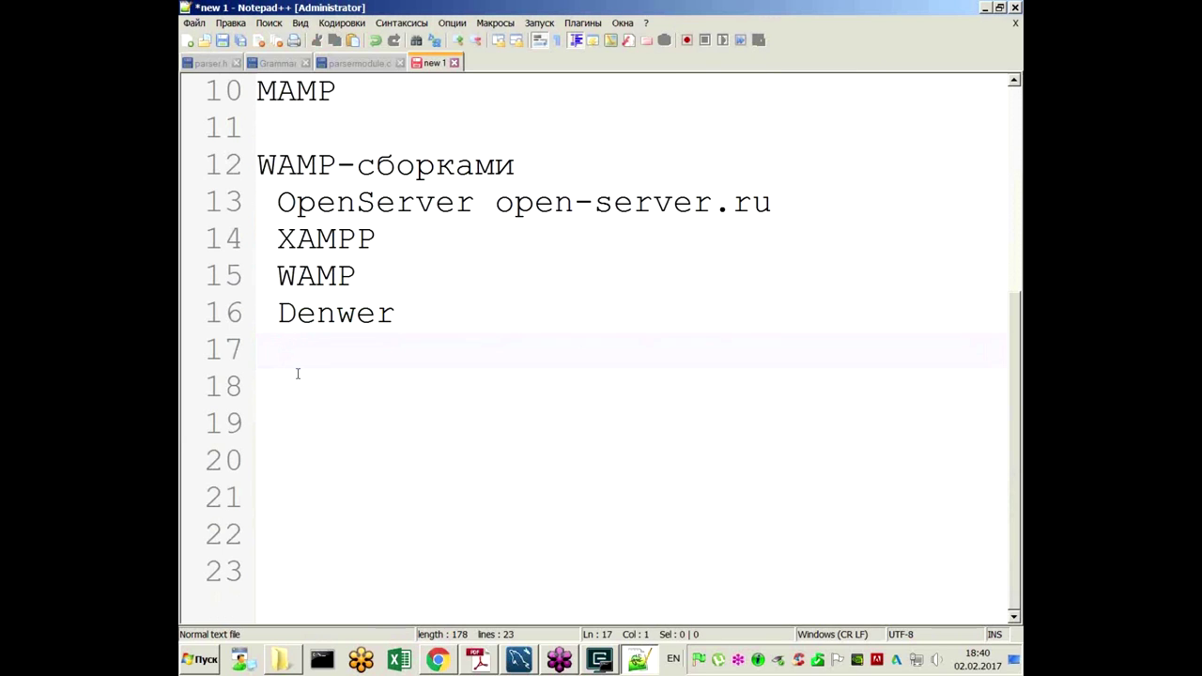
pyautogui.scroll(1, 306, 373)
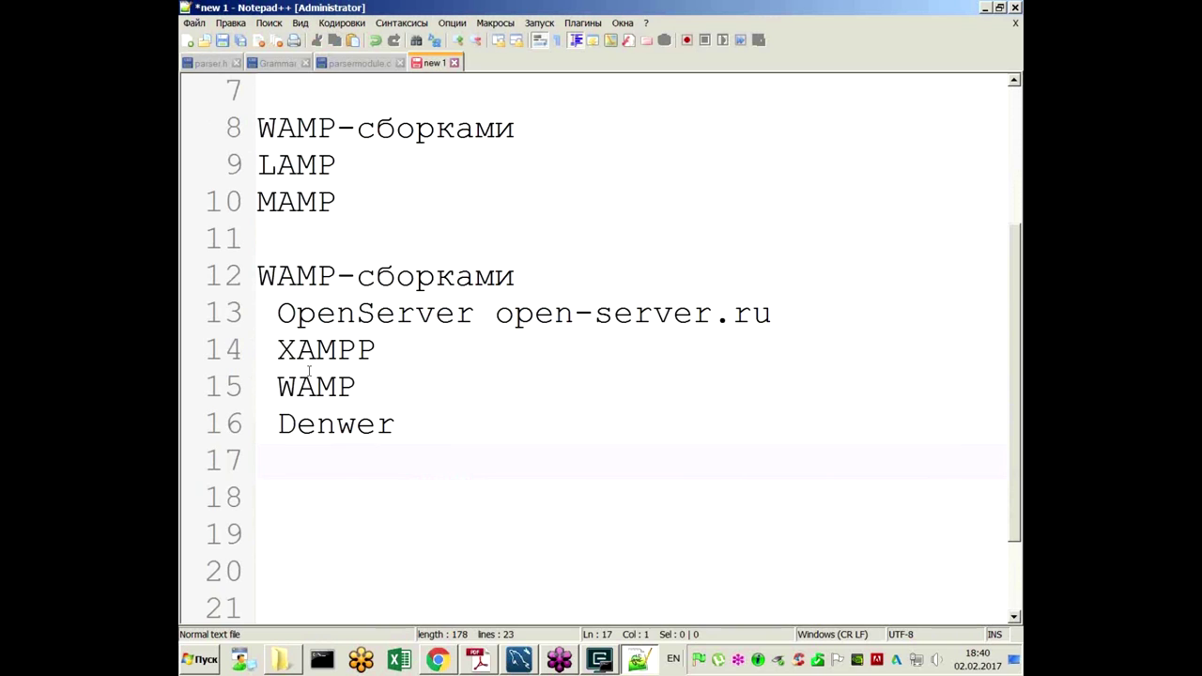
pyautogui.moveTo(276, 313); pyautogui.dragTo(449, 313)
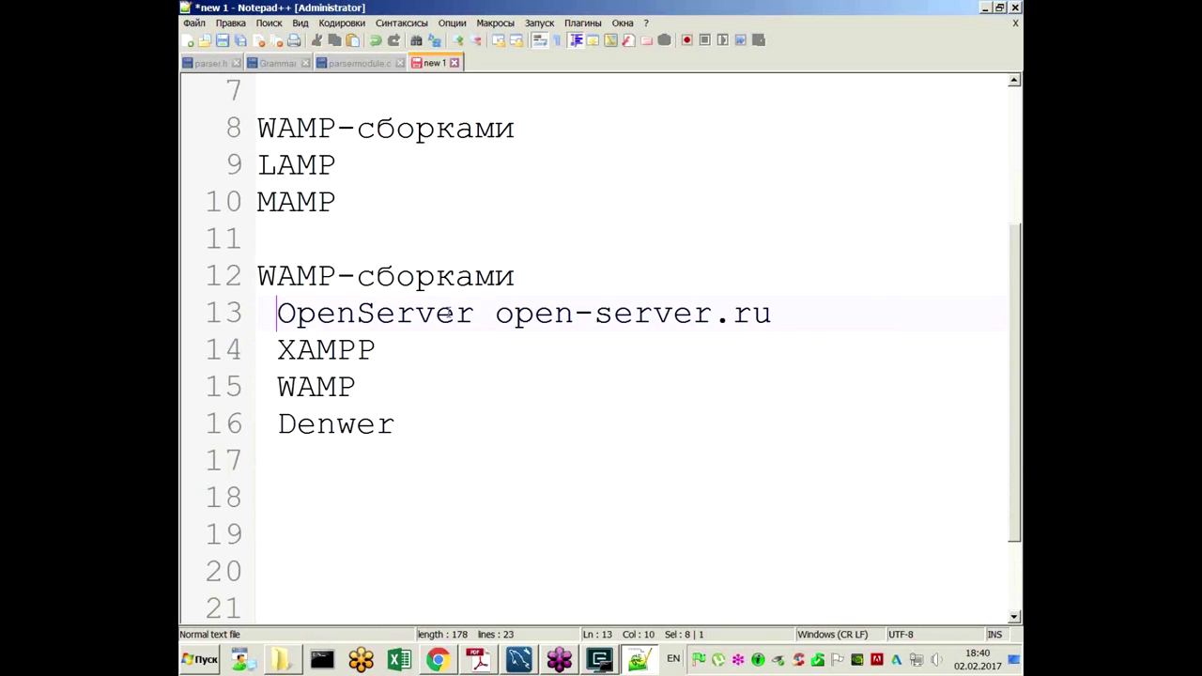
pyautogui.doubleClick(449, 313)
pyautogui.click(310, 484)
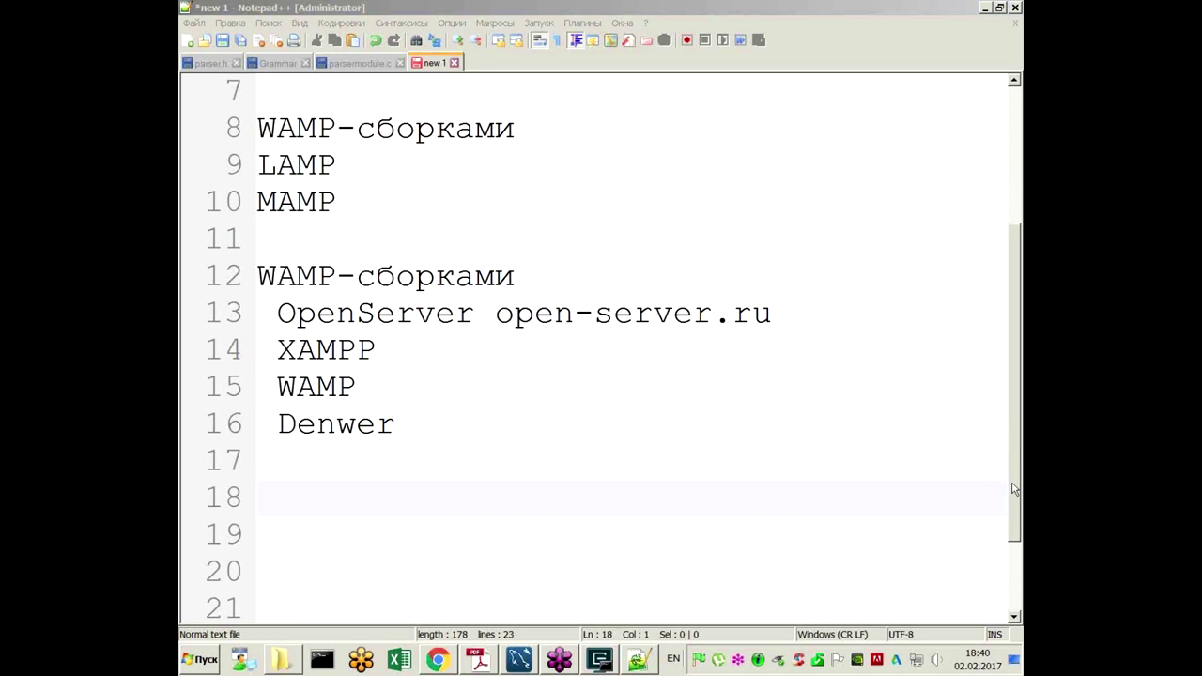
pyautogui.click(405, 477)
pyautogui.click(448, 512)
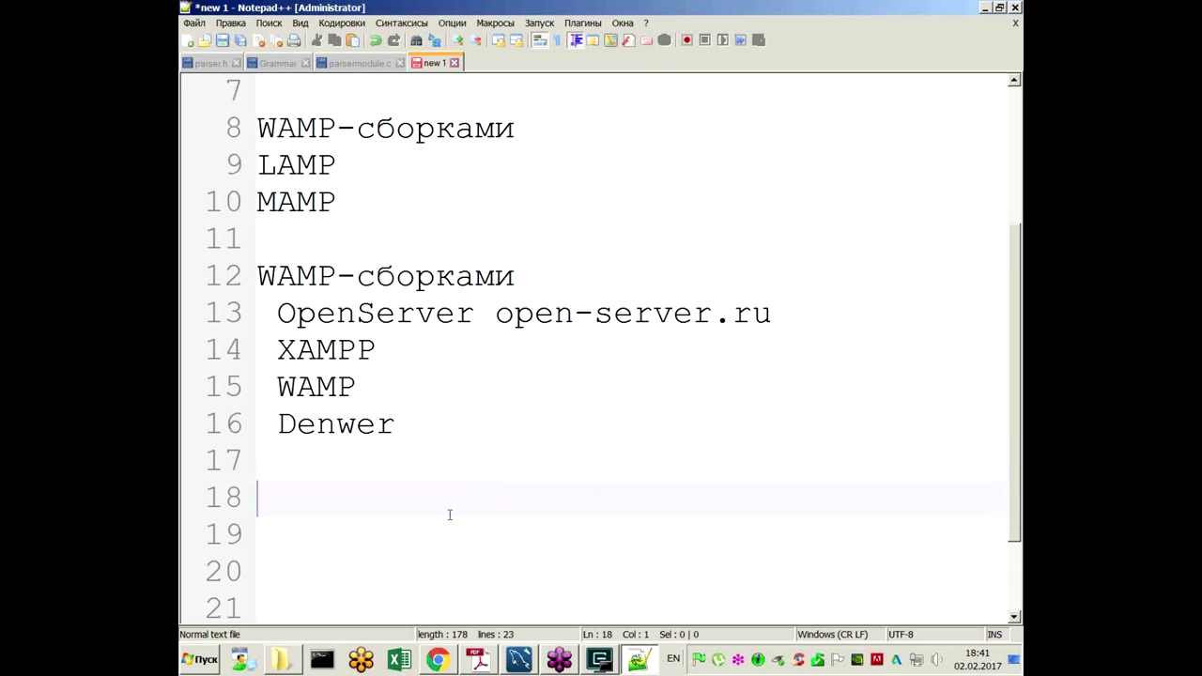
pyautogui.scroll(-1, 439, 463)
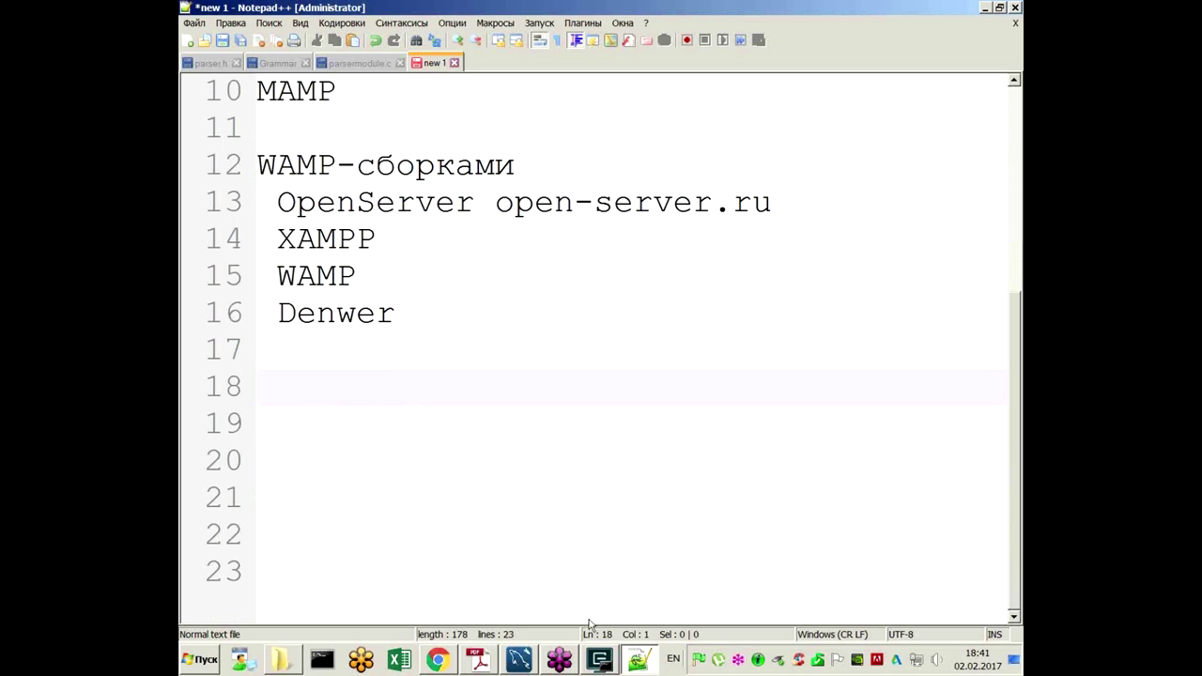
# Step: Bring up the c:\openserver console, then show slide 4 'Наша база' in Adobe Reader
pyautogui.click(601, 660)
pyautogui.moveTo(483, 214); pyautogui.dragTo(452, 214)
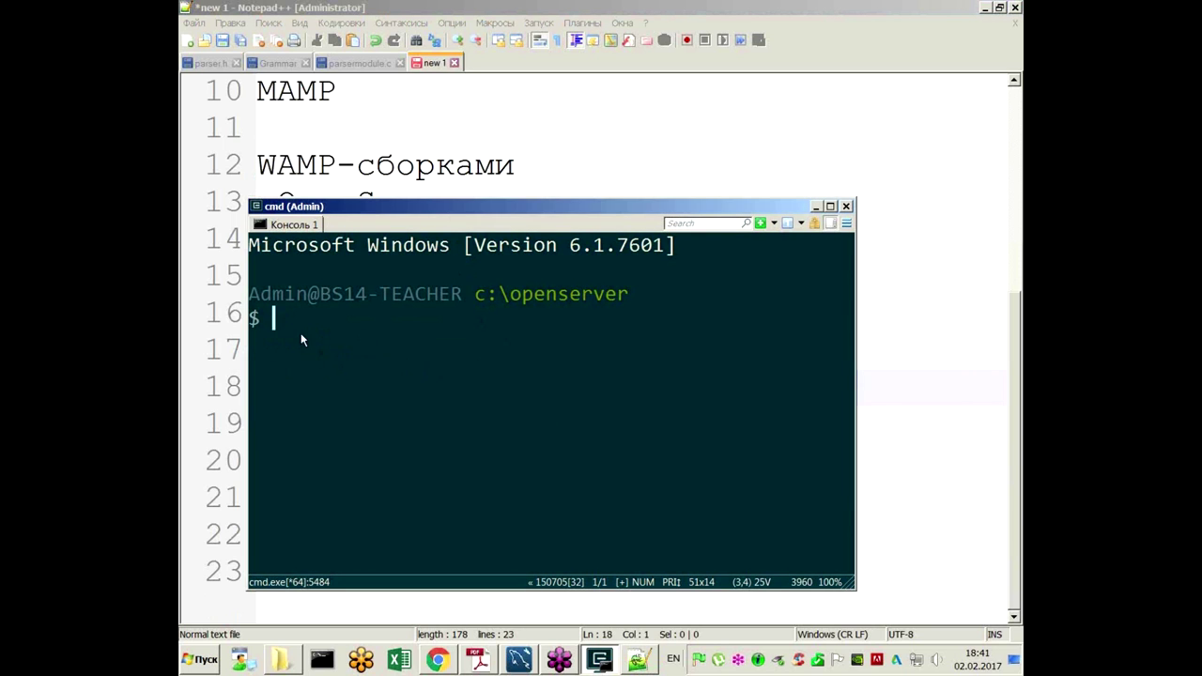
pyautogui.hotkey('alt', 'Tab')
pyautogui.scroll(-1, 458, 358)
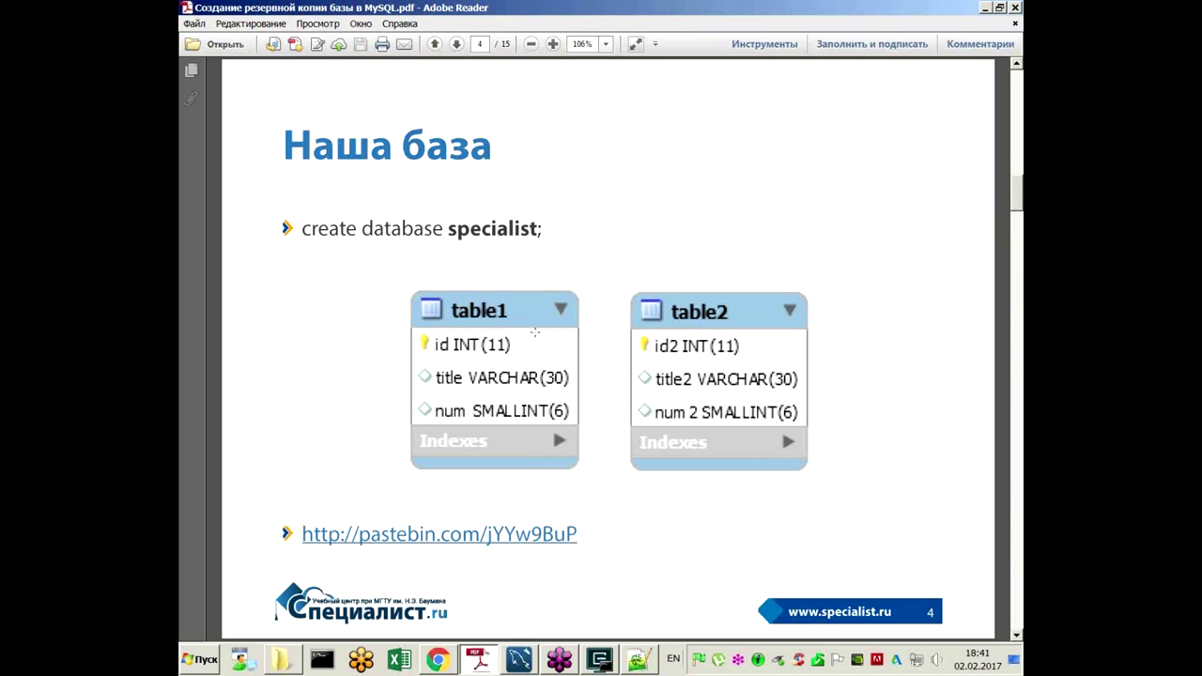
# Step: Open slide 4's pastebin.com link in Firefox, allowing it past the security warning
pyautogui.click(552, 536)
pyautogui.click(573, 377)
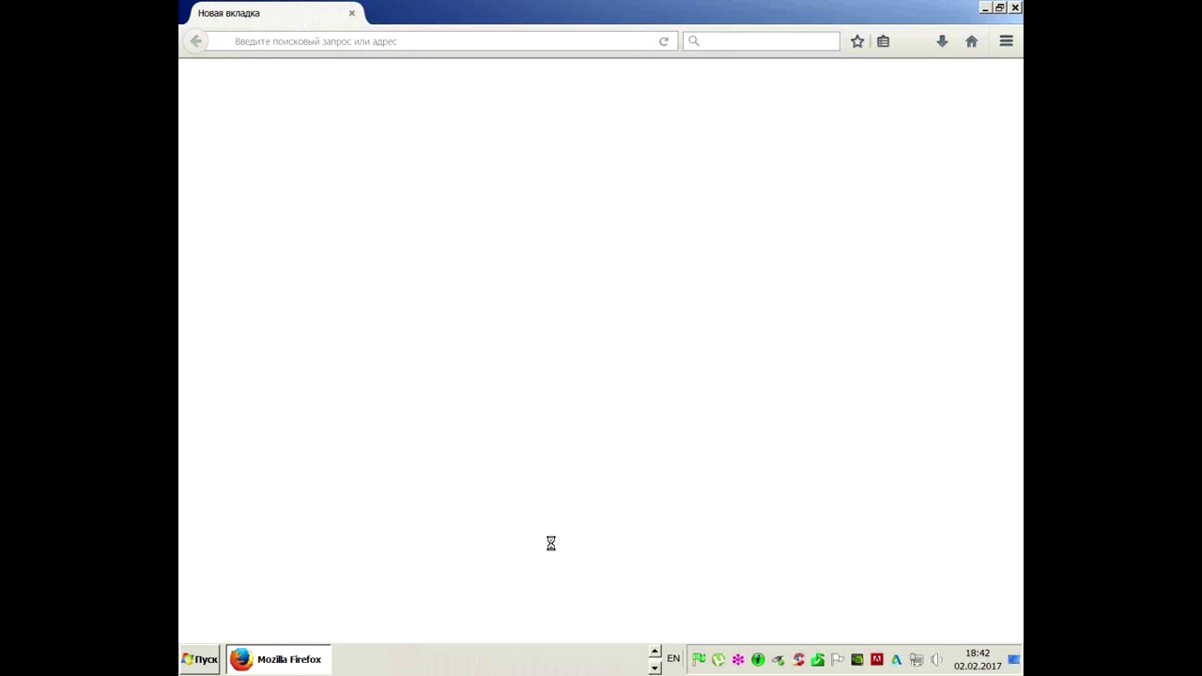
# Step: Select the specialist database SQL code on the Pastebin page and bring the ConEmu console forward
pyautogui.click(429, 42)
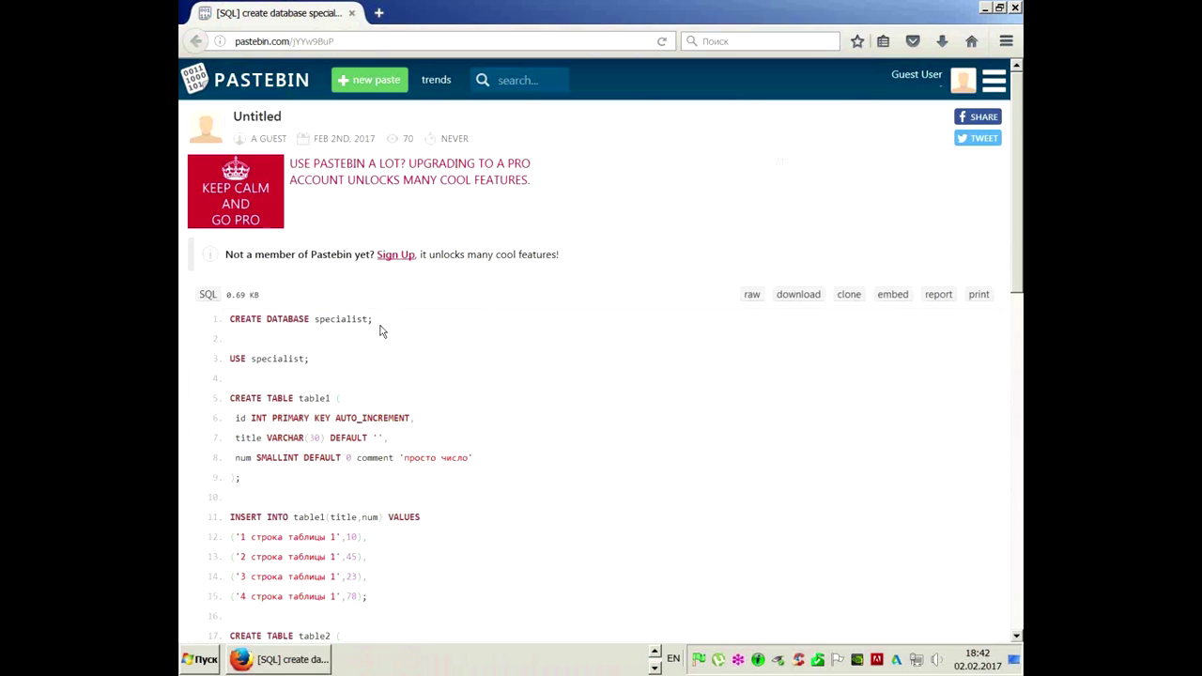
pyautogui.scroll(-3, 383, 332)
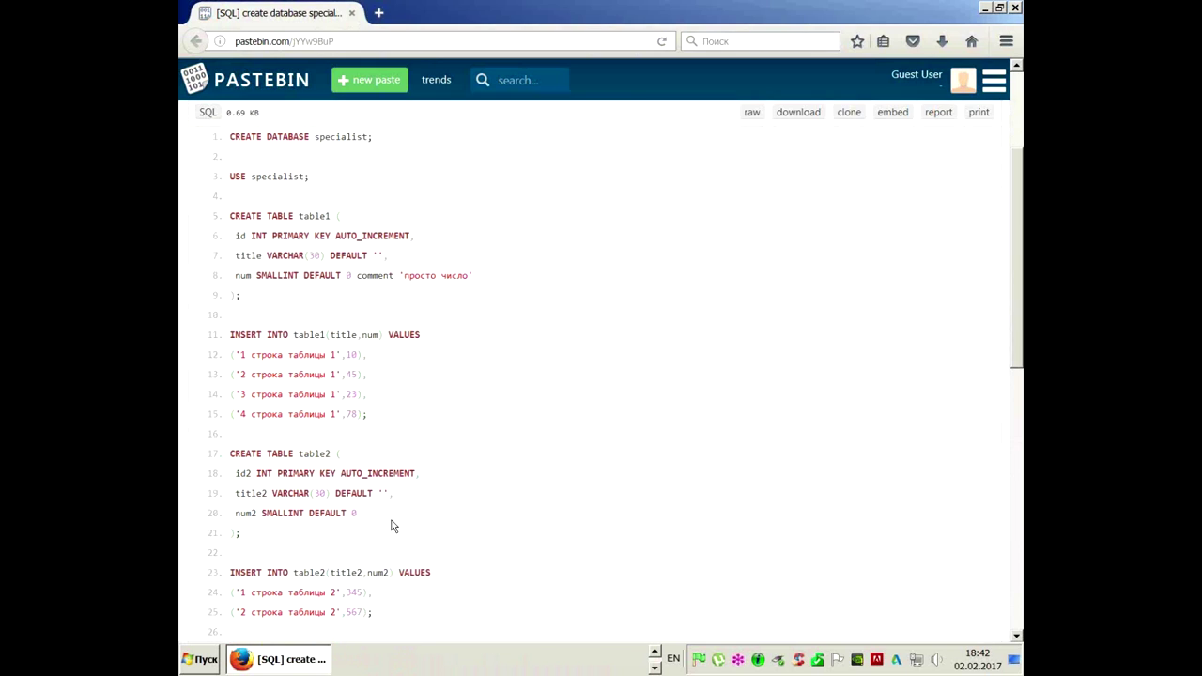
pyautogui.moveTo(231, 136); pyautogui.dragTo(366, 462)
pyautogui.scroll(-2, 306, 200)
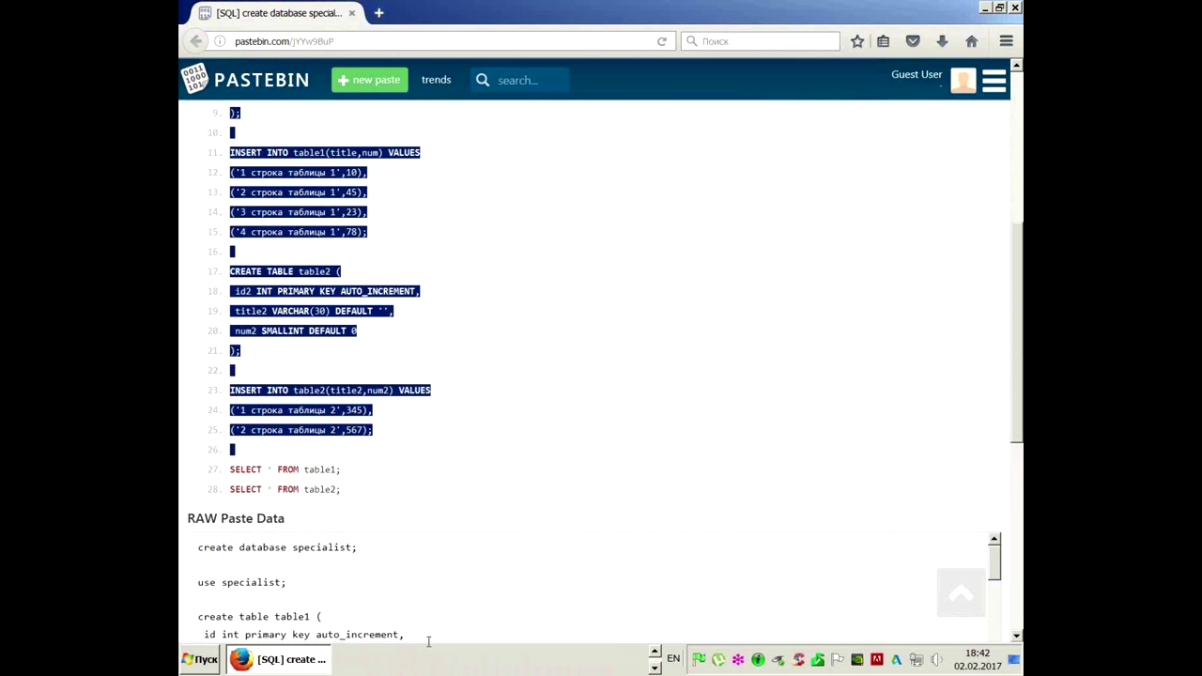
pyautogui.click(656, 653)
pyautogui.click(588, 659)
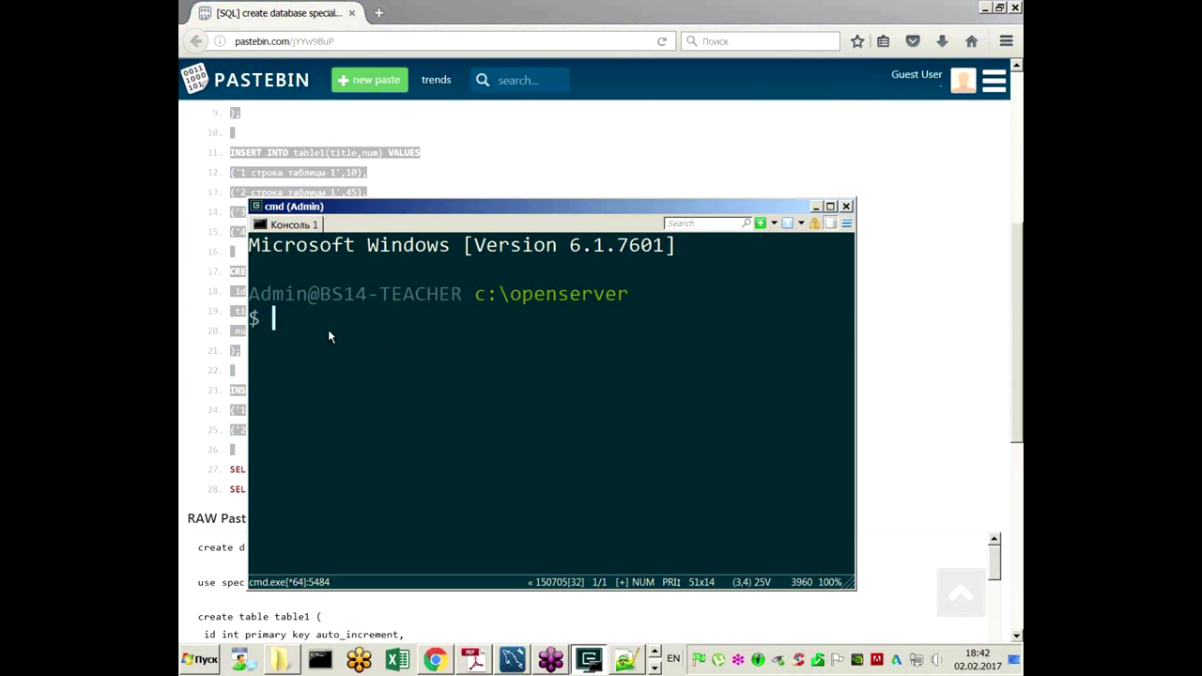
# Step: Log into mysql with -uroot and paste the 578-character script creating the specialist database and tables
pyautogui.write('mysql')
pyautogui.write('-')
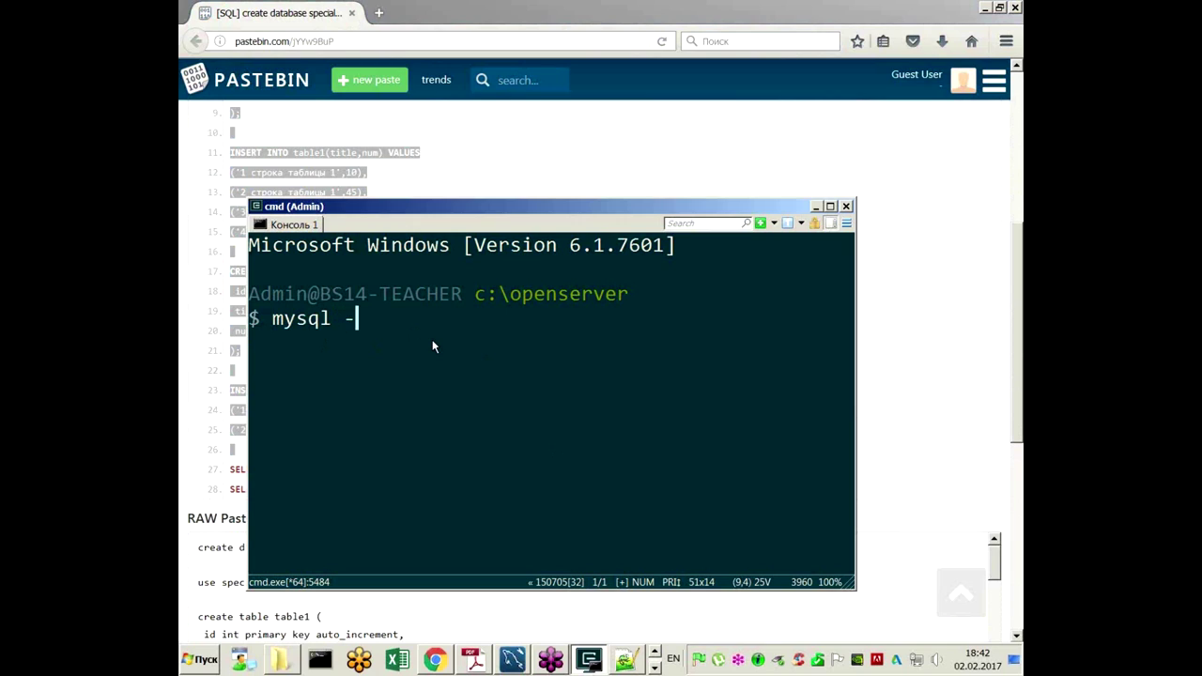
pyautogui.write('uroot')
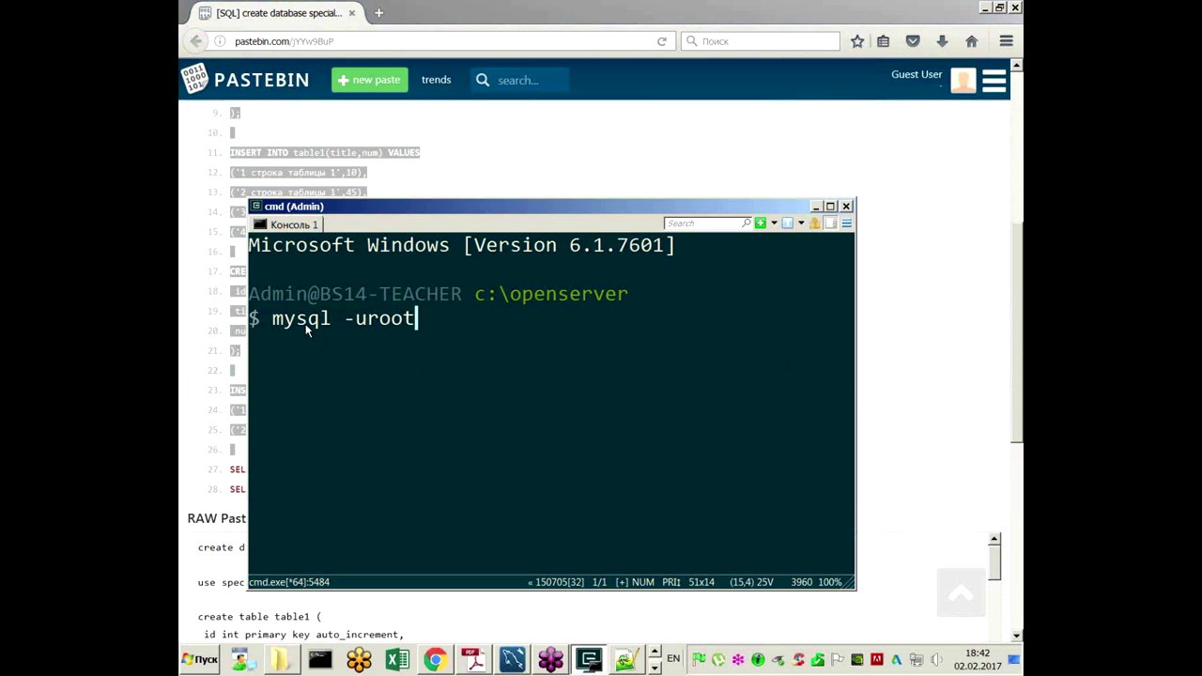
pyautogui.press('Return')
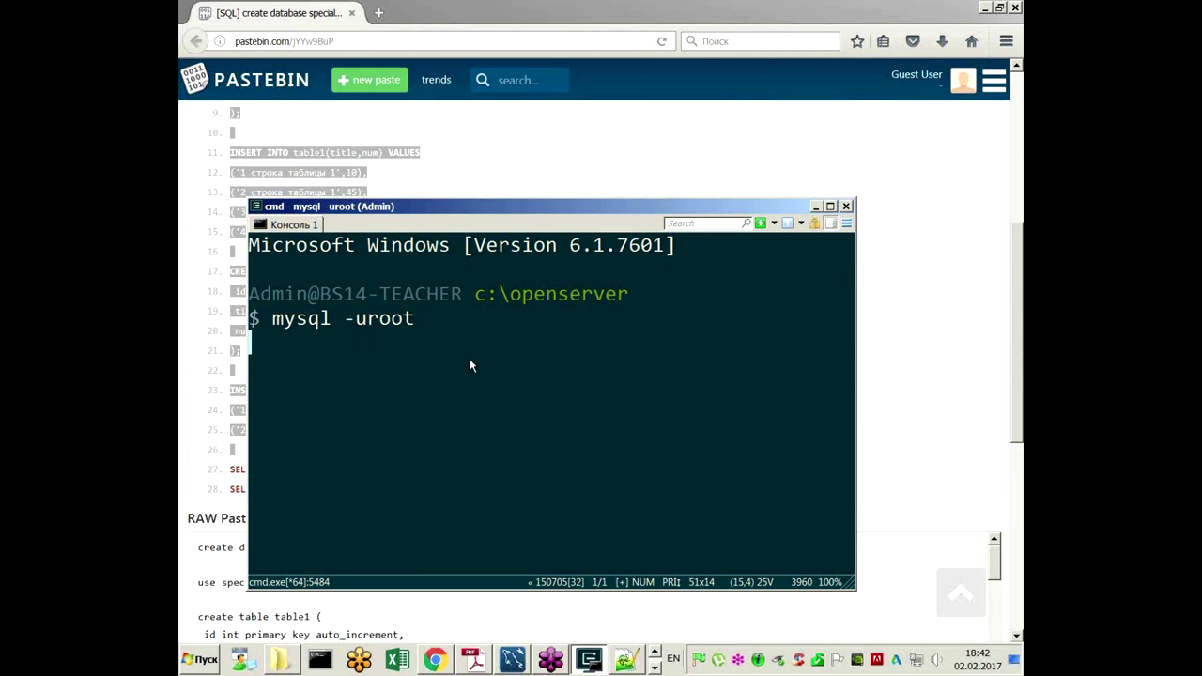
pyautogui.scroll(-3, 343, 375)
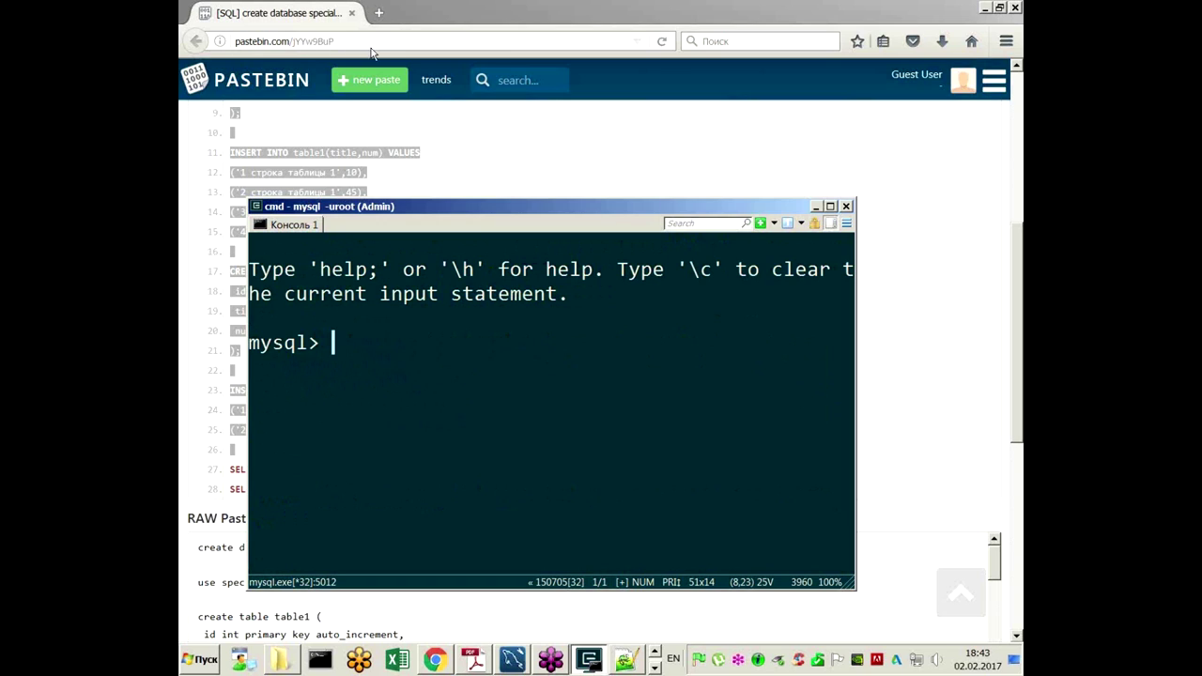
pyautogui.rightClick(410, 373)
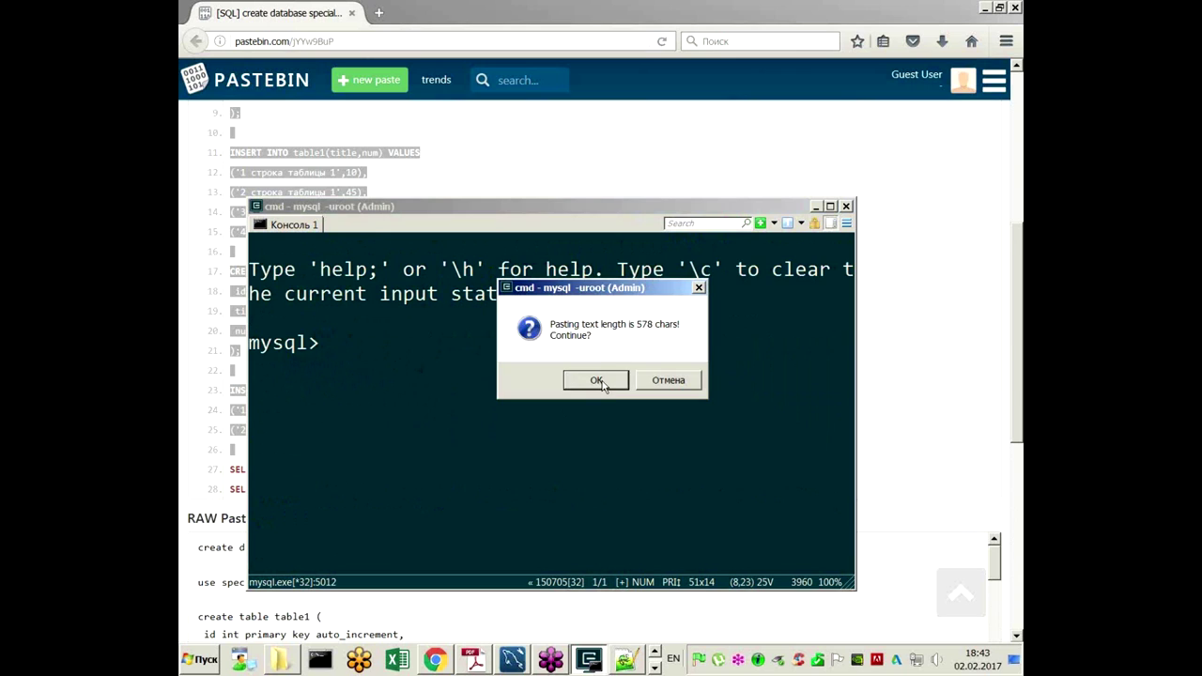
pyautogui.click(597, 381)
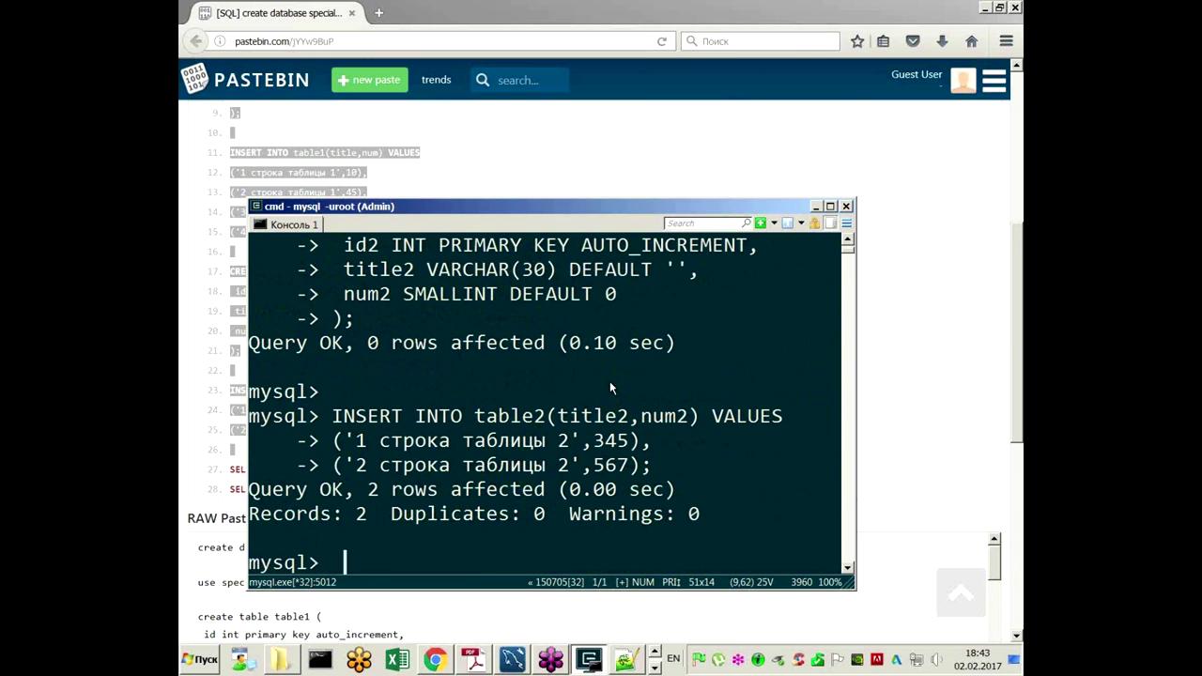
# Step: Copy the SELECT queries from the pastebin script and run SELECT * FROM table1 in the console
pyautogui.click(845, 206)
pyautogui.click(383, 276)
pyautogui.scroll(-3, 356, 311)
pyautogui.moveTo(355, 312); pyautogui.dragTo(230, 285)
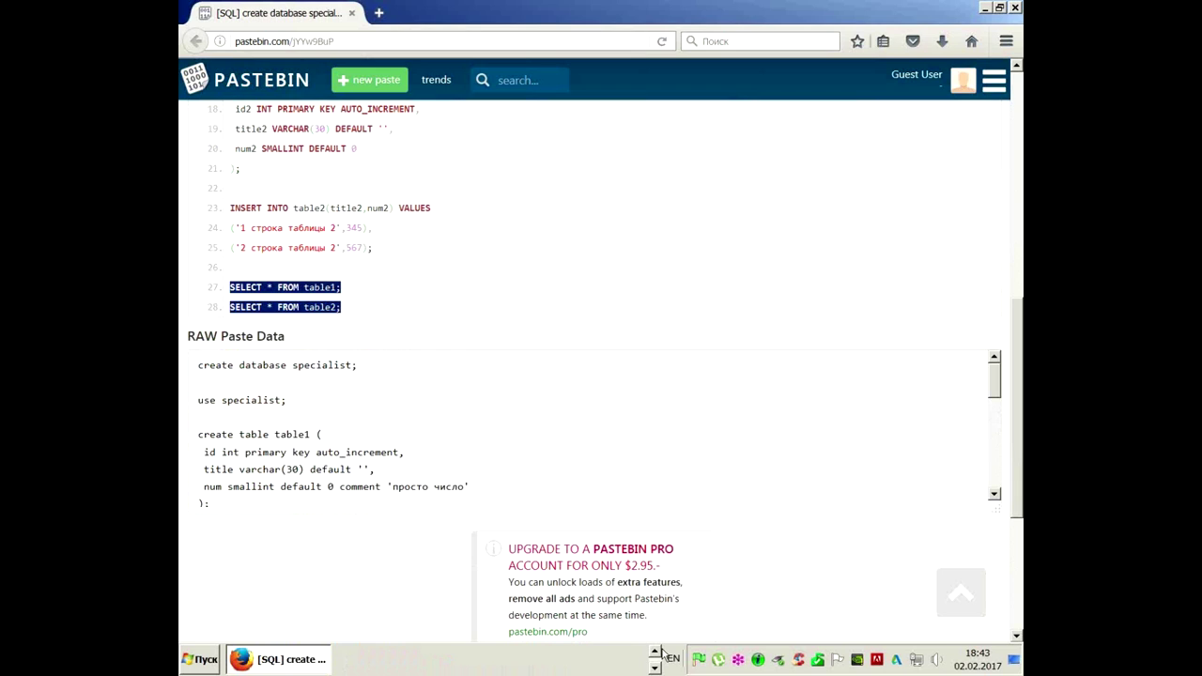
pyautogui.click(655, 652)
pyautogui.click(589, 660)
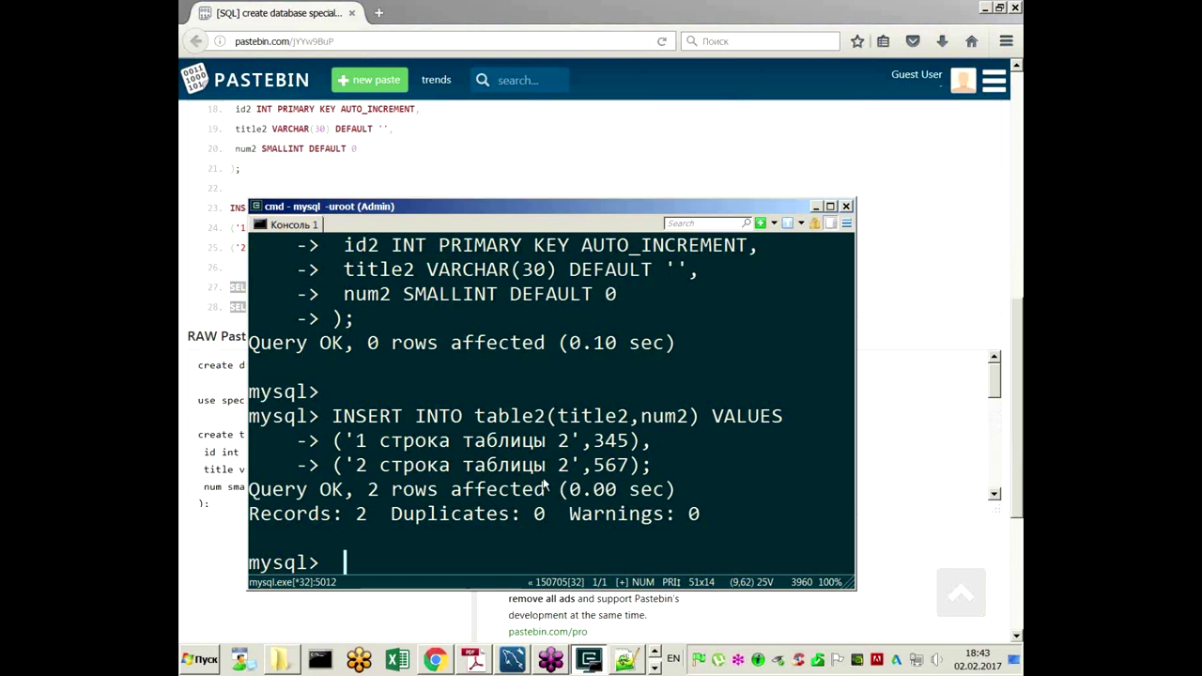
pyautogui.write('SELECT * FROM table1;')
pyautogui.press('Return')
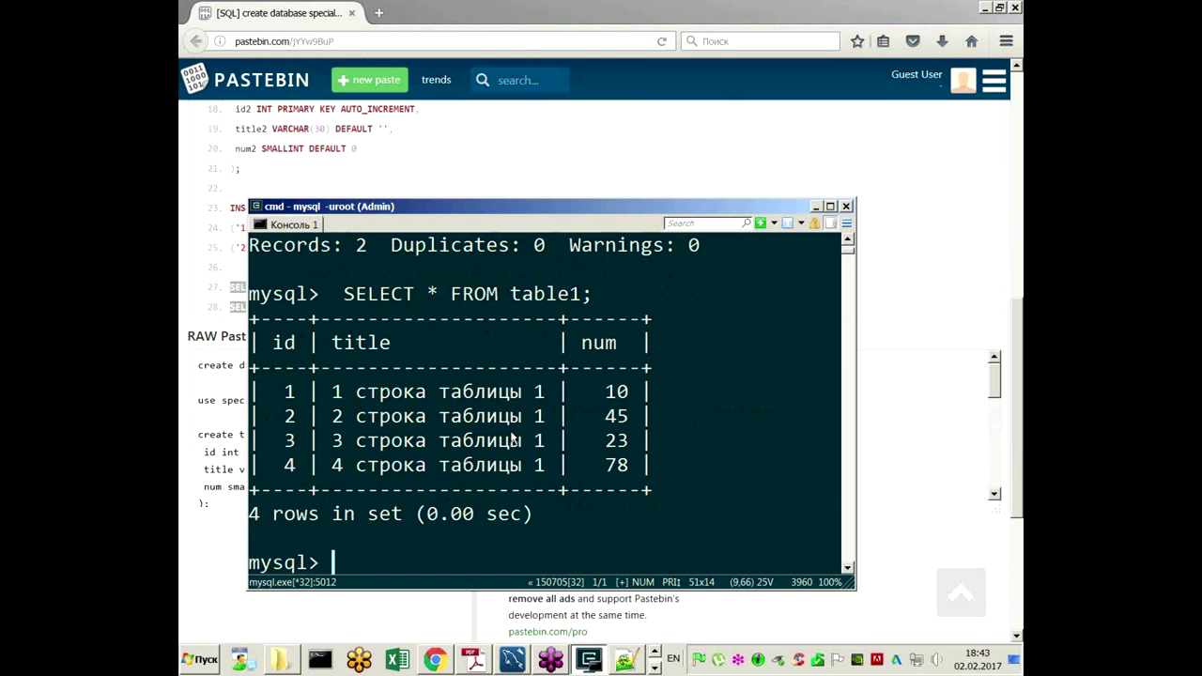
# Step: Copy SELECT * FROM table2 from the script, run it in mysql, then switch to Workbench
pyautogui.scroll(2, 522, 392)
pyautogui.scroll(-2, 447, 404)
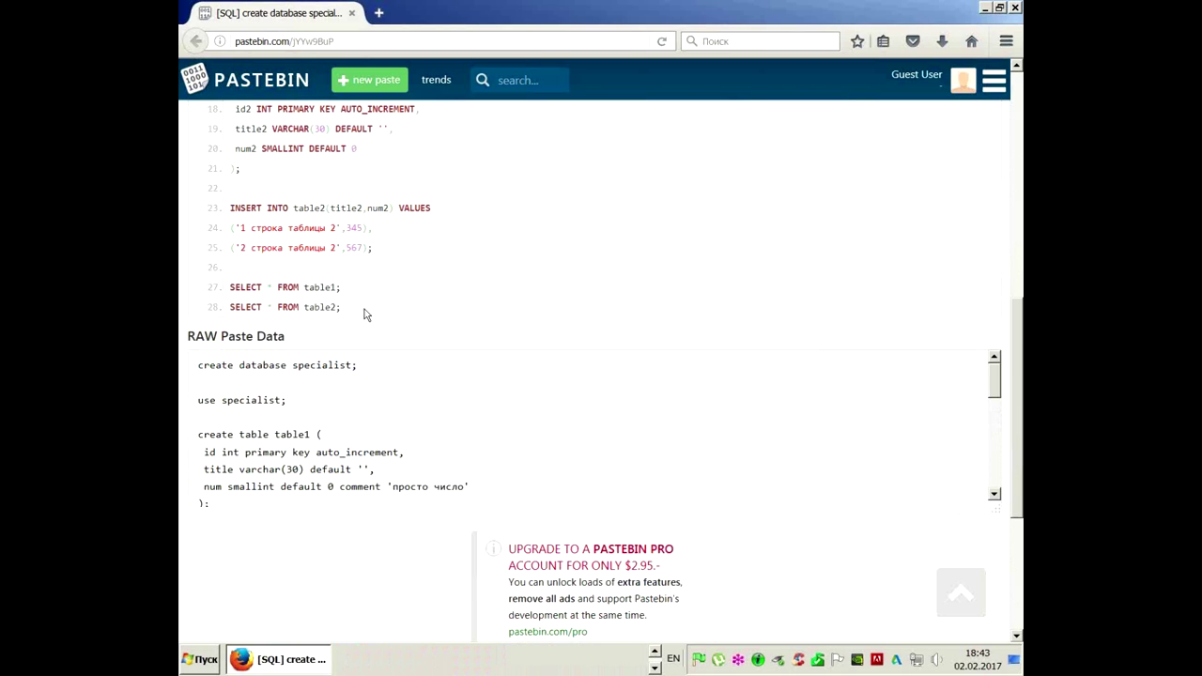
pyautogui.click(392, 184)
pyautogui.moveTo(344, 310); pyautogui.dragTo(230, 310)
pyautogui.hotkey('ctrl', 'c')
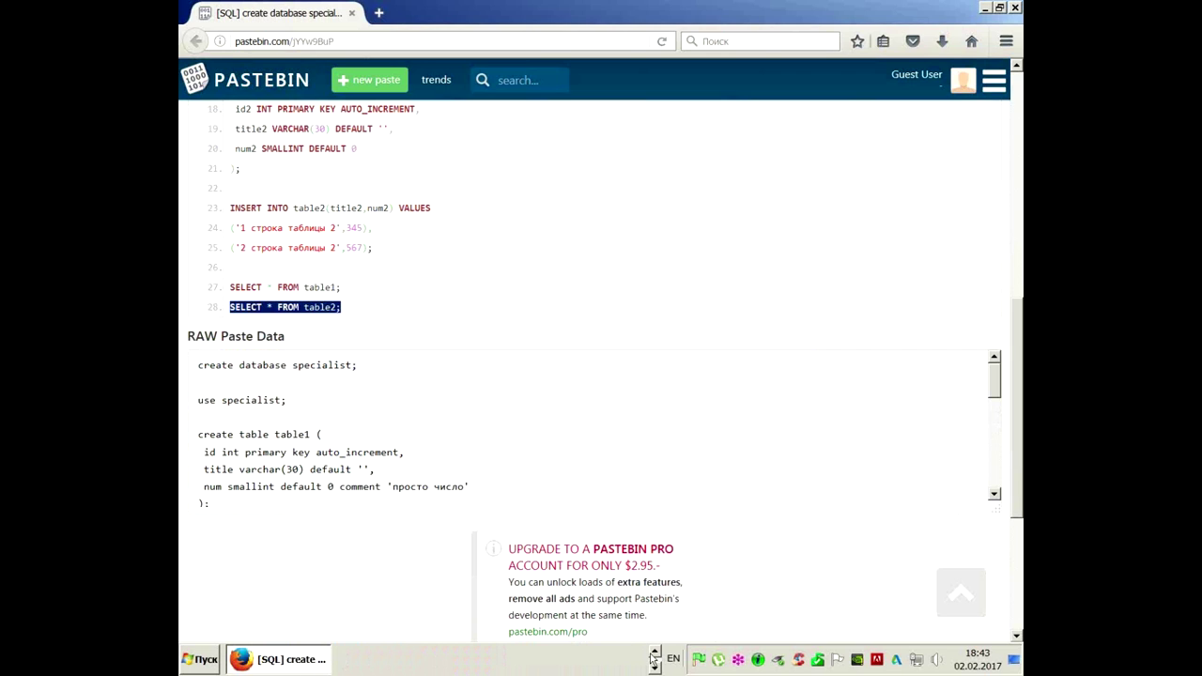
pyautogui.click(653, 660)
pyautogui.click(589, 660)
pyautogui.rightClick(568, 534)
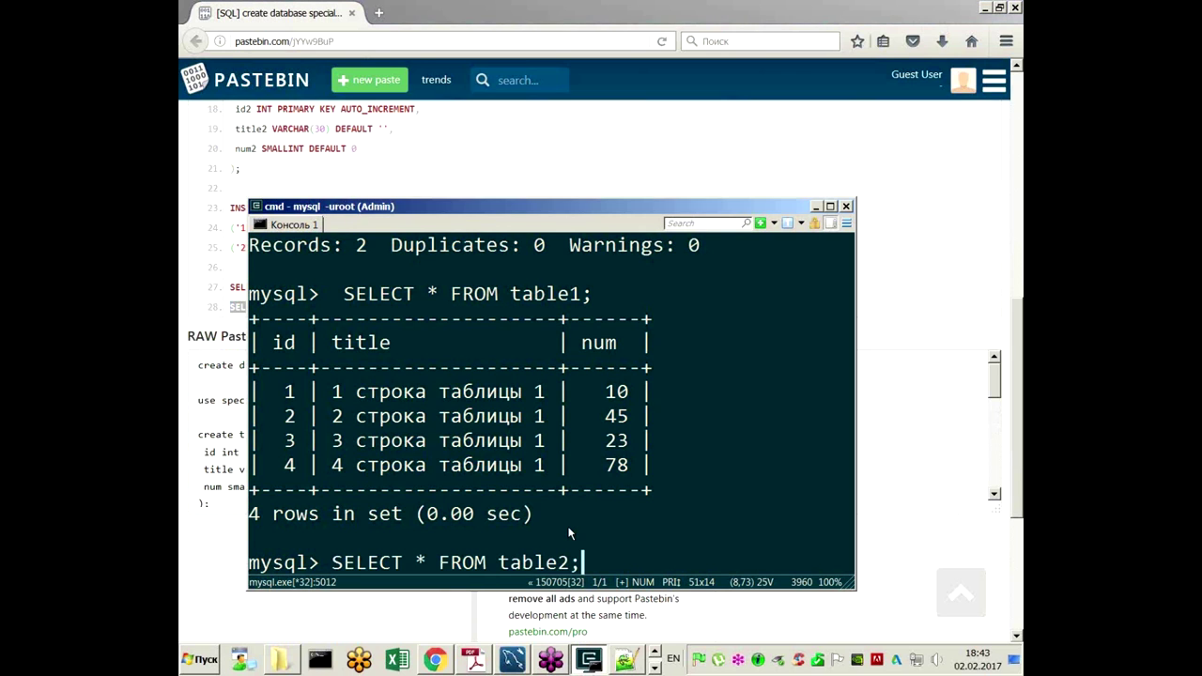
pyautogui.press('Return')
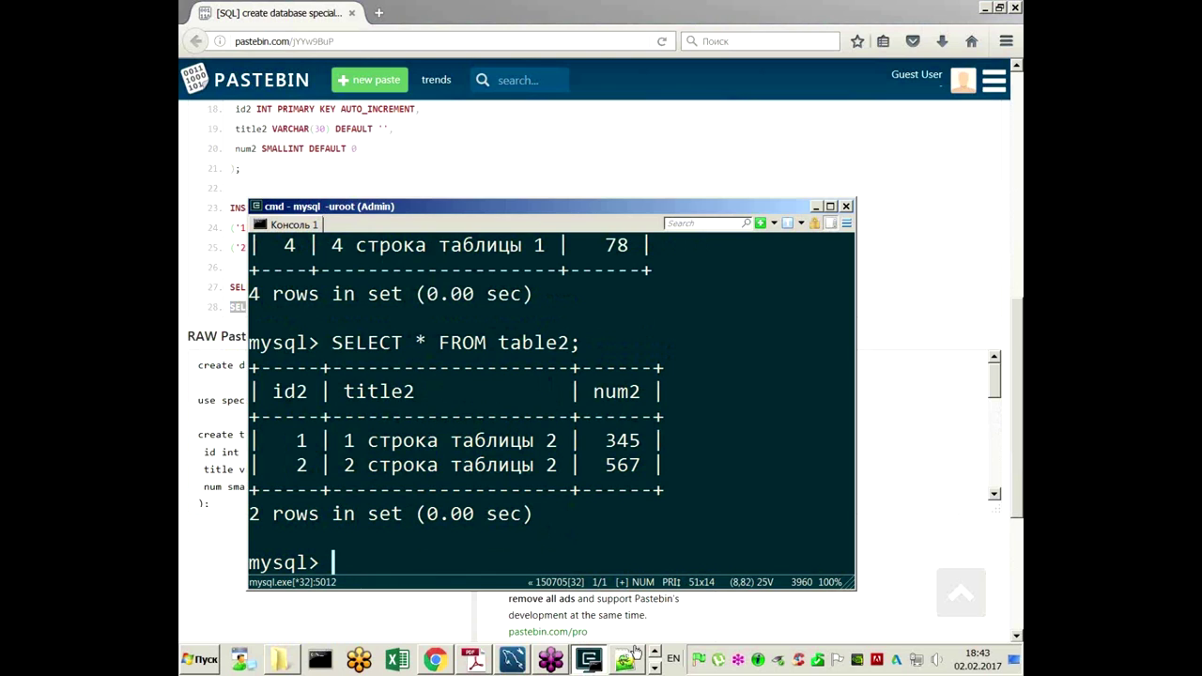
pyautogui.click(512, 660)
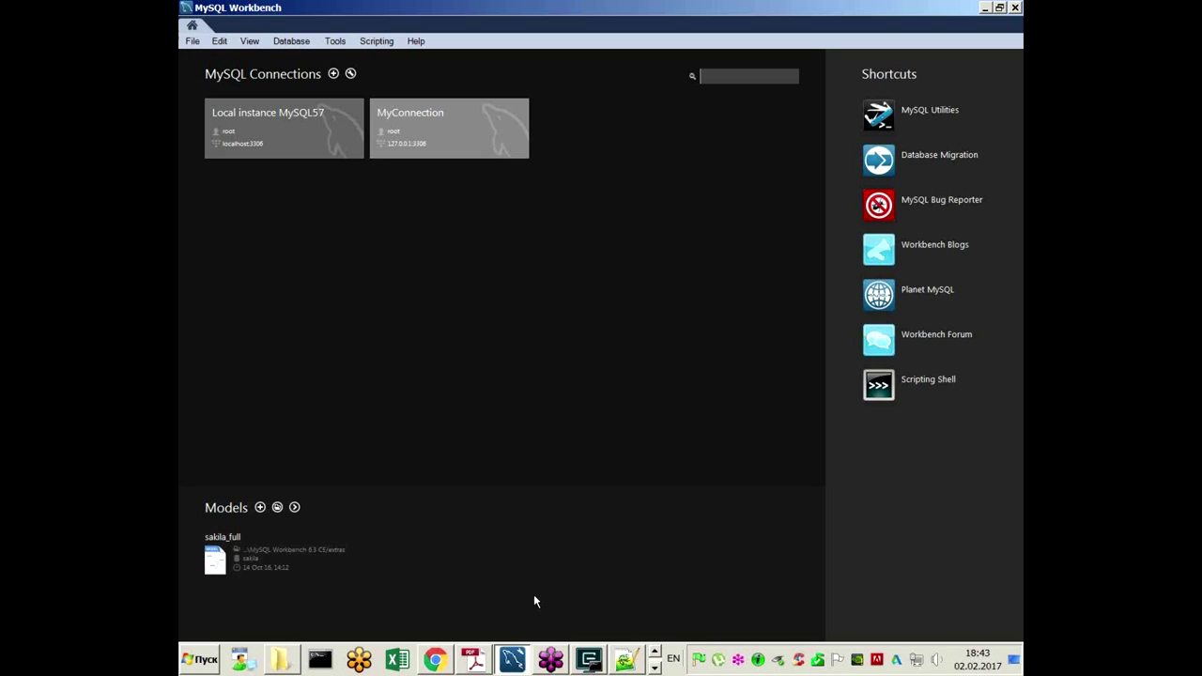
# Step: Page down to slide 5 on exporting from MySQL WorkBench, then return to Workbench's home screen
pyautogui.click(487, 664)
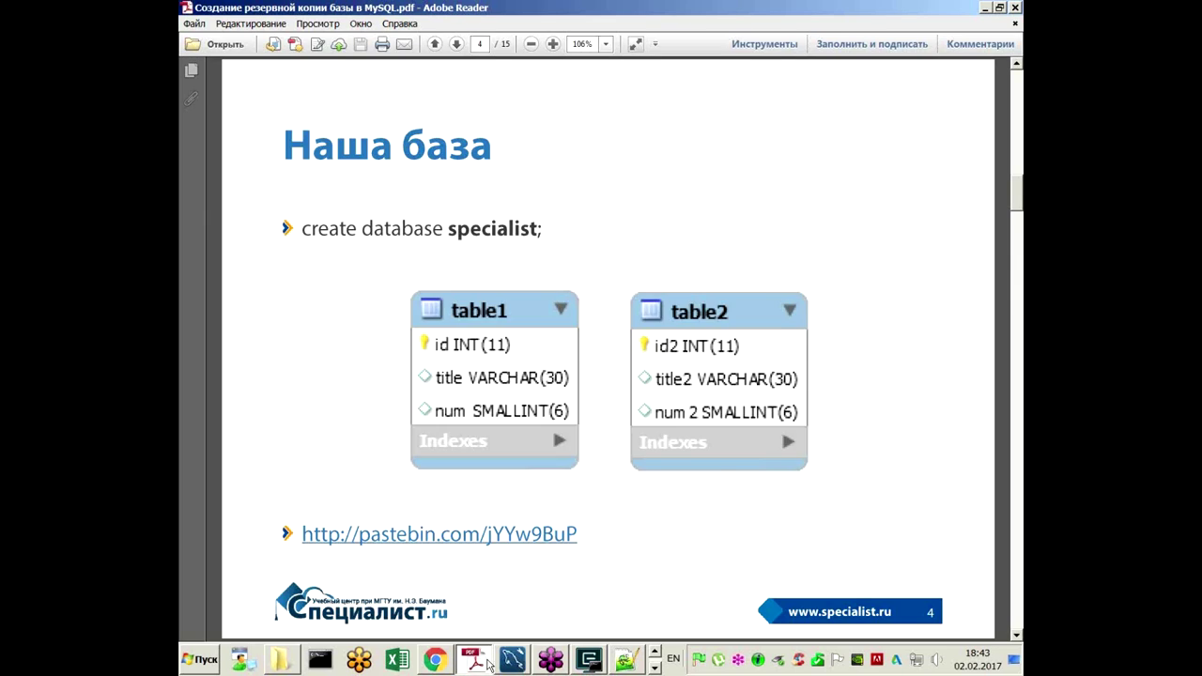
pyautogui.press('pagedown')
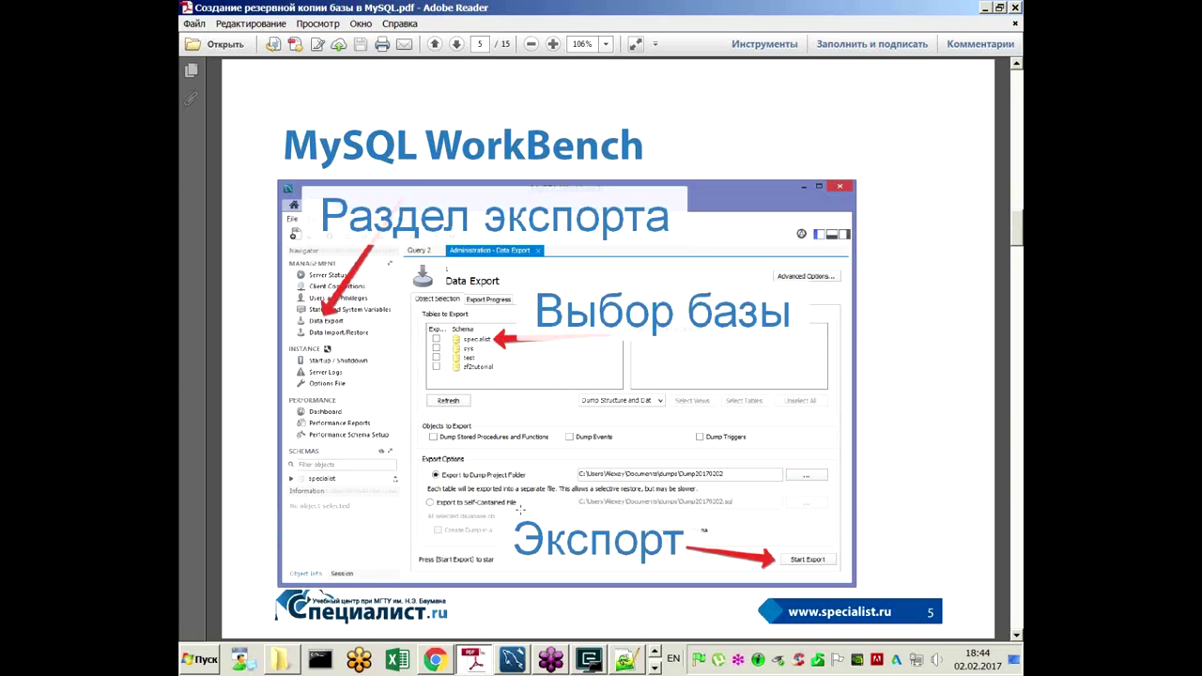
pyautogui.click(514, 660)
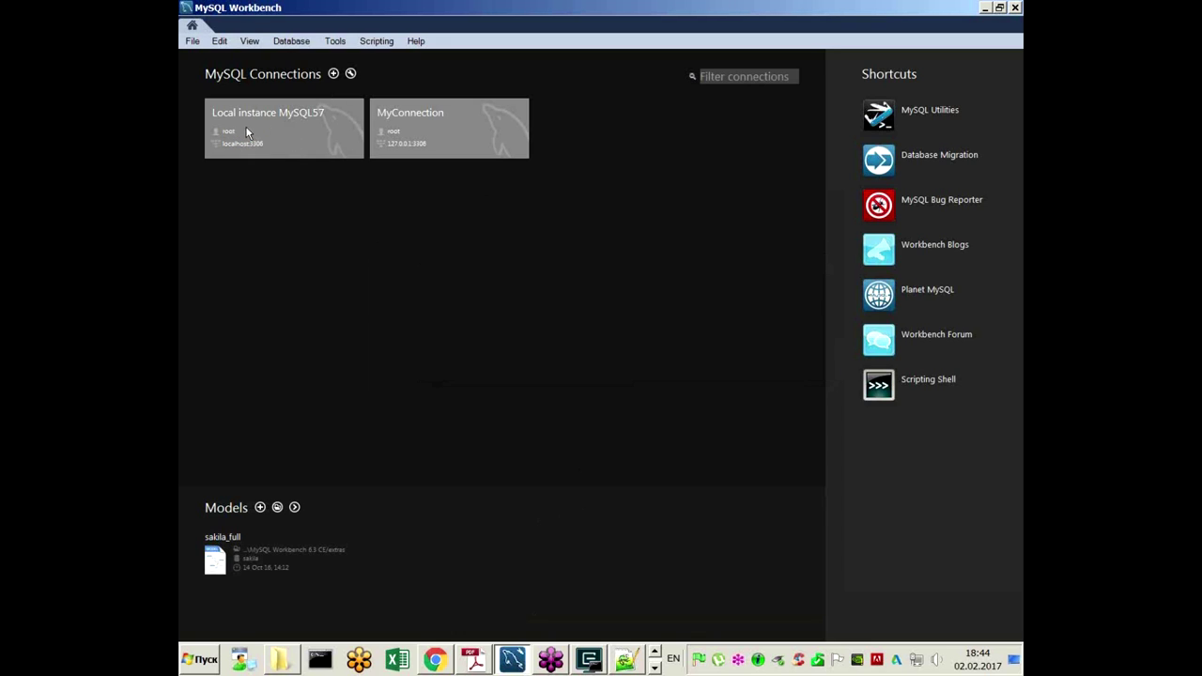
# Step: Connect to Local instance MySQL57, dismissing the Server Configuration Problems warning
pyautogui.click(293, 140)
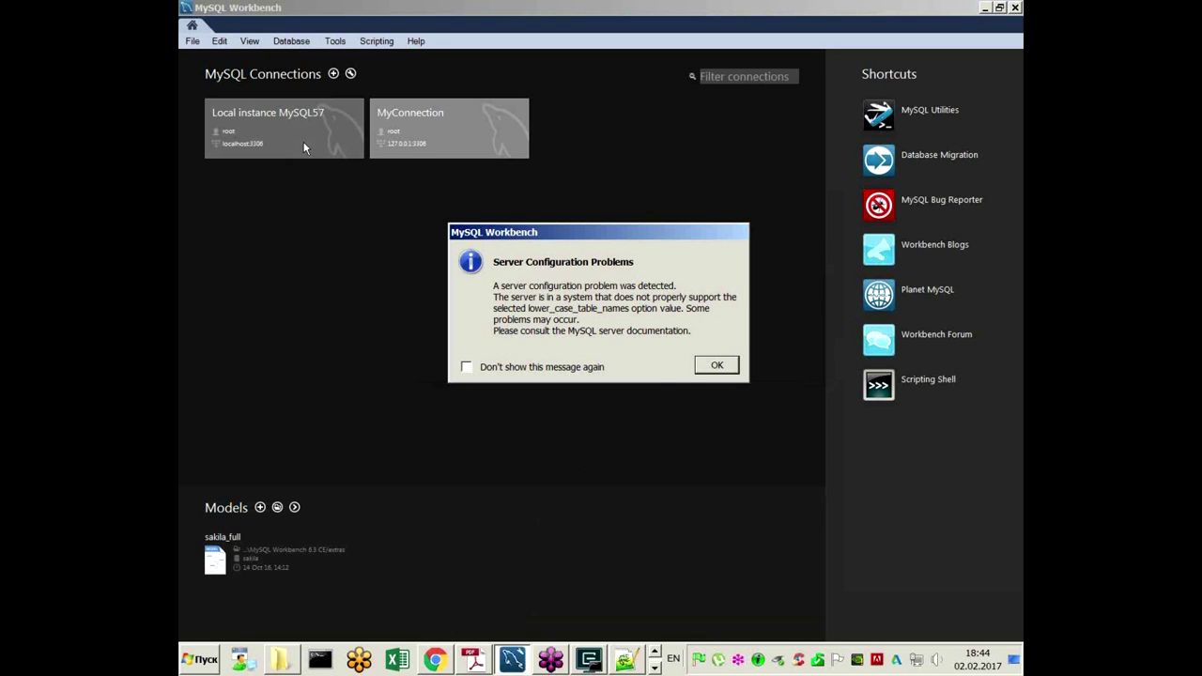
pyautogui.click(721, 368)
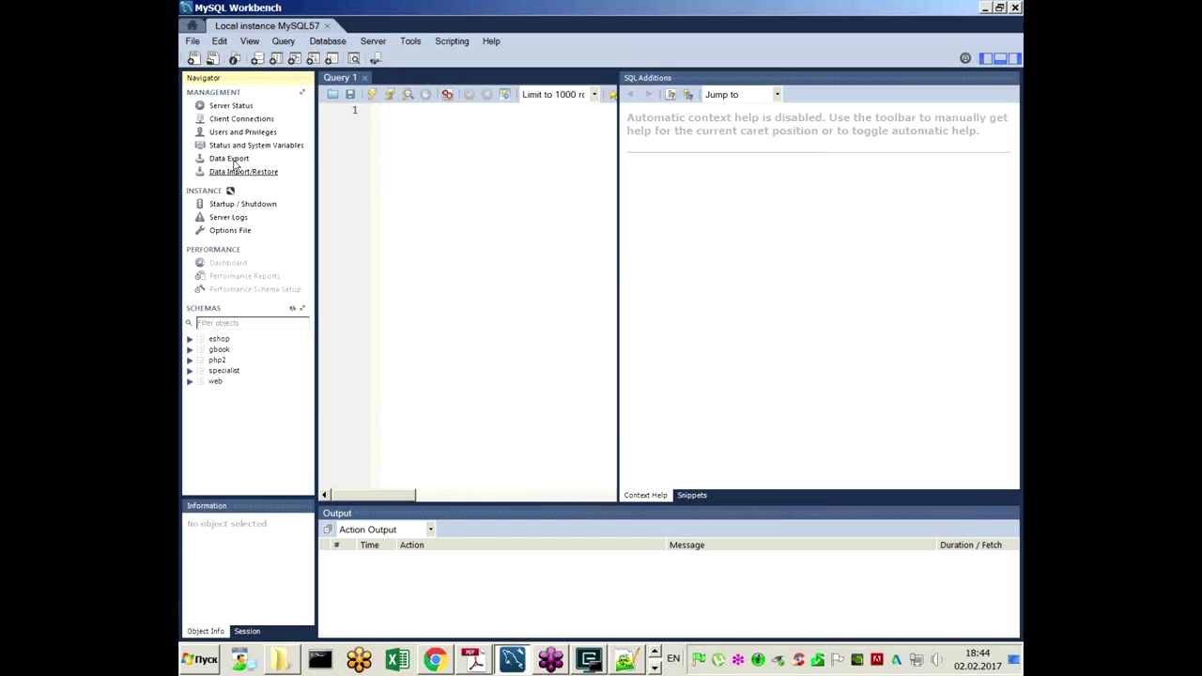
# Step: In Data Export, tick the specialist schema and choose Export to Self-Contained File
pyautogui.click(230, 159)
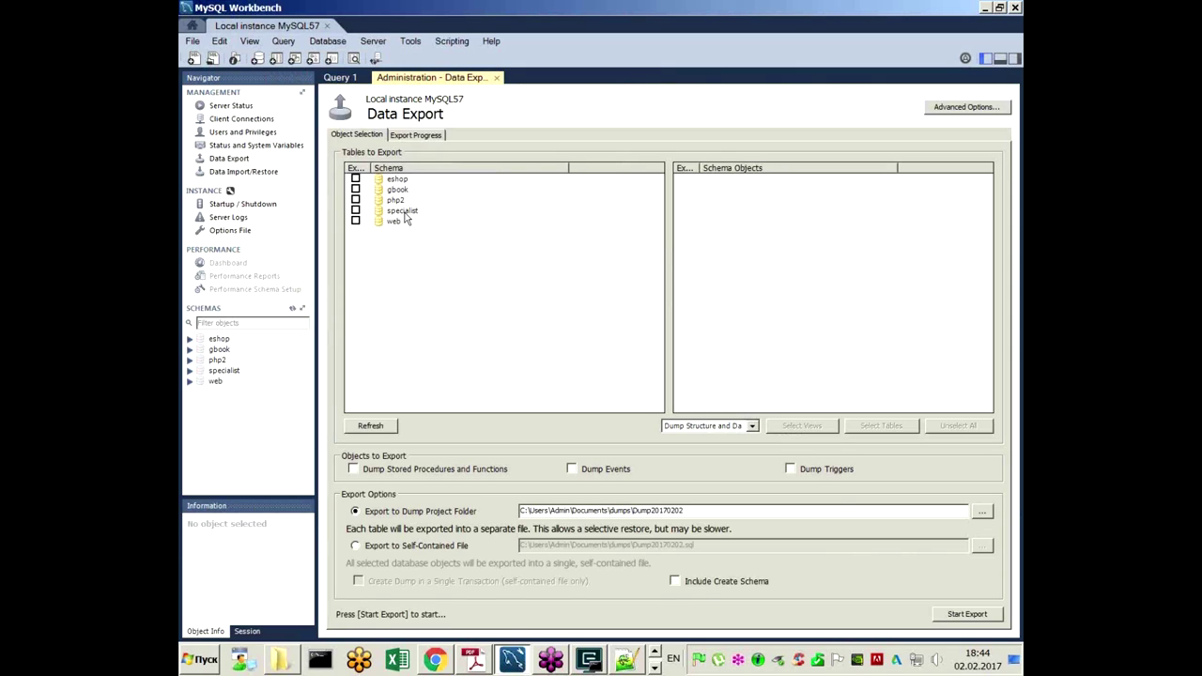
pyautogui.click(355, 211)
pyautogui.moveTo(689, 510); pyautogui.dragTo(632, 510)
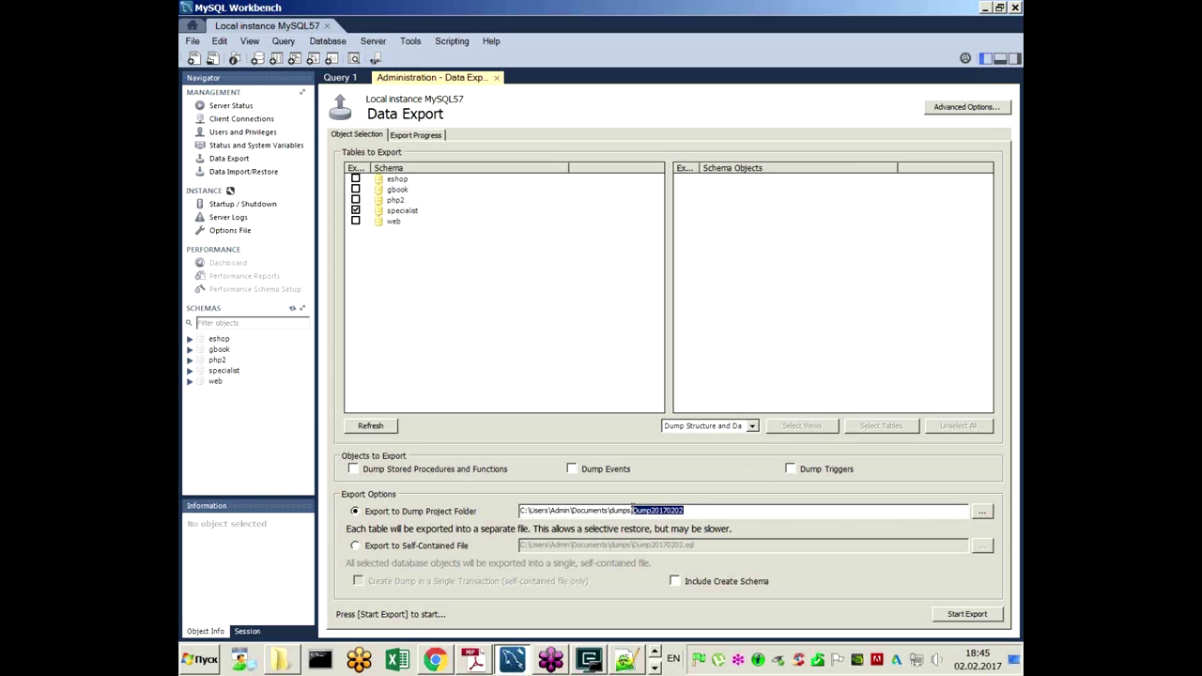
pyautogui.click(691, 511)
pyautogui.click(434, 546)
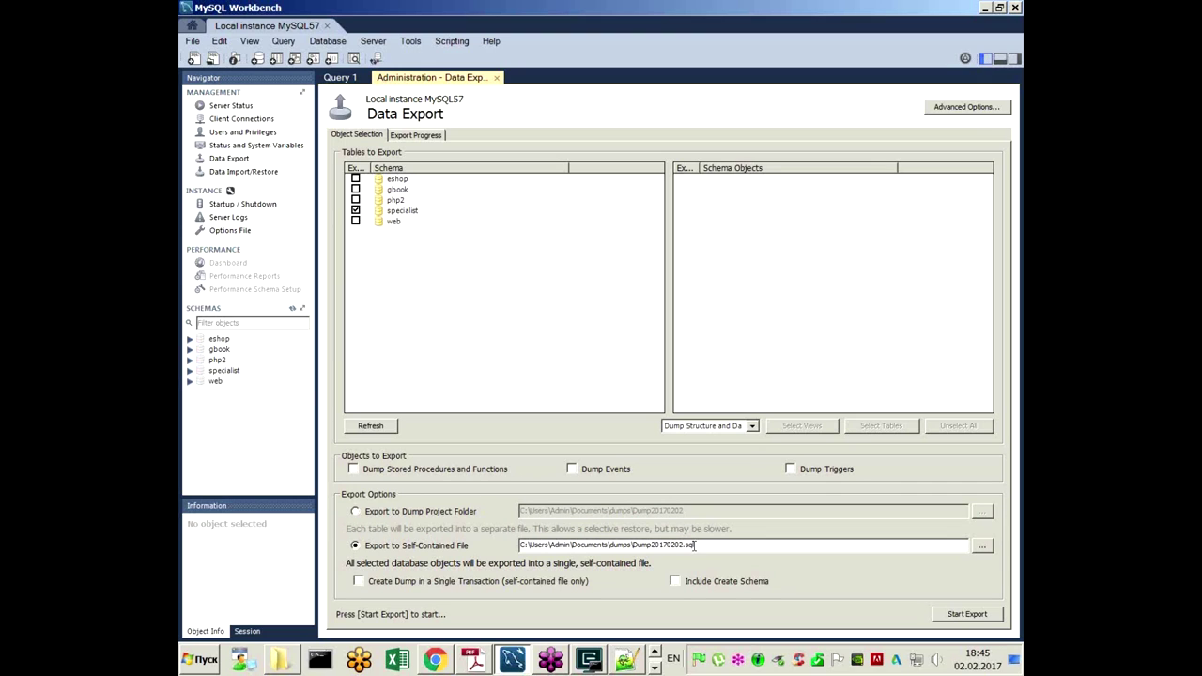
# Step: Start the export, confirm the password, then export again to produce Dump20170202-1.sql
pyautogui.click(952, 615)
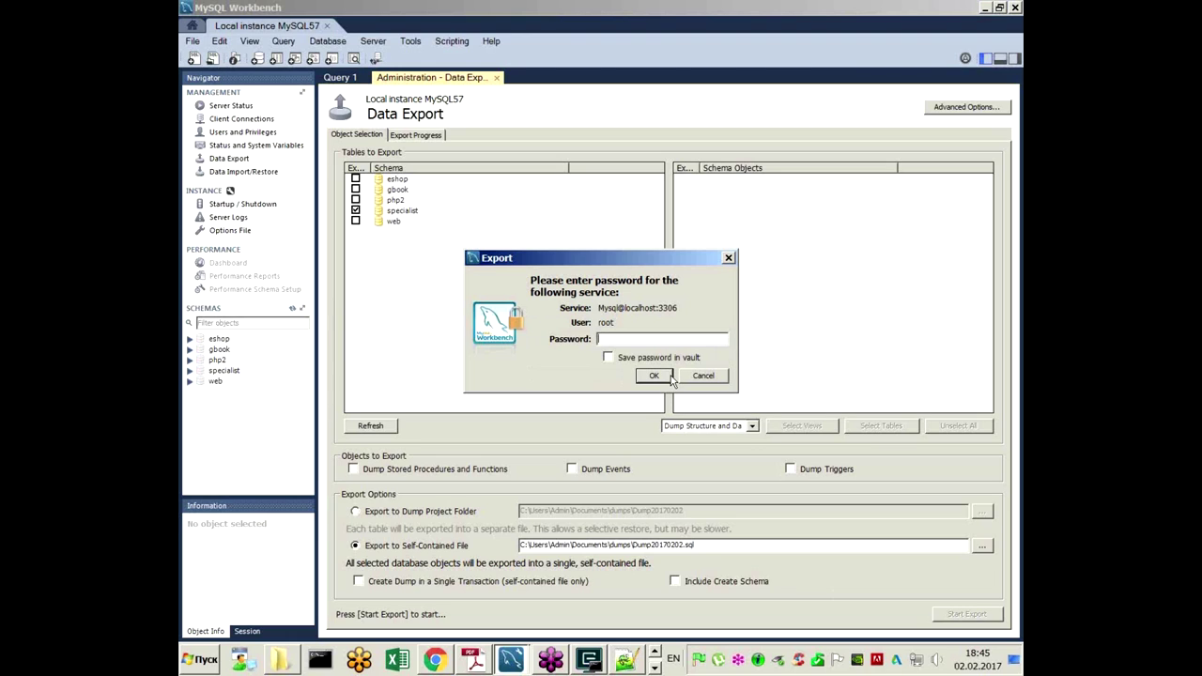
pyautogui.click(661, 377)
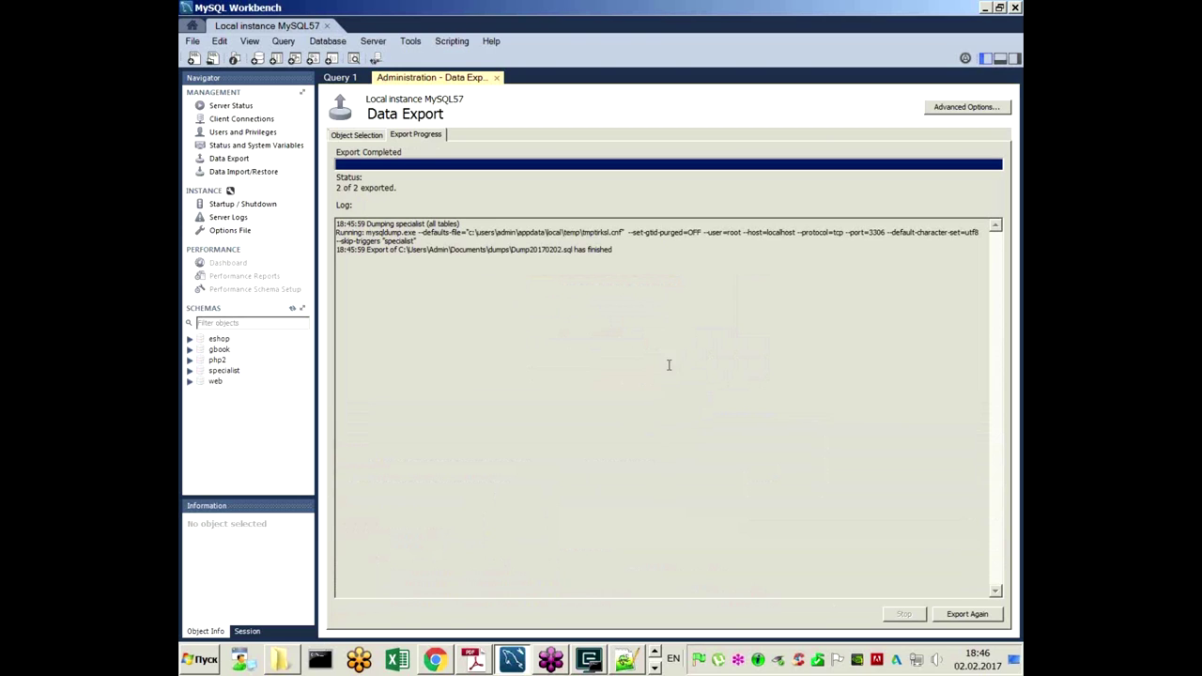
pyautogui.click(939, 615)
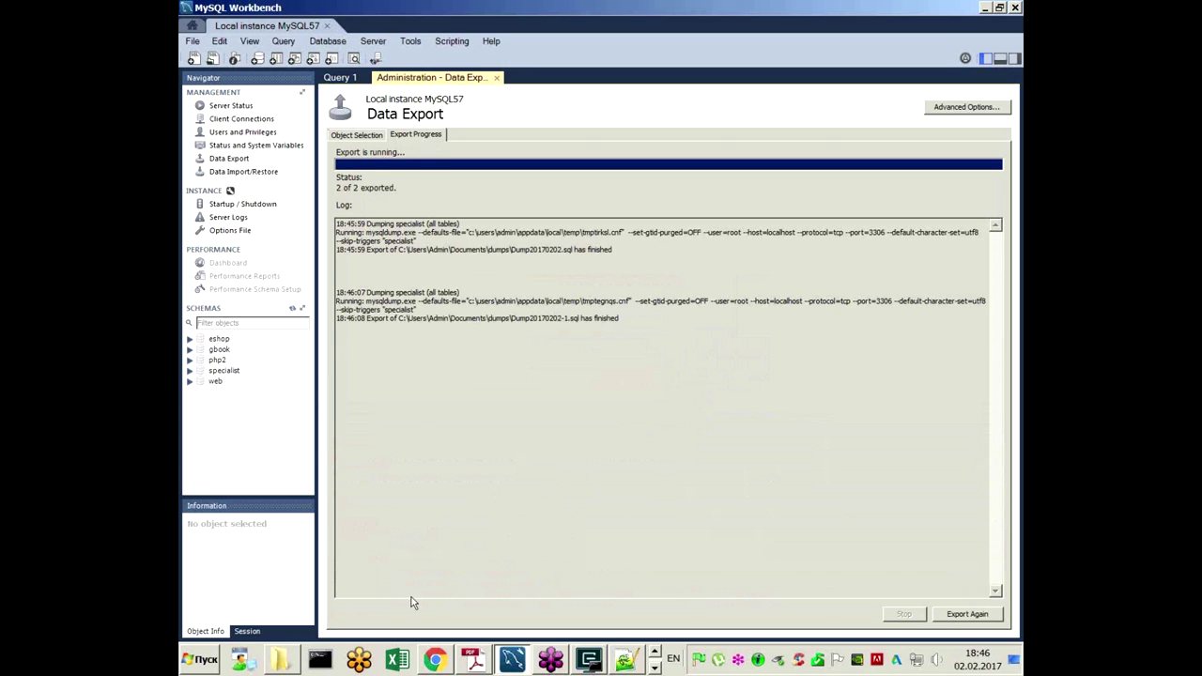
pyautogui.click(202, 661)
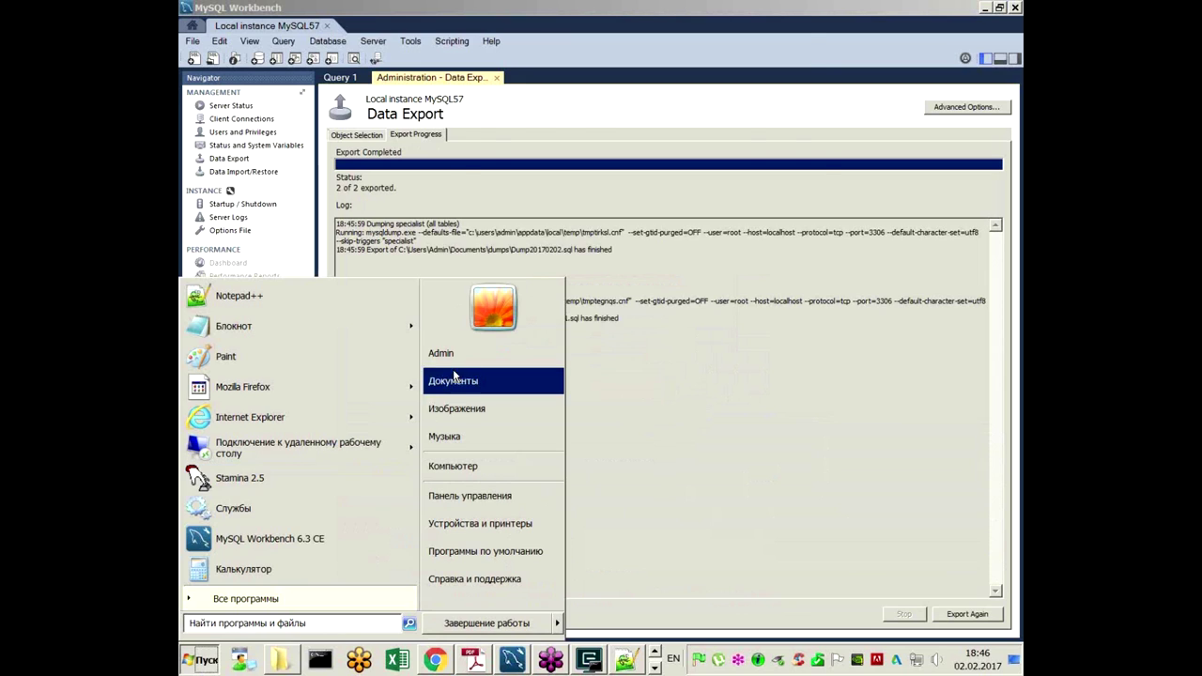
pyautogui.click(452, 380)
pyautogui.scroll(-3, 620, 360)
pyautogui.scroll(-4, 620, 360)
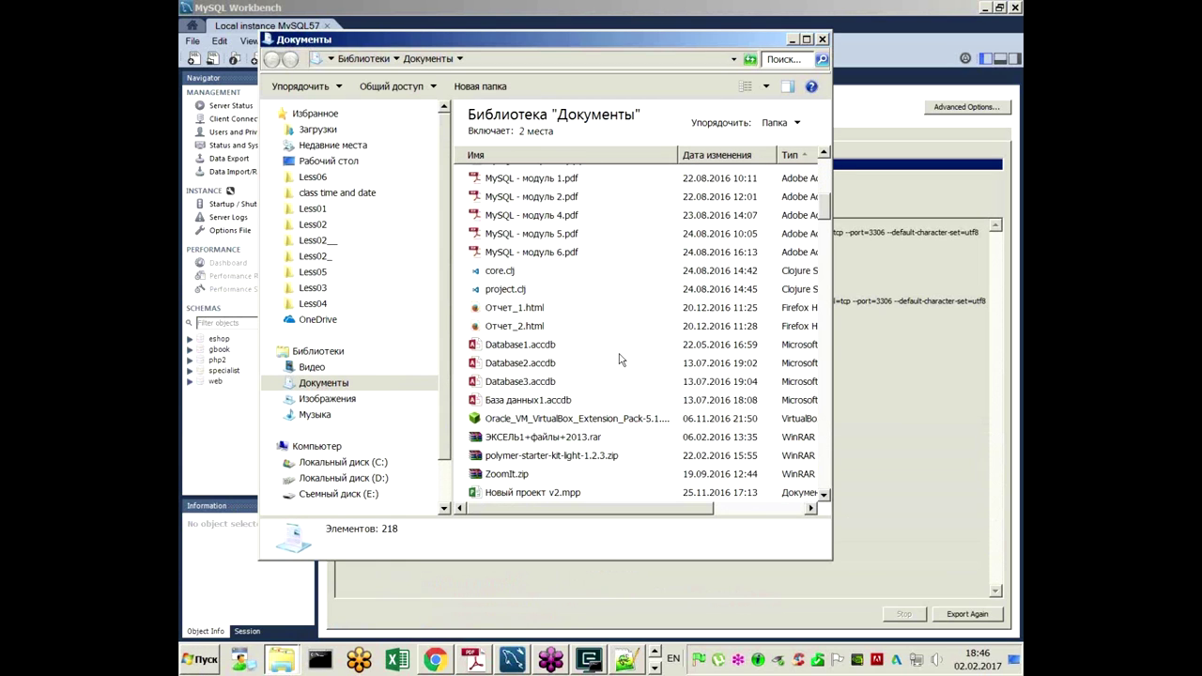
pyautogui.scroll(3, 619, 360)
pyautogui.scroll(-6, 619, 361)
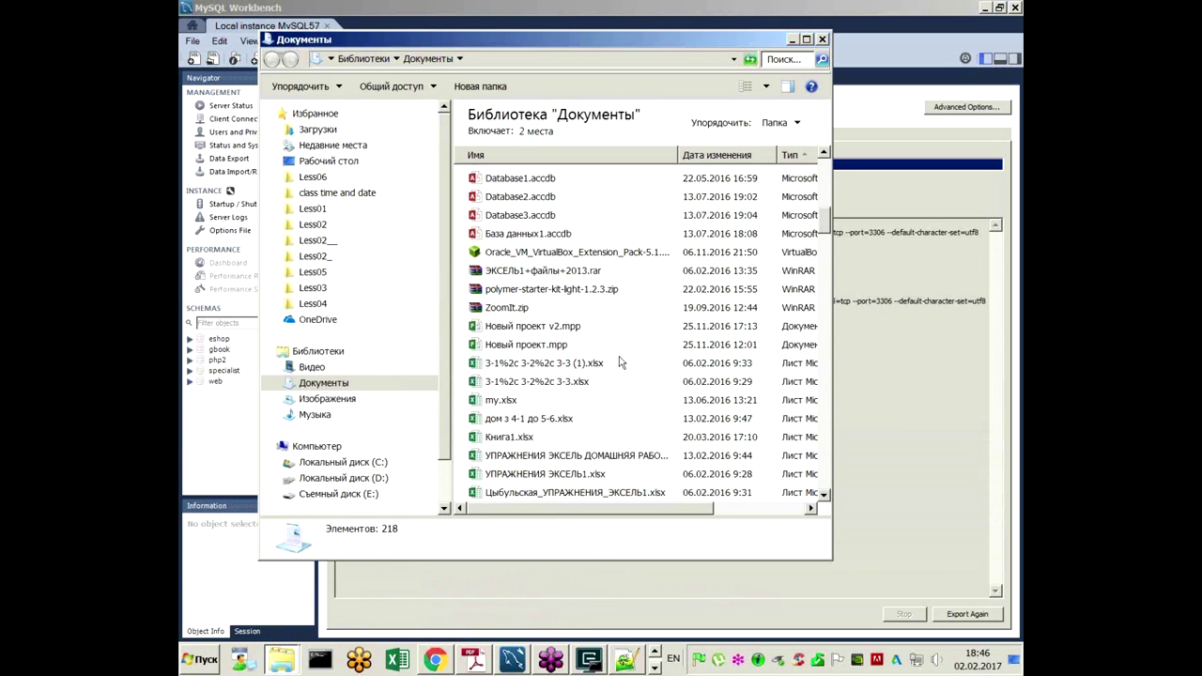
pyautogui.scroll(-3, 620, 363)
pyautogui.scroll(-5, 620, 362)
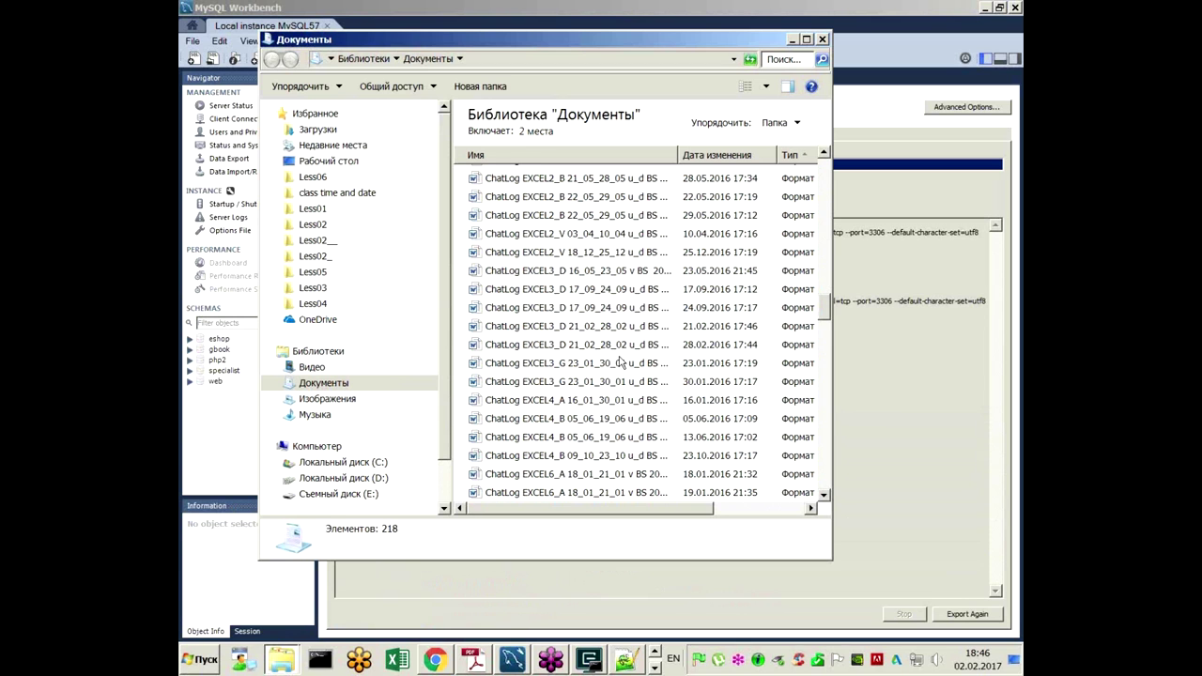
pyautogui.moveTo(826, 312); pyautogui.dragTo(834, 226)
pyautogui.scroll(6, 747, 394)
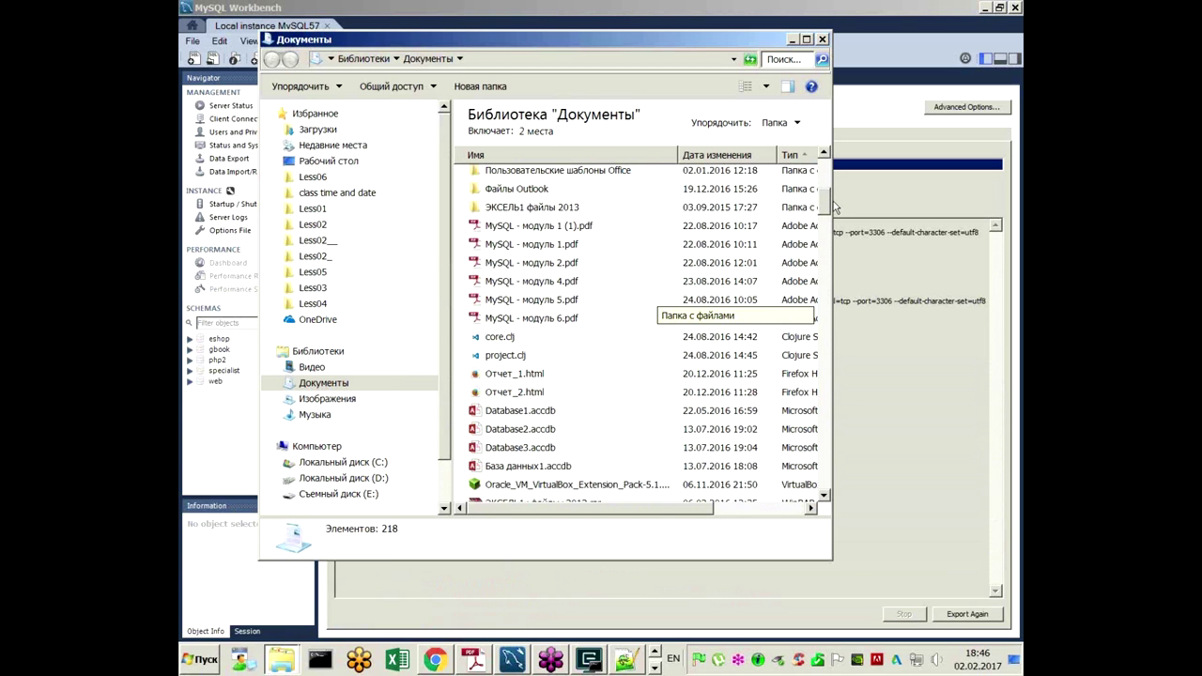
pyautogui.click(801, 569)
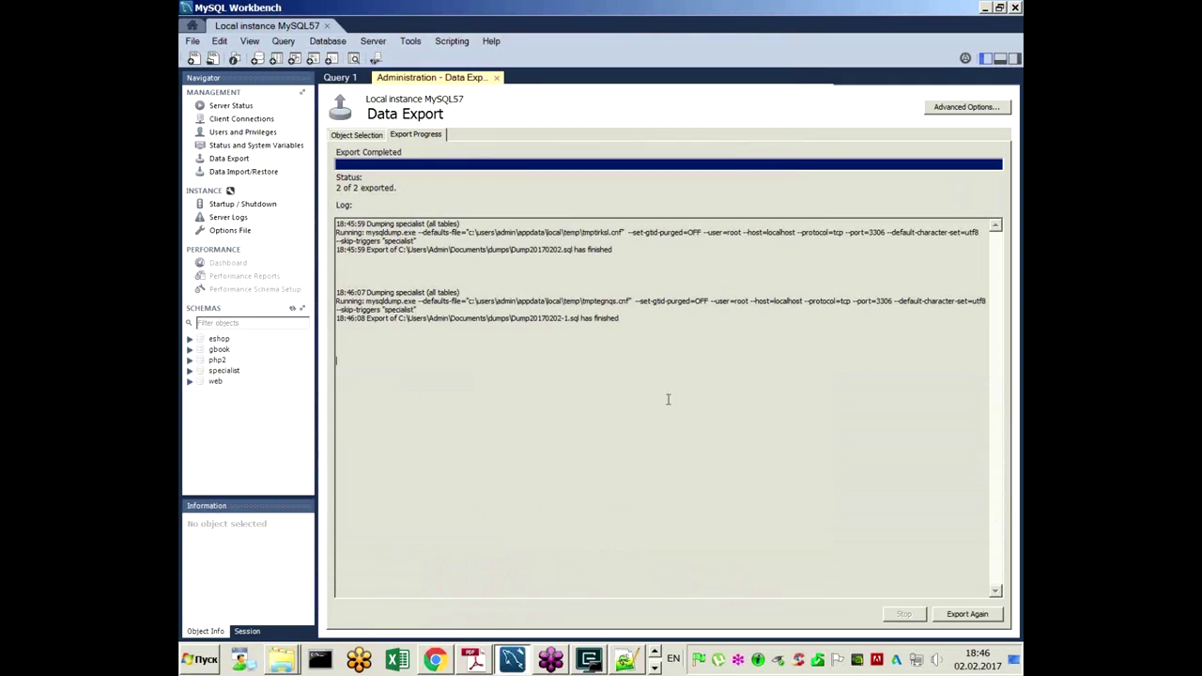
# Step: Return to the Data Export object selection page, dismissing the schema refresh error
pyautogui.click(239, 175)
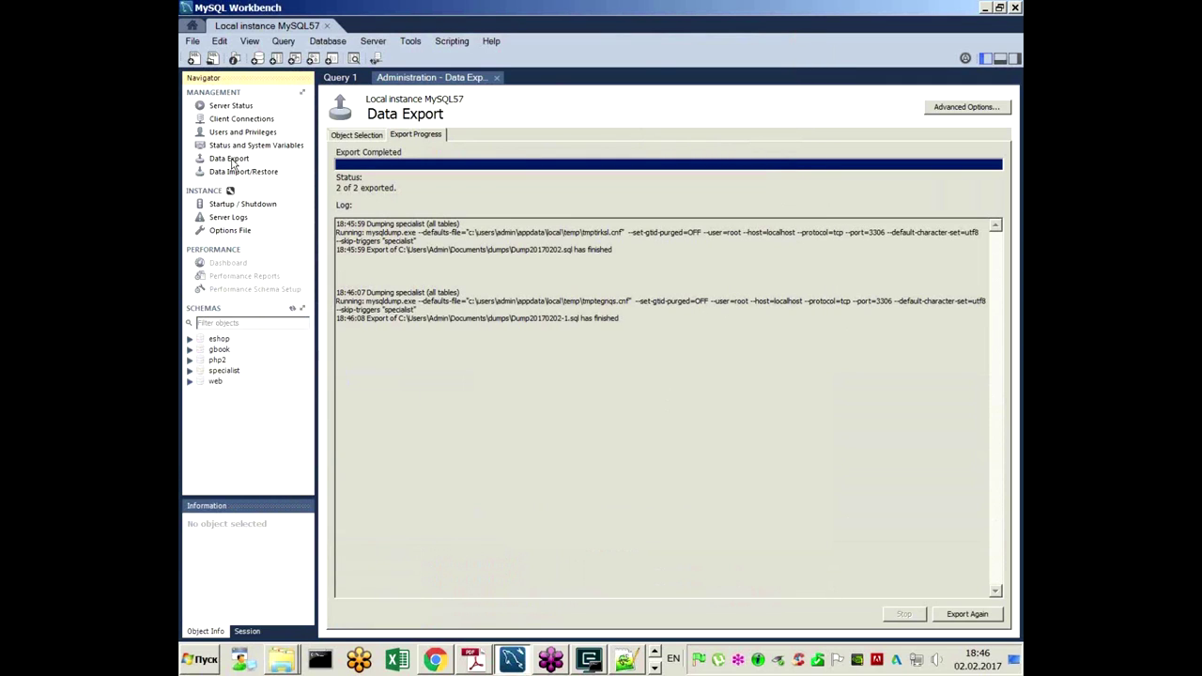
pyautogui.click(233, 159)
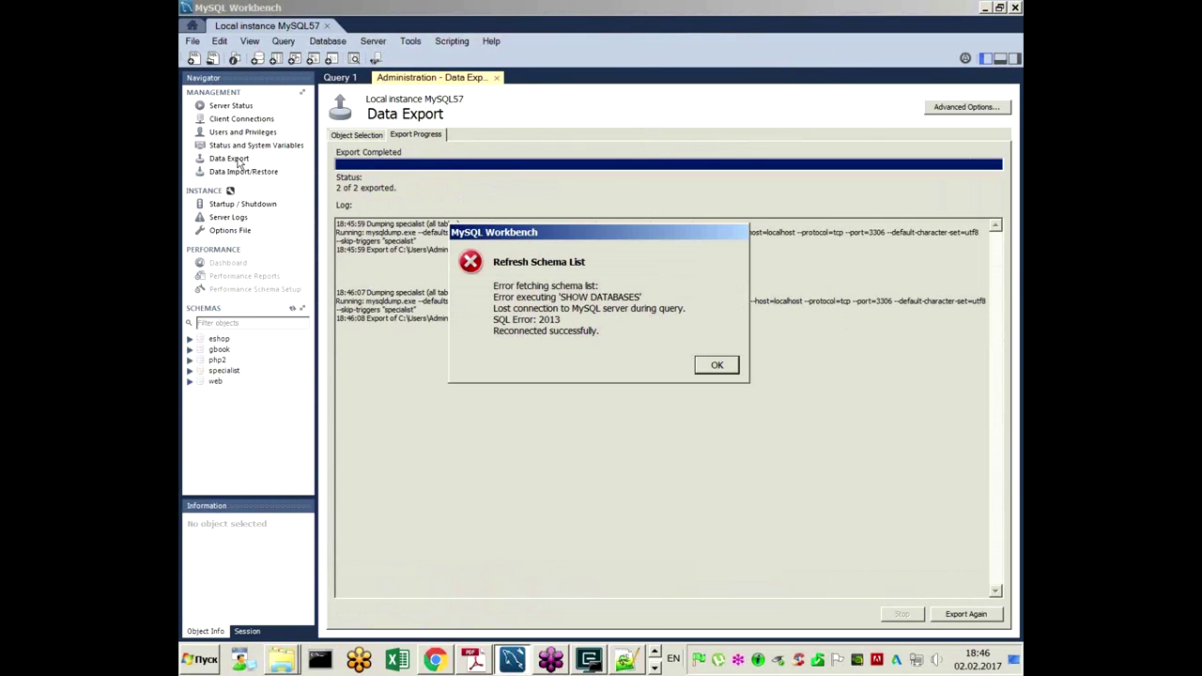
pyautogui.click(714, 365)
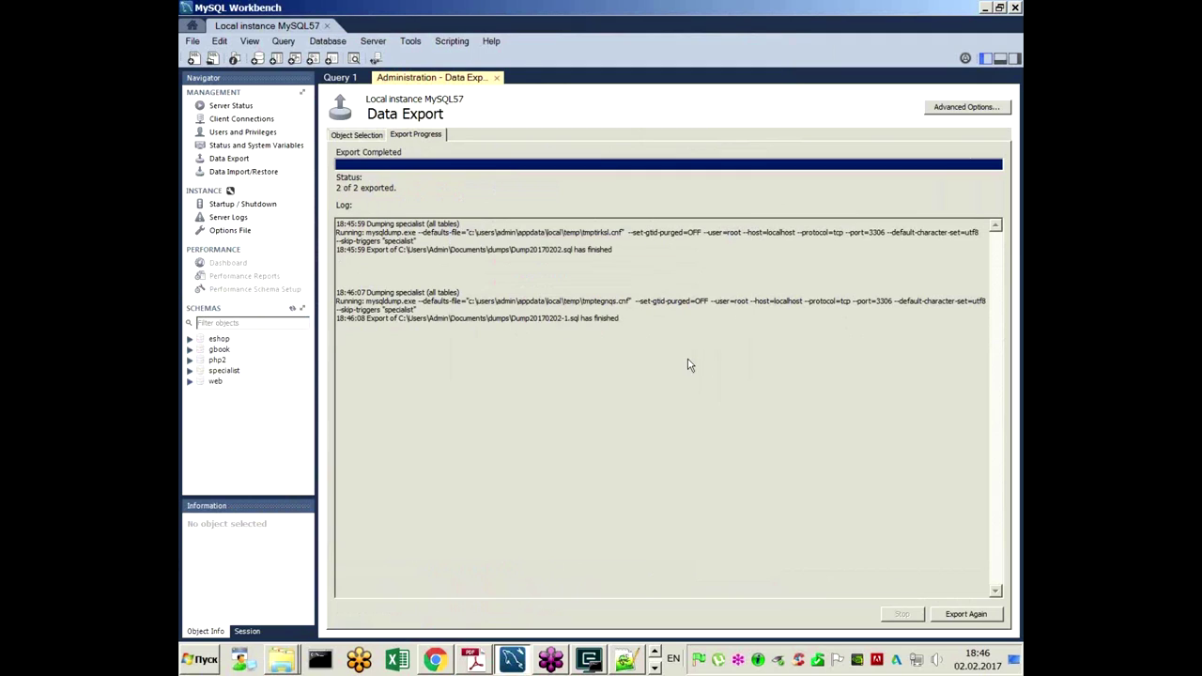
pyautogui.click(235, 162)
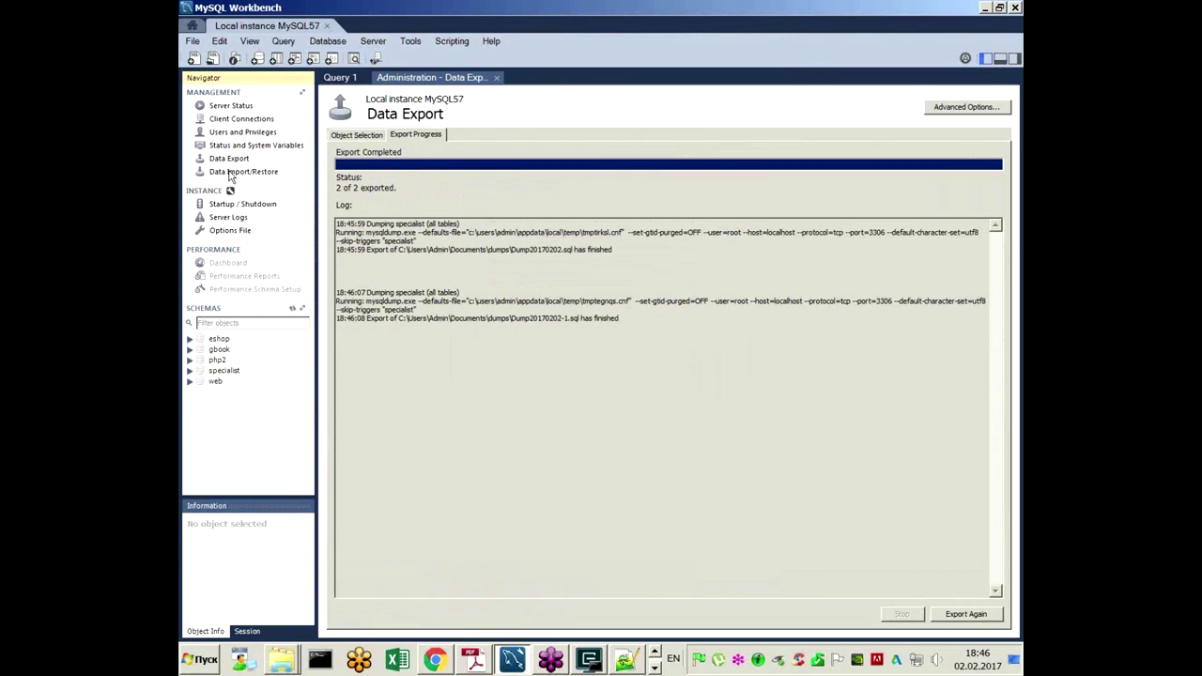
pyautogui.click(229, 160)
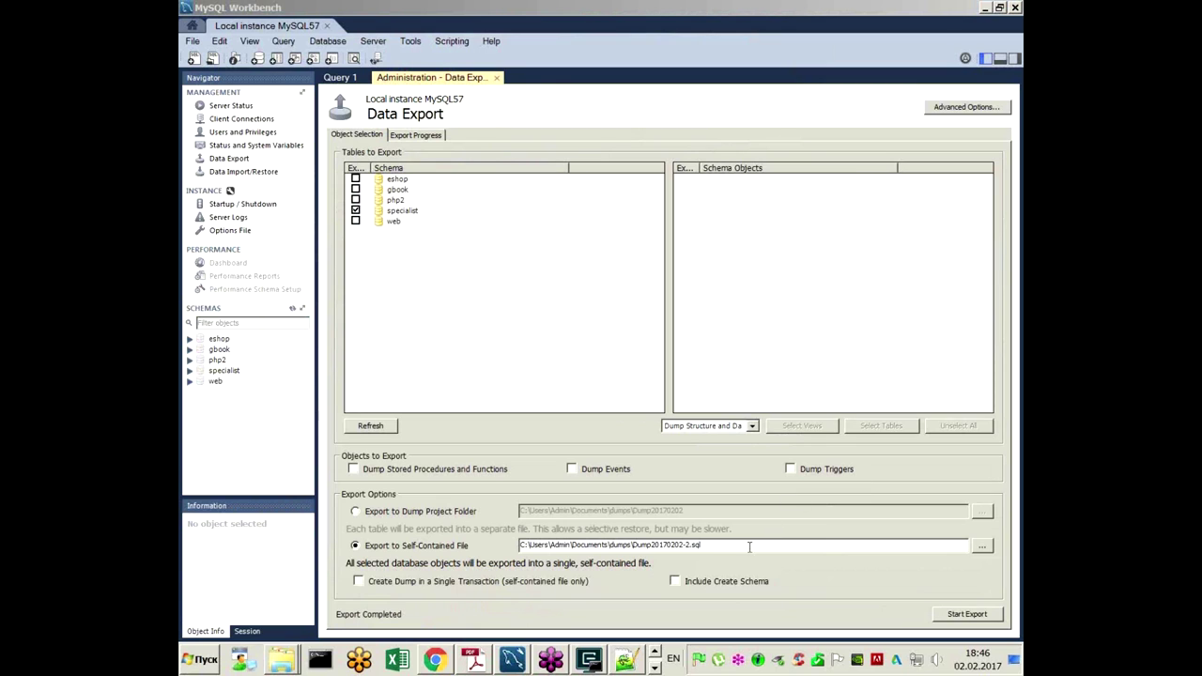
# Step: Select the dumps folder portion of the Dump20170202-2.sql export file path
pyautogui.doubleClick(657, 545)
pyautogui.click(648, 545)
pyautogui.moveTo(635, 545); pyautogui.dragTo(519, 545)
pyautogui.hotkey('ctrl', 'c')
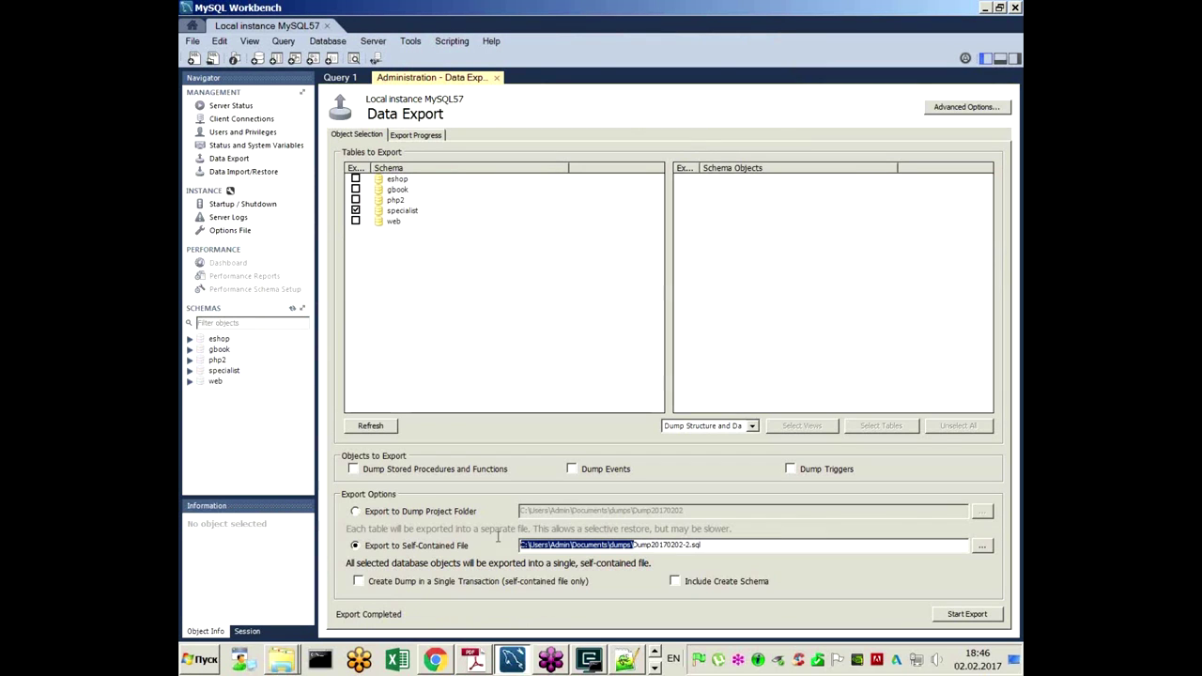
pyautogui.moveTo(279, 660)
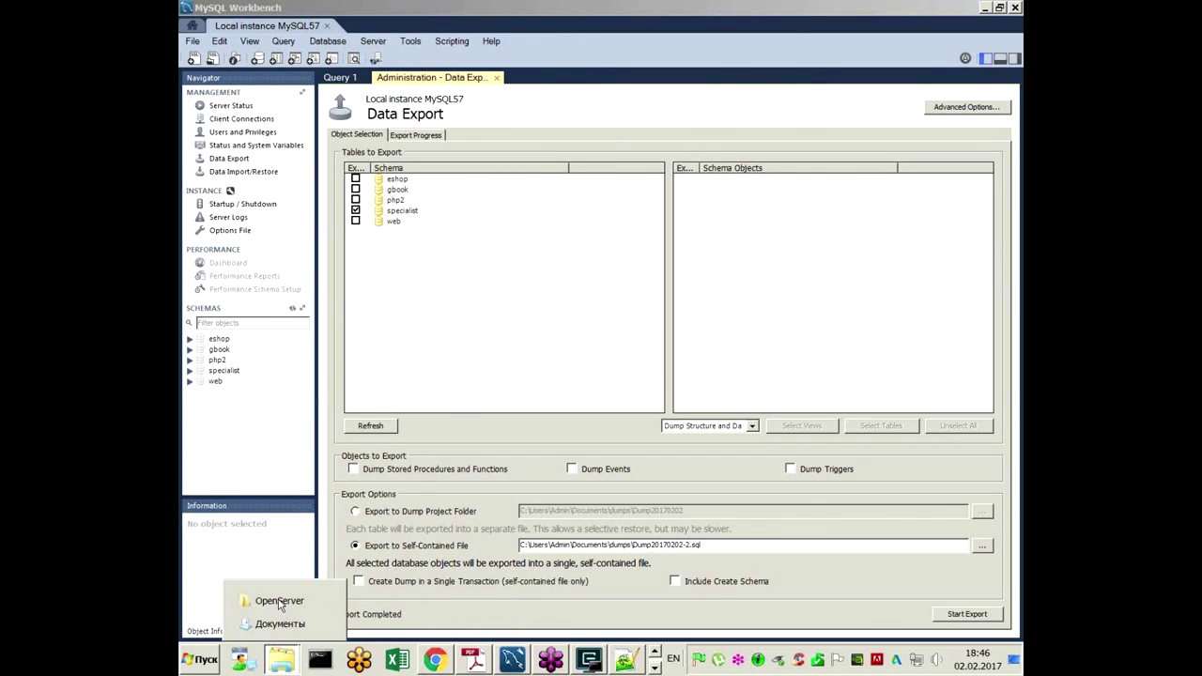
pyautogui.click(272, 604)
# Step: Go to the pasted dumps folder path in Explorer and open Dump20170202.sql with Notepad++
pyautogui.click(566, 41)
pyautogui.hotkey('ctrl', 'v')
pyautogui.press('Return')
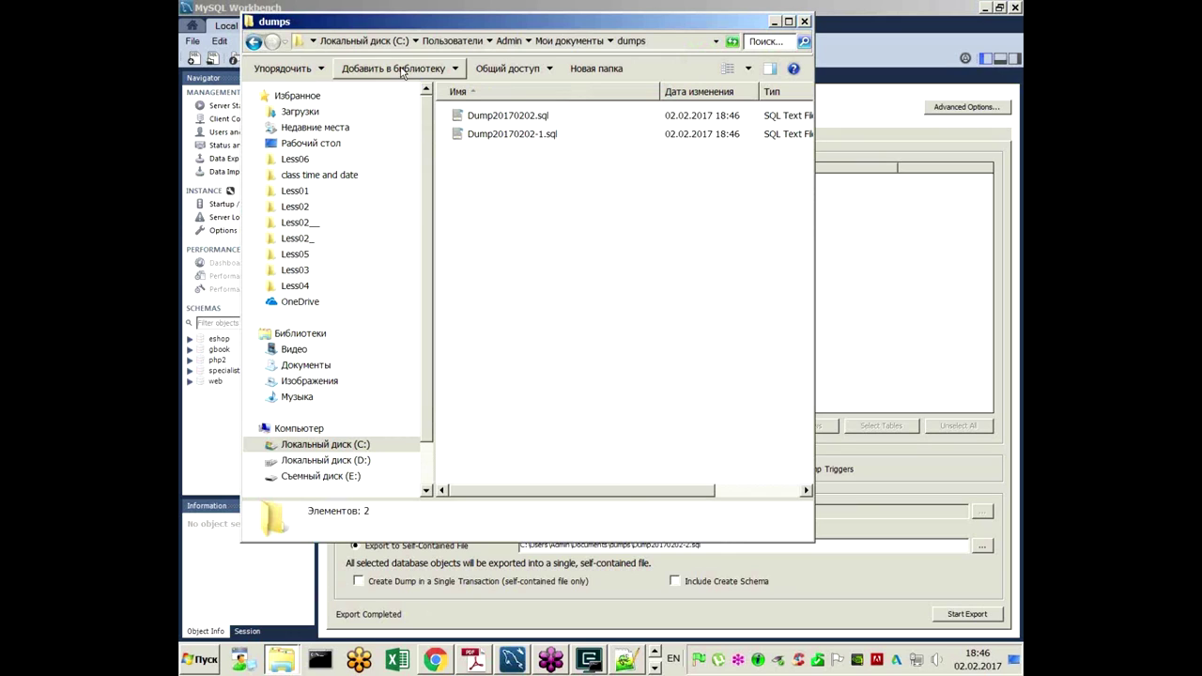
pyautogui.rightClick(522, 117)
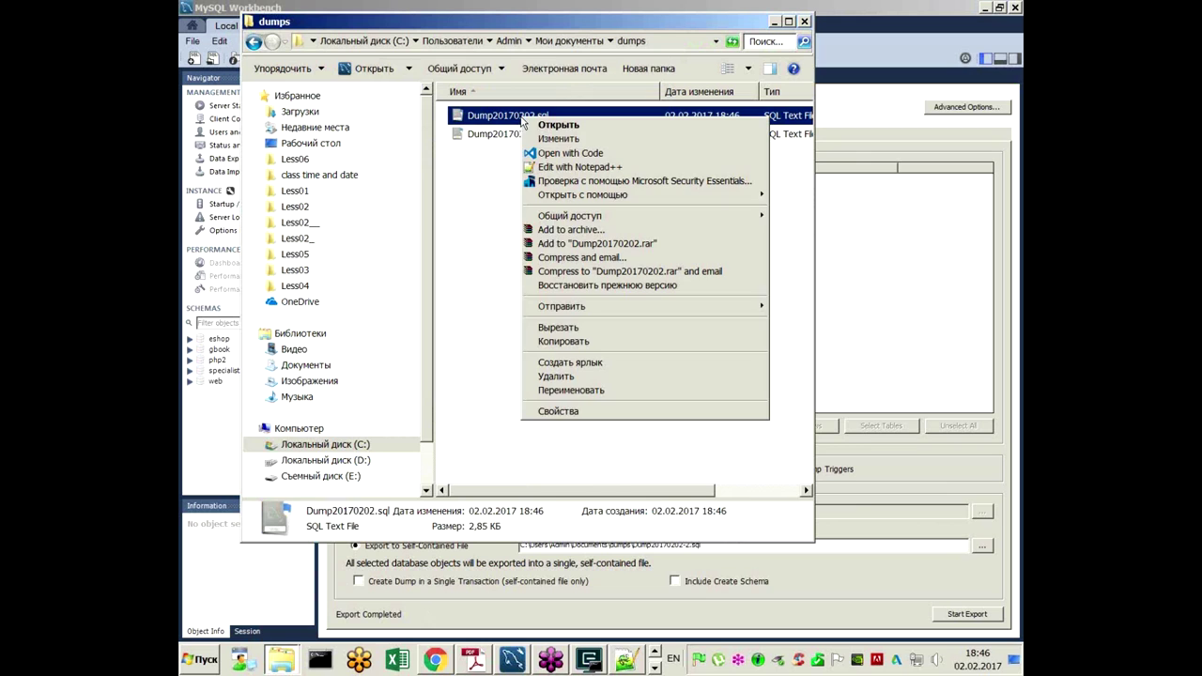
pyautogui.click(562, 167)
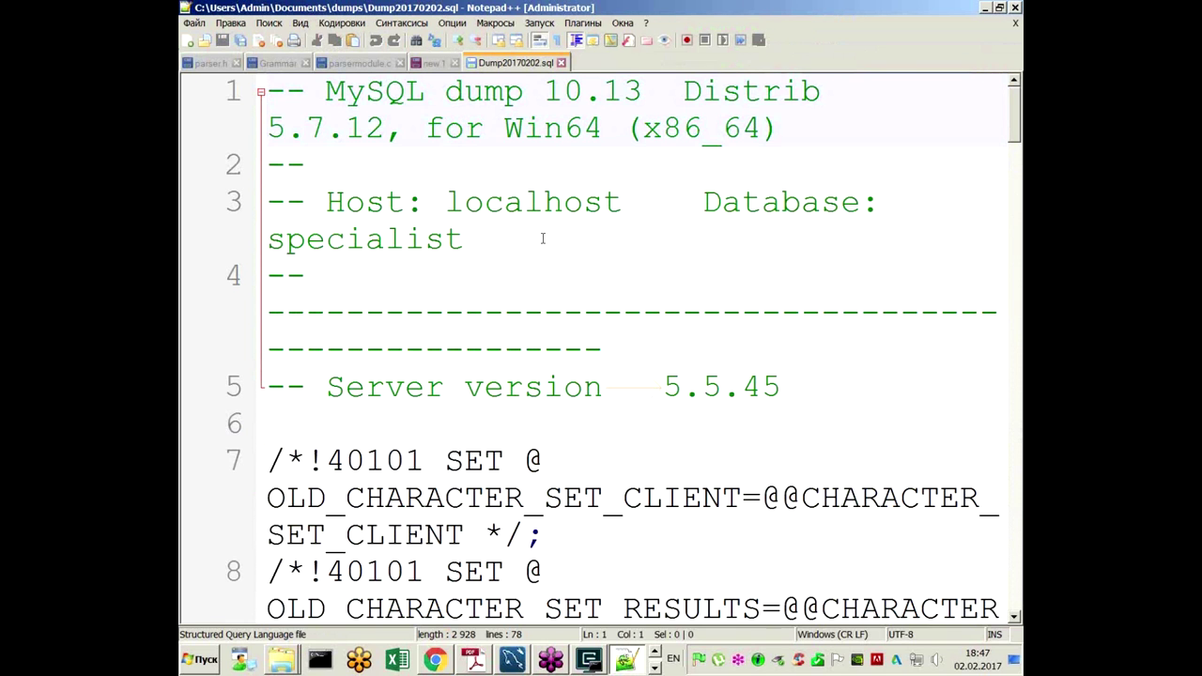
pyautogui.scroll(-4, 542, 261)
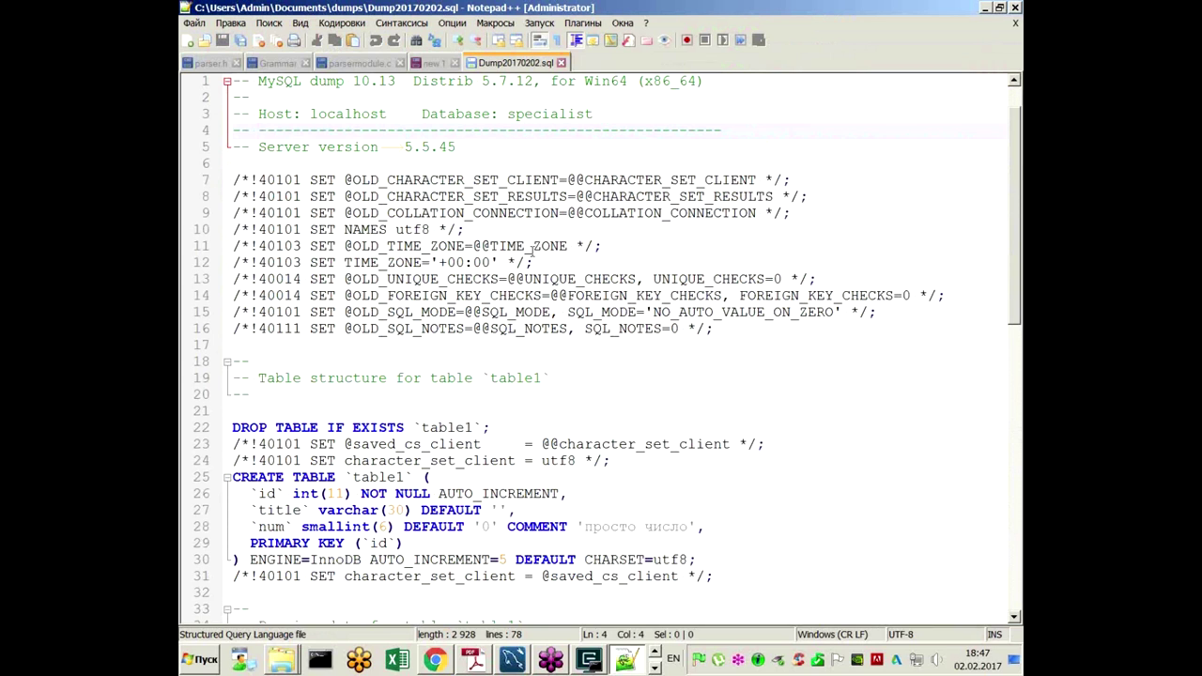
pyautogui.scroll(-4, 402, 226)
pyautogui.moveTo(490, 230); pyautogui.dragTo(437, 230)
pyautogui.moveTo(413, 279); pyautogui.dragTo(352, 278)
pyautogui.scroll(-2, 380, 298)
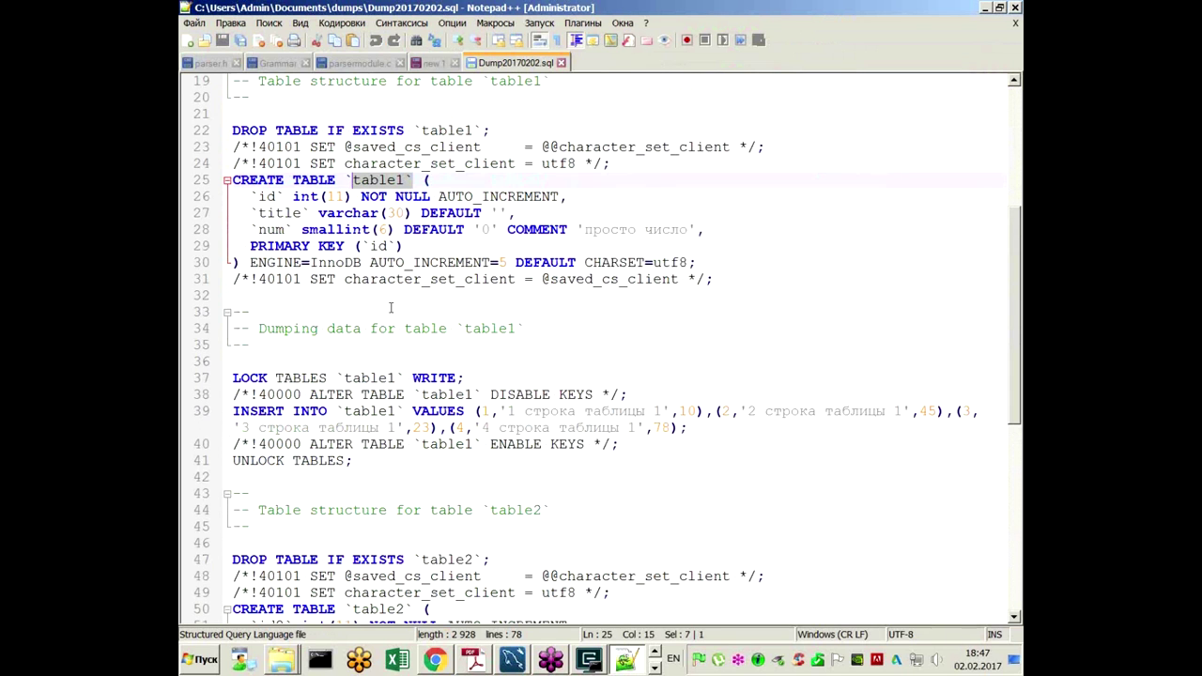
pyautogui.scroll(-2, 369, 431)
pyautogui.click(461, 312)
pyautogui.moveTo(481, 477); pyautogui.dragTo(447, 477)
pyautogui.scroll(-6, 560, 439)
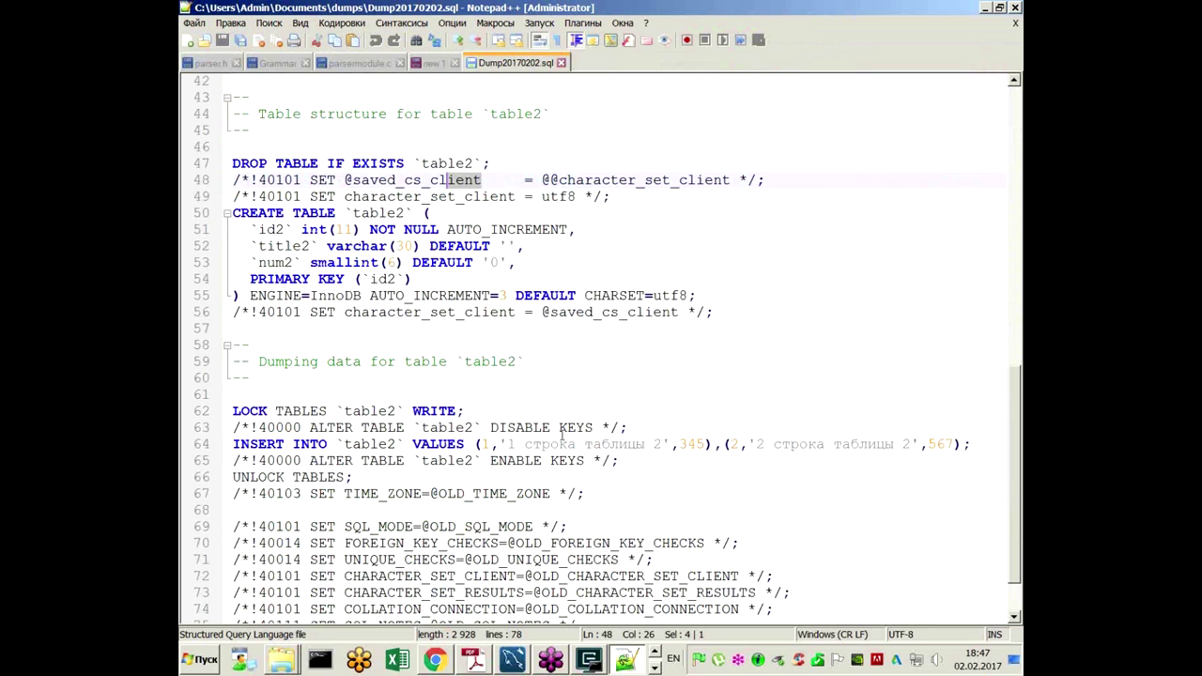
pyautogui.scroll(-2, 561, 434)
pyautogui.scroll(14, 558, 424)
pyautogui.scroll(2, 483, 306)
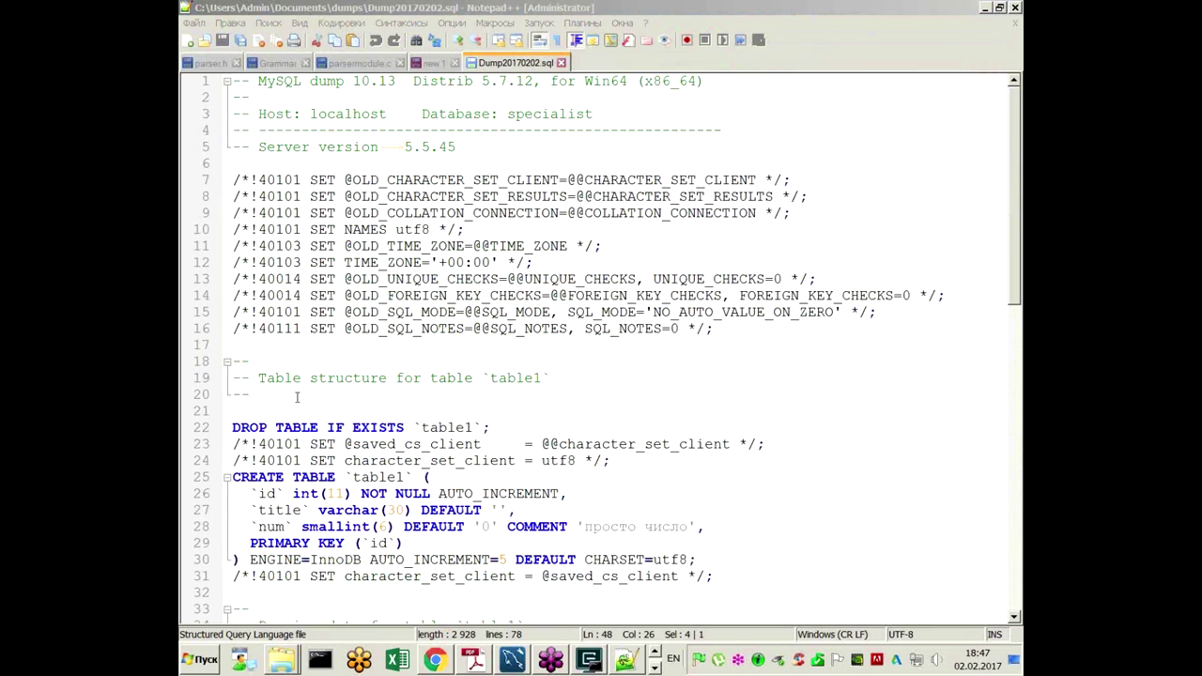
pyautogui.click(513, 660)
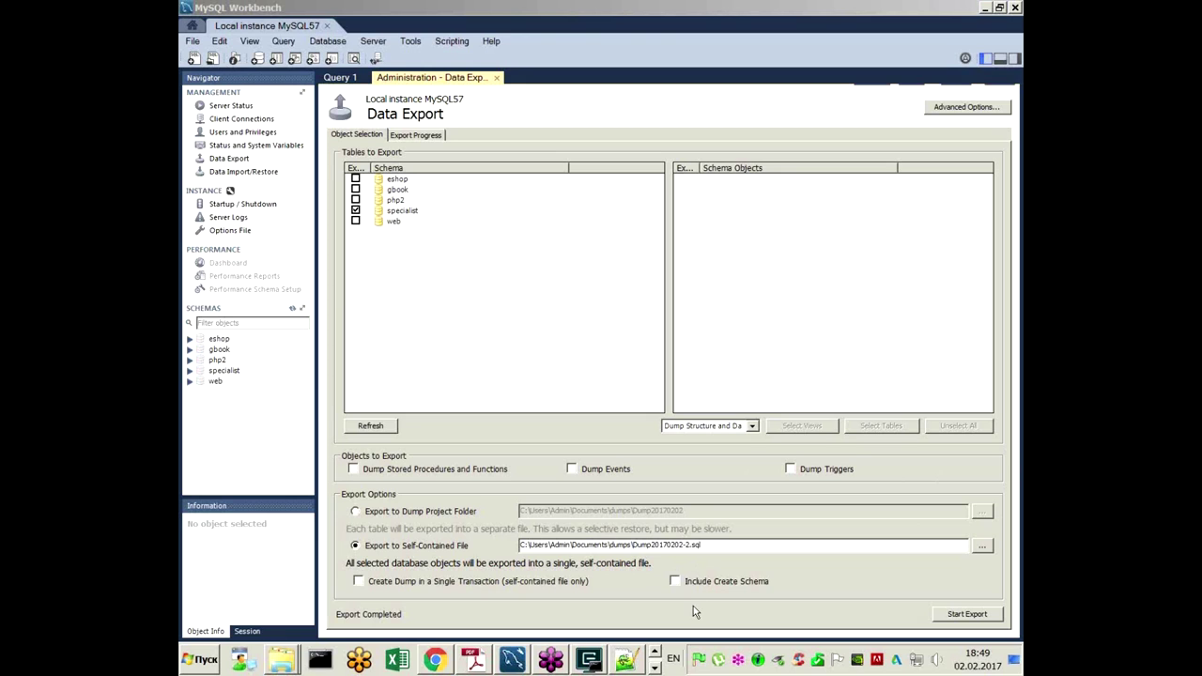
# Step: Bring Adobe Reader forward and scroll to slide 6 on mysqldump
pyautogui.click(475, 661)
pyautogui.scroll(-2, 556, 424)
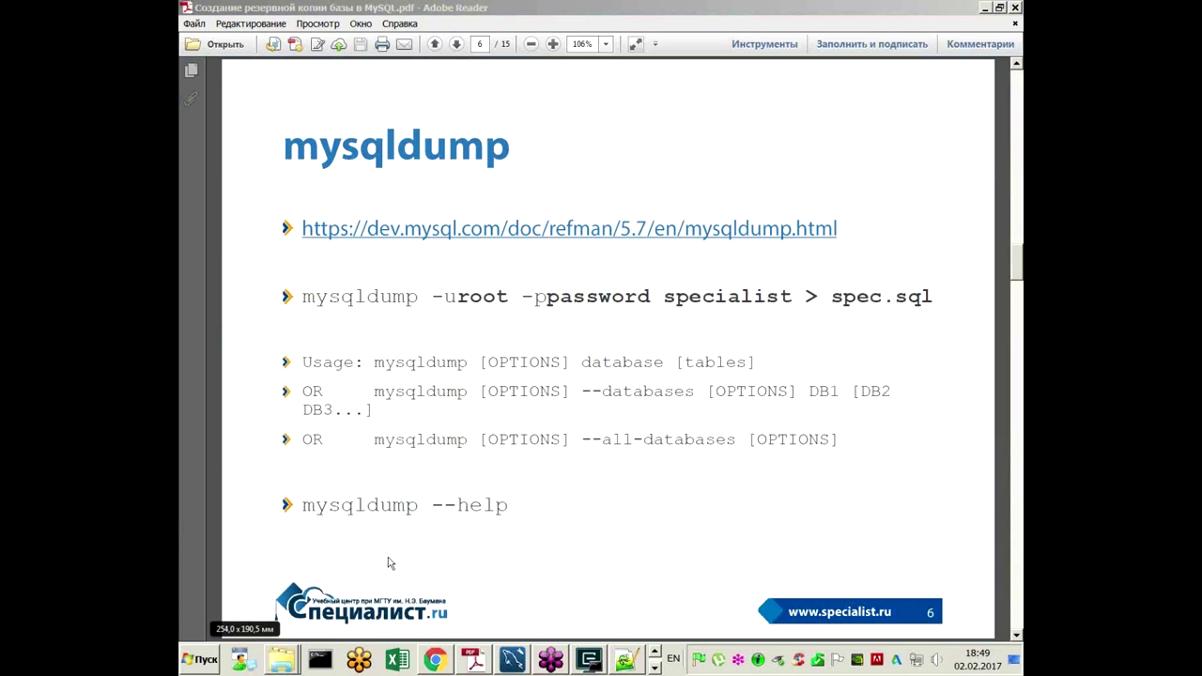
# Step: Browse from Computer through C:\Program Files\MySQL\MySQL Server 5.7 into its bin folder
pyautogui.moveTo(289, 662)
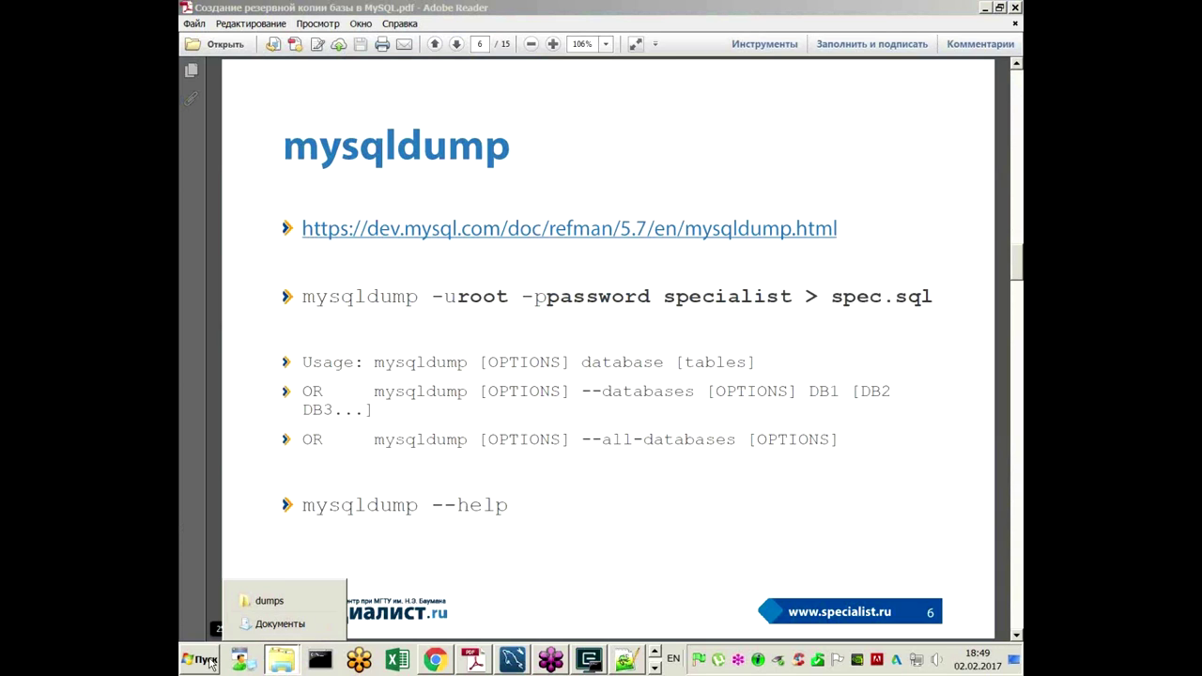
pyautogui.click(209, 660)
pyautogui.click(470, 463)
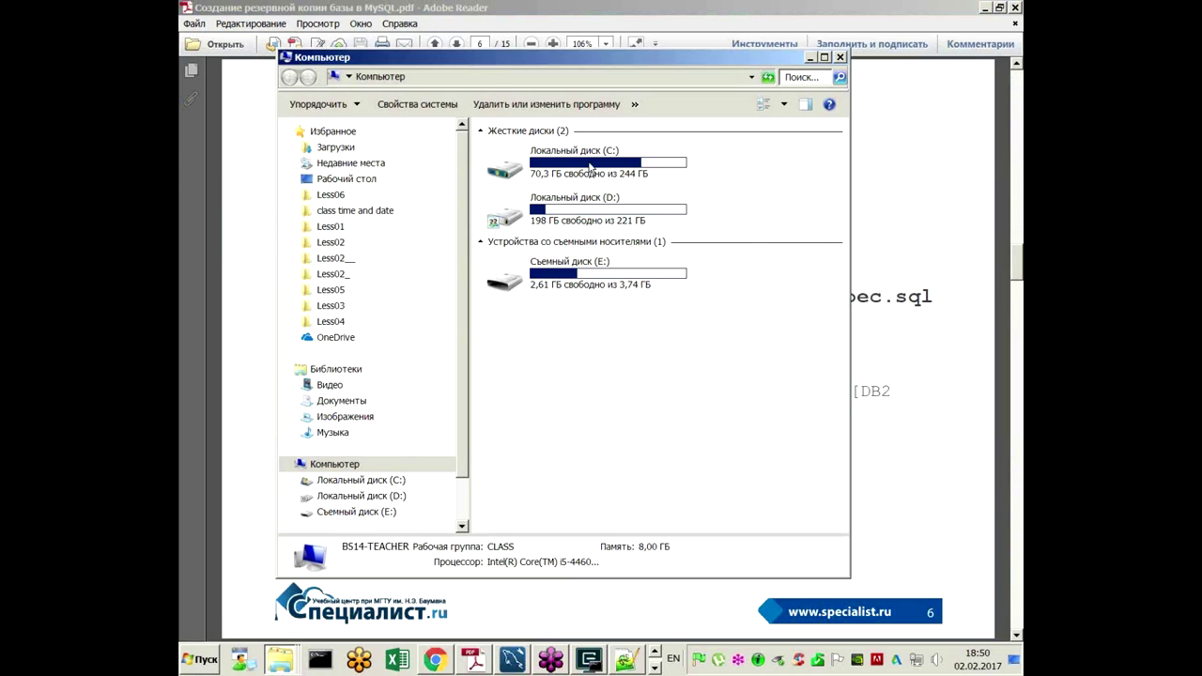
pyautogui.doubleClick(588, 167)
pyautogui.doubleClick(541, 265)
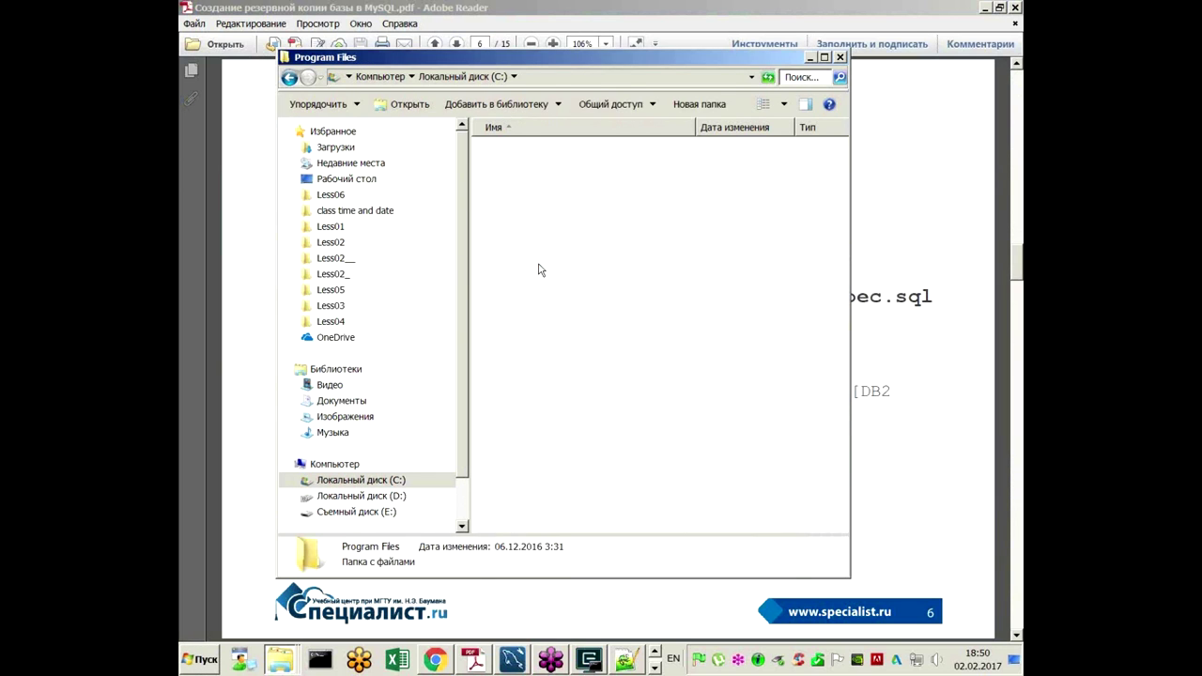
pyautogui.scroll(-1, 554, 406)
pyautogui.scroll(-3, 554, 406)
pyautogui.doubleClick(523, 457)
pyautogui.doubleClick(537, 188)
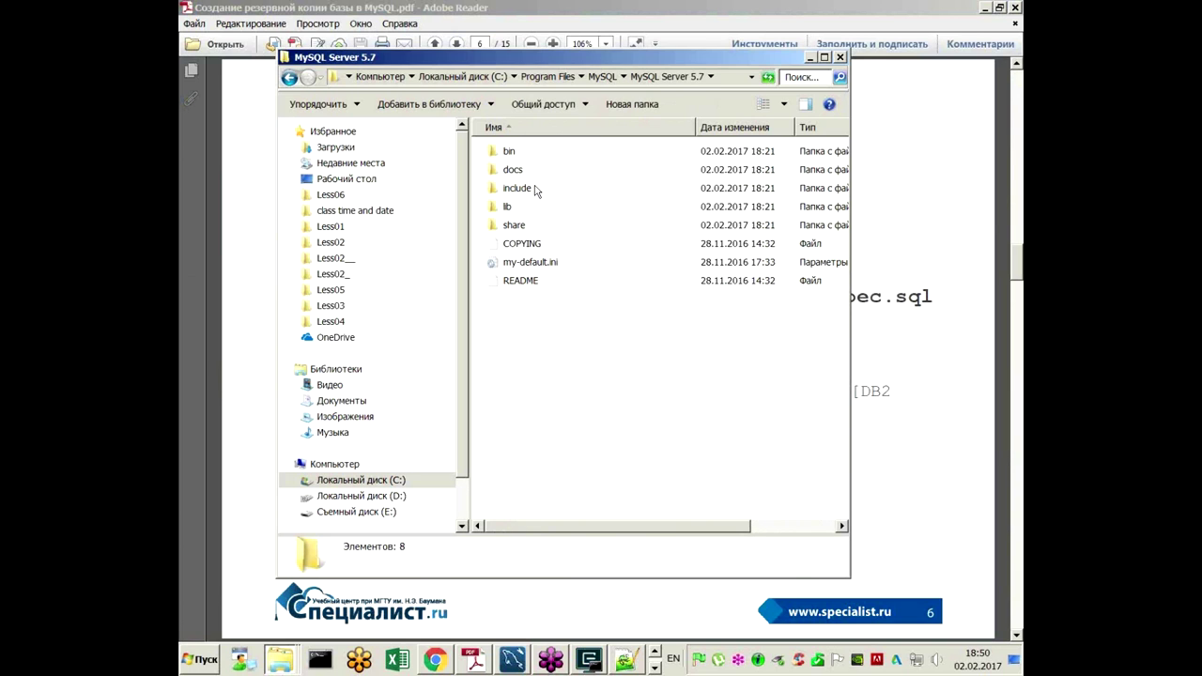
pyautogui.doubleClick(508, 154)
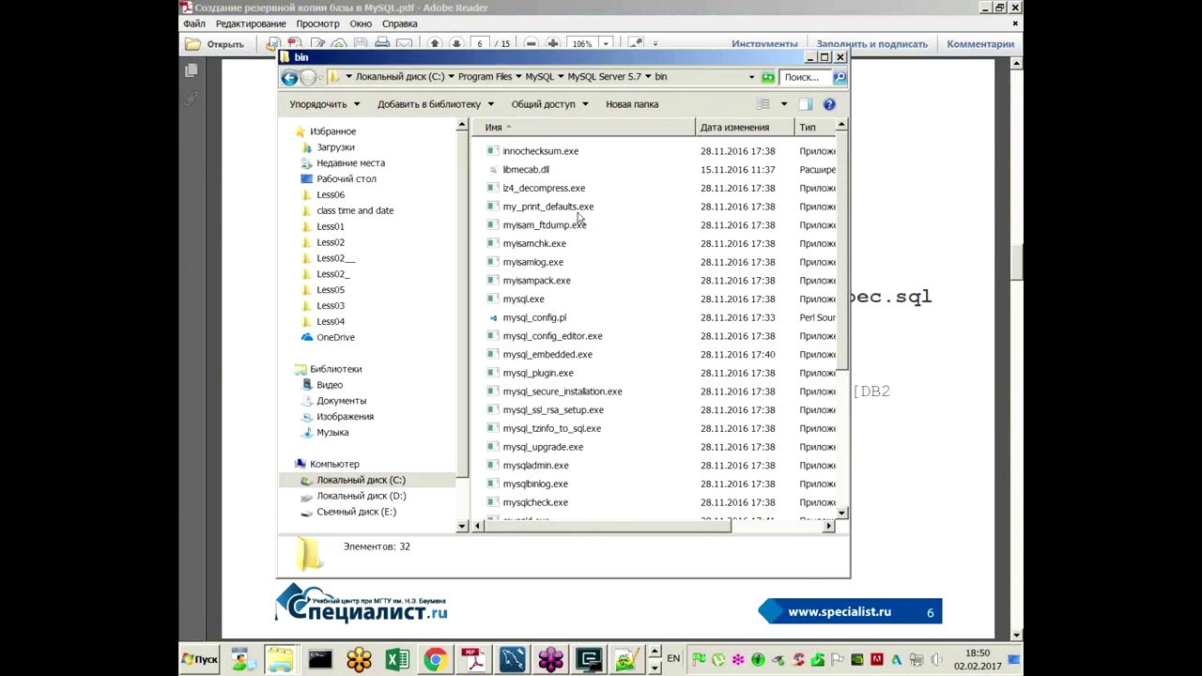
# Step: Select mysqldump.exe in the bin folder to view its details, then close the window
pyautogui.scroll(-1, 587, 225)
pyautogui.scroll(-1, 574, 454)
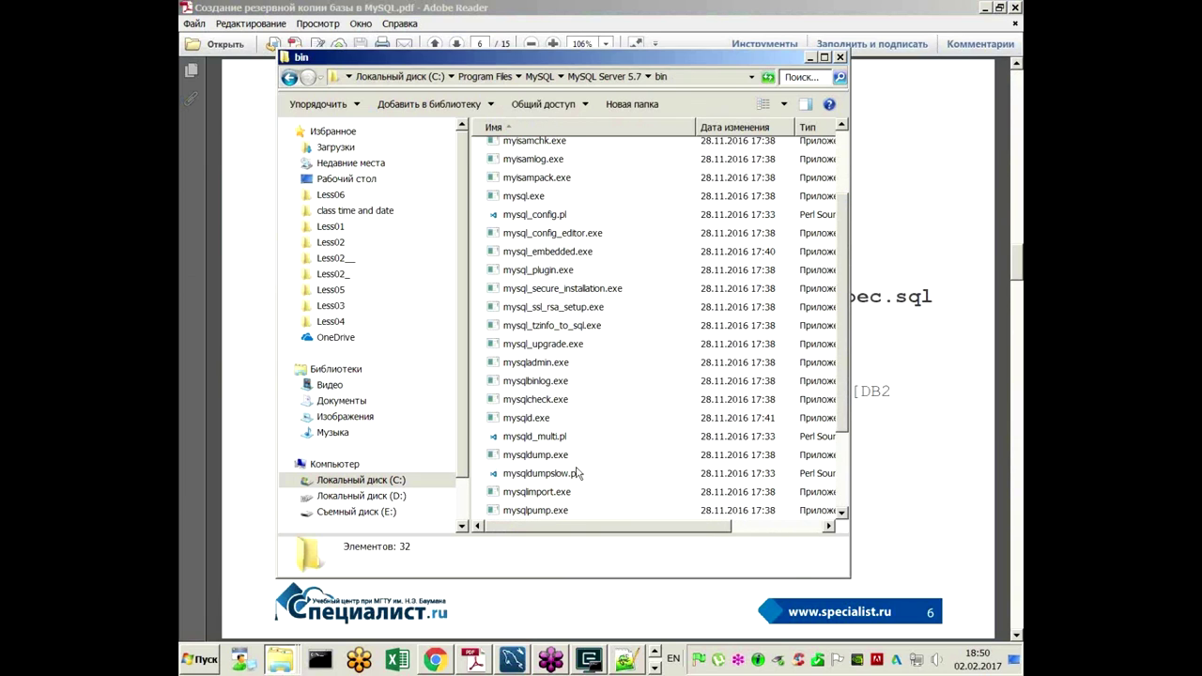
pyautogui.click(574, 454)
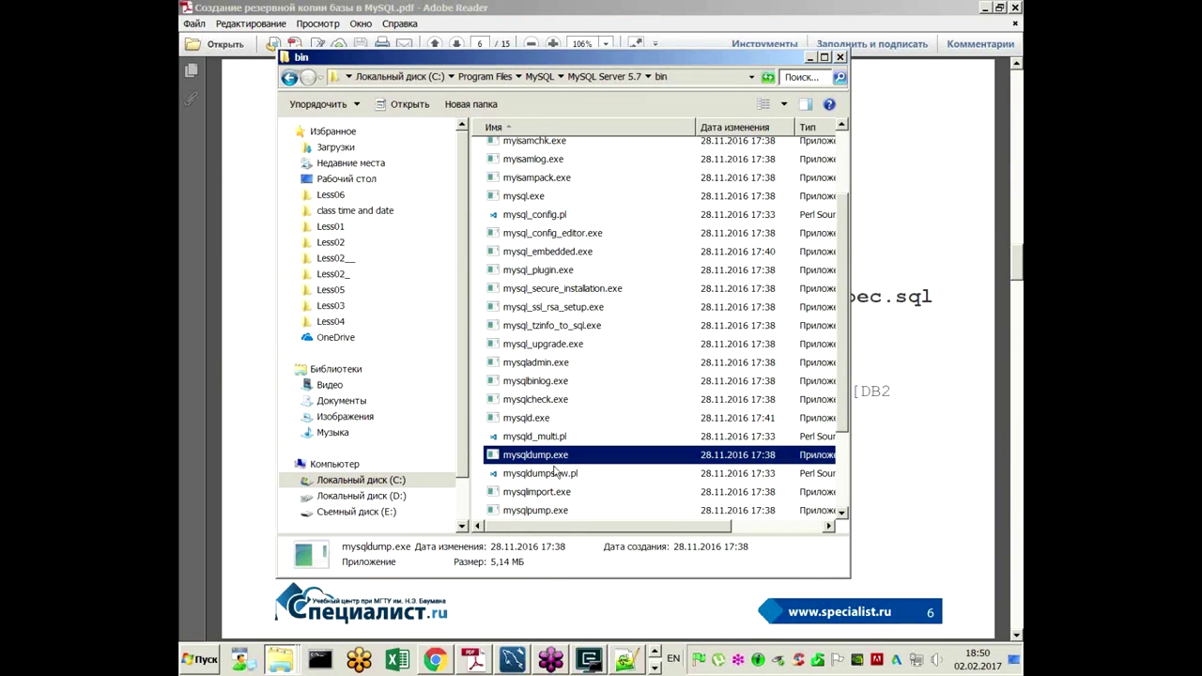
pyautogui.moveTo(749, 63); pyautogui.dragTo(681, 63)
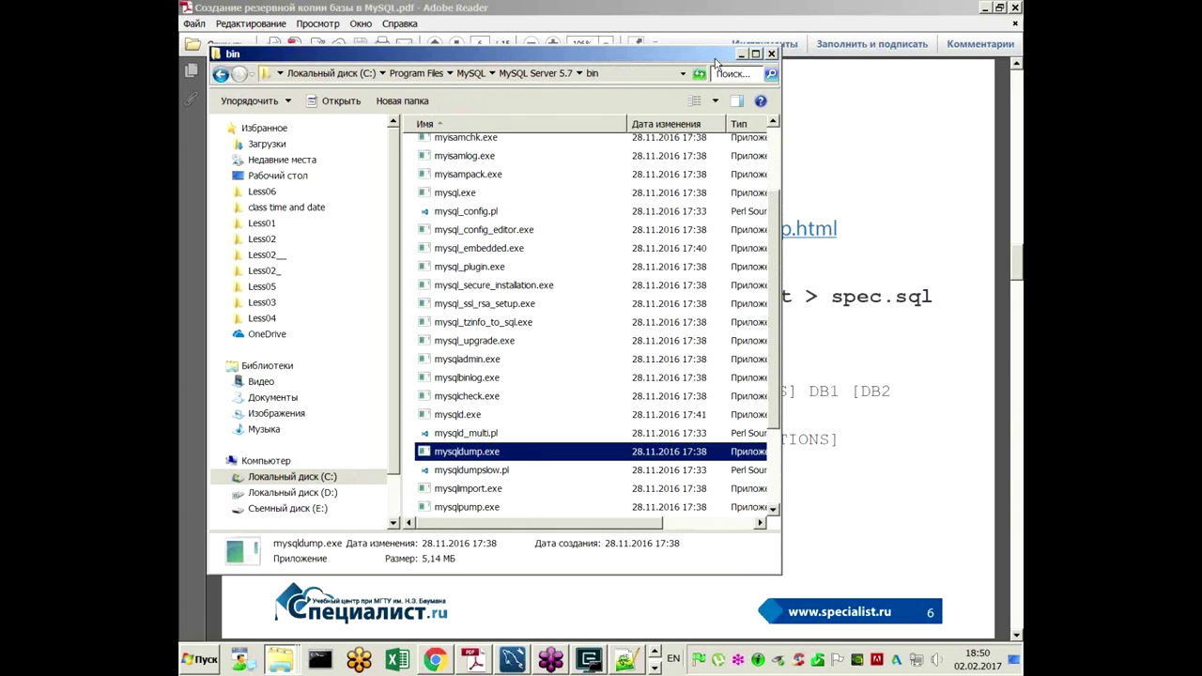
pyautogui.click(772, 57)
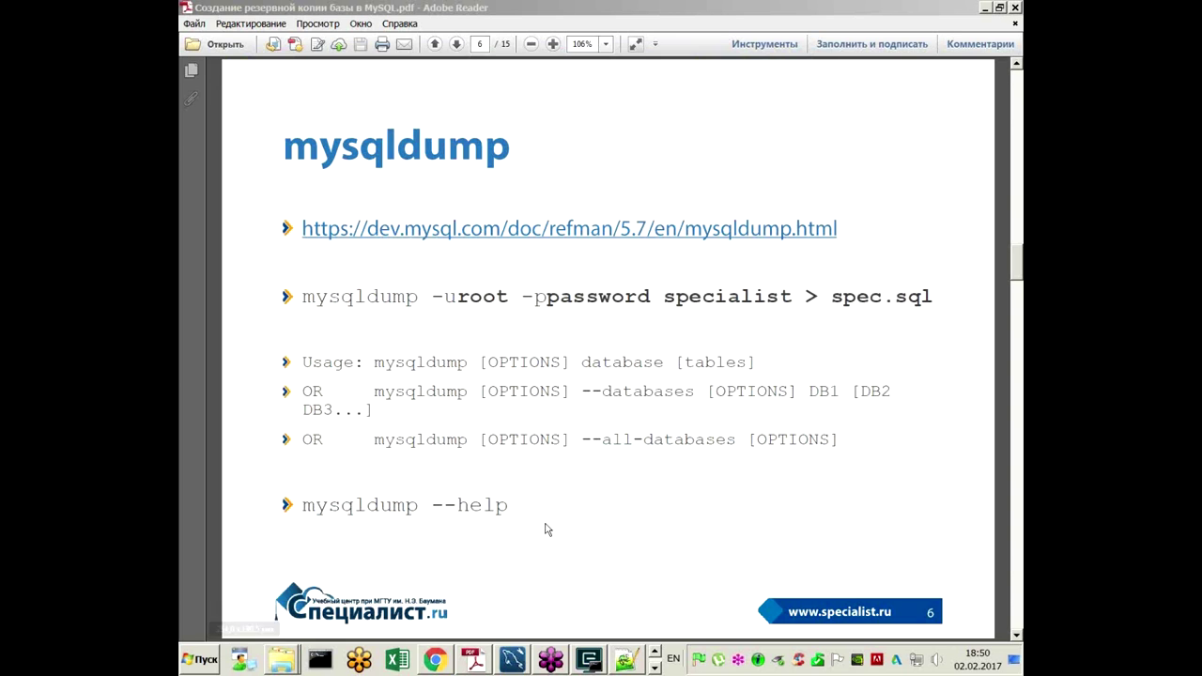
pyautogui.click(604, 659)
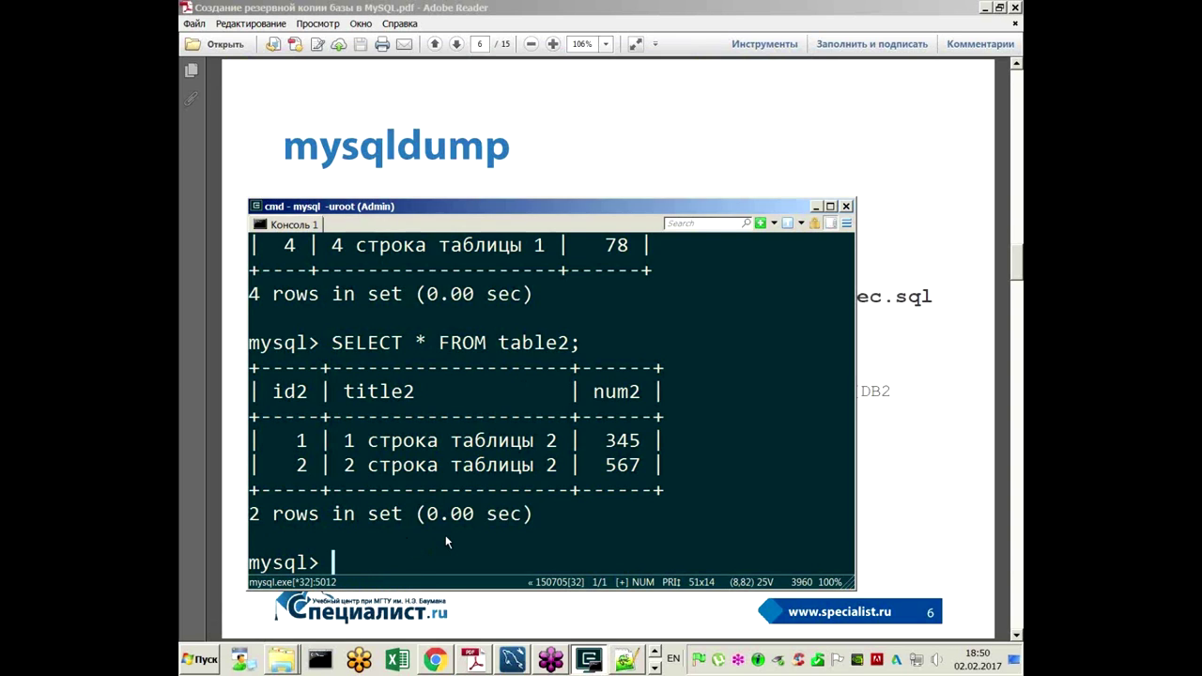
# Step: Quit the mysql client with \q and minimize the console to reveal slide 6
pyautogui.scroll(-1, 445, 535)
pyautogui.write('\\q')
pyautogui.press('Return')
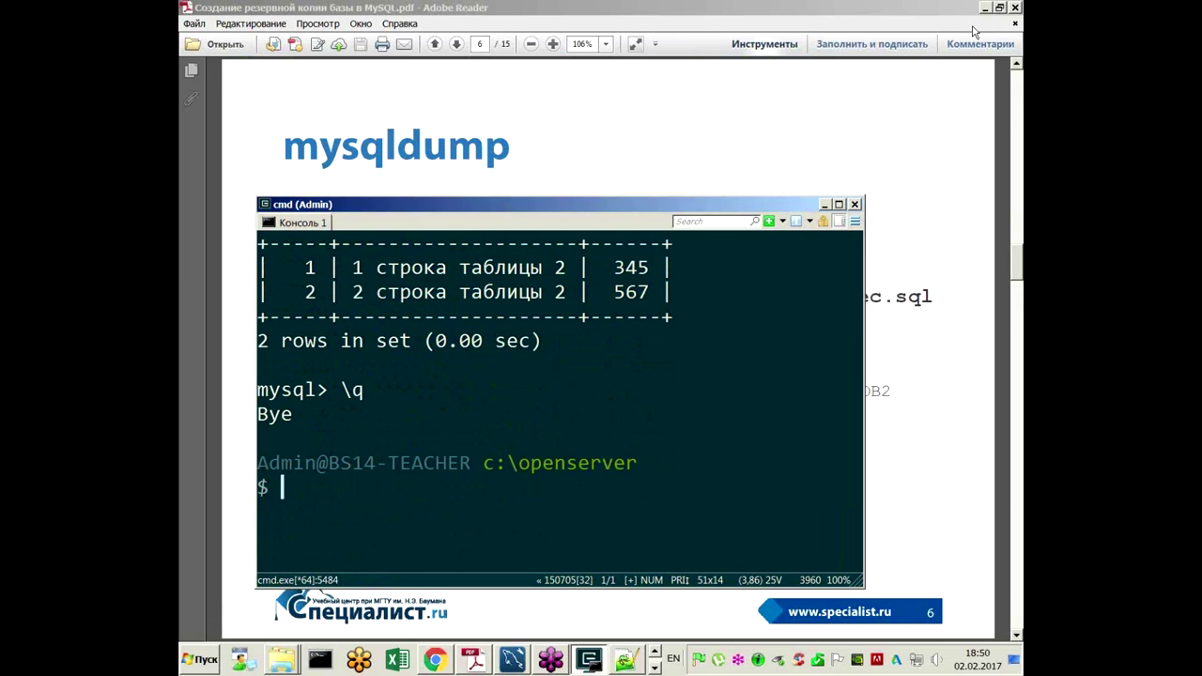
pyautogui.click(1013, 12)
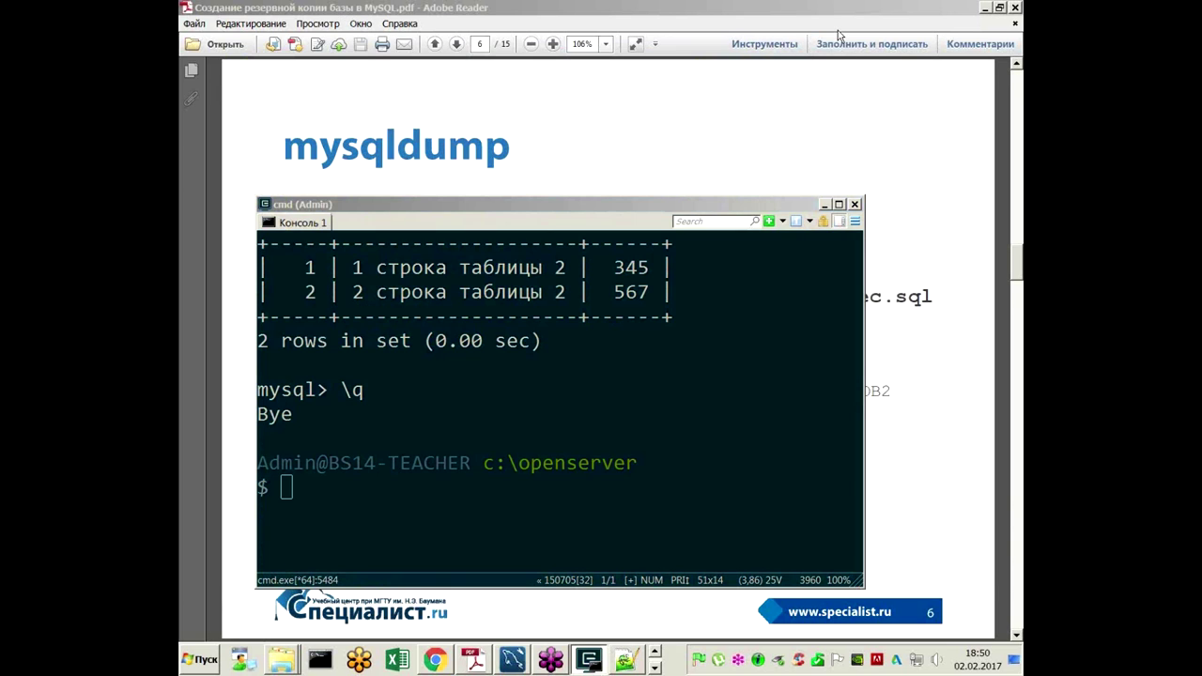
pyautogui.click(825, 204)
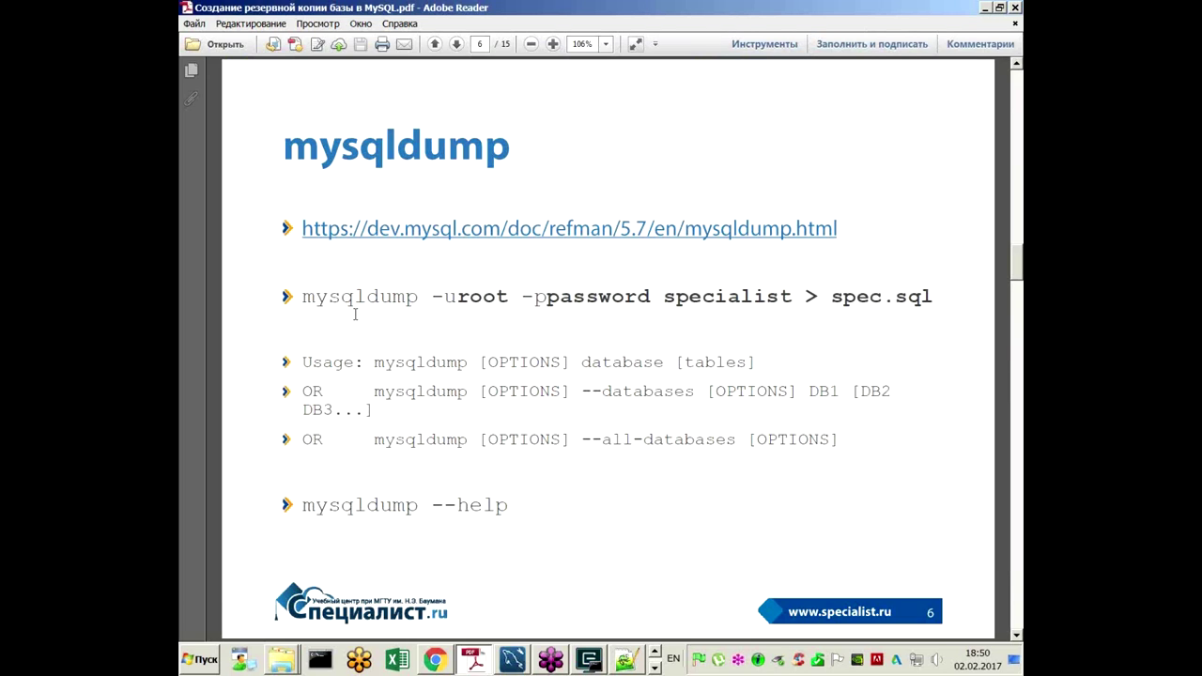
pyautogui.doubleClick(417, 295)
pyautogui.moveTo(431, 296); pyautogui.dragTo(512, 297)
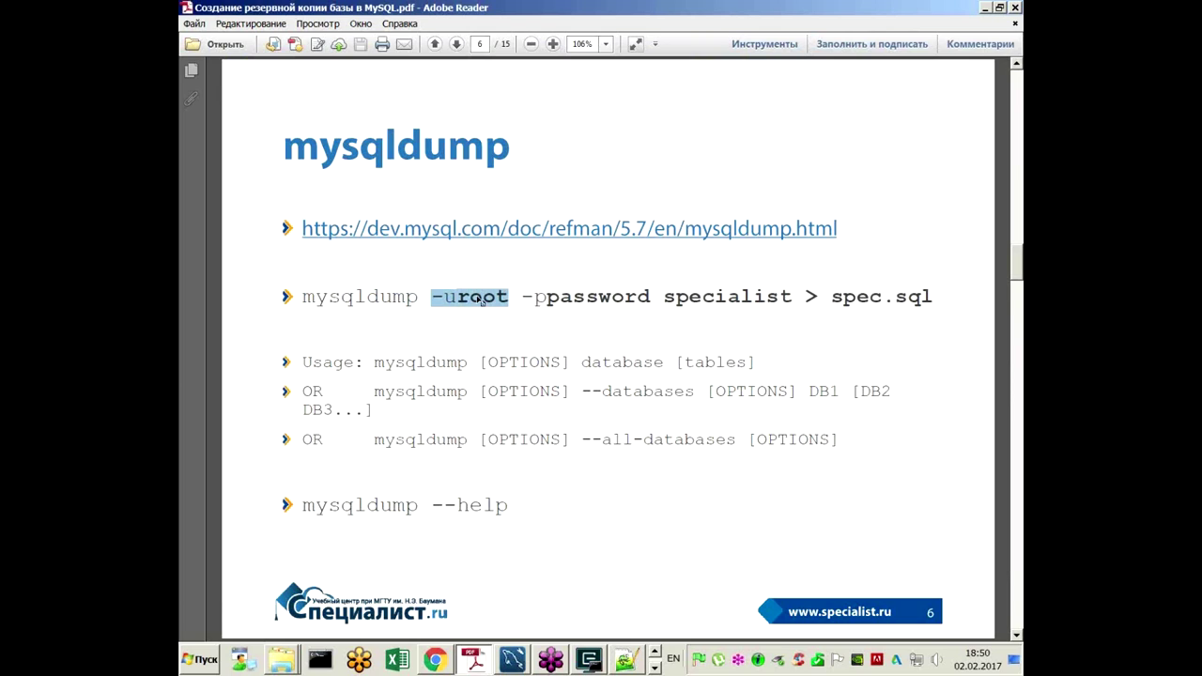
pyautogui.moveTo(523, 297); pyautogui.dragTo(657, 298)
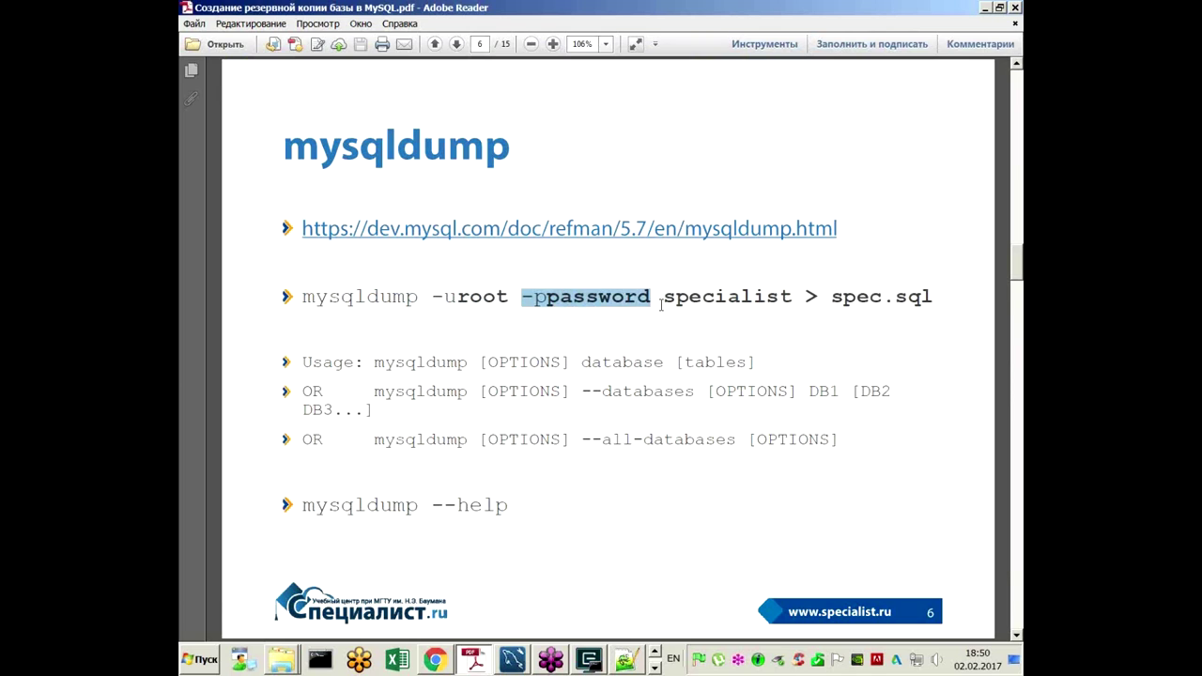
pyautogui.click(568, 300)
pyautogui.moveTo(663, 296); pyautogui.dragTo(940, 299)
pyautogui.click(843, 299)
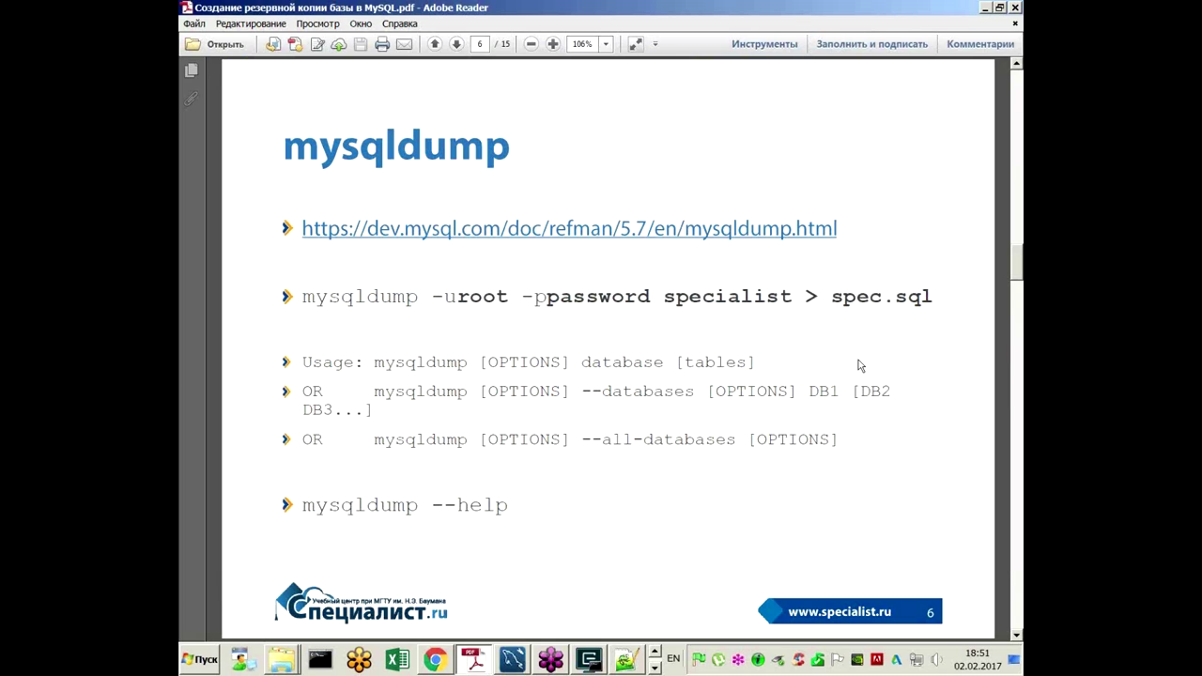
pyautogui.moveTo(833, 299); pyautogui.dragTo(939, 299)
pyautogui.click(928, 296)
# Step: Bring the console back over the slide and make it one line taller
pyautogui.click(588, 661)
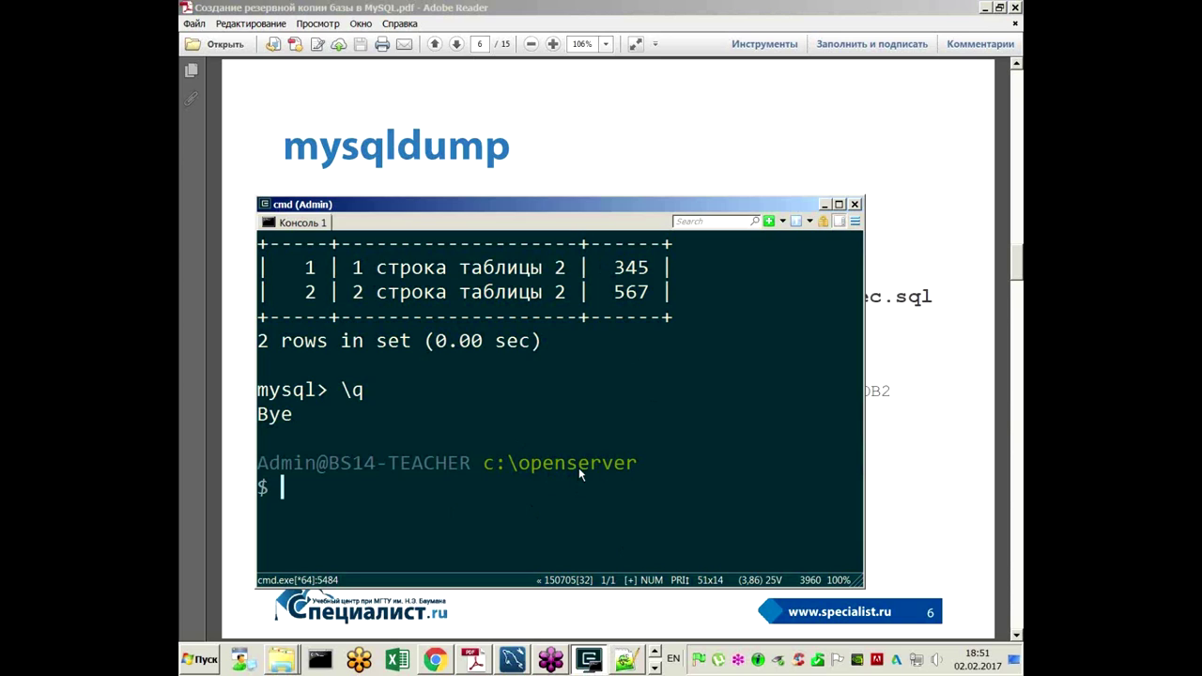
pyautogui.scroll(-1, 726, 444)
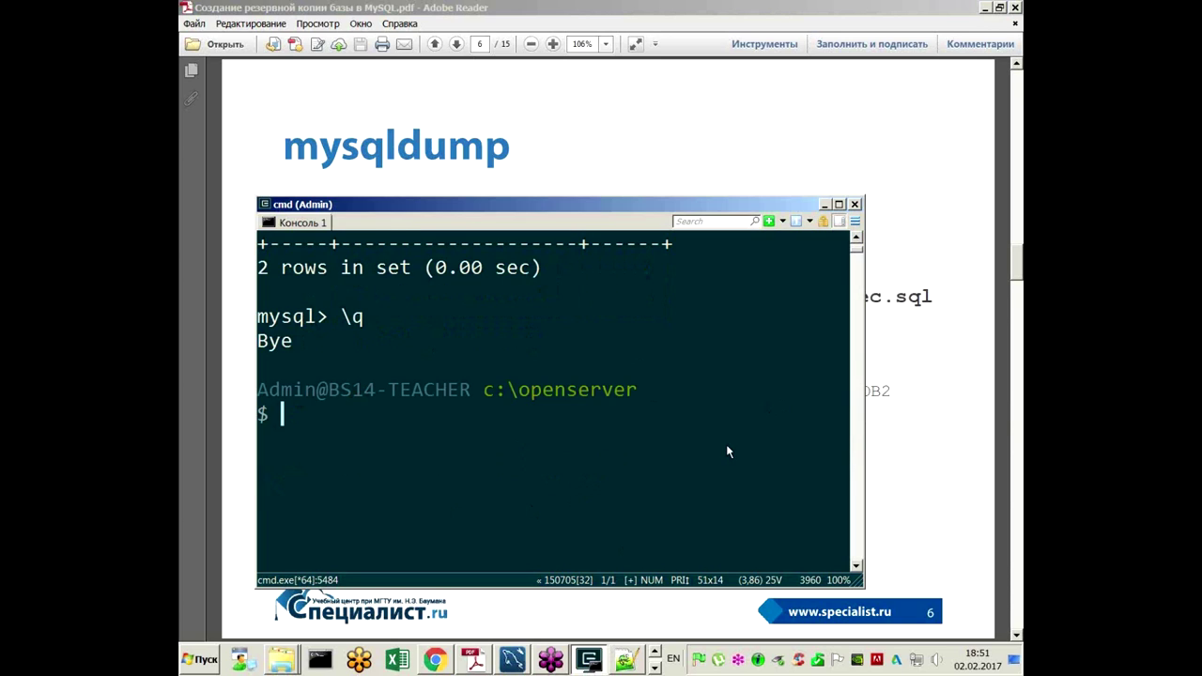
pyautogui.scroll(-1, 671, 269)
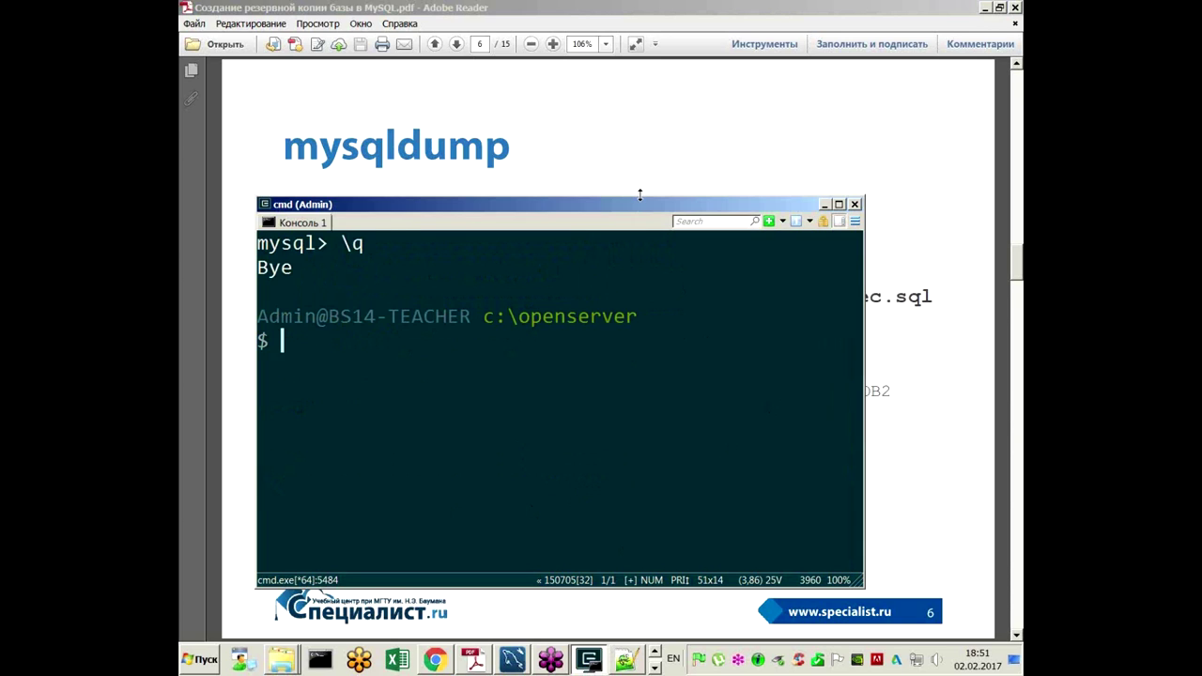
pyautogui.moveTo(640, 196); pyautogui.dragTo(641, 173)
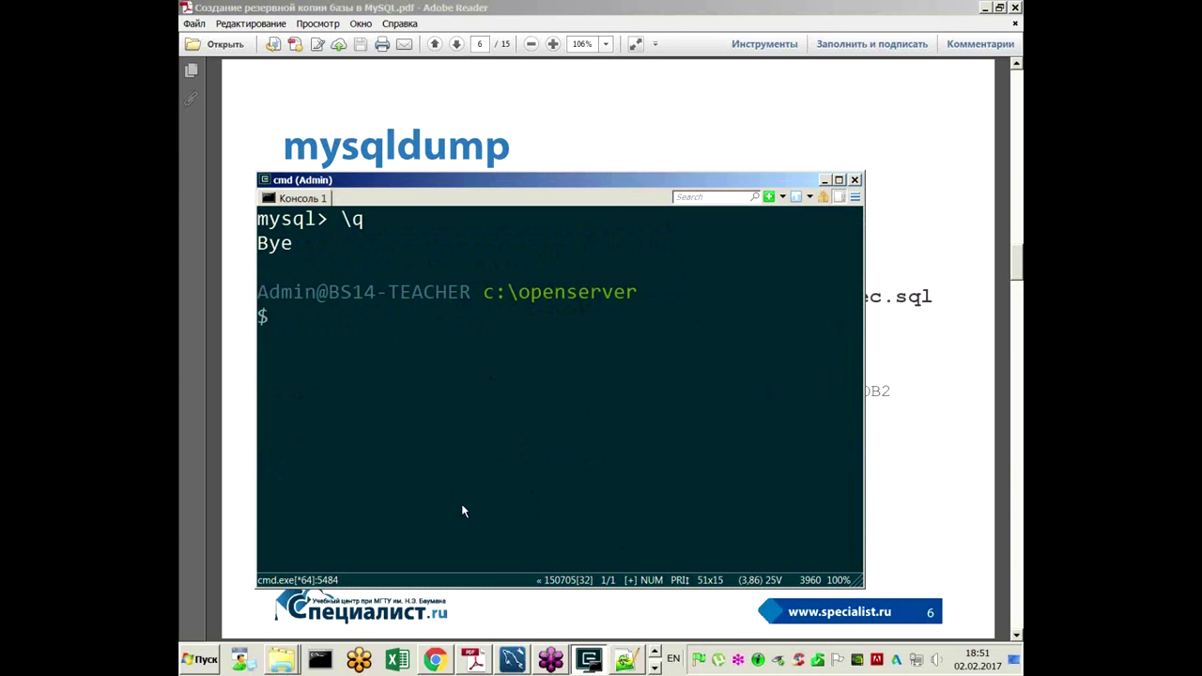
# Step: Open the dumps folder window and navigate to C:\OpenServer
pyautogui.click(282, 657)
pyautogui.click(267, 601)
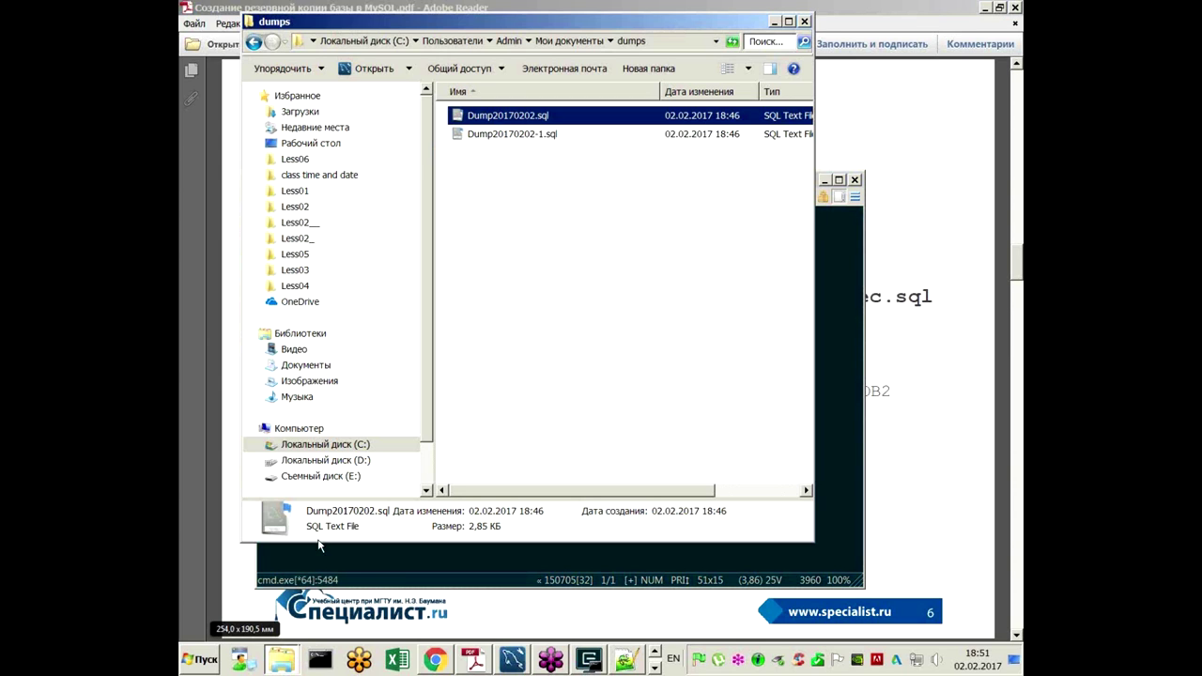
pyautogui.click(325, 447)
pyautogui.doubleClick(477, 189)
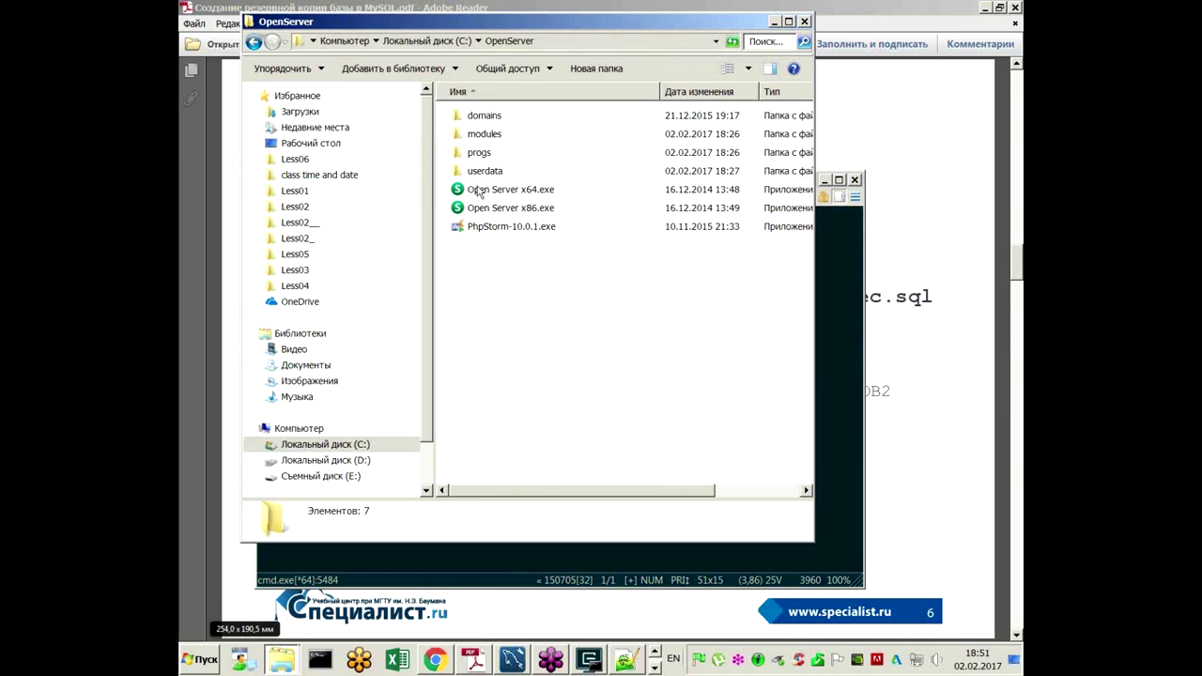
# Step: Resize the OpenServer folder window and narrow the console so both sit side by side
pyautogui.moveTo(247, 20); pyautogui.dragTo(794, 133)
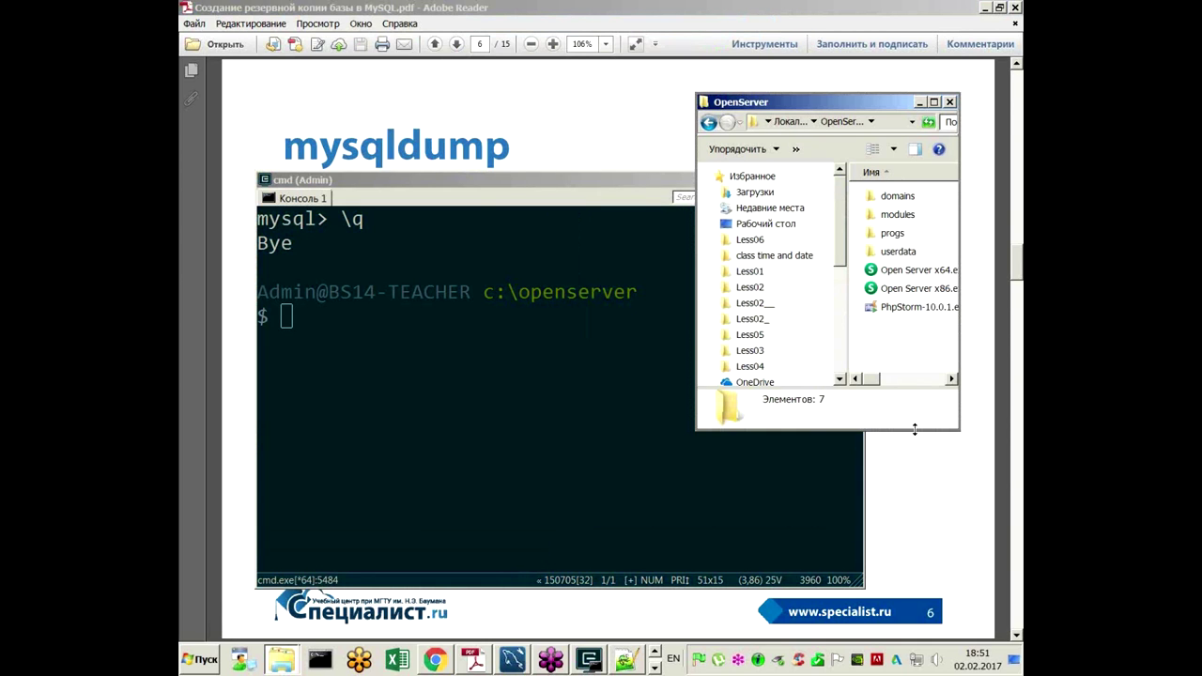
pyautogui.moveTo(915, 430); pyautogui.dragTo(937, 569)
pyautogui.moveTo(964, 487); pyautogui.dragTo(1008, 484)
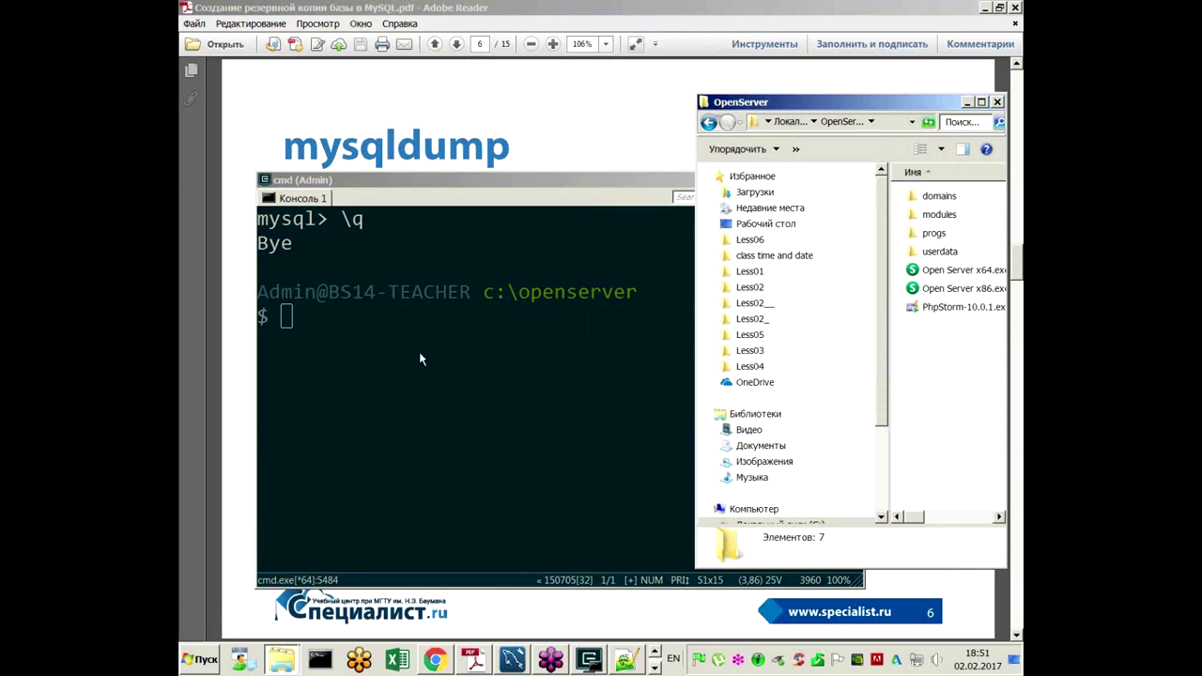
pyautogui.click(495, 374)
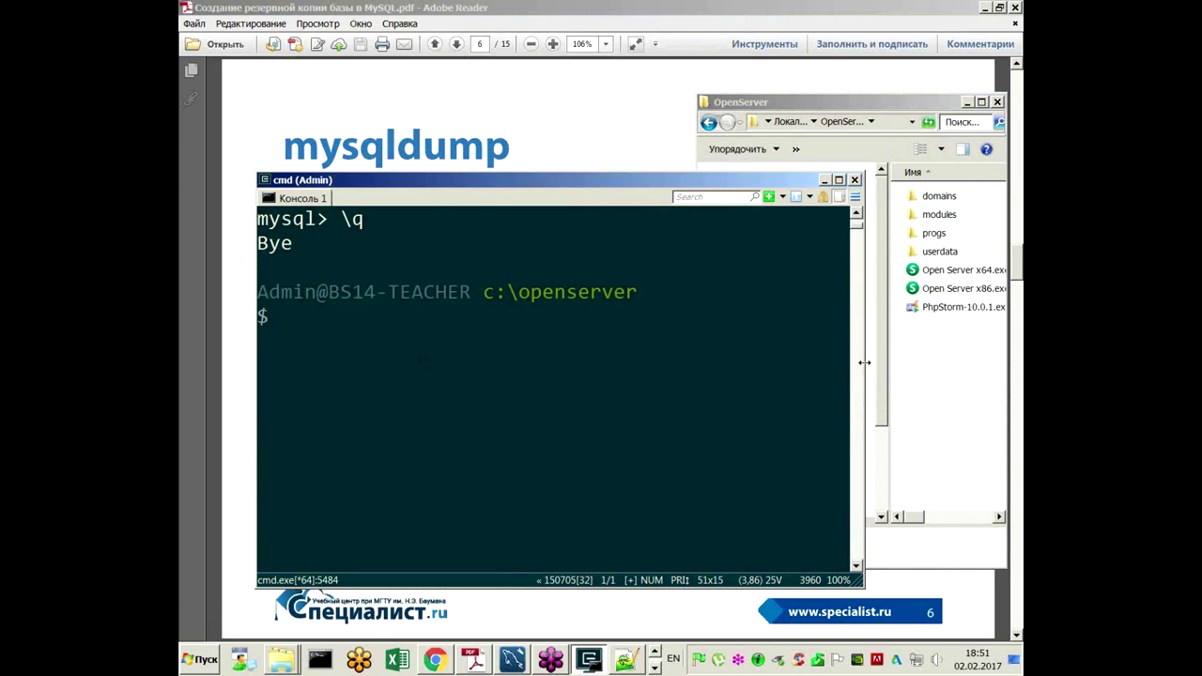
pyautogui.moveTo(863, 364); pyautogui.dragTo(709, 365)
pyautogui.keyDown('ctrl'); pyautogui.scroll(2, 370, 374); pyautogui.keyUp('ctrl')
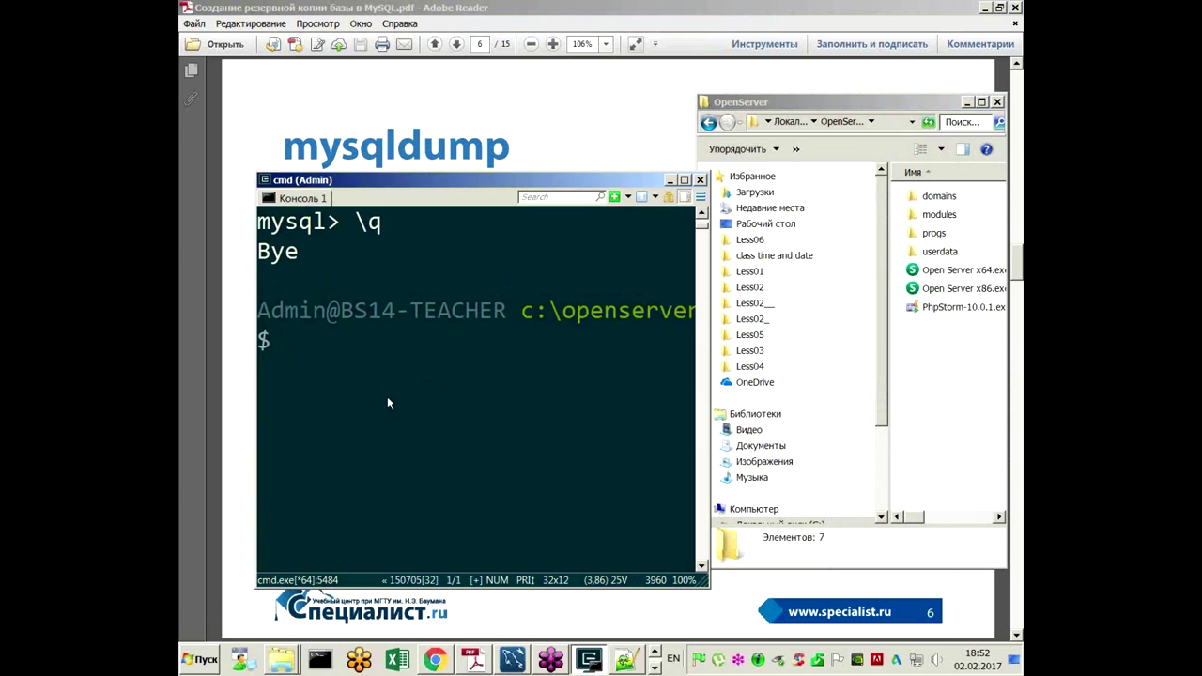
# Step: Run mysqldump -uroot specialist > spec.sql and select the new spec.sql in the folder
pyautogui.write('mysqldump -u')
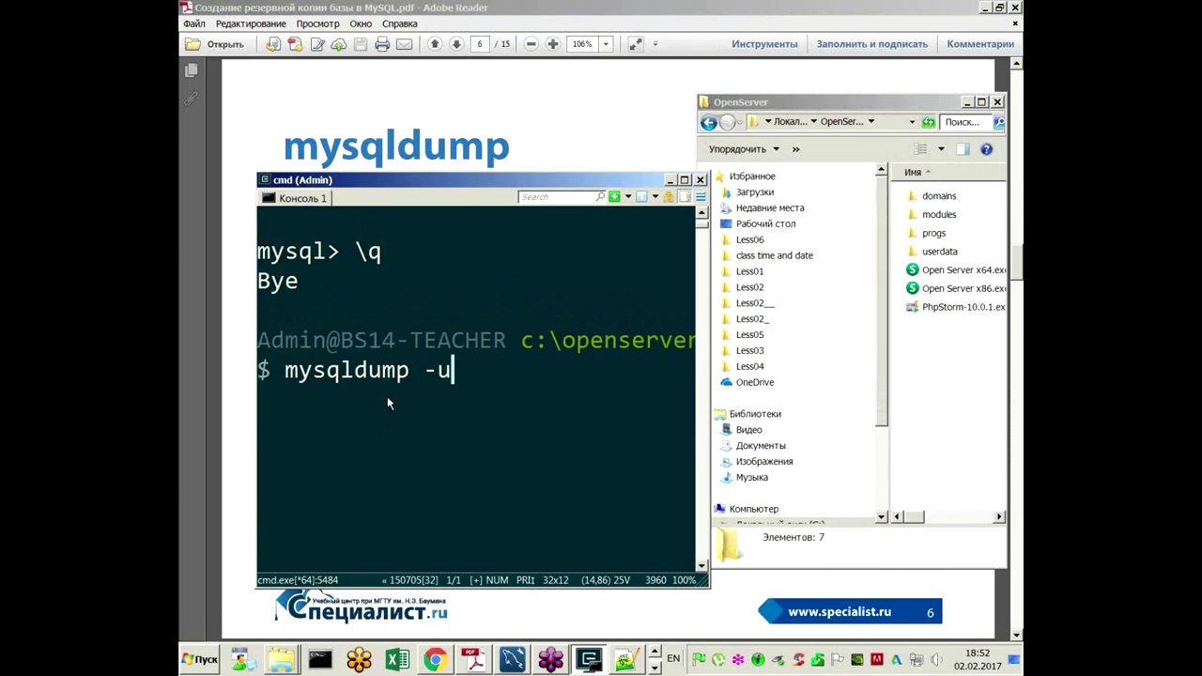
pyautogui.write('root specialist > ')
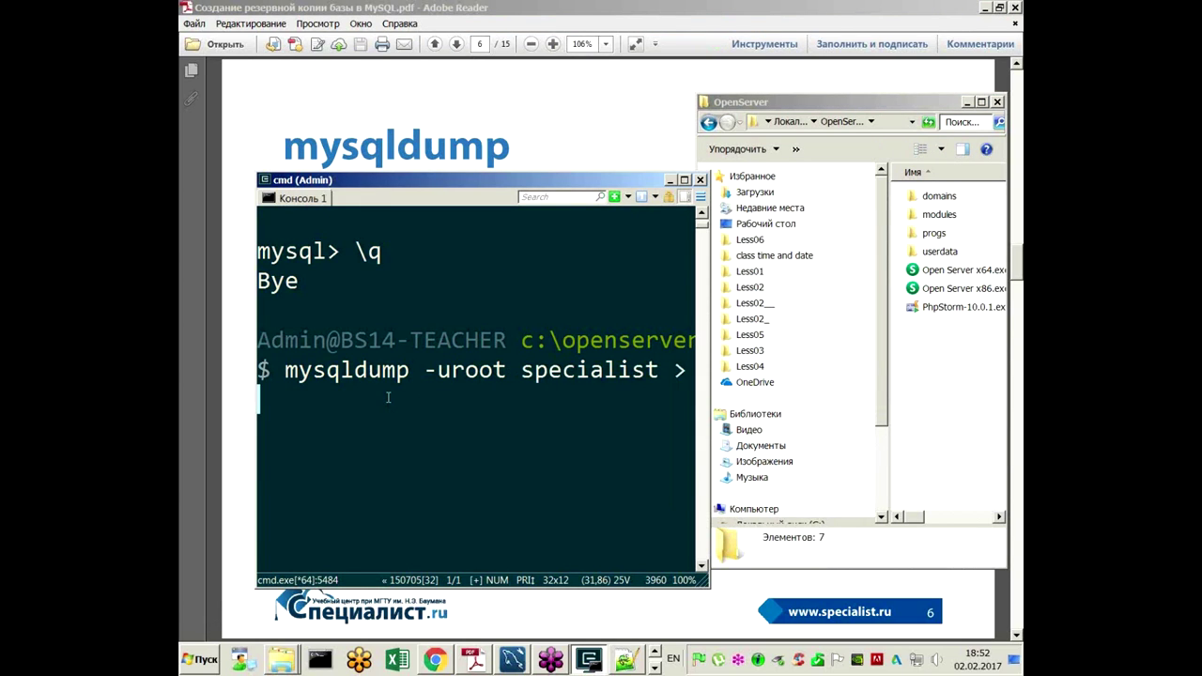
pyautogui.write('spec.sql')
pyautogui.scroll(-2, 401, 394)
pyautogui.scroll(-2, 518, 414)
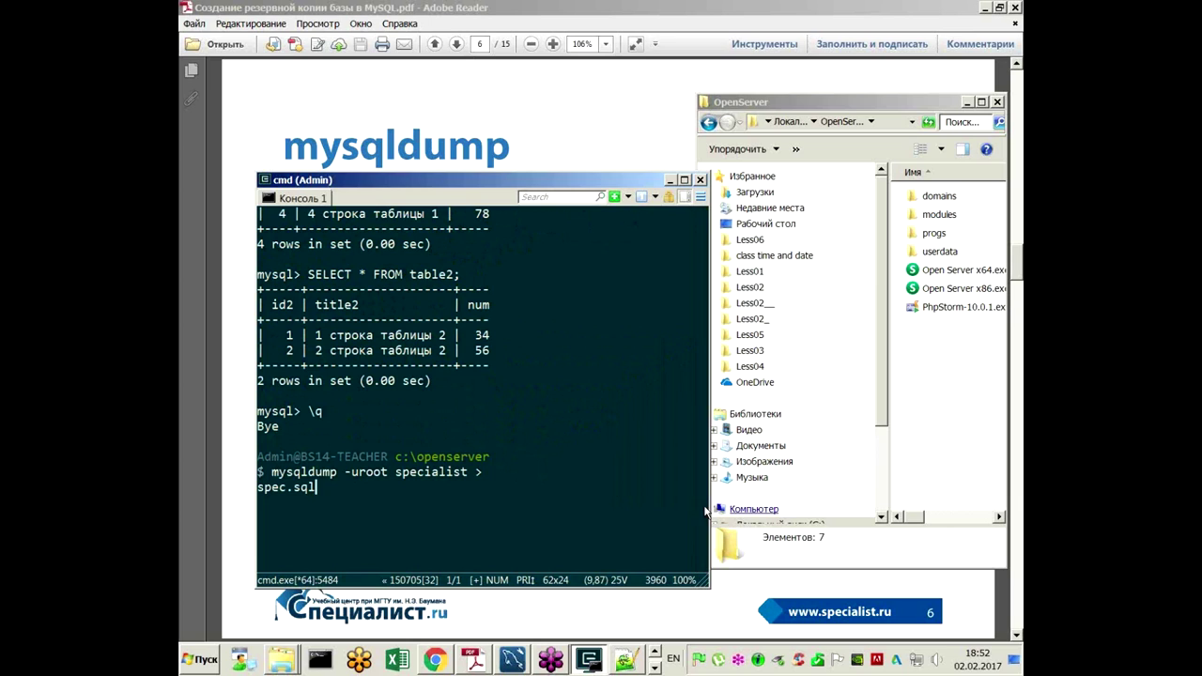
pyautogui.moveTo(709, 507); pyautogui.dragTo(792, 493)
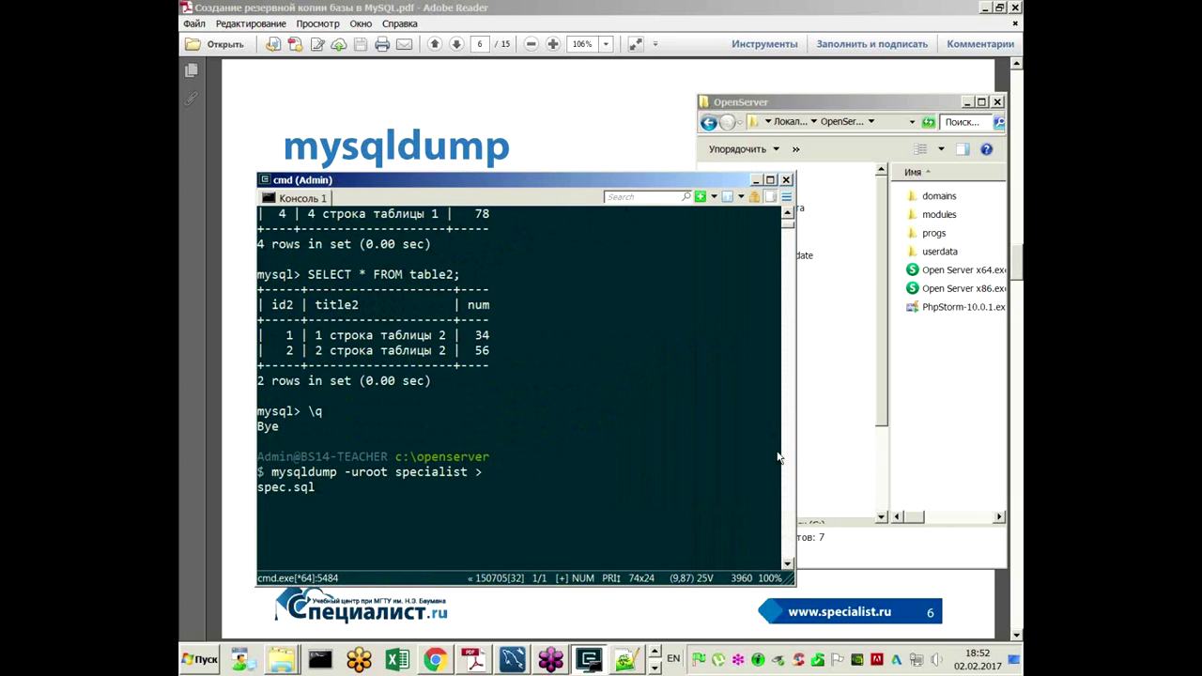
pyautogui.moveTo(796, 462); pyautogui.dragTo(739, 470)
pyautogui.moveTo(354, 508); pyautogui.dragTo(341, 439)
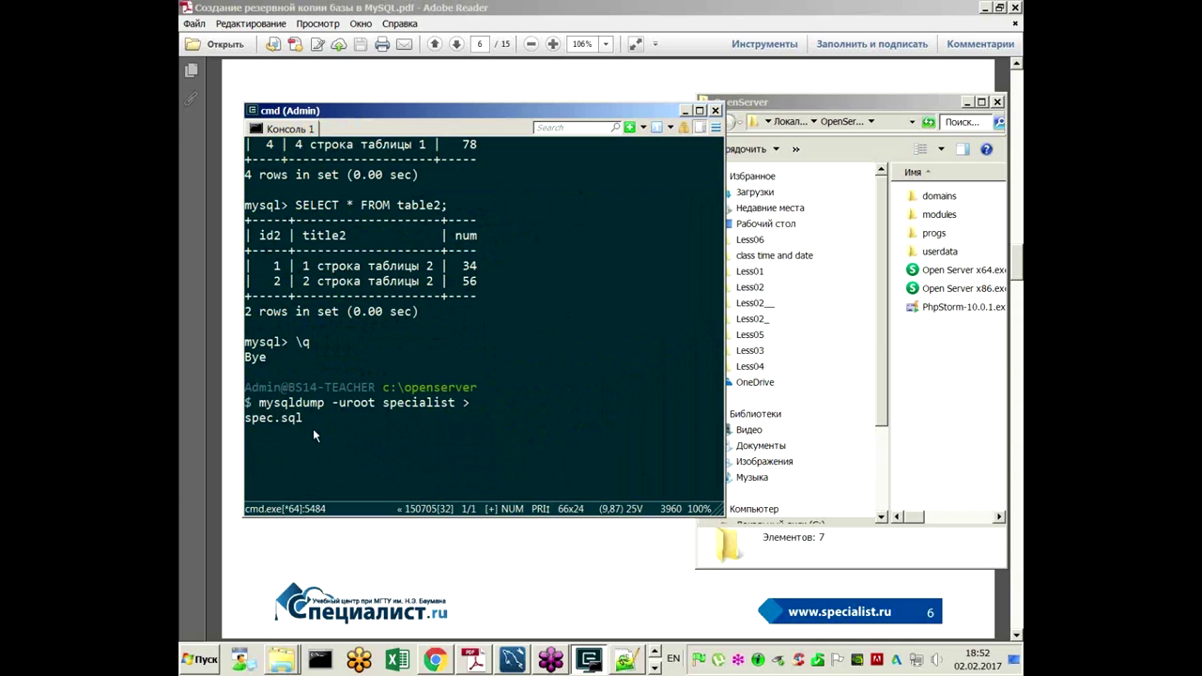
pyautogui.press('Return')
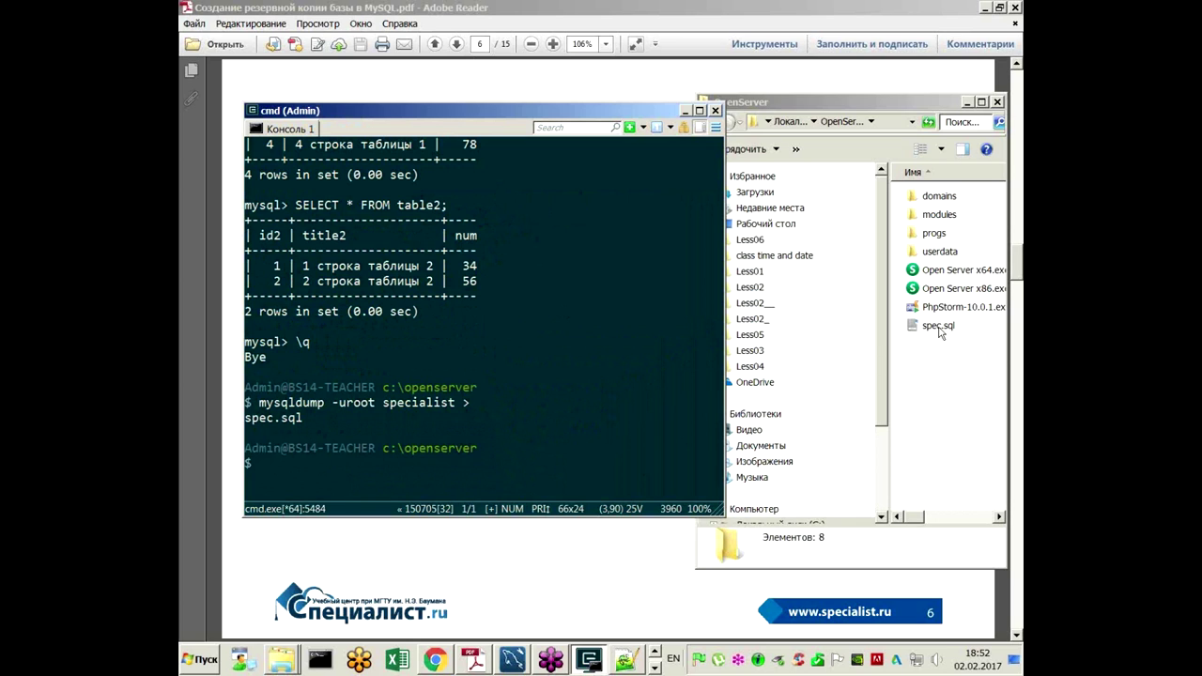
pyautogui.click(941, 327)
# Step: Open spec.sql in Notepad++, scroll through table1 and table2 dumps, then minimize it
pyautogui.rightClick(942, 329)
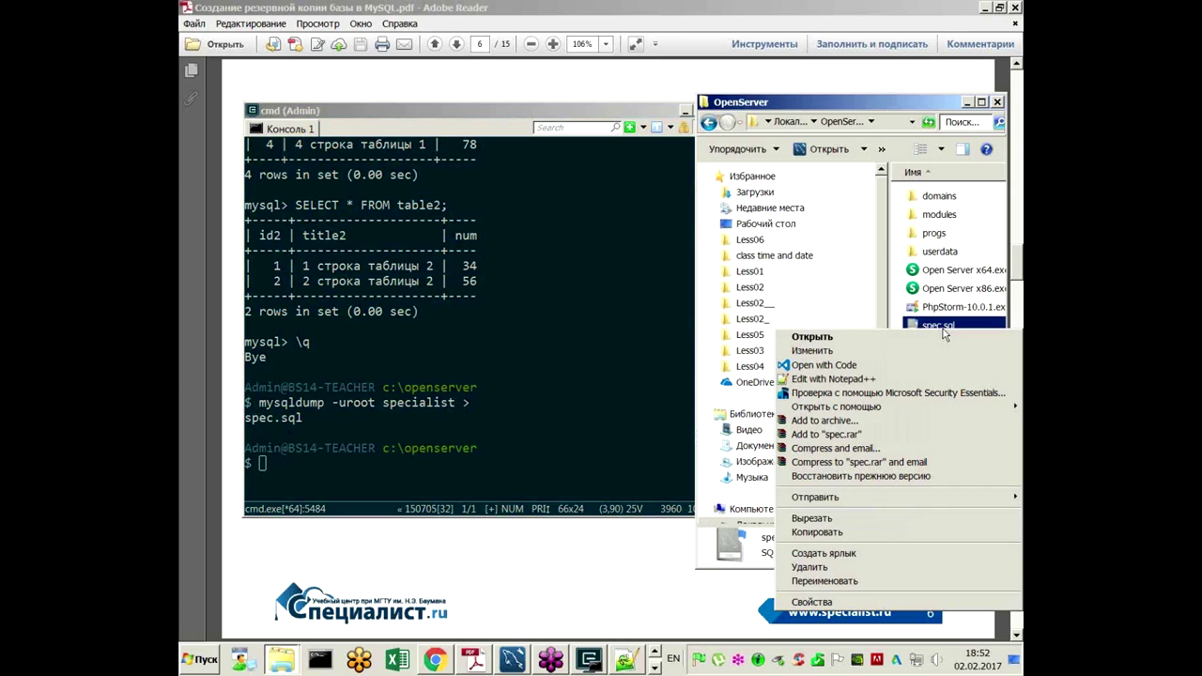
pyautogui.click(921, 378)
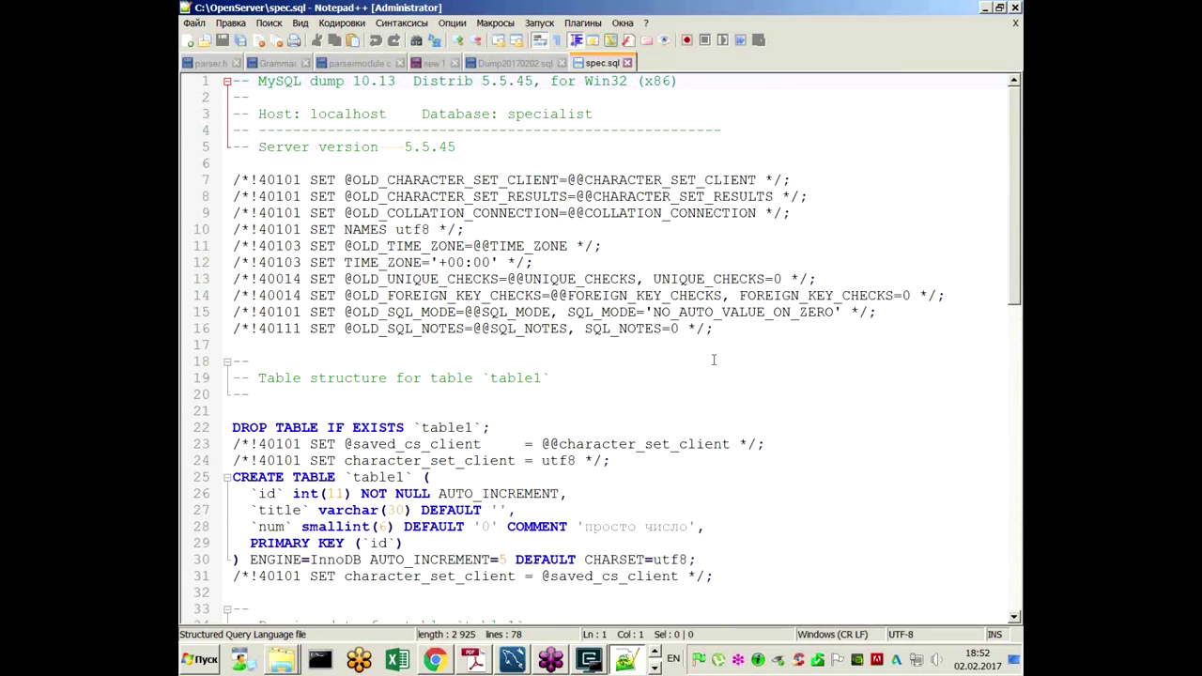
pyautogui.scroll(-2, 714, 360)
pyautogui.scroll(-13, 713, 359)
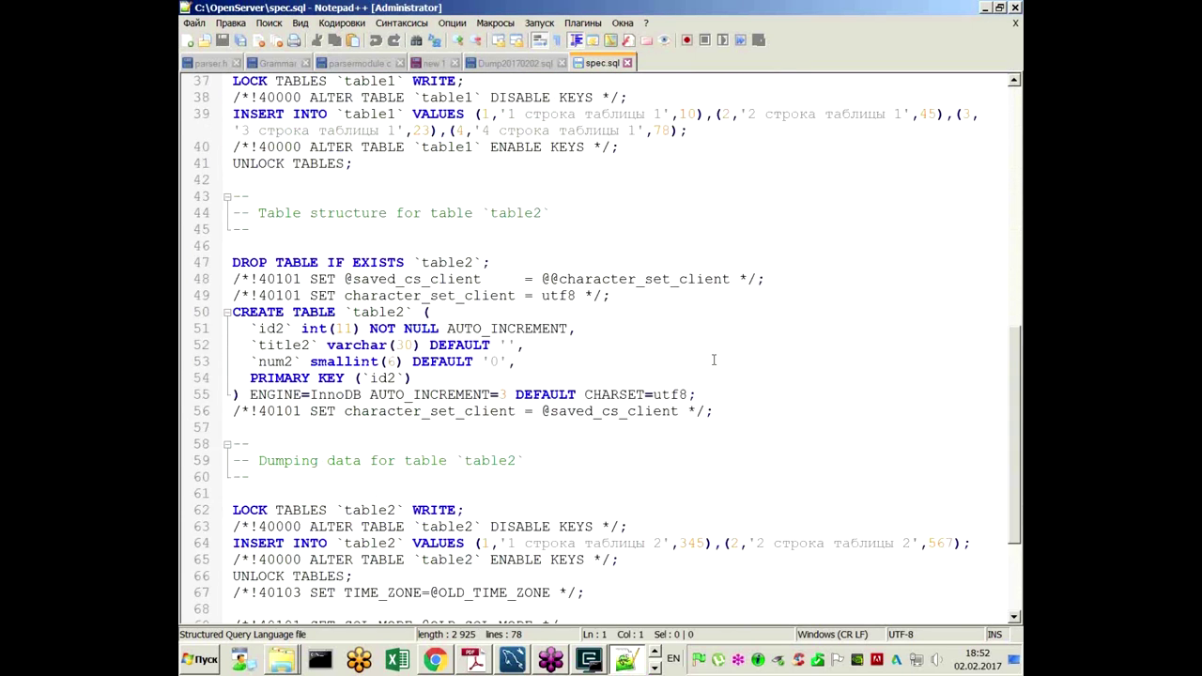
pyautogui.scroll(11, 714, 359)
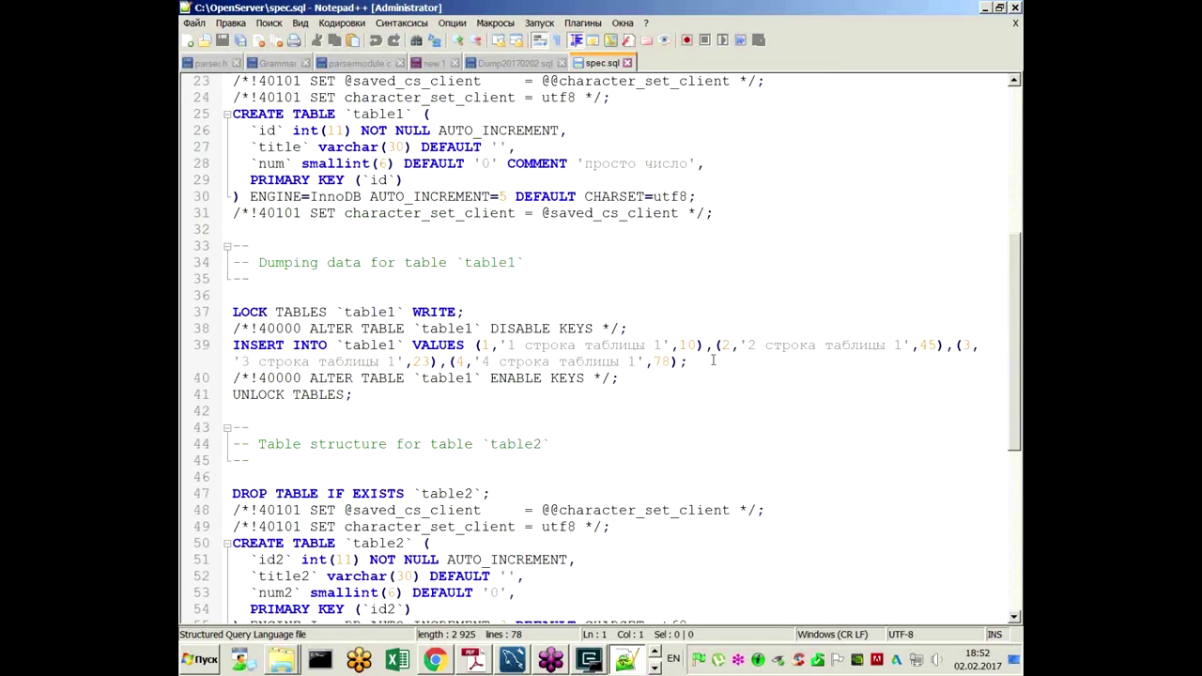
pyautogui.scroll(2, 714, 360)
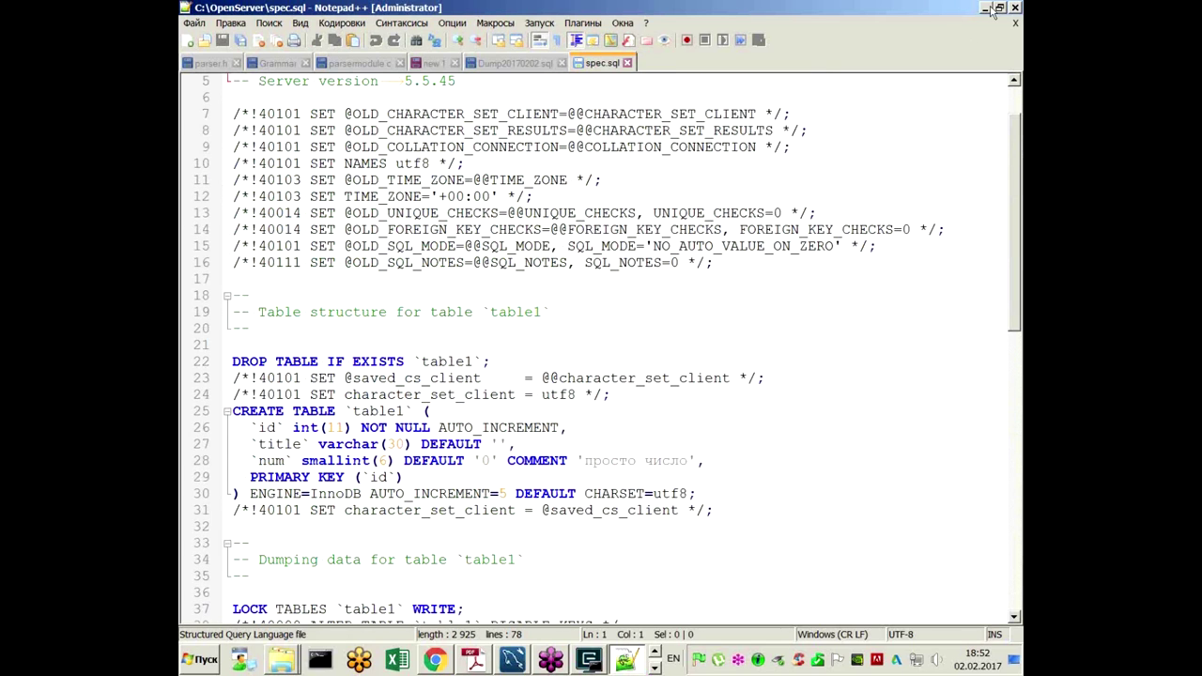
pyautogui.click(985, 8)
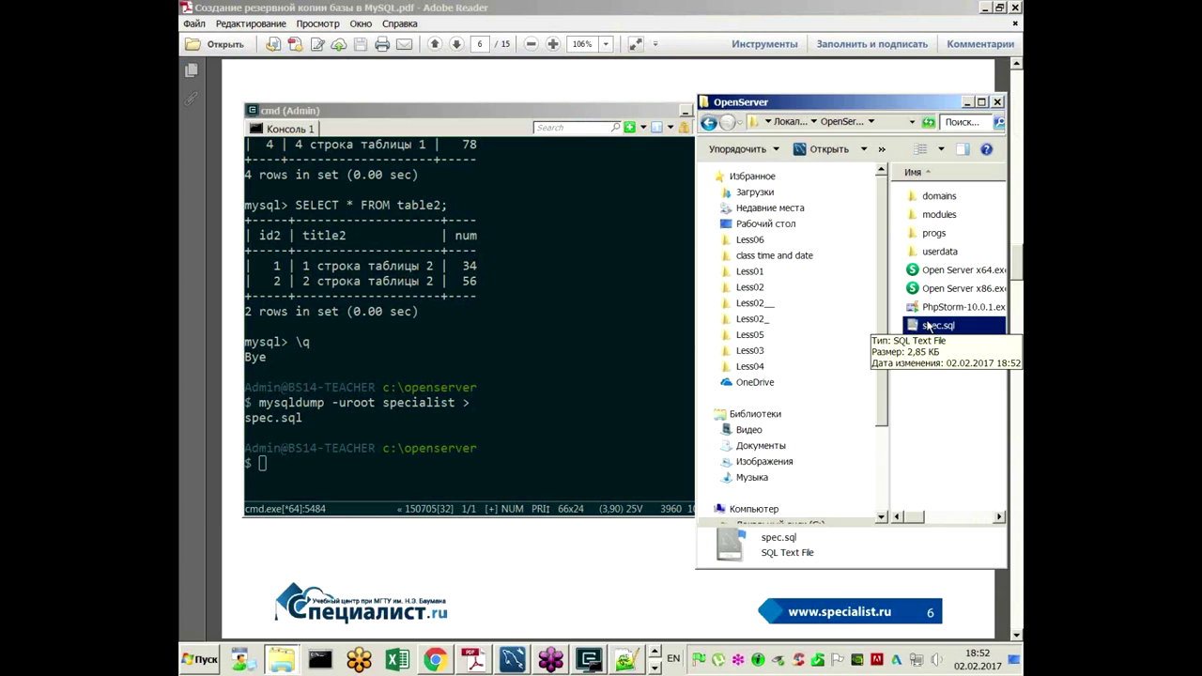
pyautogui.click(1014, 200)
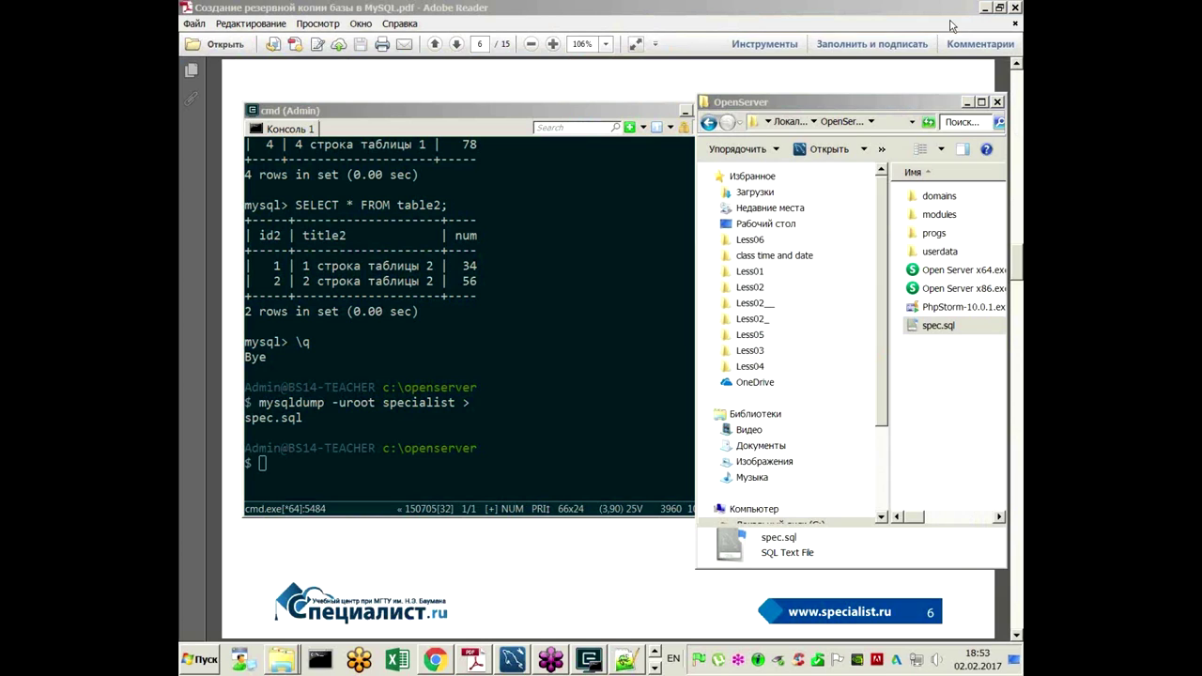
pyautogui.click(833, 36)
pyautogui.click(488, 427)
pyautogui.scroll(-3, 488, 427)
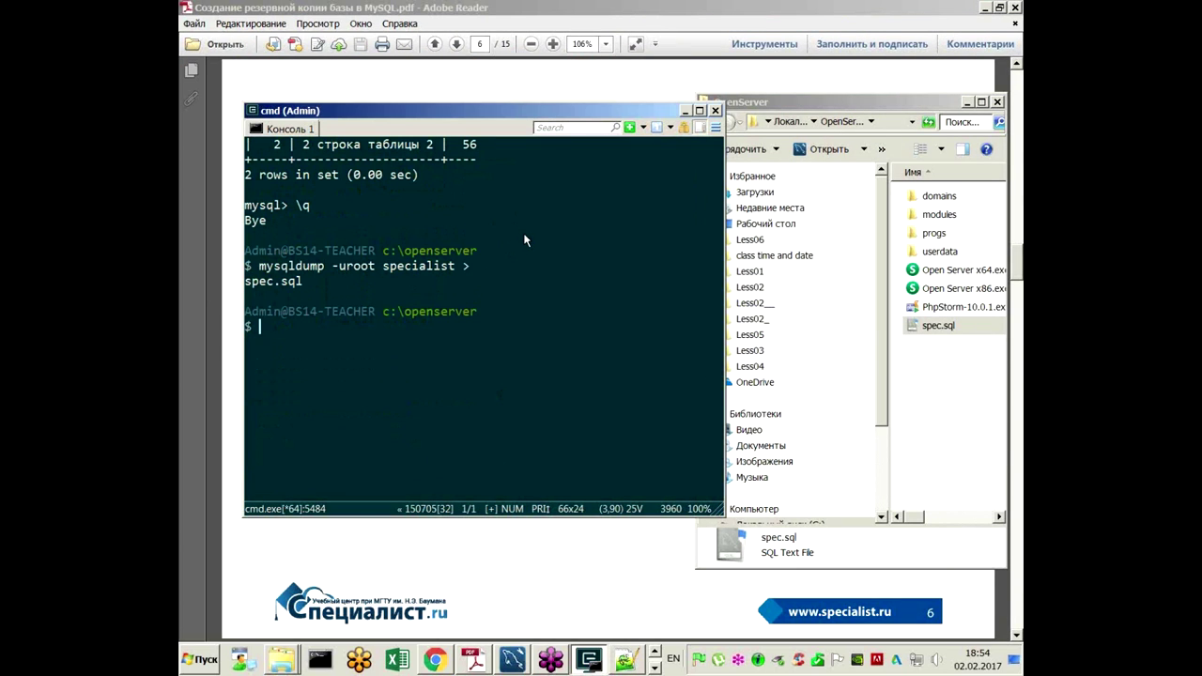
pyautogui.click(1014, 199)
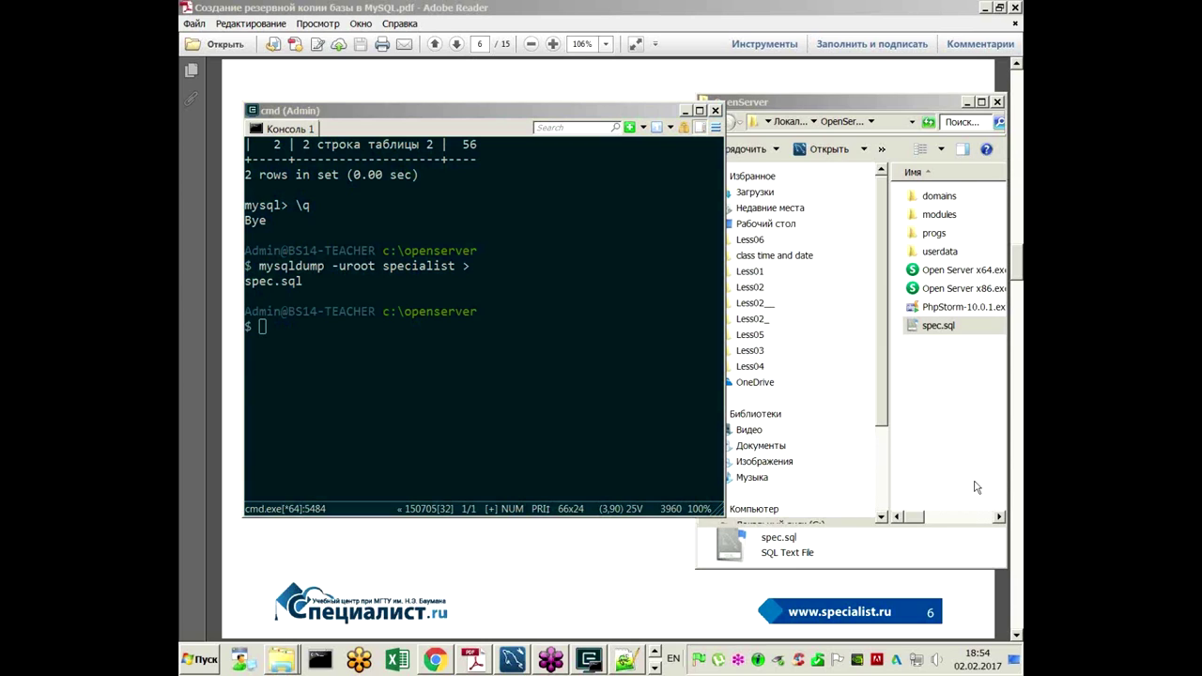
# Step: Review table1's CREATE TABLE and INSERT statements in spec.sql in Notepad++
pyautogui.click(625, 661)
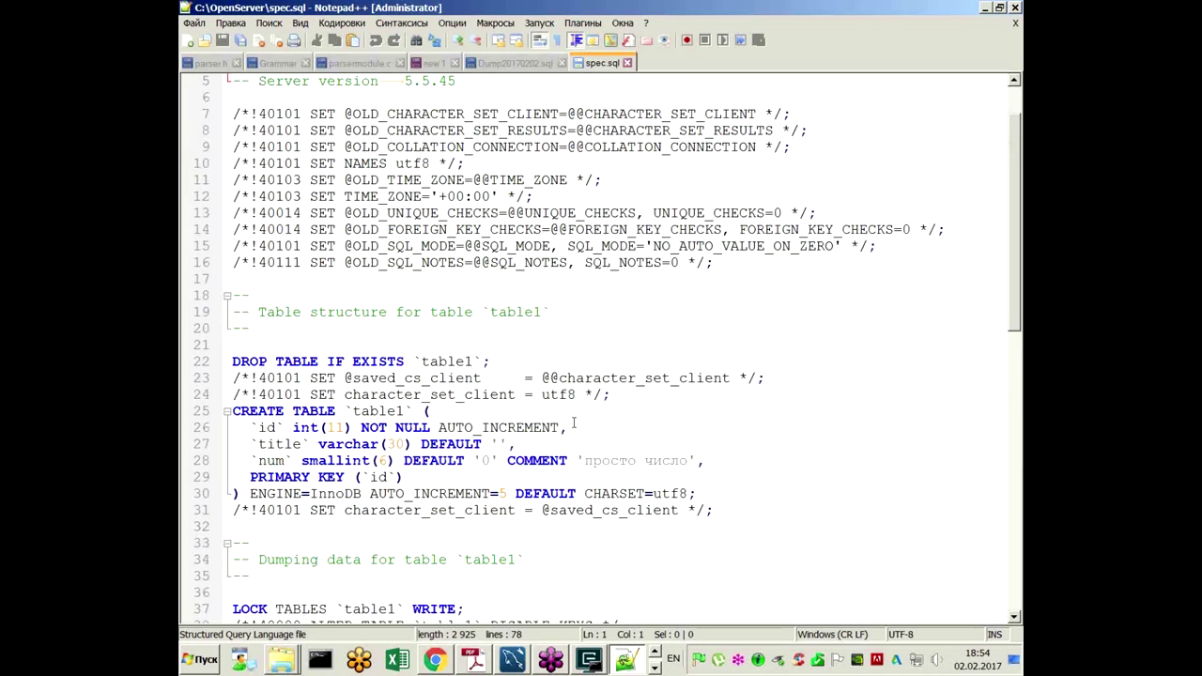
pyautogui.scroll(-3, 305, 232)
pyautogui.click(278, 262)
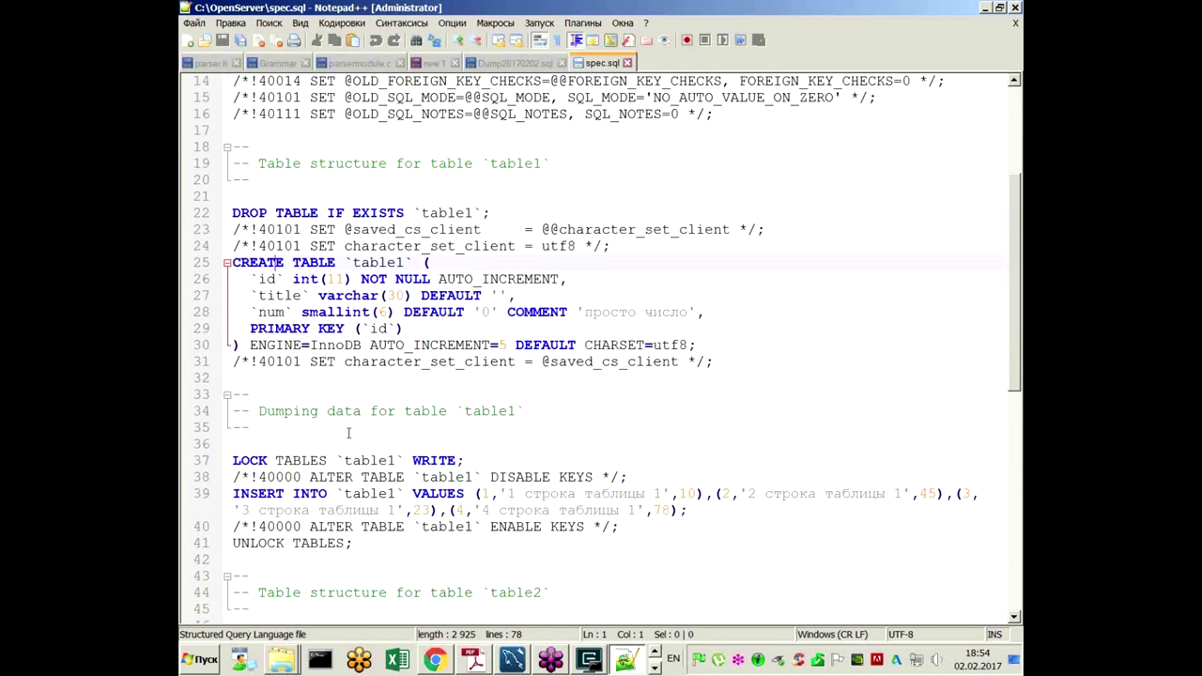
pyautogui.click(269, 495)
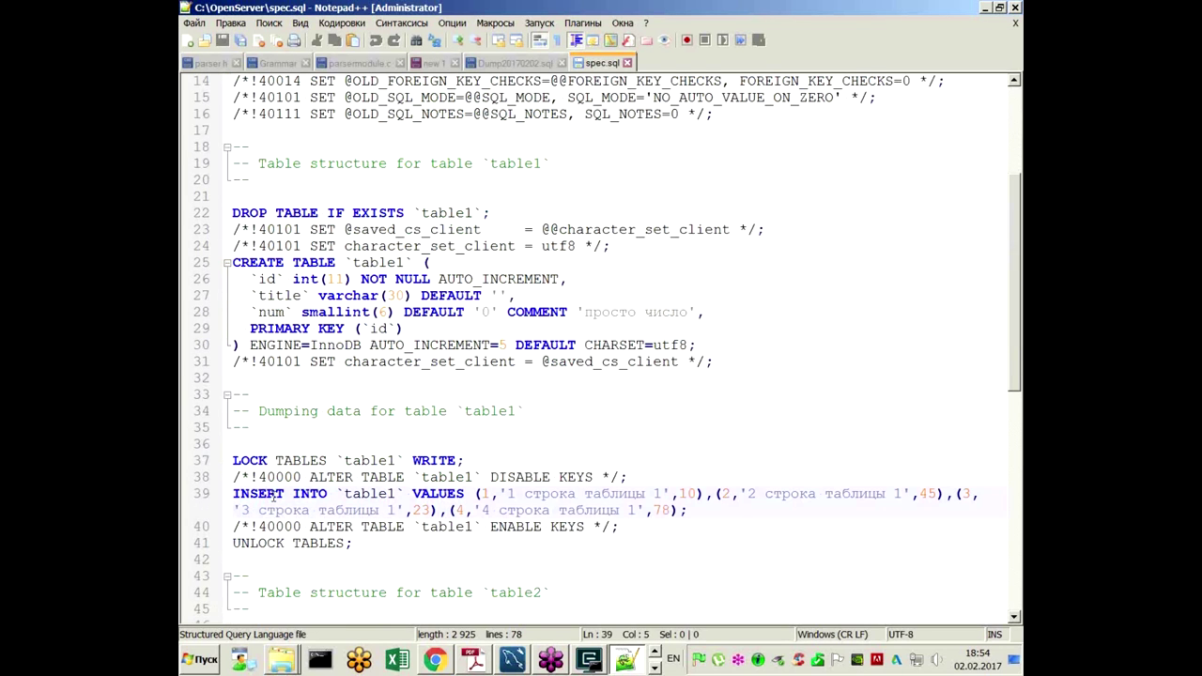
pyautogui.scroll(-2, 272, 496)
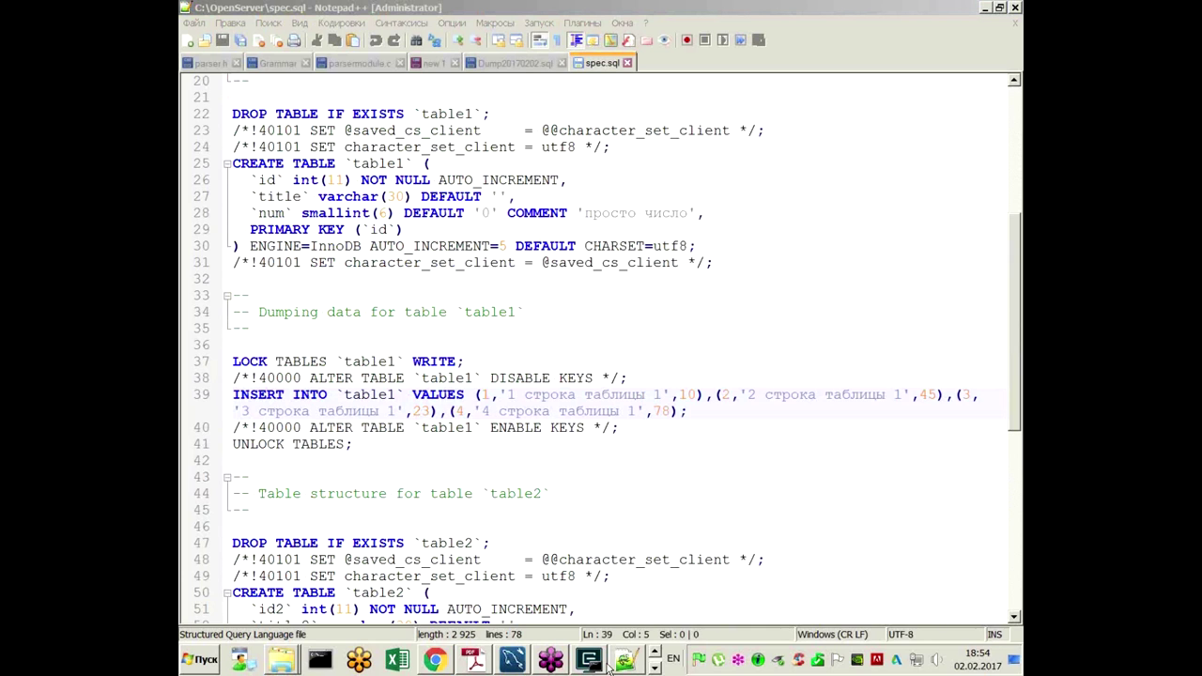
# Step: Switch through the console back to Adobe Reader's mysqldump slide 6
pyautogui.moveTo(606, 665)
pyautogui.click(614, 613)
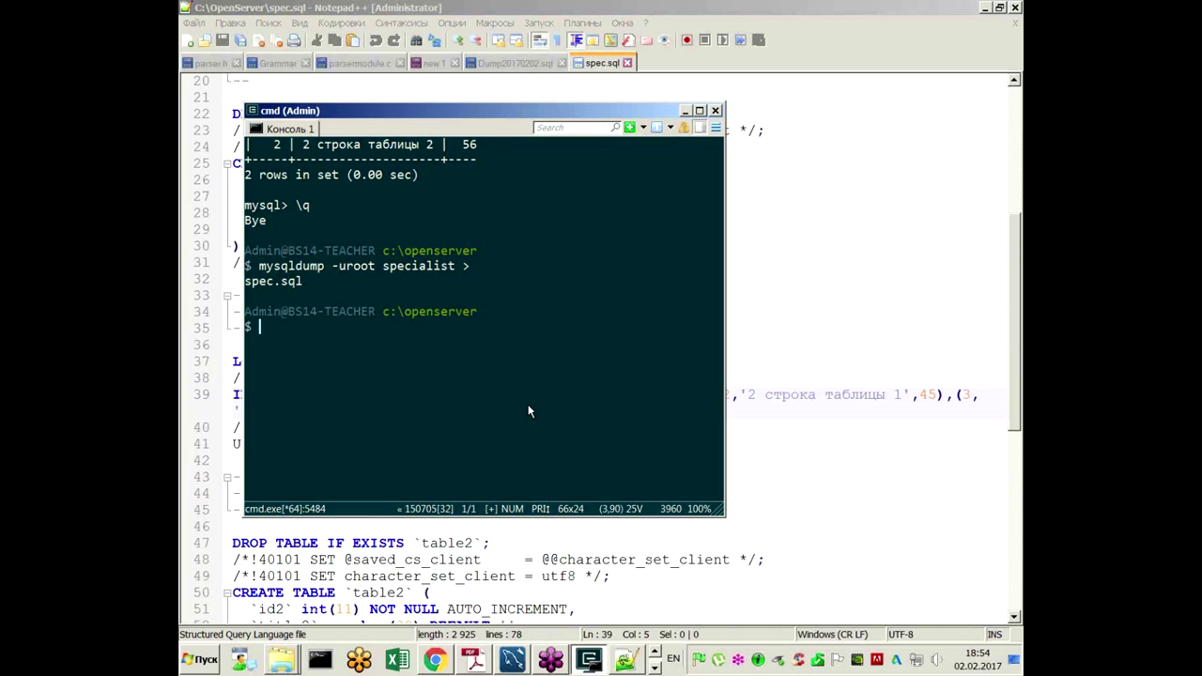
pyautogui.scroll(2, 528, 403)
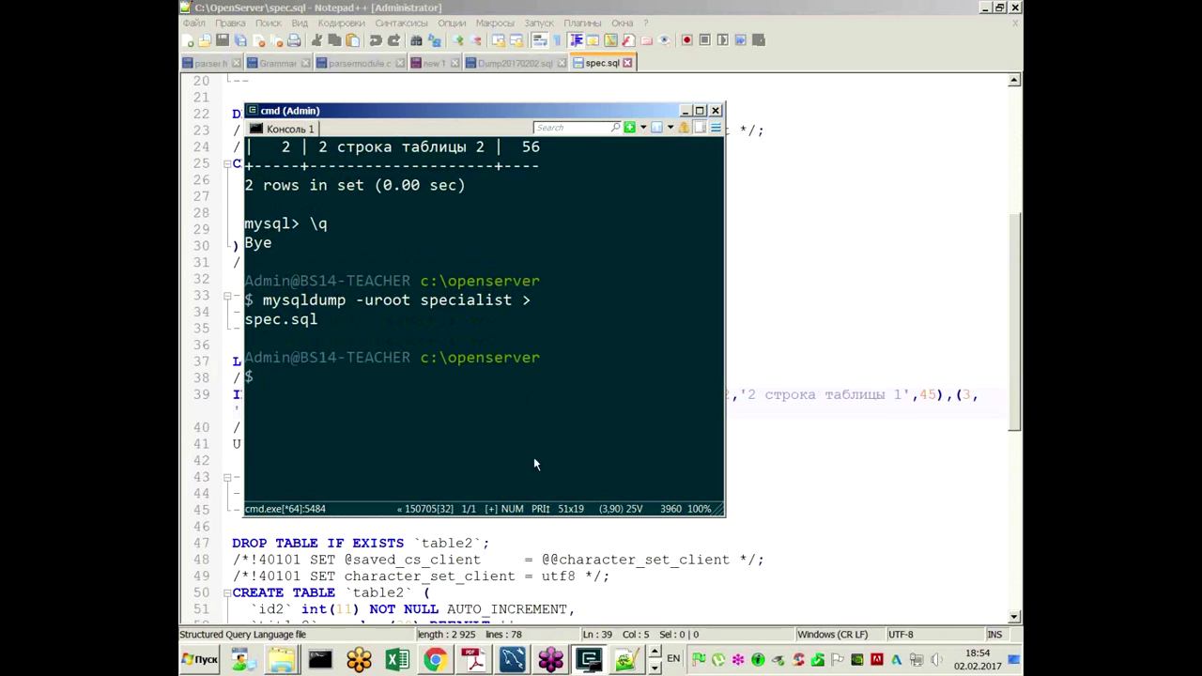
pyautogui.click(473, 662)
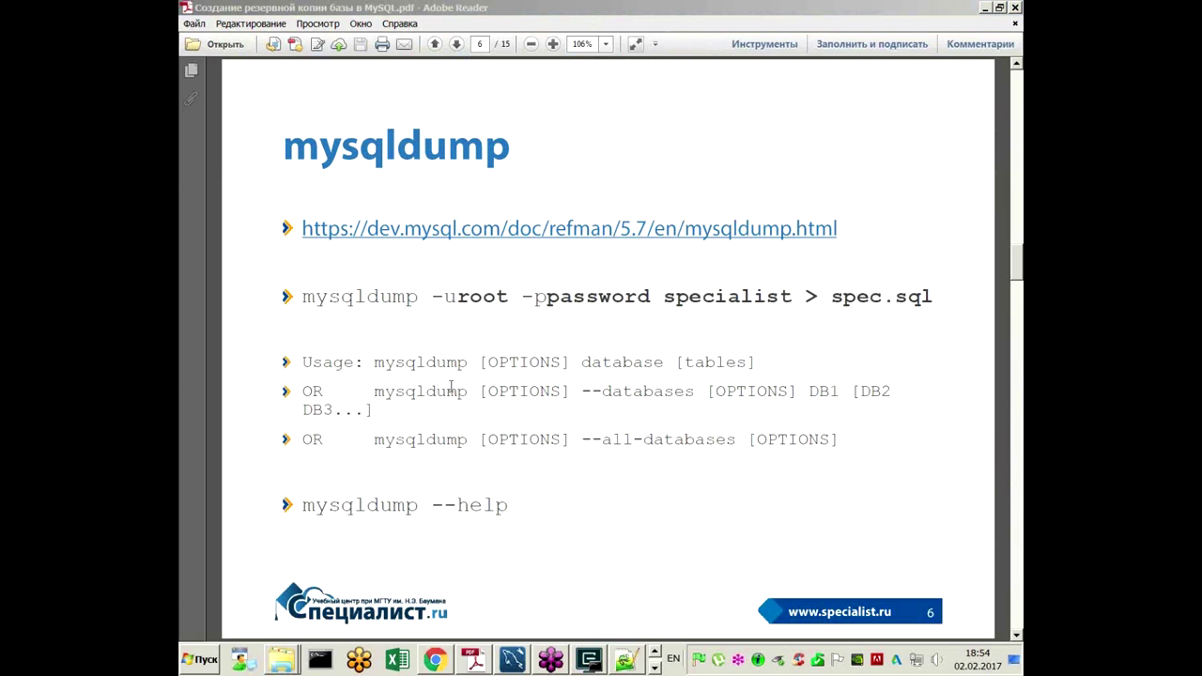
# Step: Run mysqldump with no arguments to print its usage, widening the console to fit
pyautogui.click(589, 660)
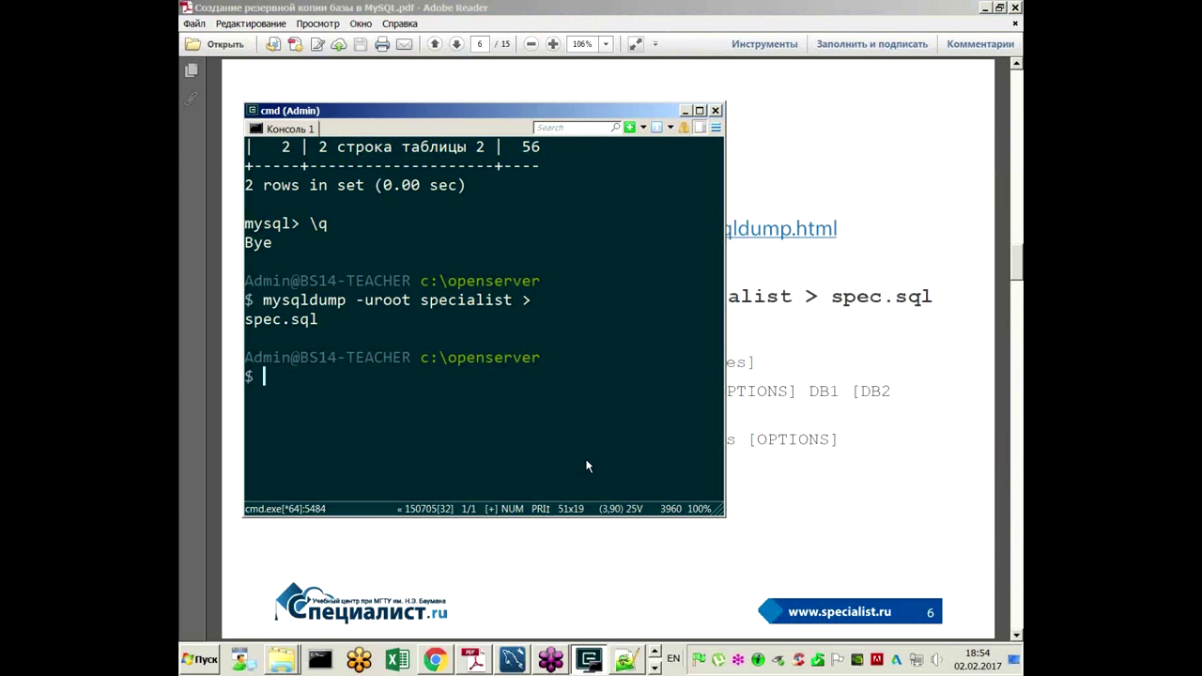
pyautogui.press('Up')
pyautogui.press('BackSpace')
pyautogui.press('BackSpace')
pyautogui.press('BackSpace')
pyautogui.press('BackSpace')
pyautogui.press('BackSpace')
pyautogui.press('BackSpace')
pyautogui.press('BackSpace')
pyautogui.press('BackSpace')
pyautogui.press('BackSpace')
pyautogui.press('BackSpace')
pyautogui.press('BackSpace')
pyautogui.press('BackSpace')
pyautogui.press('BackSpace')
pyautogui.press('BackSpace')
pyautogui.press('BackSpace')
pyautogui.press('BackSpace')
pyautogui.press('BackSpace')
pyautogui.press('BackSpace')
pyautogui.press('BackSpace')
pyautogui.press('BackSpace')
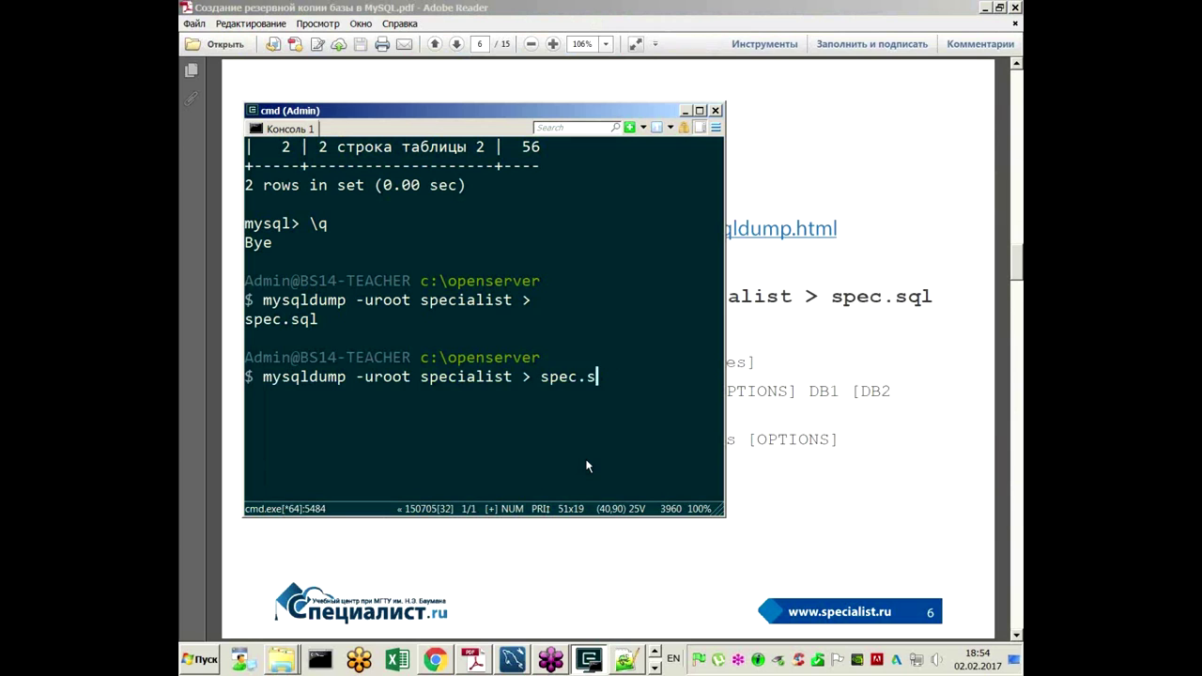
pyautogui.press('Return')
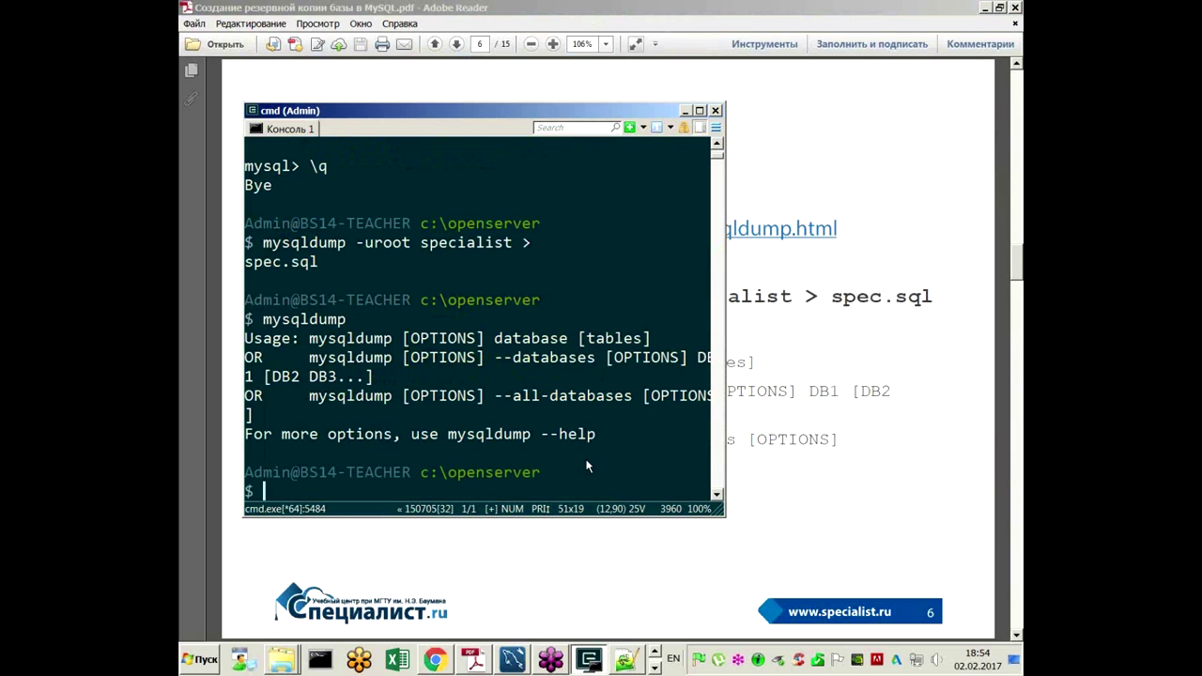
pyautogui.moveTo(725, 434); pyautogui.dragTo(826, 380)
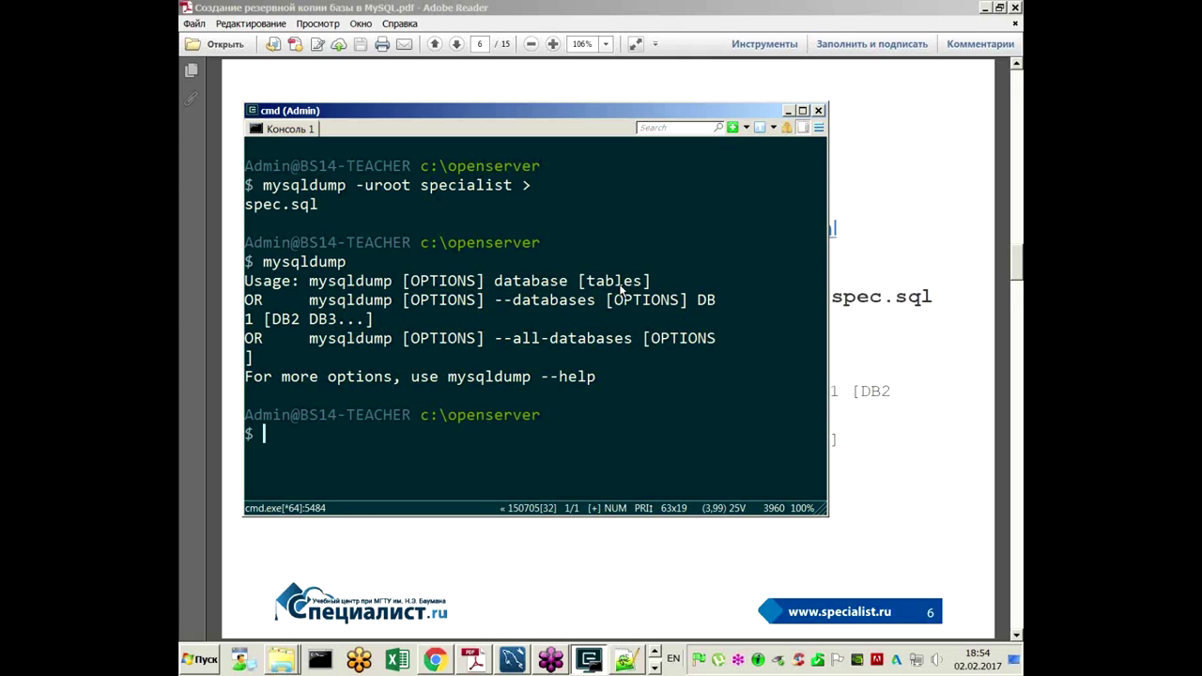
# Step: Export only table1 with mysqldump -uroot specialist table1 > spec.sql
pyautogui.press('Up')
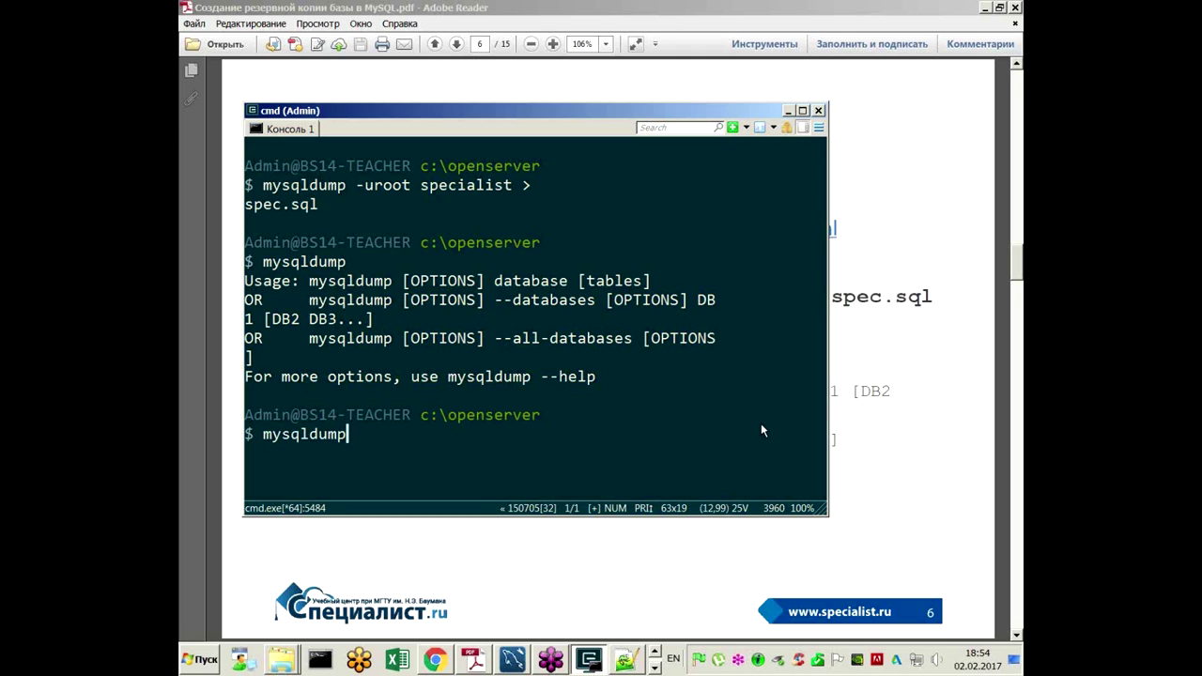
pyautogui.press('Up')
pyautogui.hotkey('ctrl', 'Left')
pyautogui.hotkey('ctrl', 'Left')
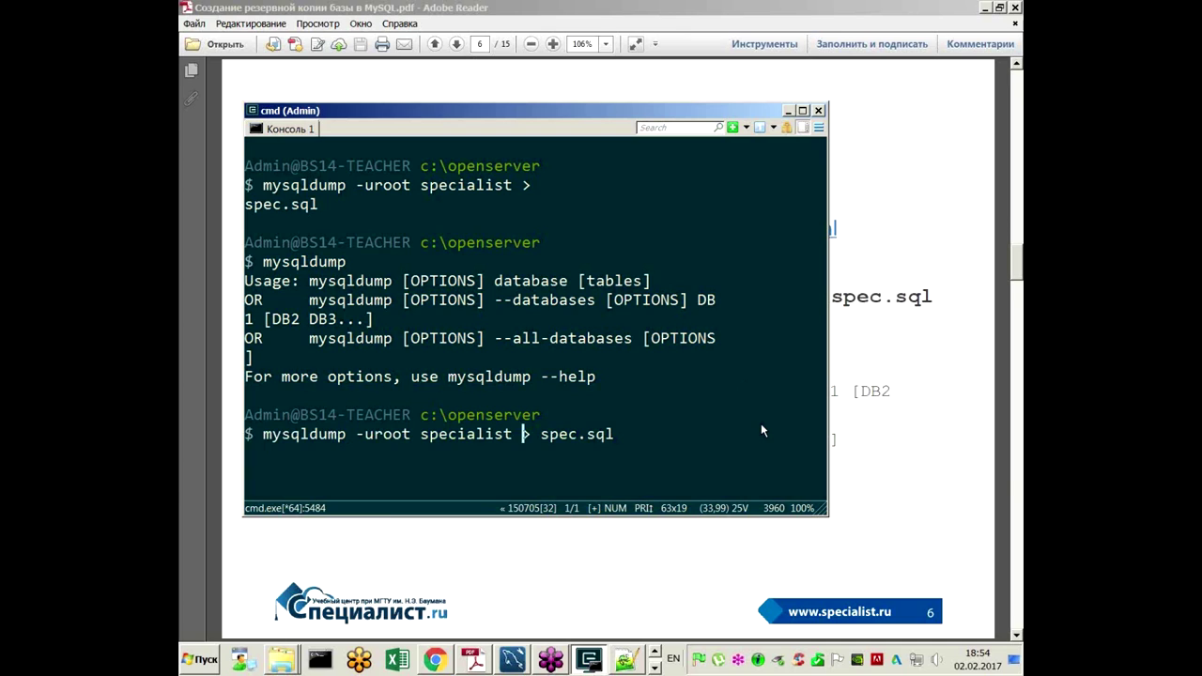
pyautogui.write('table1')
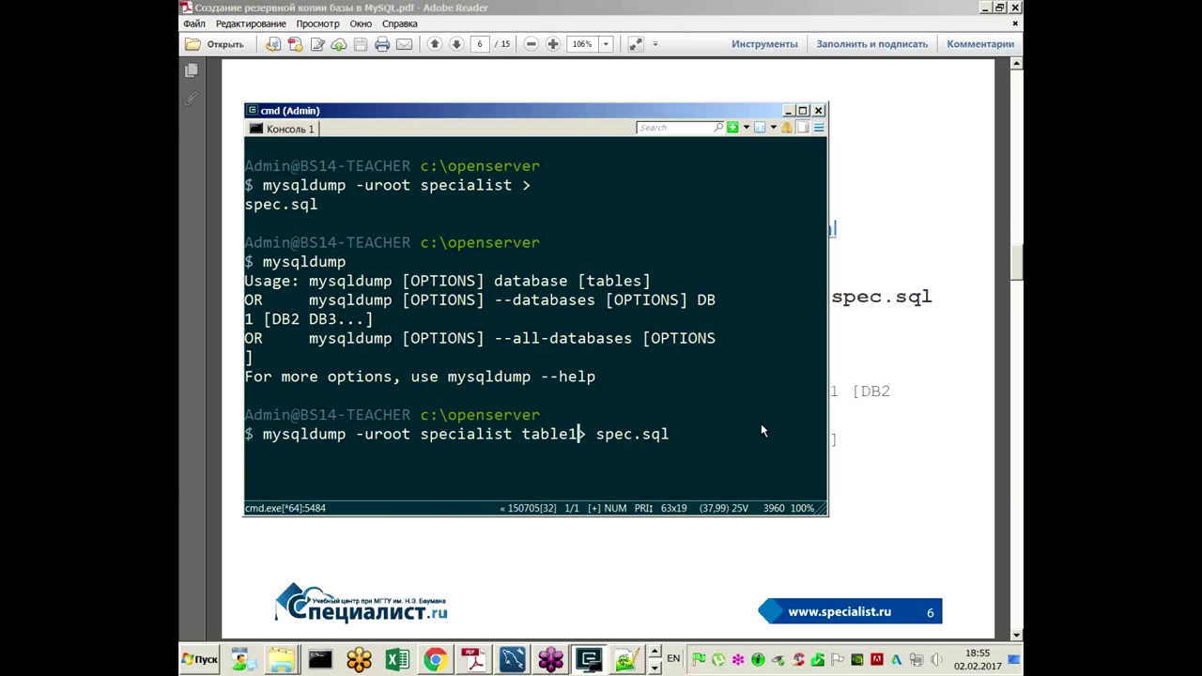
pyautogui.press('Return')
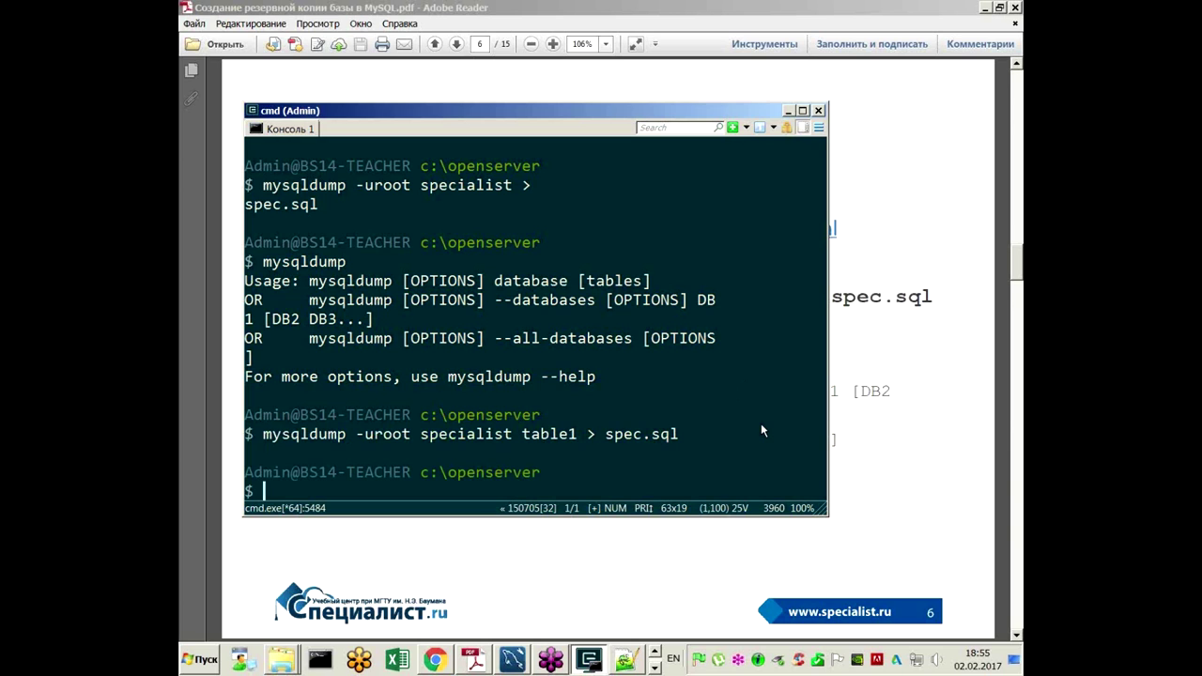
pyautogui.click(820, 80)
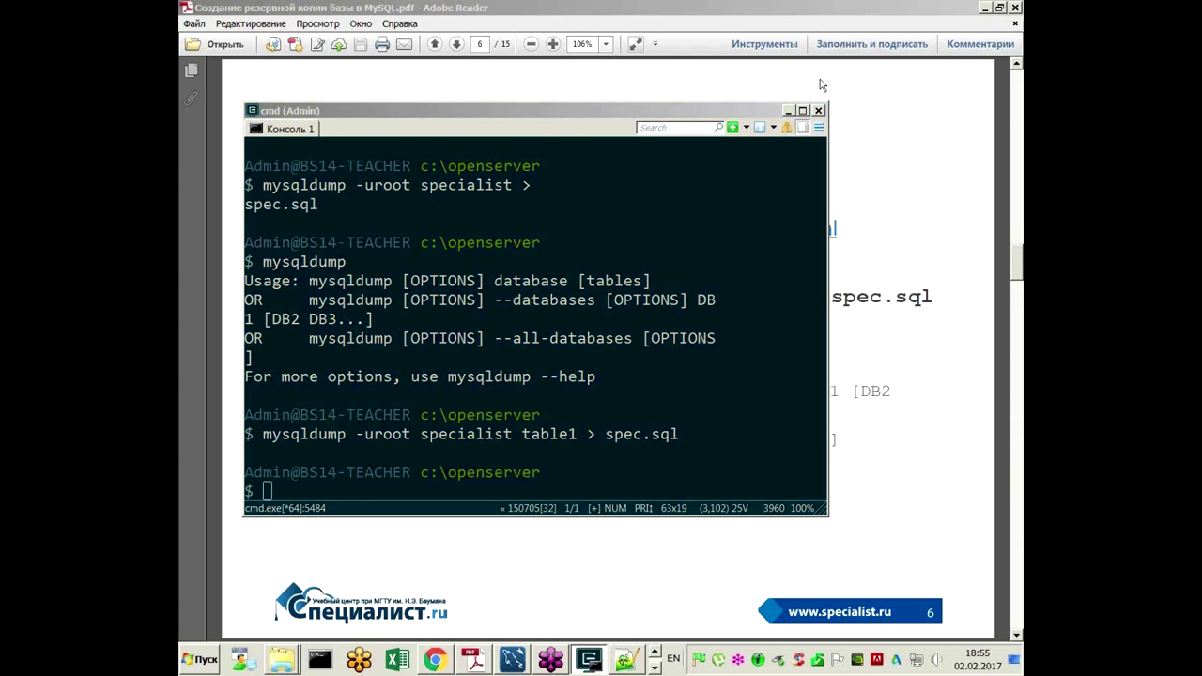
# Step: Open the re-exported spec.sql from the OpenServer folder in Notepad++ and reload it
pyautogui.moveTo(281, 660)
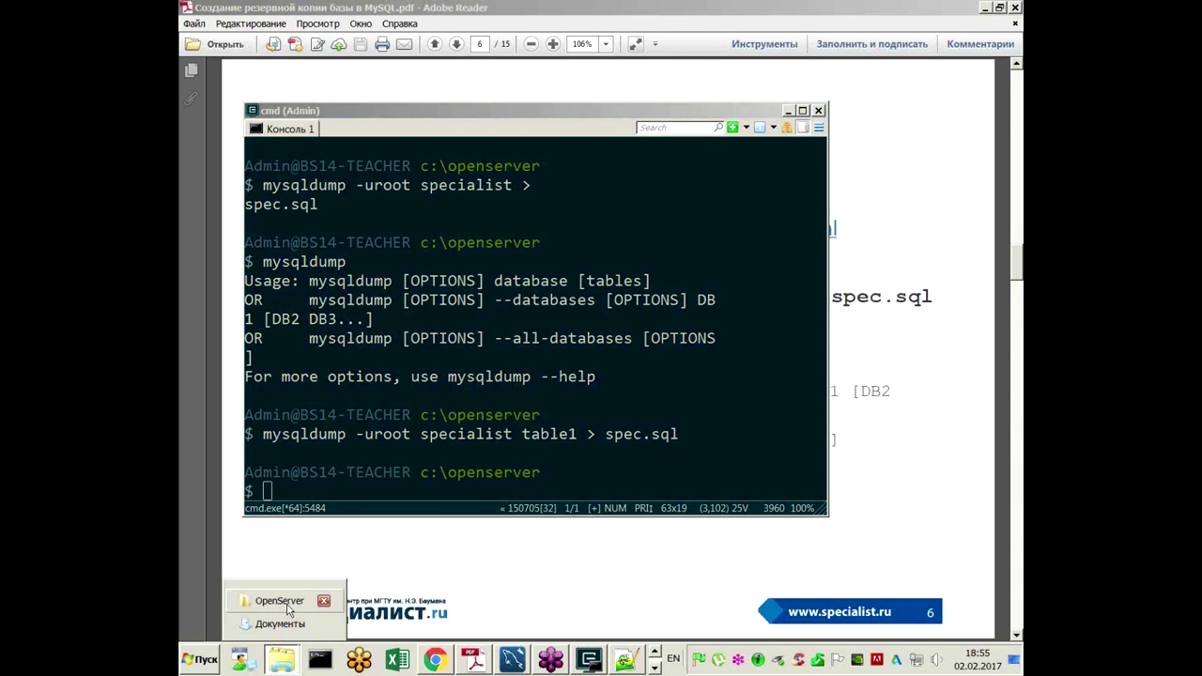
pyautogui.click(289, 610)
pyautogui.rightClick(958, 324)
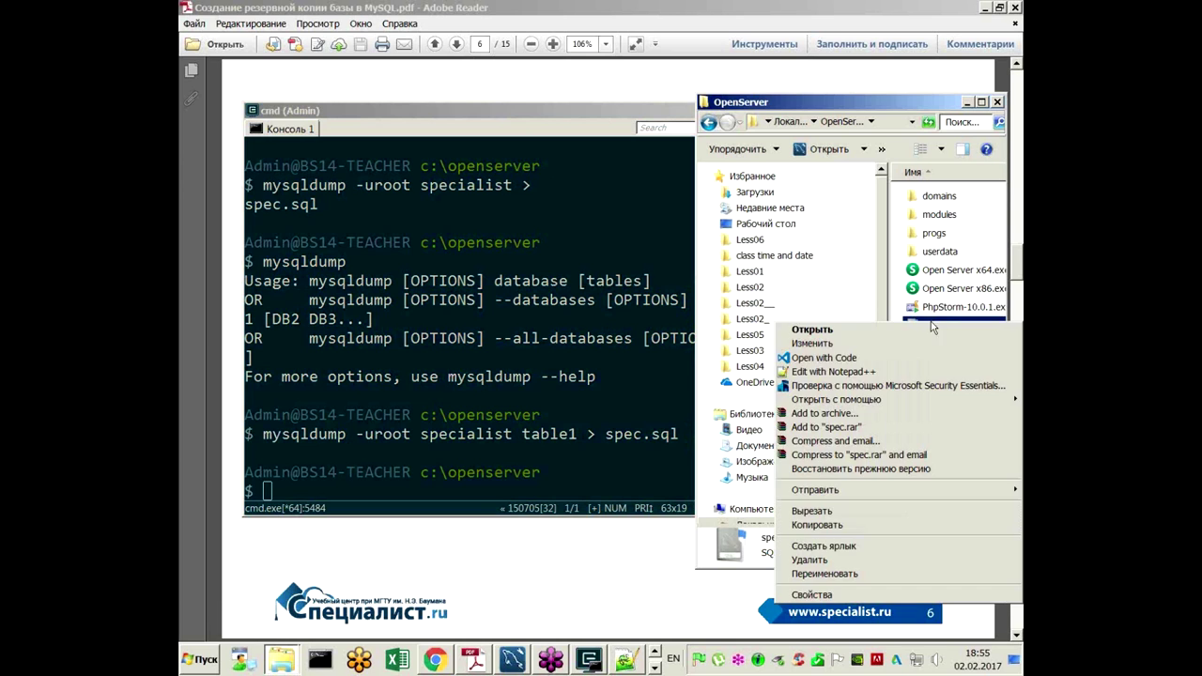
pyautogui.click(903, 373)
pyautogui.click(623, 387)
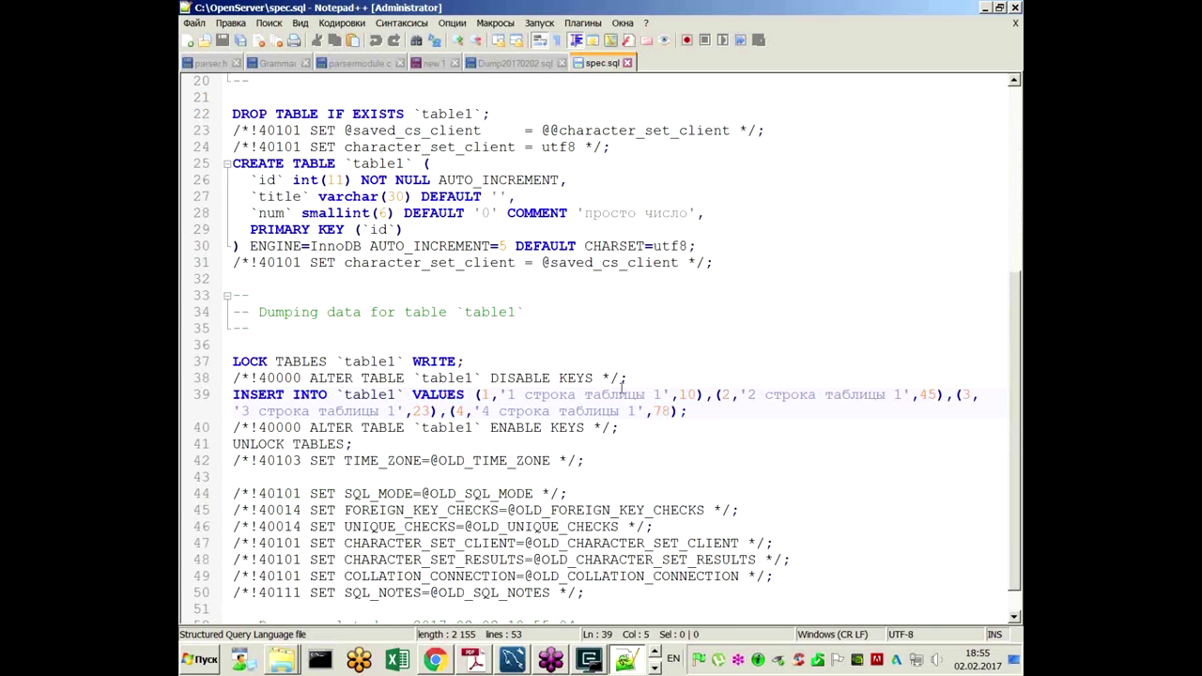
# Step: Highlight table1 occurrences and its DROP/CREATE statements, then close Notepad++
pyautogui.doubleClick(345, 395)
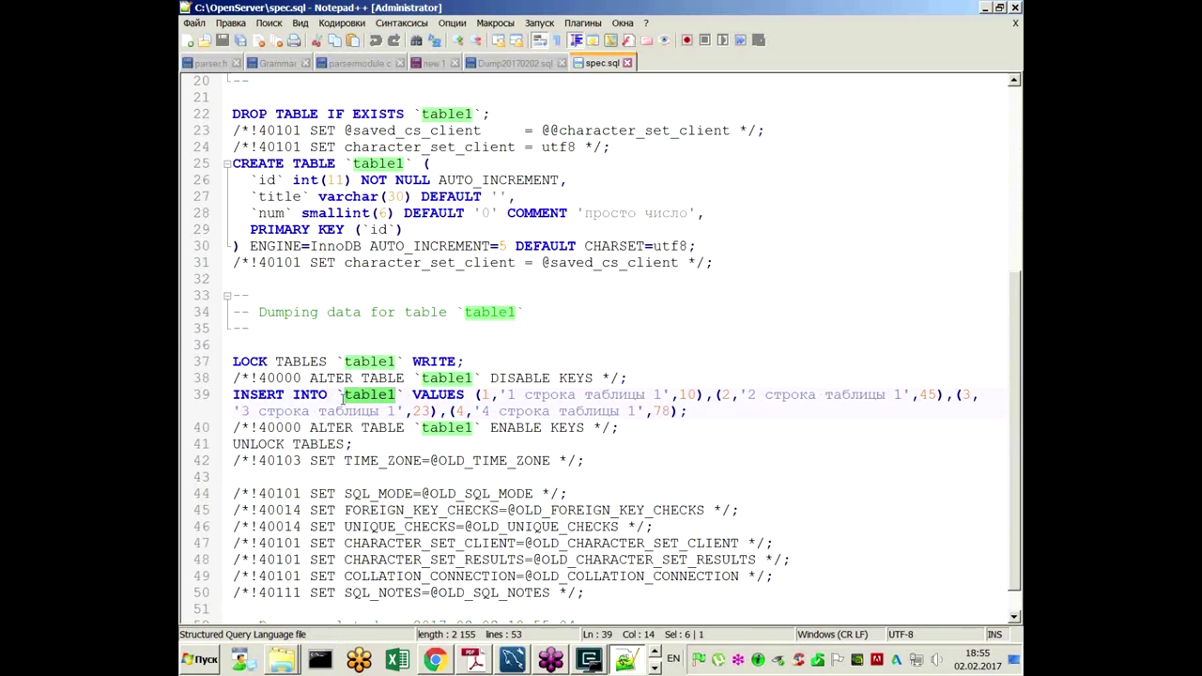
pyautogui.moveTo(232, 114); pyautogui.dragTo(430, 164)
pyautogui.click(516, 196)
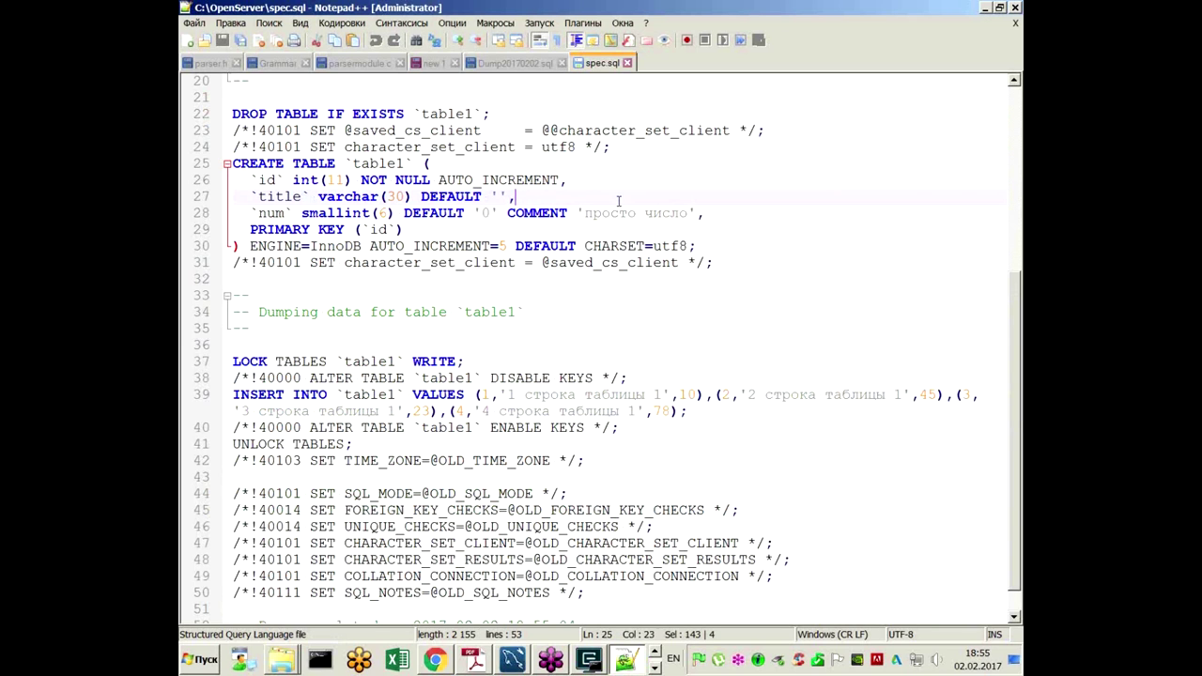
pyautogui.click(1014, 7)
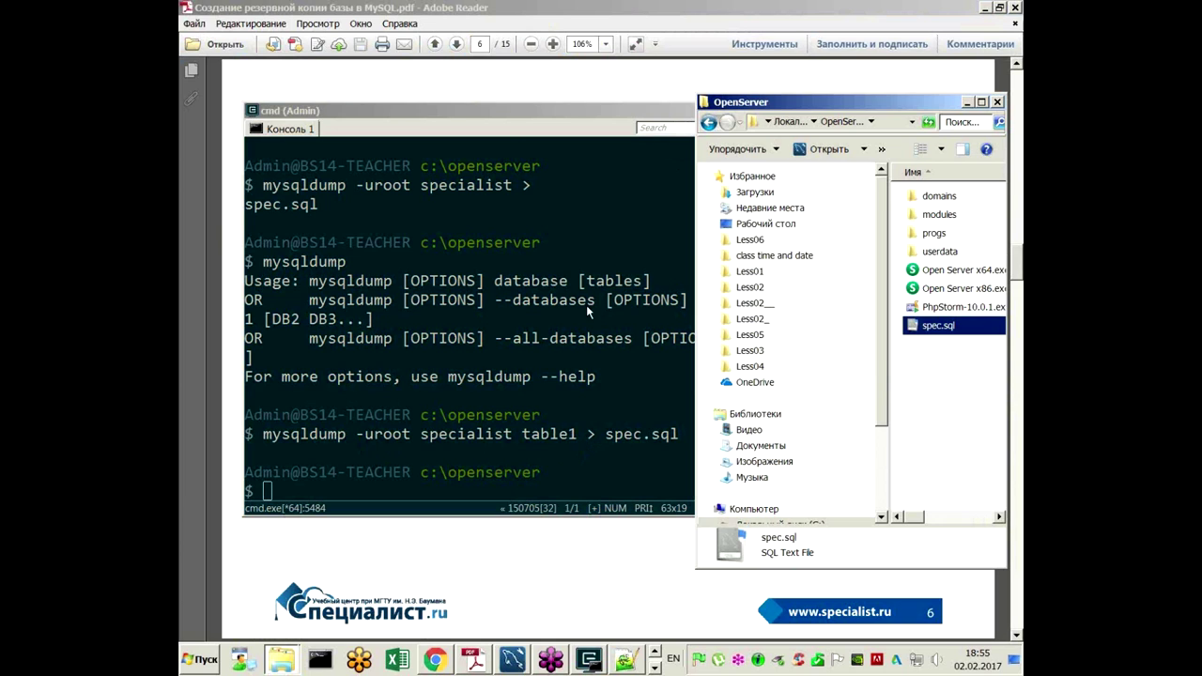
# Step: Reposition the console and insert --databases into the recalled mysqldump command
pyautogui.click(512, 118)
pyautogui.moveTo(513, 117); pyautogui.dragTo(502, 108)
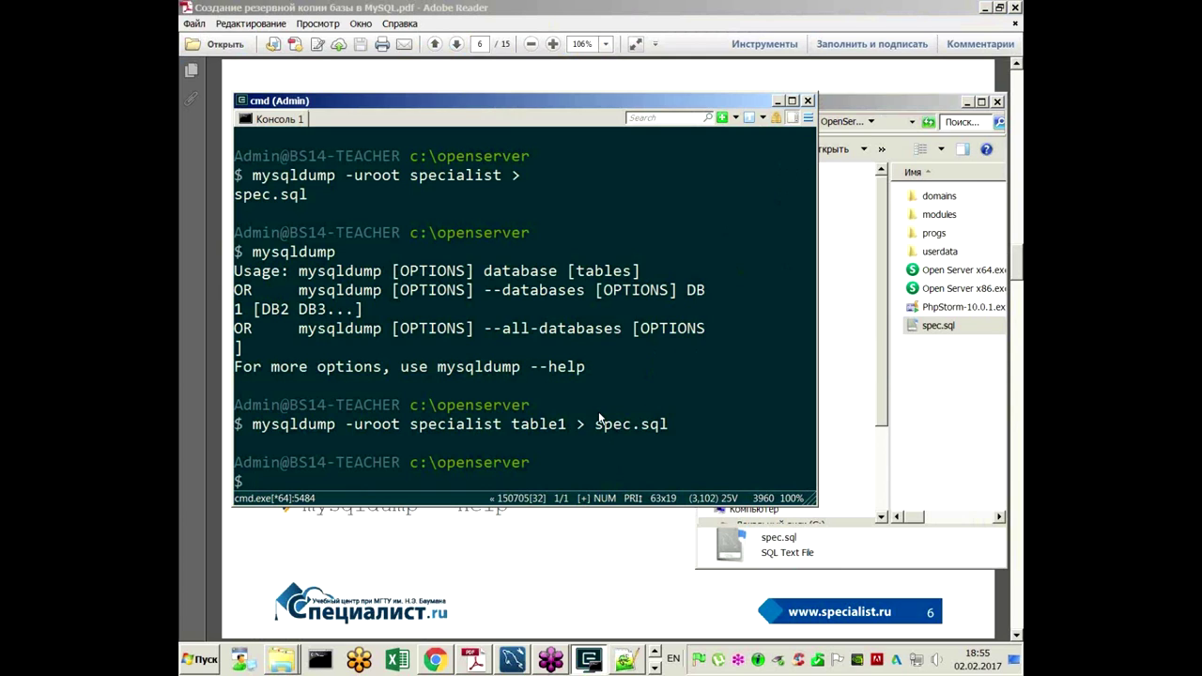
pyautogui.scroll(-1, 597, 417)
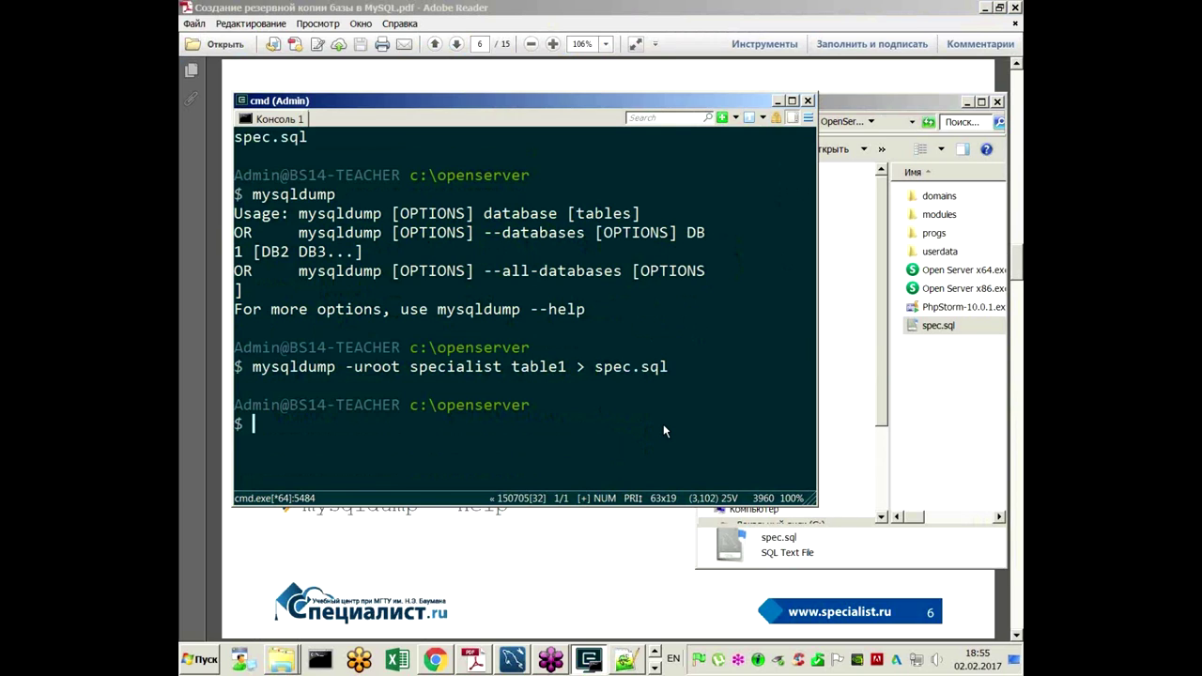
pyautogui.press('Up')
pyautogui.hotkey('ctrl', 'Left')
pyautogui.hotkey('ctrl', 'Left')
pyautogui.hotkey('ctrl', 'Left')
pyautogui.hotkey('ctrl', 'Left')
pyautogui.hotkey('ctrl', 'Left')
pyautogui.hotkey('ctrl', 'Right')
pyautogui.write('--data')
pyautogui.write('ses')
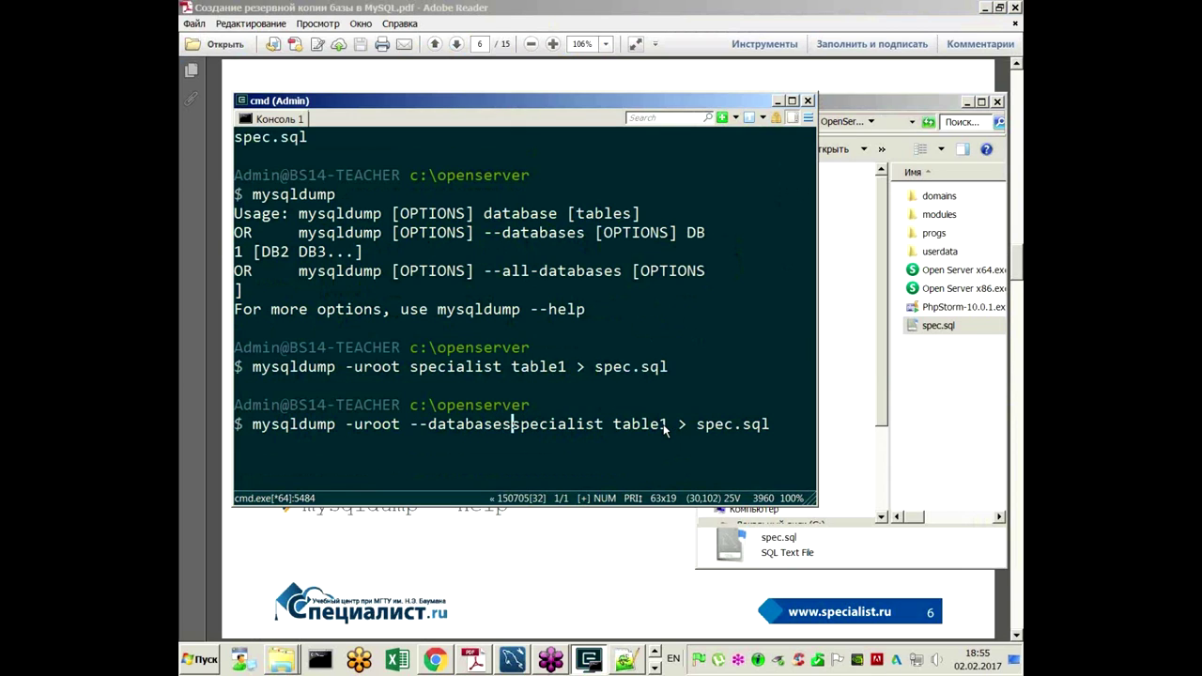
# Step: Replace table1 with eshop mysql and run the three-database dump into spec.sql
pyautogui.hotkey('ctrl', 'Right')
pyautogui.hotkey('ctrl', 'Right')
pyautogui.press('BackSpace')
pyautogui.press('BackSpace')
pyautogui.press('BackSpace')
pyautogui.press('BackSpace')
pyautogui.press('BackSpace')
pyautogui.press('BackSpace')
pyautogui.press('BackSpace')
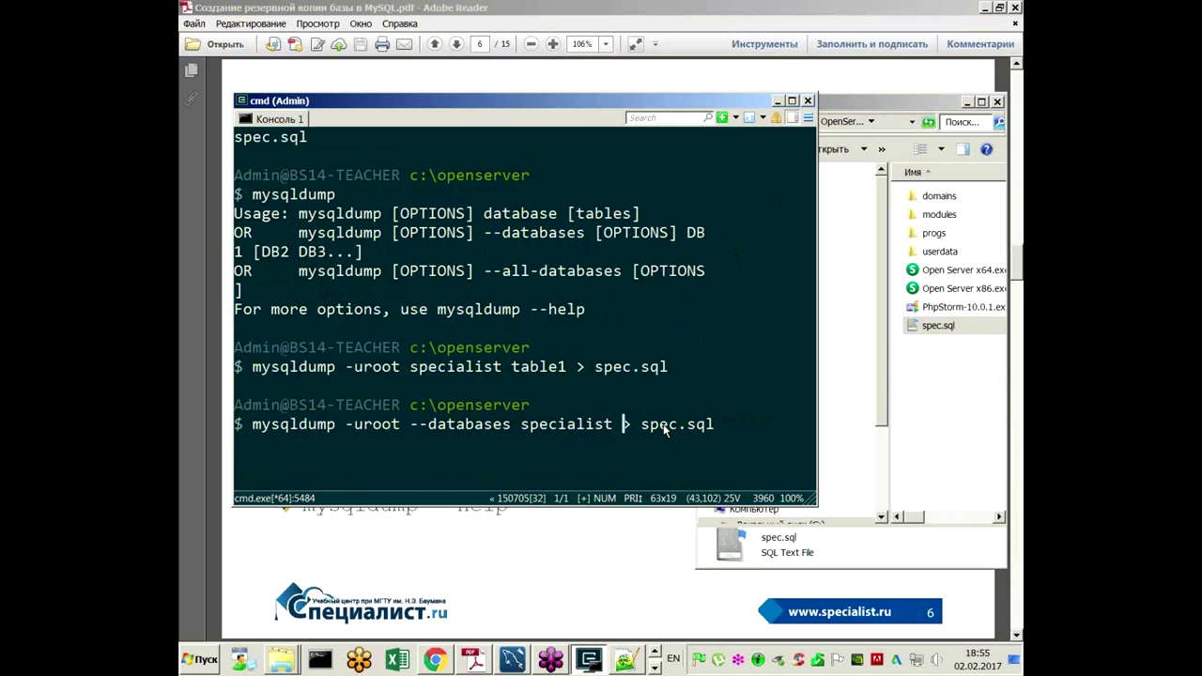
pyautogui.write('mysql')
pyautogui.press('BackSpace')
pyautogui.press('BackSpace')
pyautogui.press('BackSpace')
pyautogui.press('BackSpace')
pyautogui.press('BackSpace')
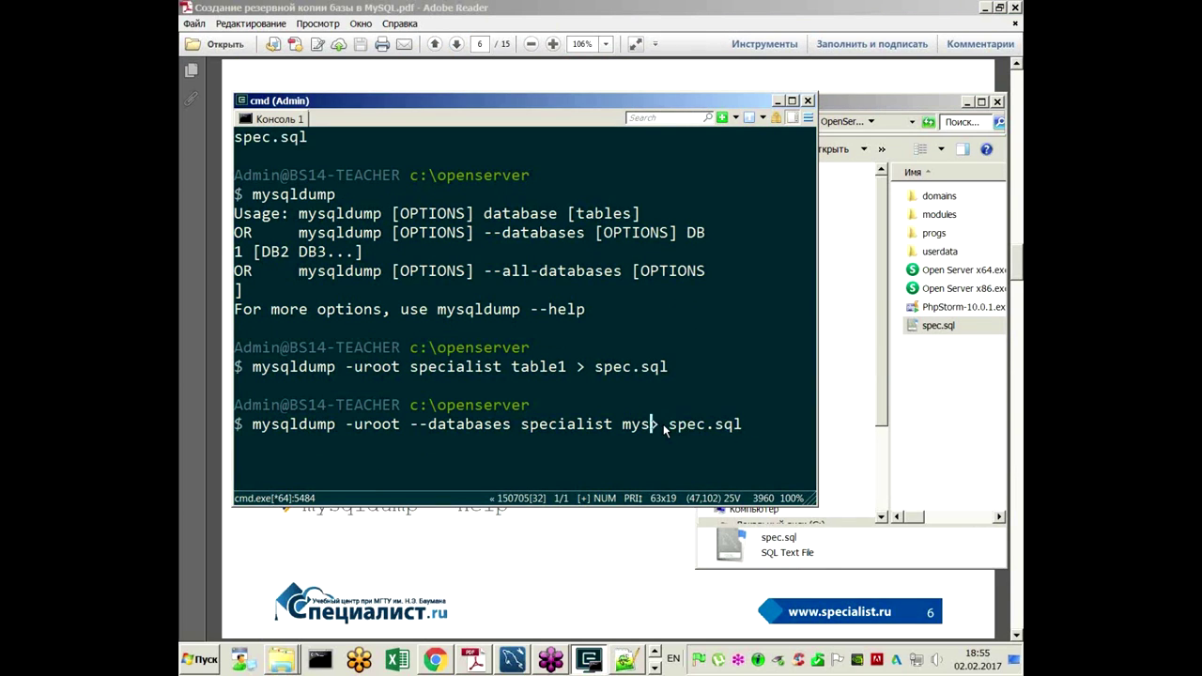
pyautogui.write('eshop')
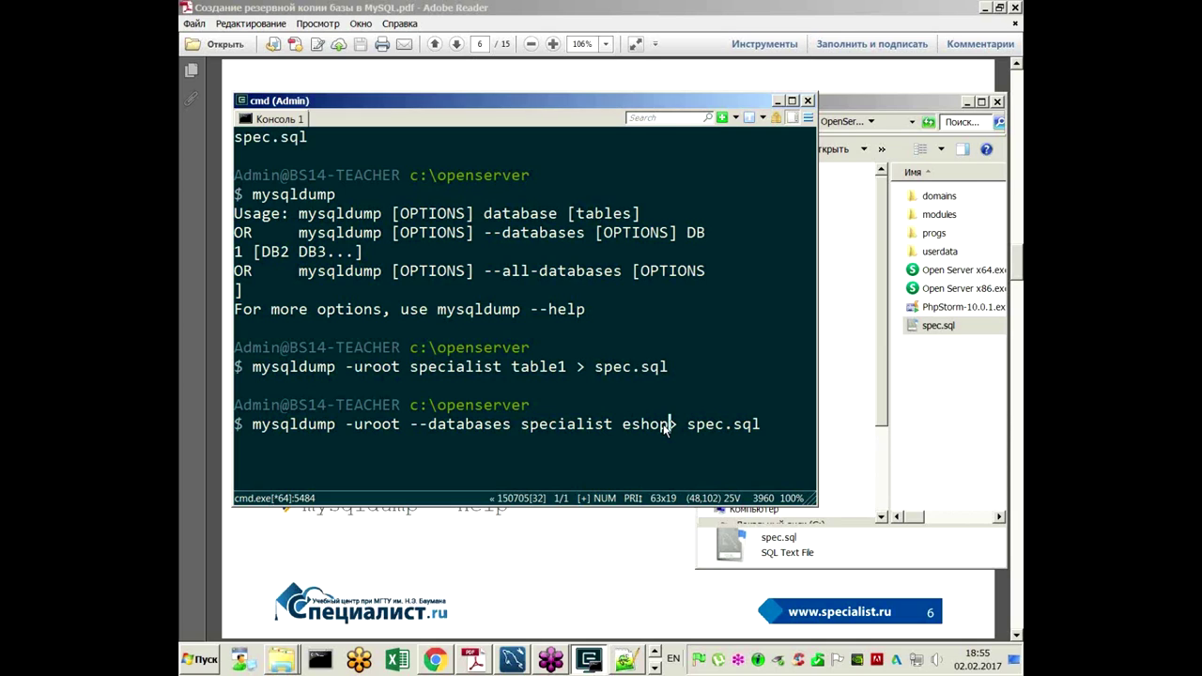
pyautogui.write(' mysql')
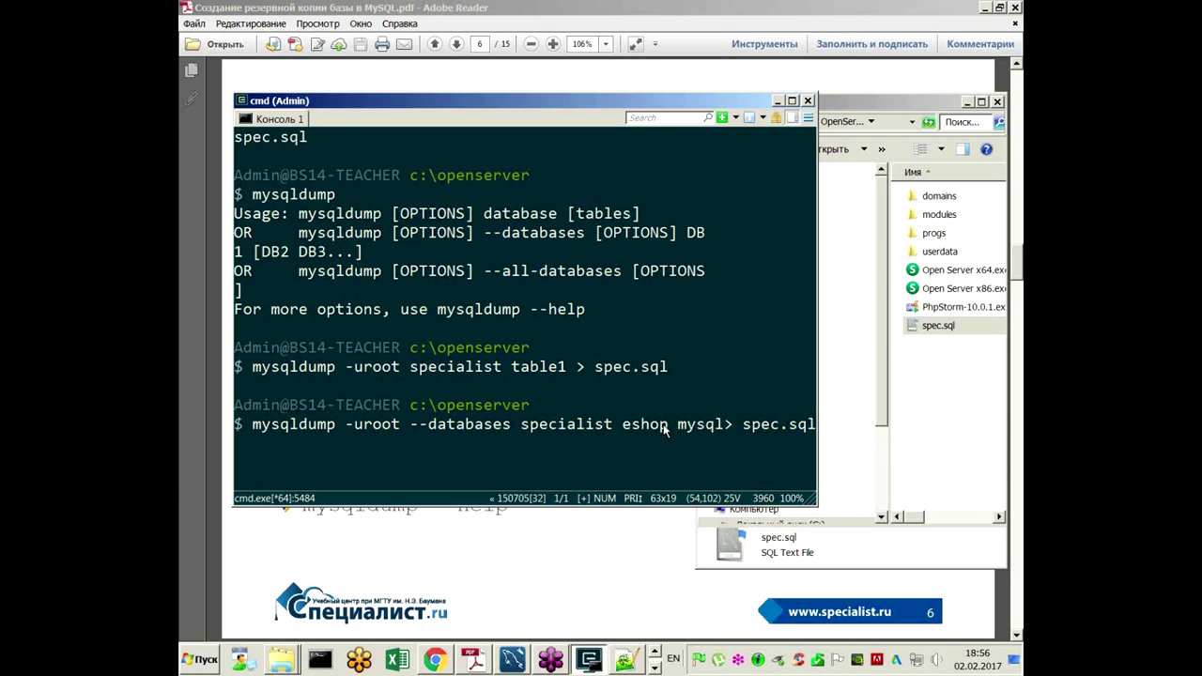
pyautogui.press('Return')
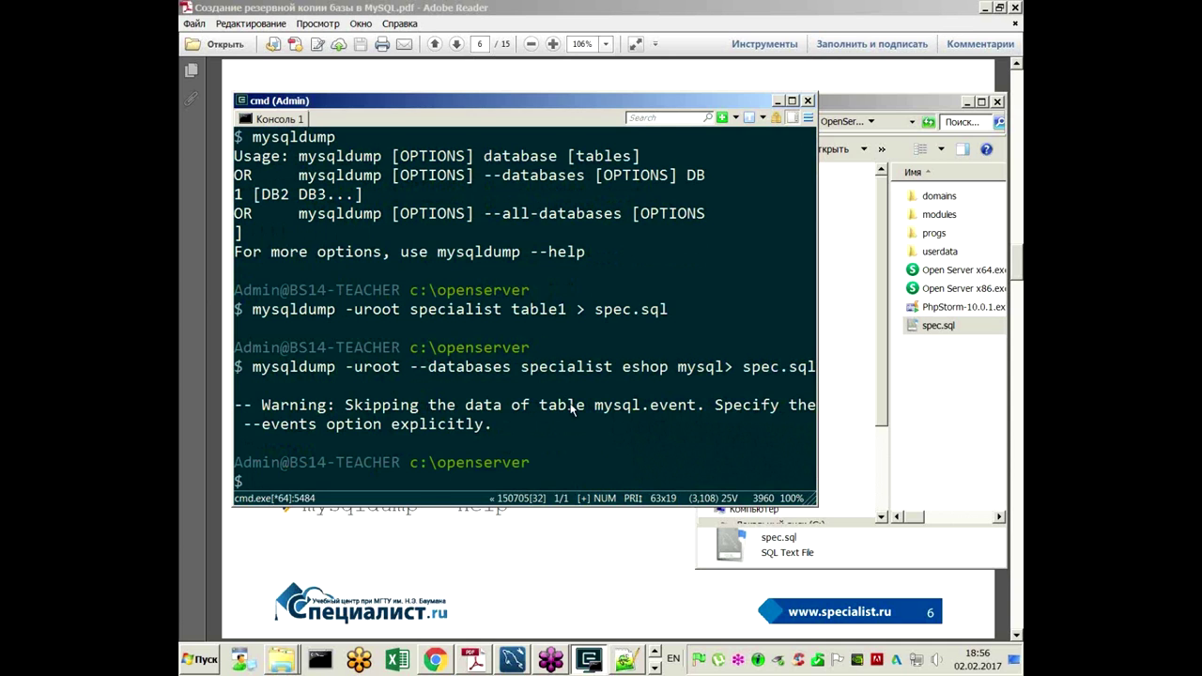
# Step: Reload spec.sql in Notepad++ and mark the CREATE DATABASE statement for specialist
pyautogui.rightClick(939, 328)
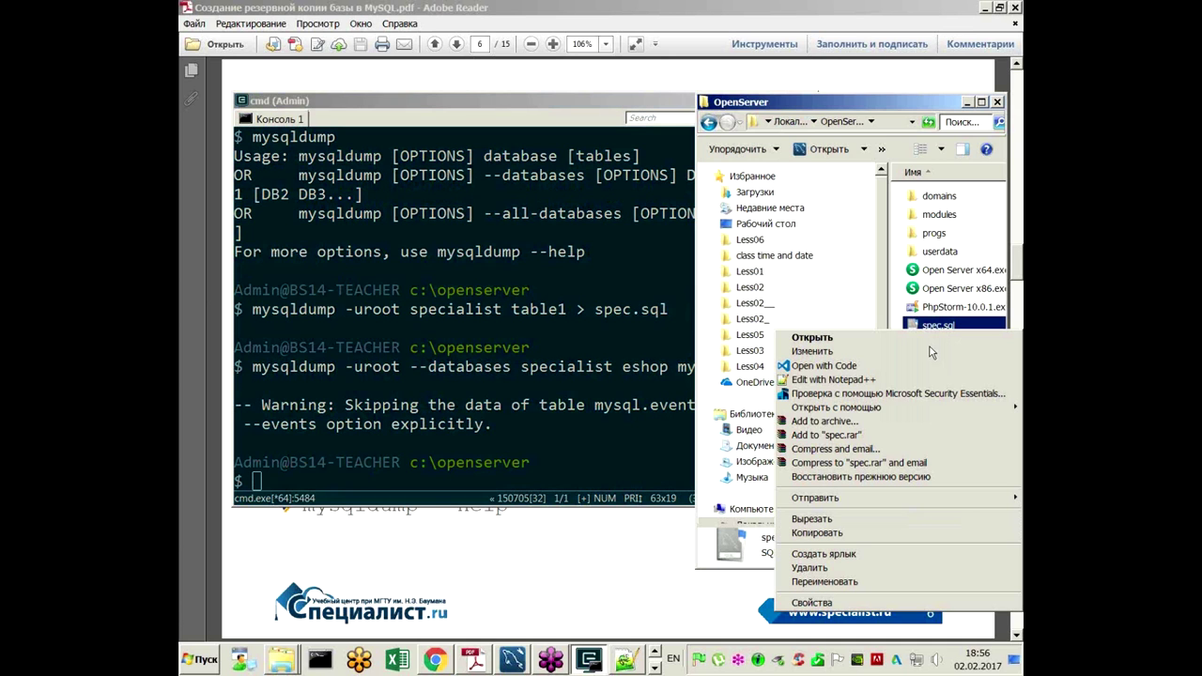
pyautogui.click(798, 380)
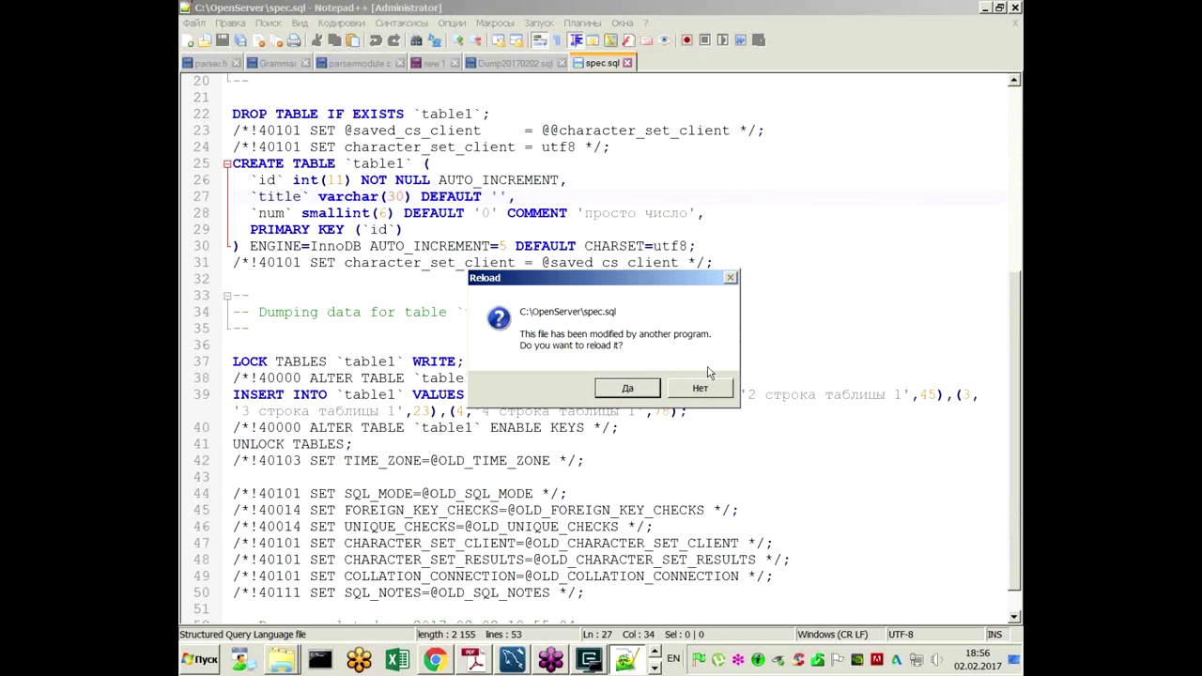
pyautogui.click(628, 389)
pyautogui.scroll(4, 631, 347)
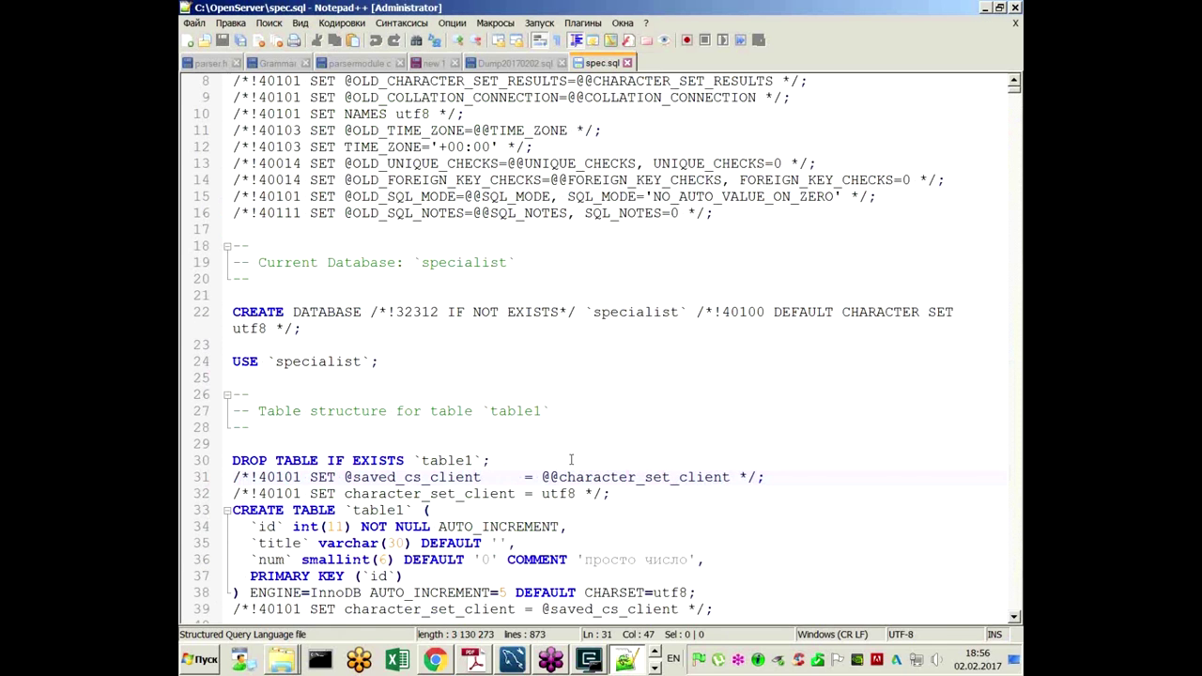
pyautogui.scroll(2, 567, 395)
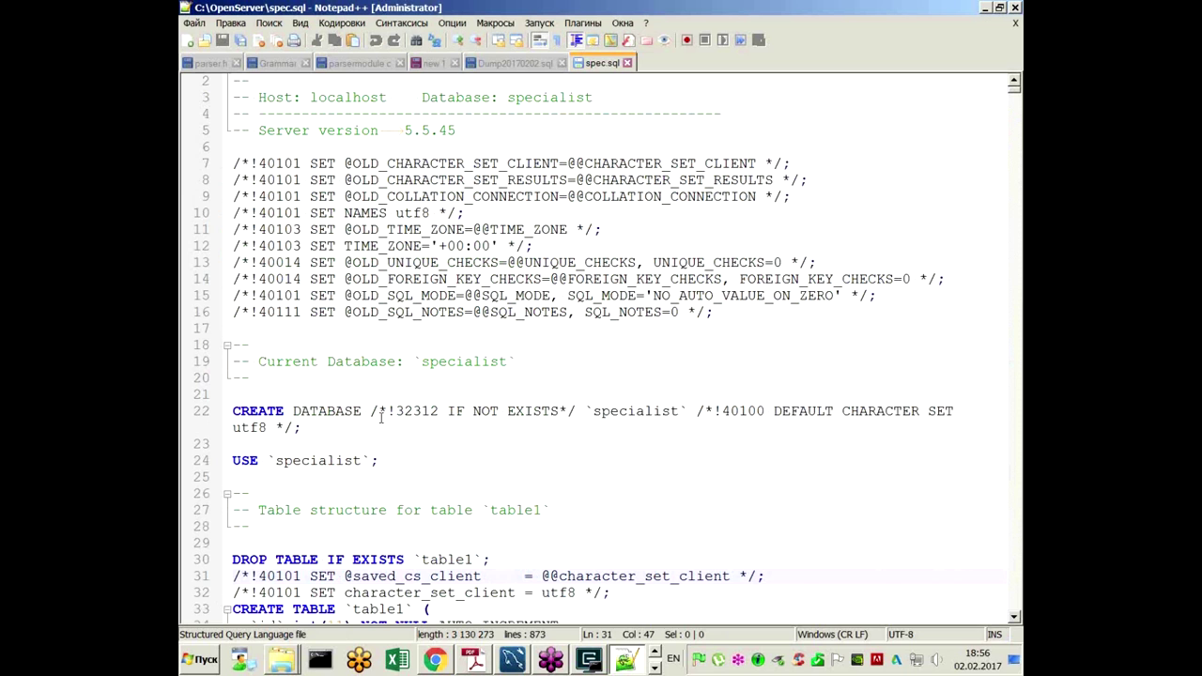
pyautogui.moveTo(364, 411); pyautogui.dragTo(240, 413)
pyautogui.moveTo(602, 413); pyautogui.dragTo(686, 420)
# Step: Scroll down to mark eshop's CREATE DATABASE statement and database name
pyautogui.scroll(-6, 484, 379)
pyautogui.scroll(-5, 484, 379)
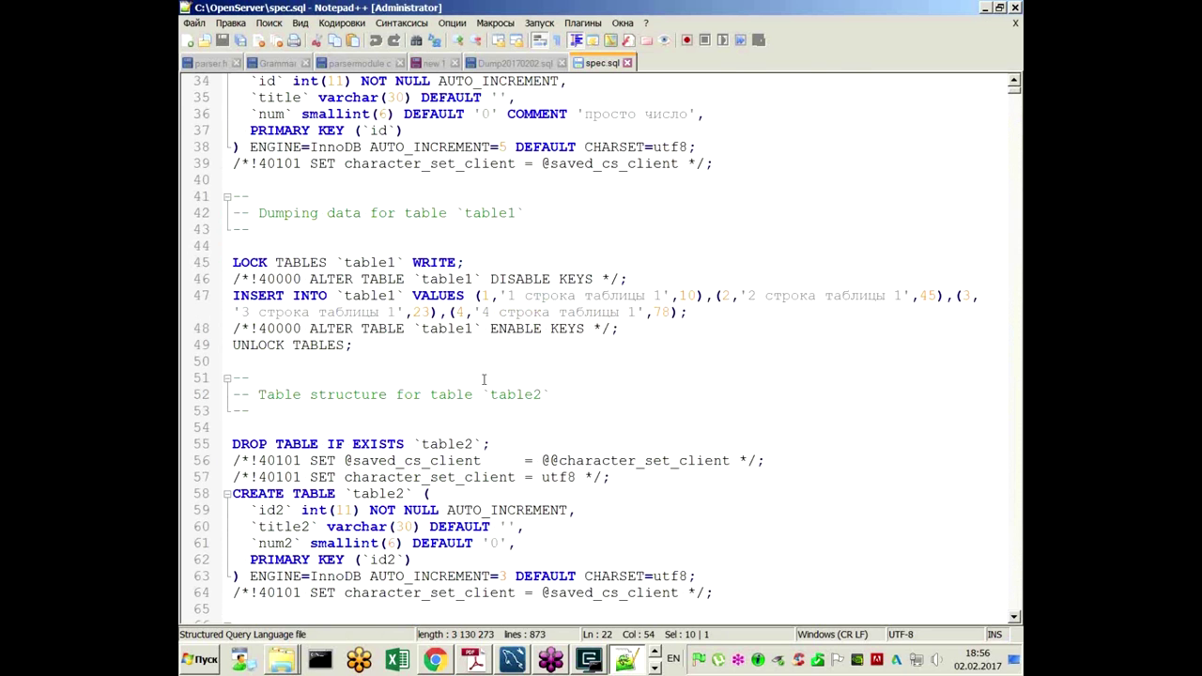
pyautogui.scroll(-7, 483, 380)
pyautogui.scroll(-4, 483, 377)
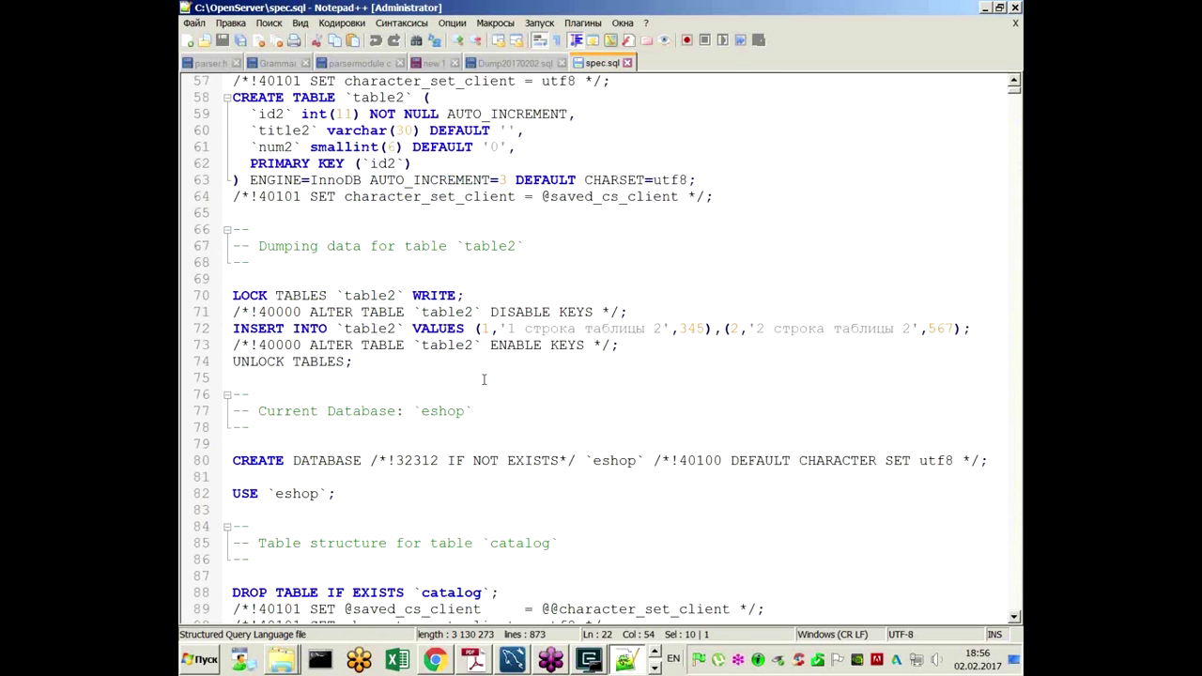
pyautogui.moveTo(364, 312); pyautogui.dragTo(235, 314)
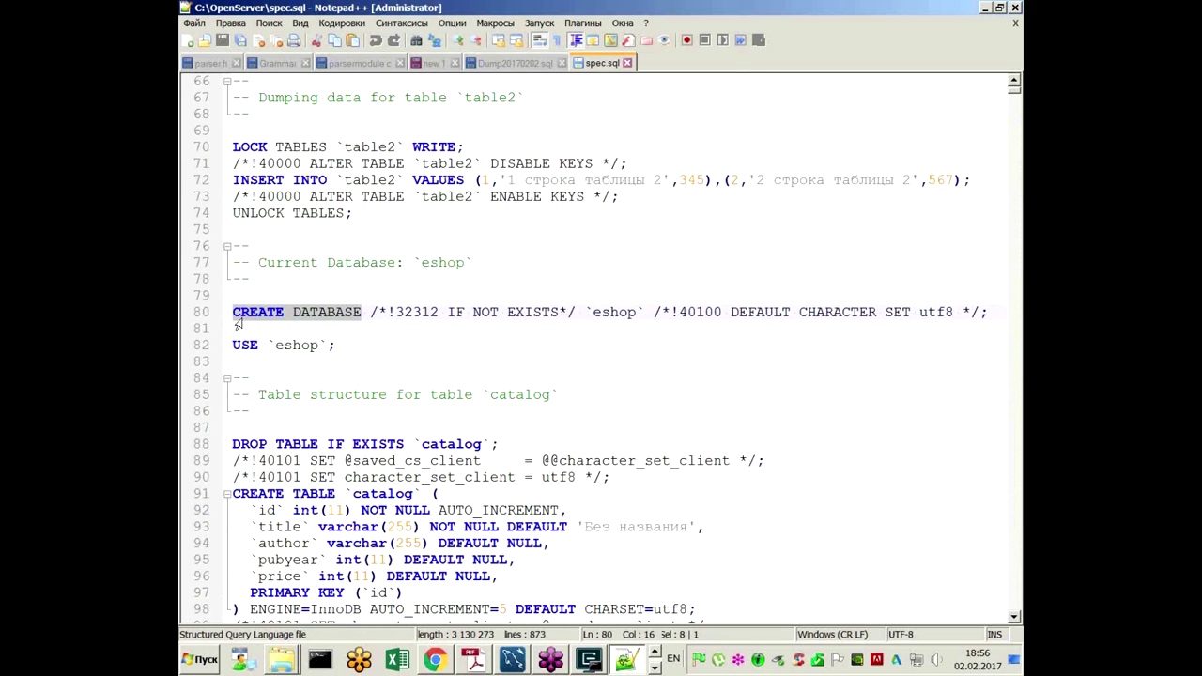
pyautogui.moveTo(646, 312); pyautogui.dragTo(584, 313)
# Step: Mark the mysql database name further down, then minimize Notepad++
pyautogui.scroll(-2, 566, 354)
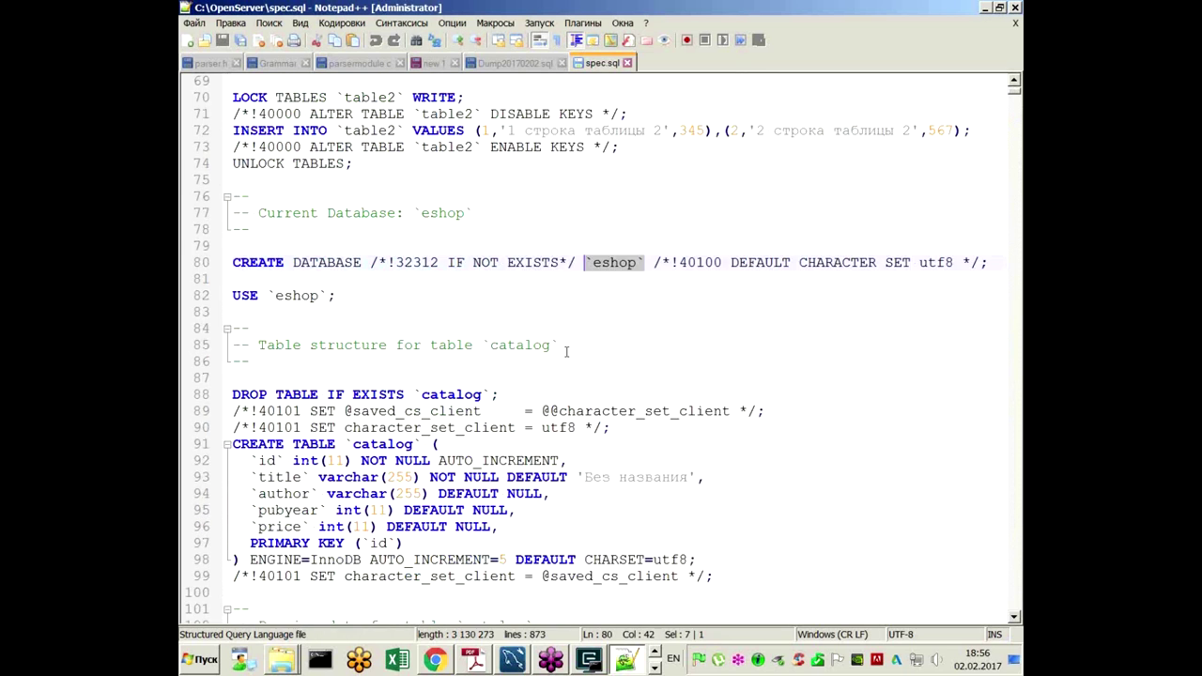
pyautogui.scroll(-2, 570, 346)
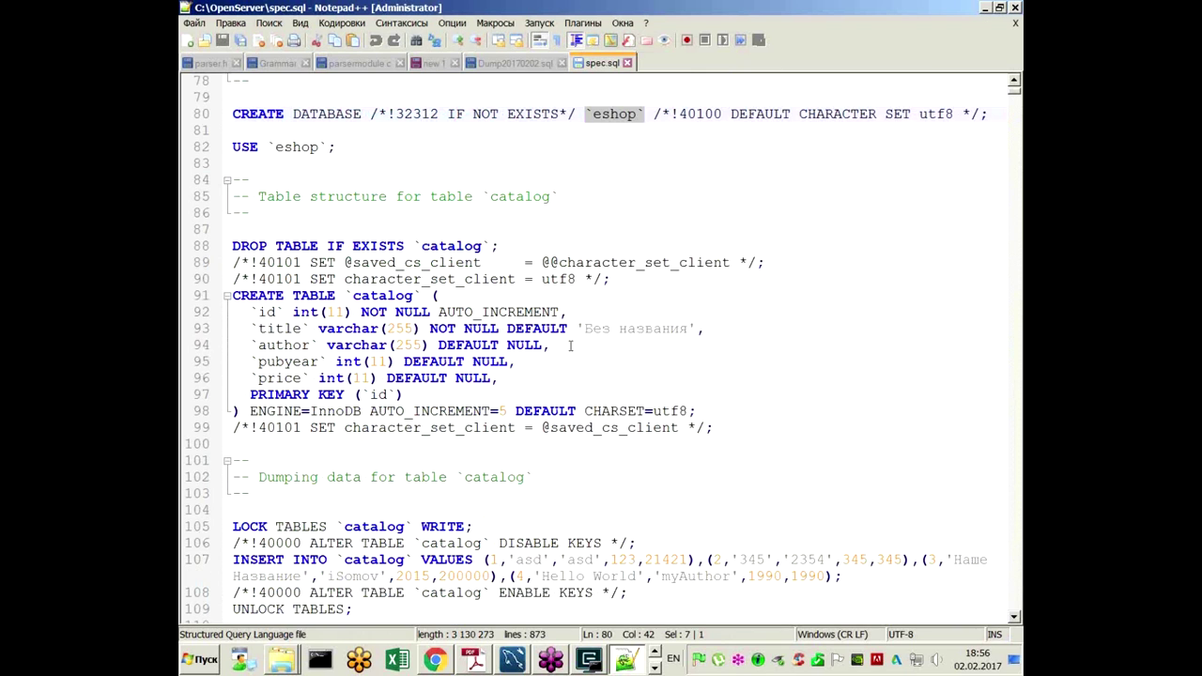
pyautogui.scroll(-15, 570, 347)
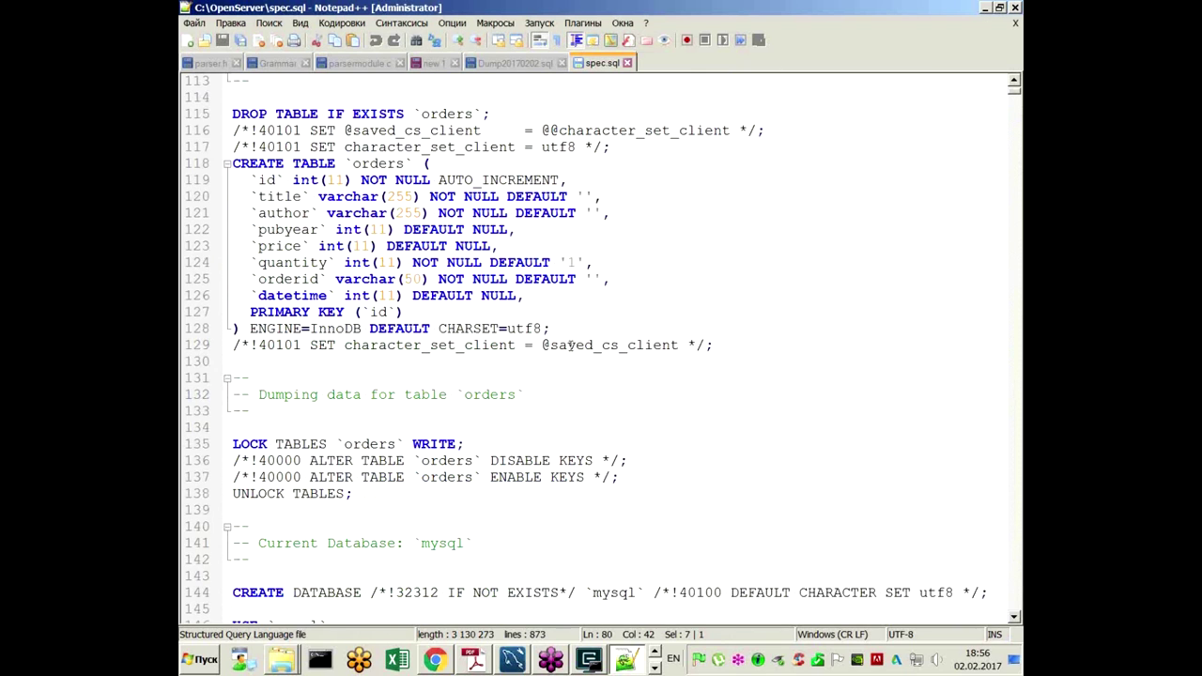
pyautogui.scroll(-2, 570, 346)
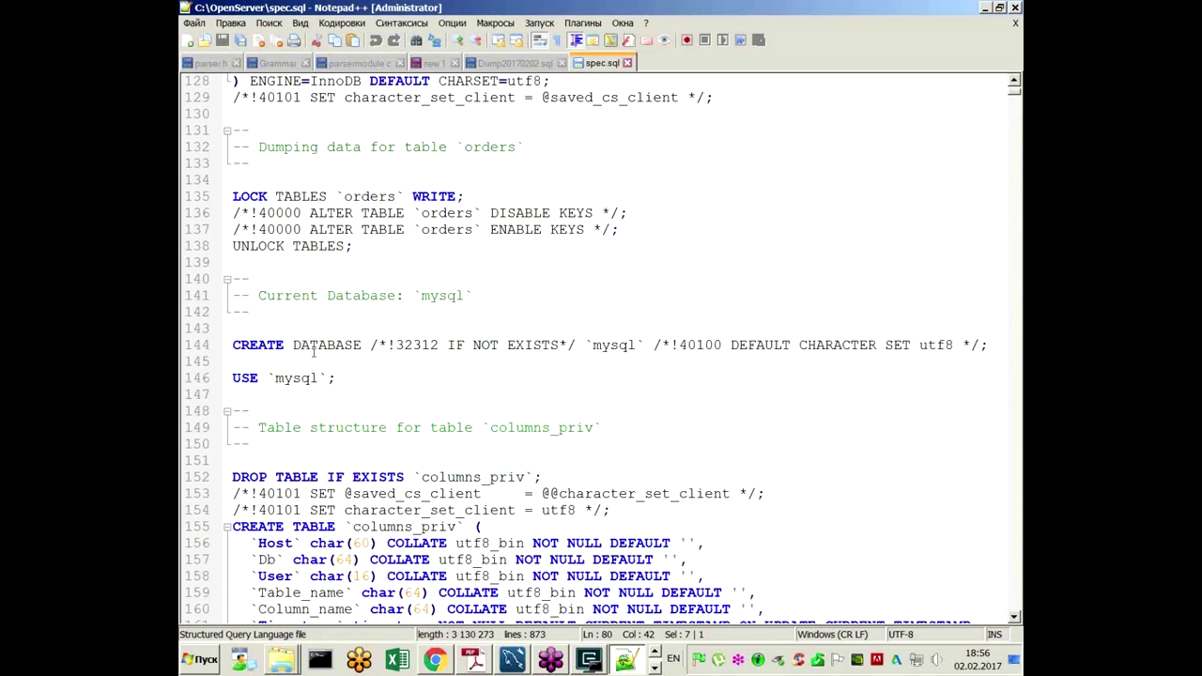
pyautogui.moveTo(637, 344); pyautogui.dragTo(574, 344)
pyautogui.click(557, 383)
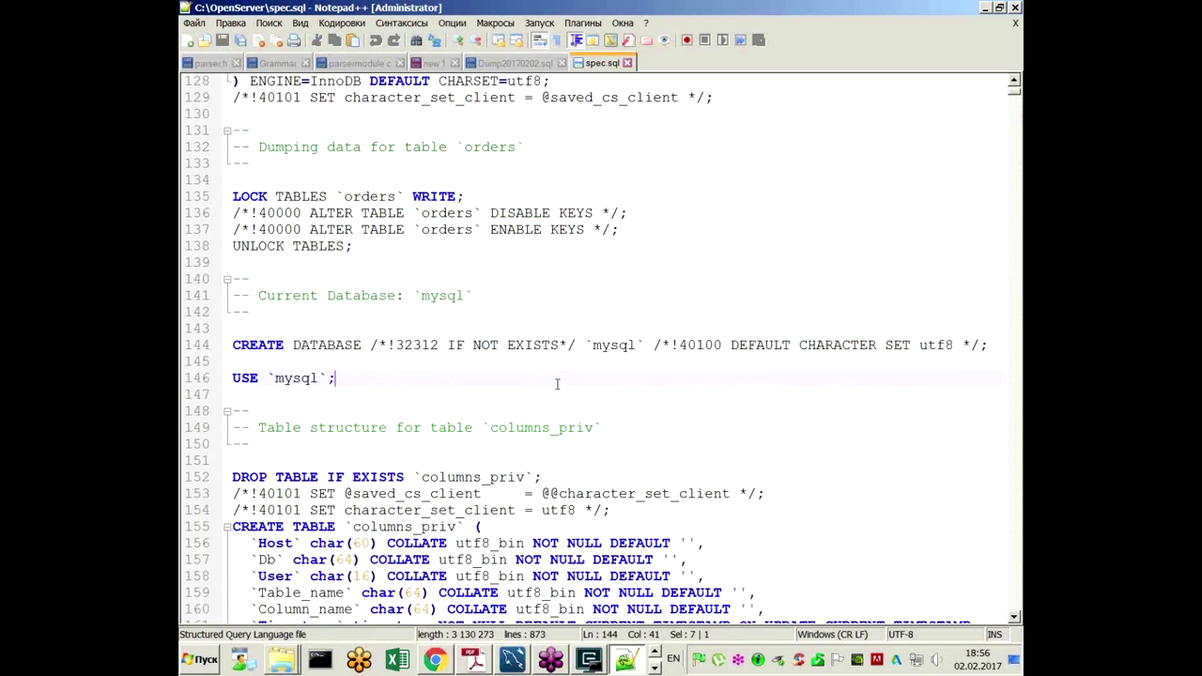
pyautogui.click(985, 8)
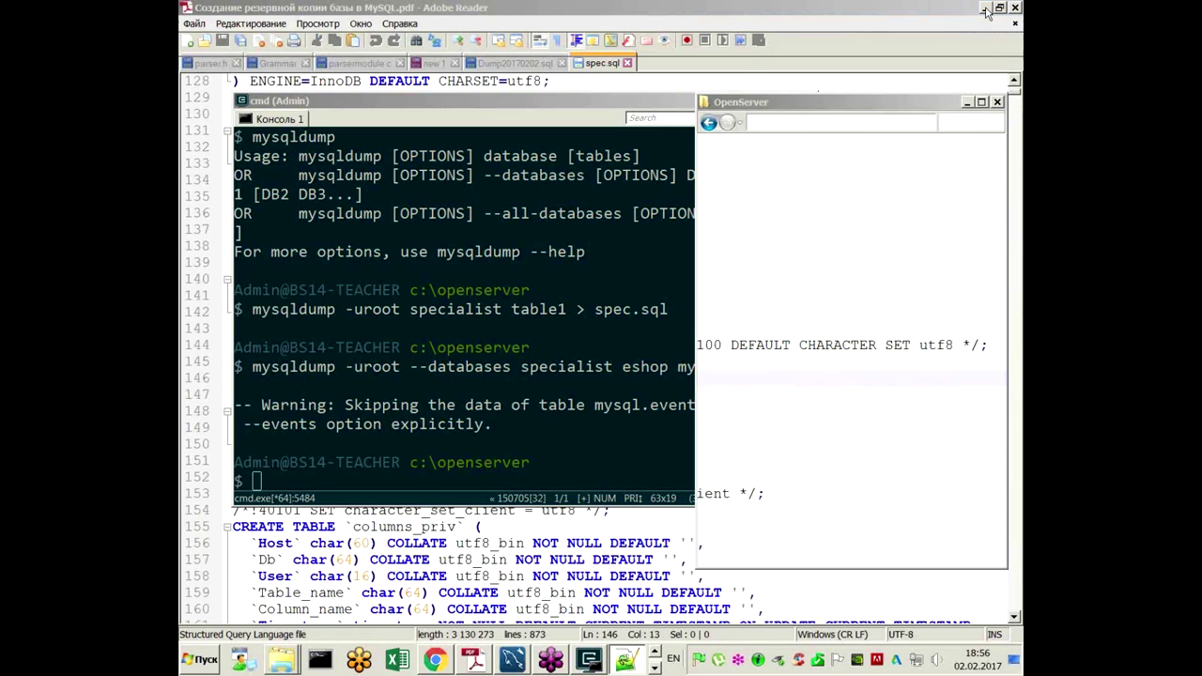
# Step: Highlight the --databases option on the mysqldump slide, then return to the console
pyautogui.click(551, 577)
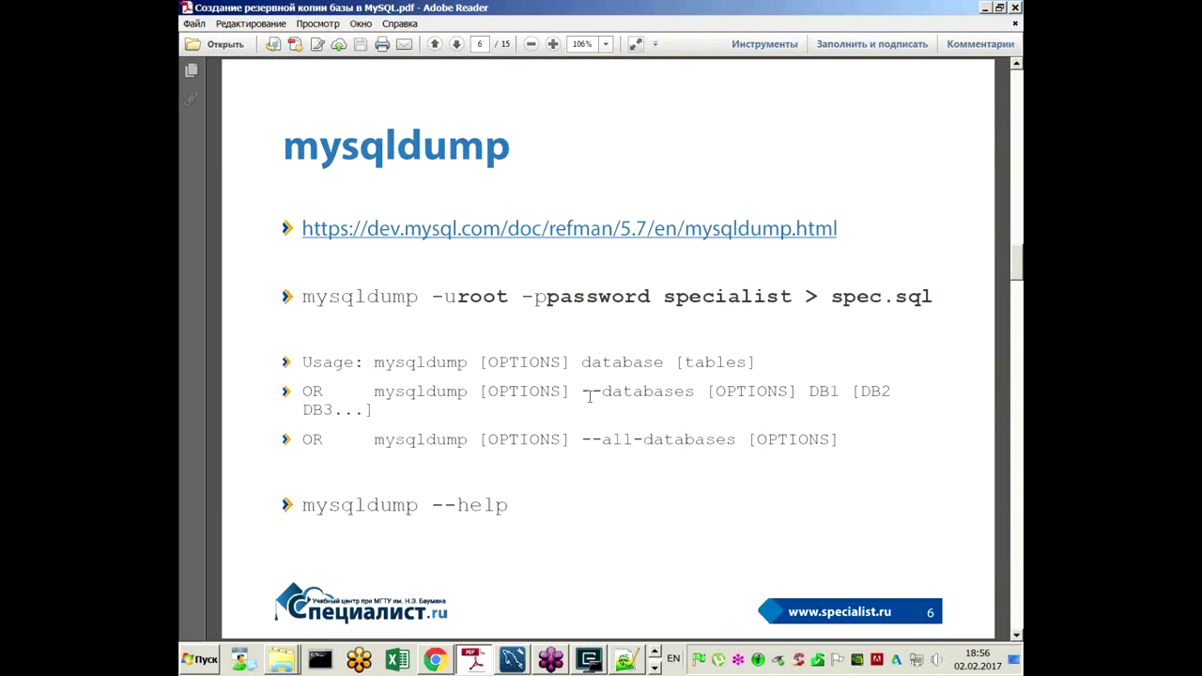
pyautogui.doubleClick(692, 392)
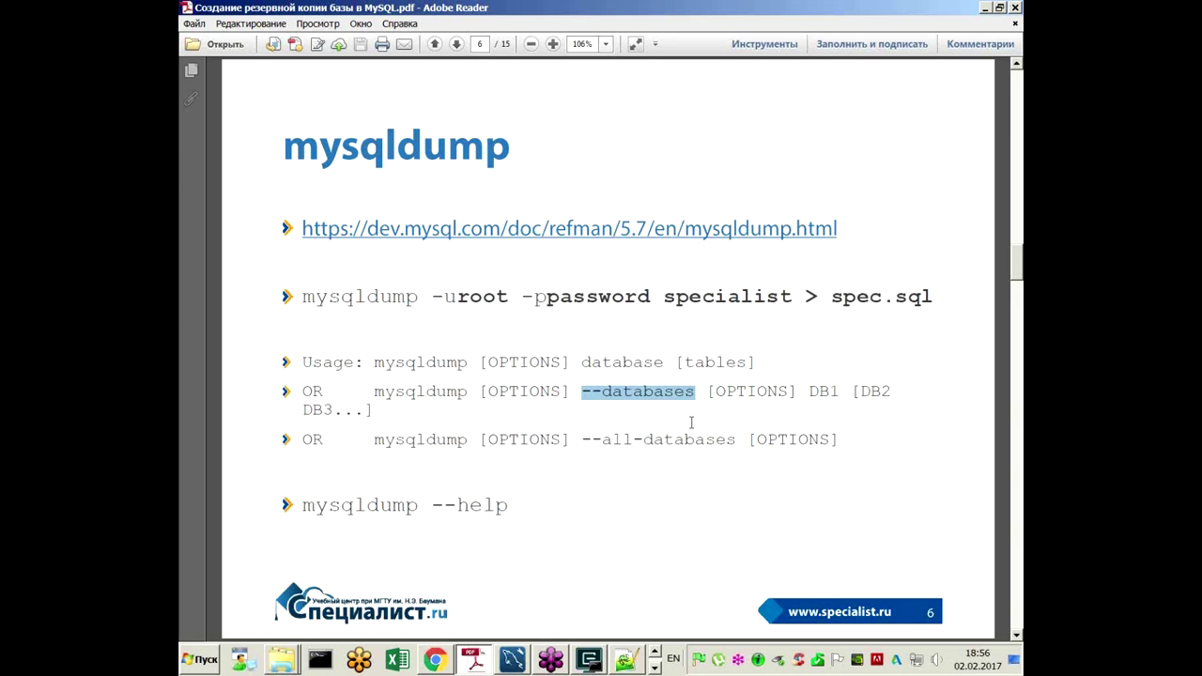
pyautogui.click(590, 660)
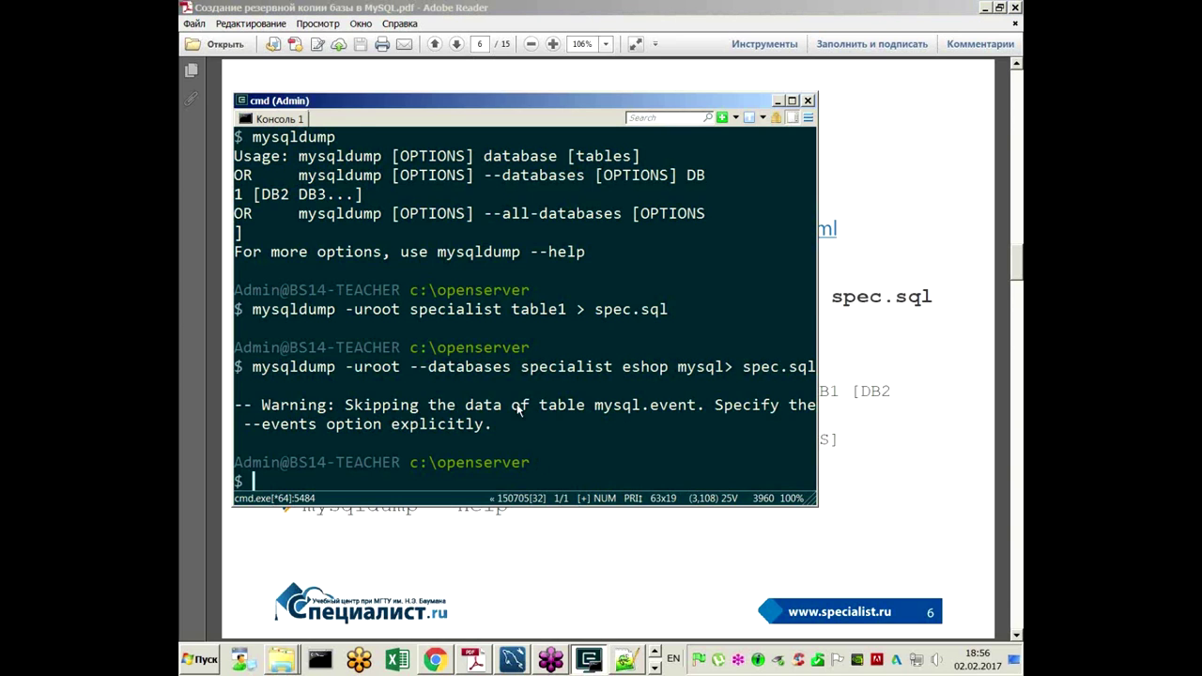
pyautogui.scroll(-1, 545, 406)
# Step: Edit the recalled command into mysqldump -uroot --all-databases > spec.sql and submit it
pyautogui.press('Up')
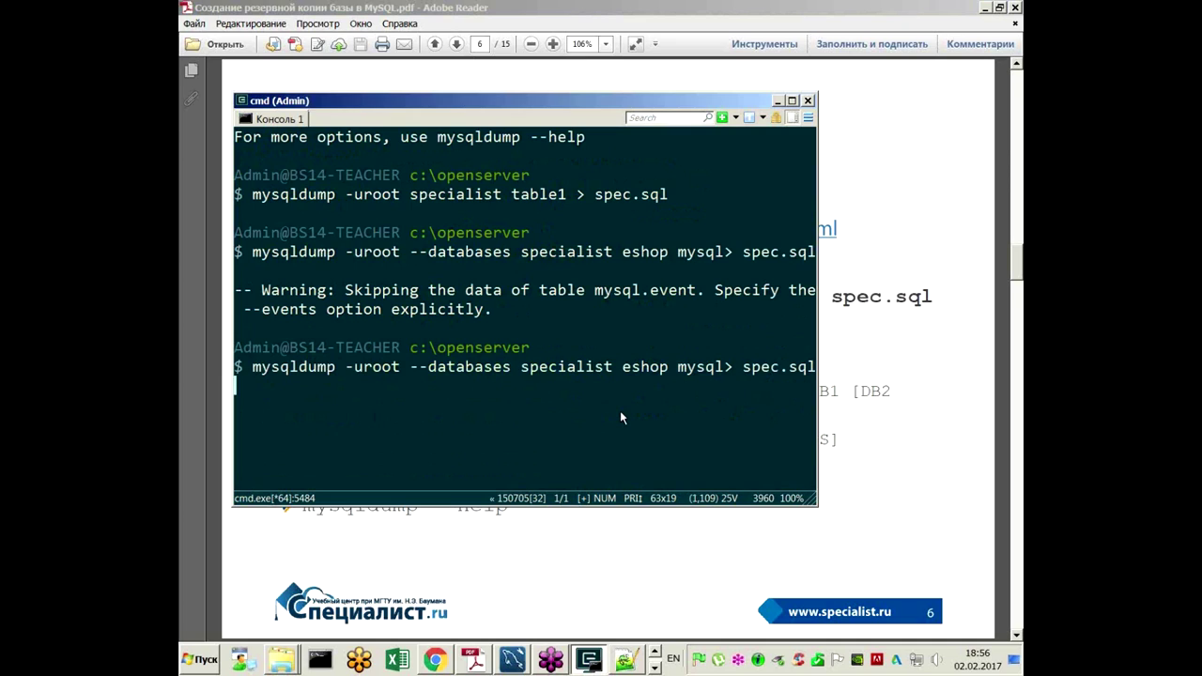
pyautogui.hotkey('ctrl', 'Left')
pyautogui.hotkey('ctrl', 'Left')
pyautogui.press('Right')
pyautogui.press('Right')
pyautogui.press('Right')
pyautogui.press('Right')
pyautogui.press('Right')
pyautogui.press('BackSpace')
pyautogui.press('BackSpace')
pyautogui.press('BackSpace')
pyautogui.press('BackSpace')
pyautogui.press('BackSpace')
pyautogui.press('BackSpace')
pyautogui.press('BackSpace')
pyautogui.press('BackSpace')
pyautogui.press('BackSpace')
pyautogui.press('BackSpace')
pyautogui.press('BackSpace')
pyautogui.press('BackSpace')
pyautogui.press('BackSpace')
pyautogui.press('BackSpace')
pyautogui.press('BackSpace')
pyautogui.press('BackSpace')
pyautogui.press('BackSpace')
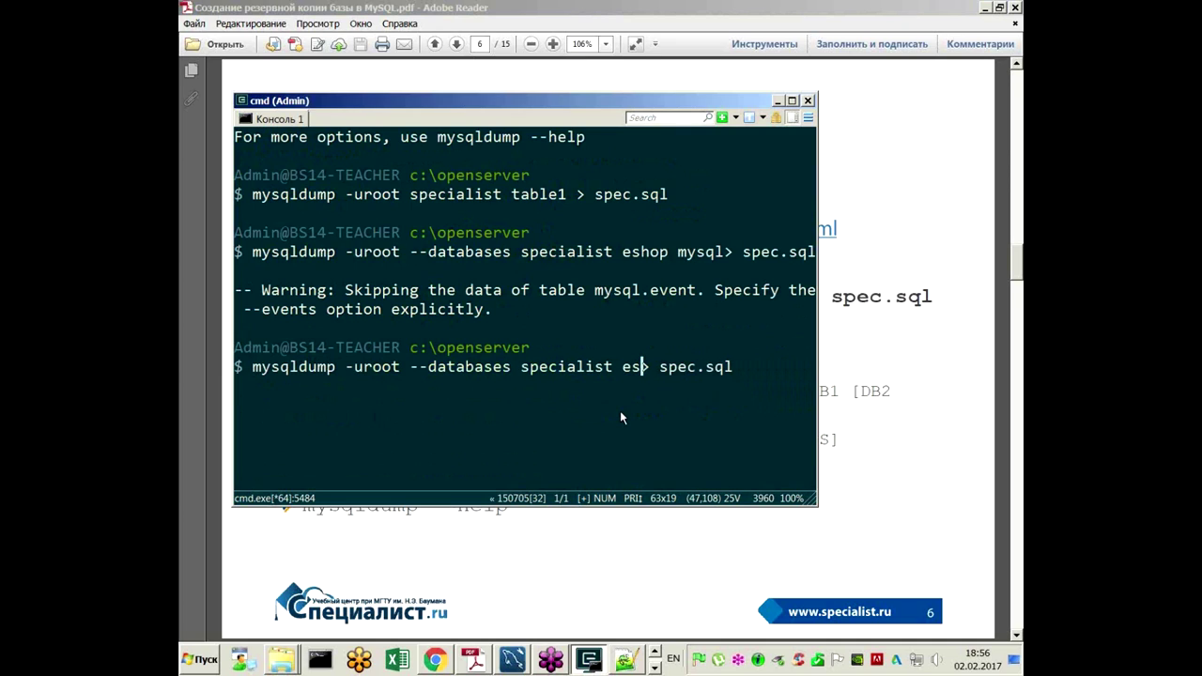
pyautogui.press('BackSpace')
pyautogui.press('BackSpace')
pyautogui.press('BackSpace')
pyautogui.press('BackSpace')
pyautogui.press('BackSpace')
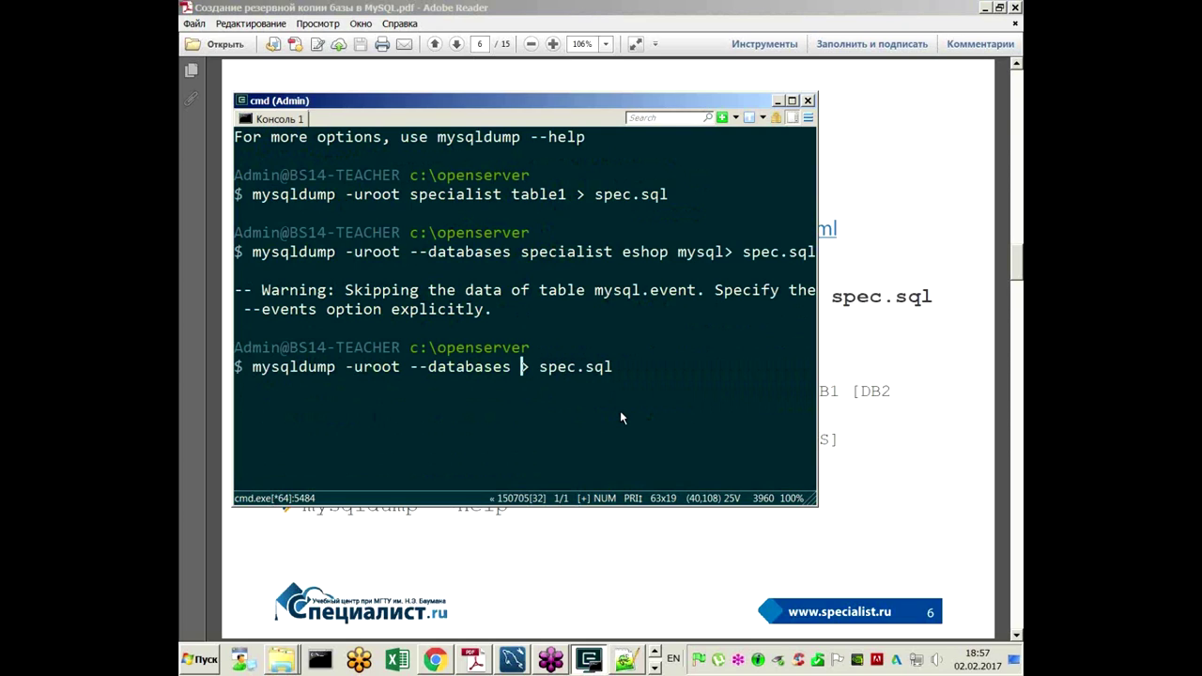
pyautogui.hotkey('ctrl', 'Left')
pyautogui.press('Right')
pyautogui.press('Right')
pyautogui.write('all-')
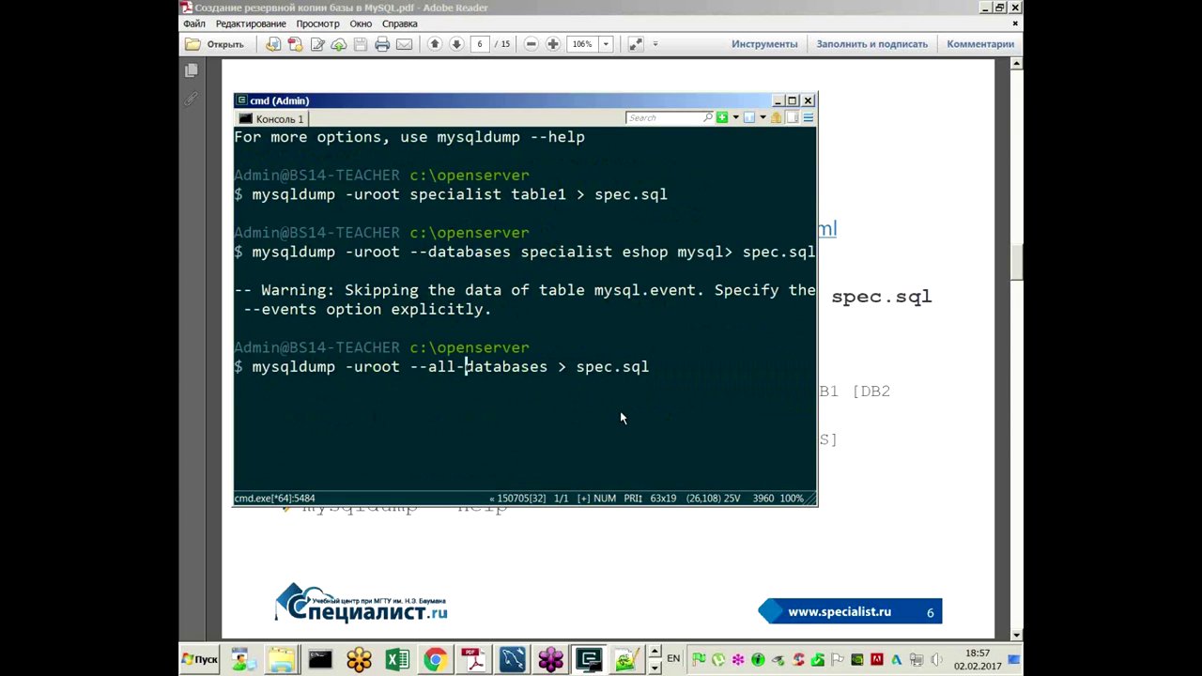
pyautogui.press('Return')
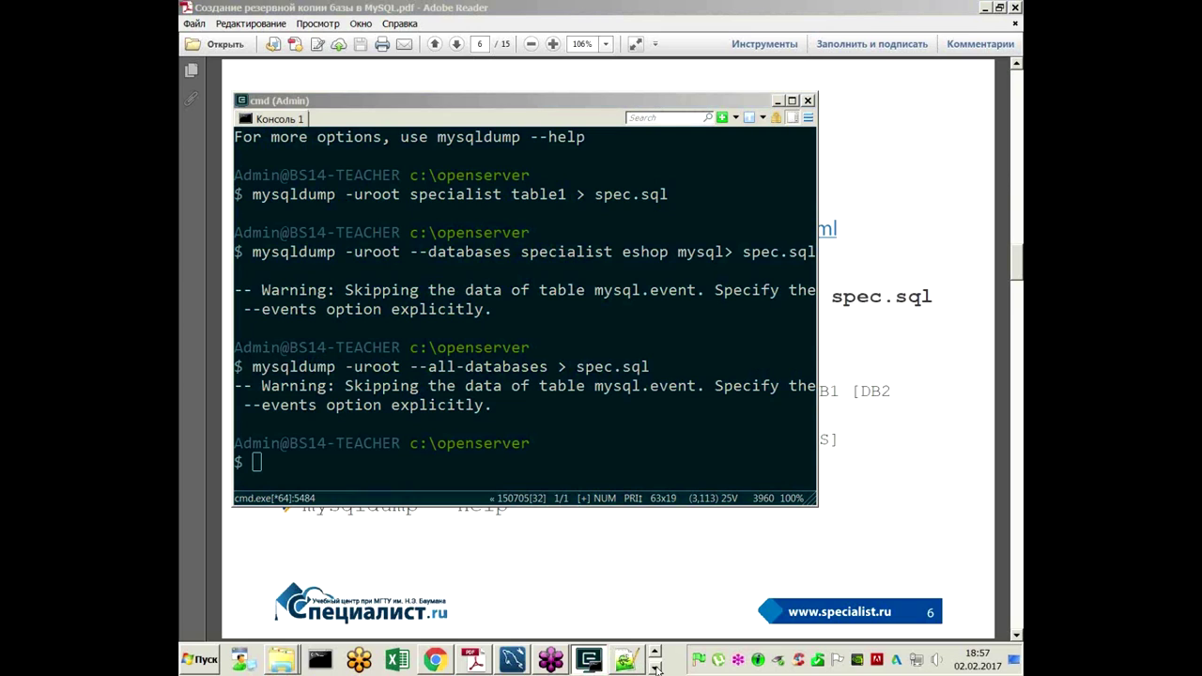
# Step: Look through the open taskbar windows, checking the Notepad++ window's options
pyautogui.click(654, 667)
pyautogui.click(656, 664)
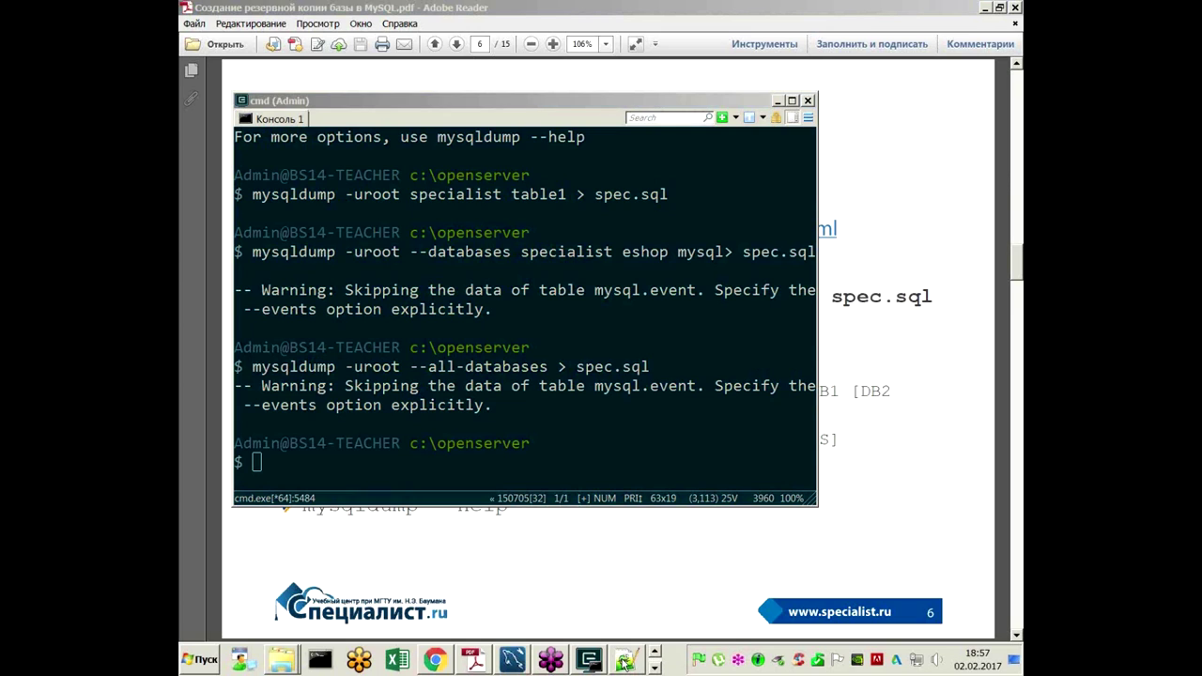
pyautogui.rightClick(625, 662)
pyautogui.click(625, 662)
pyautogui.rightClick(624, 662)
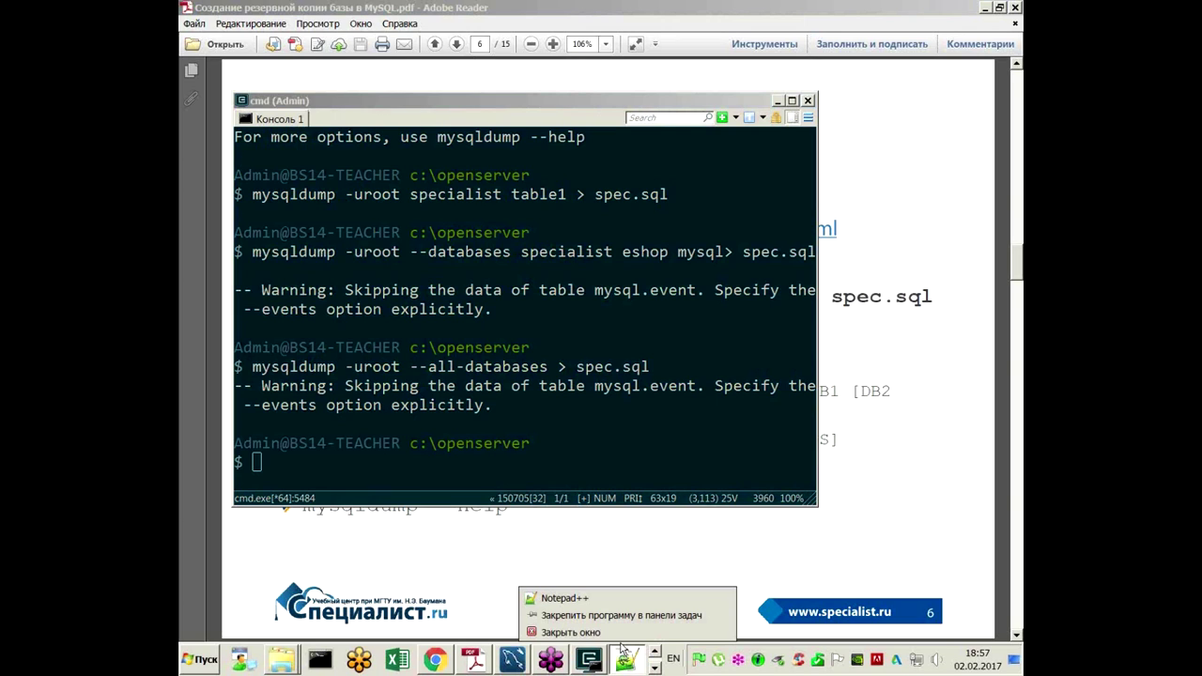
pyautogui.click(624, 662)
# Step: Open the OpenServer folder and open spec.sql with Edit with Notepad++
pyautogui.rightClick(280, 659)
pyautogui.click(324, 601)
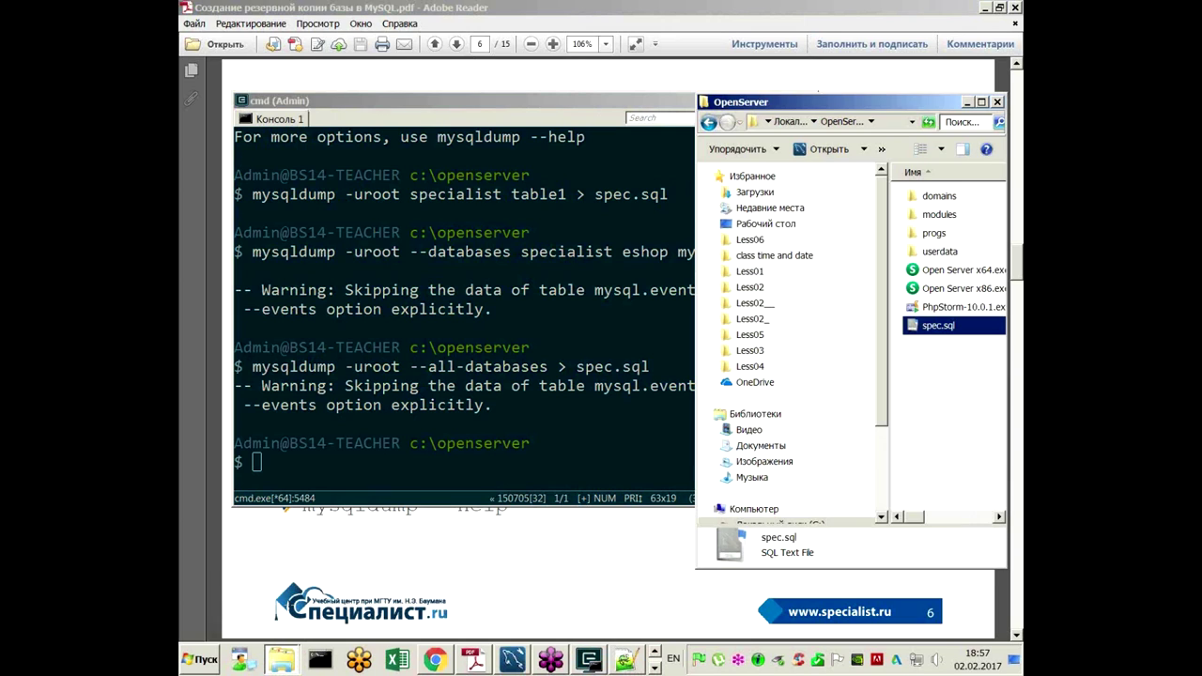
pyautogui.rightClick(928, 328)
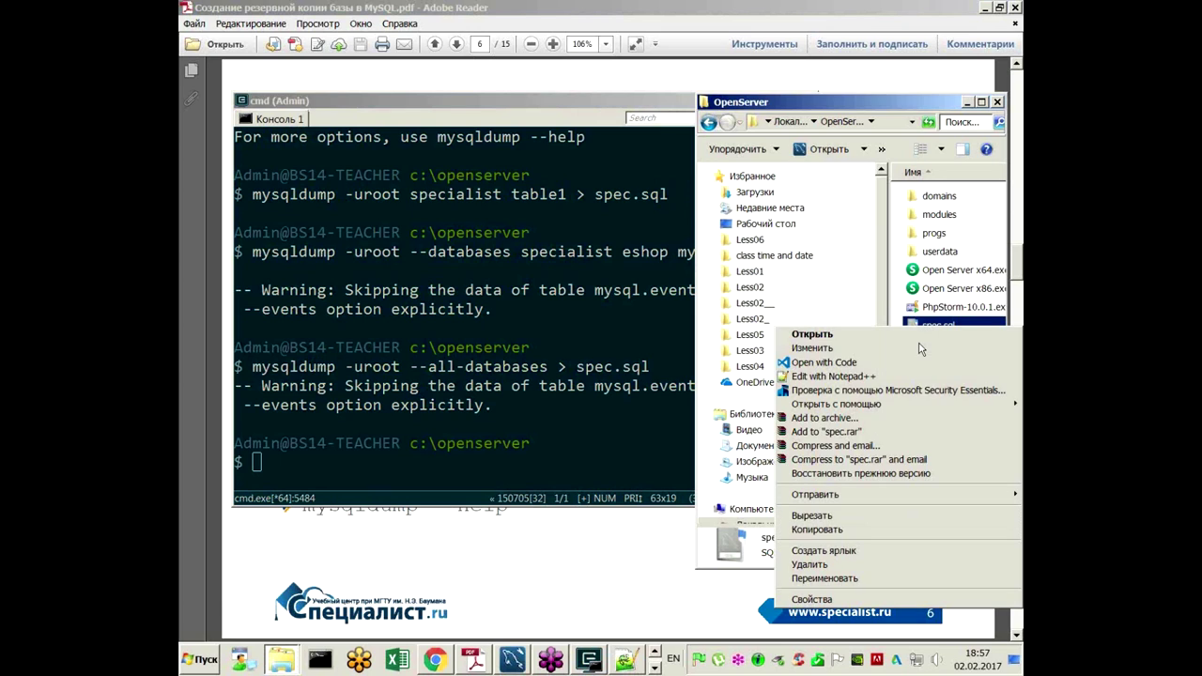
pyautogui.click(928, 373)
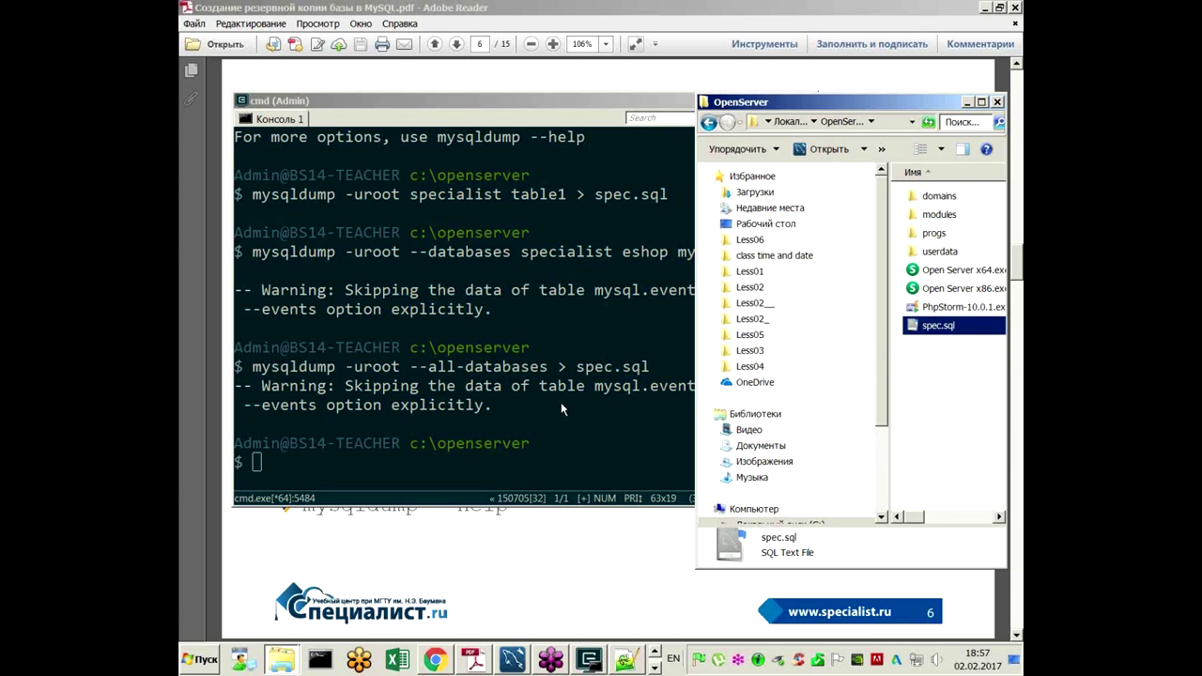
pyautogui.click(355, 450)
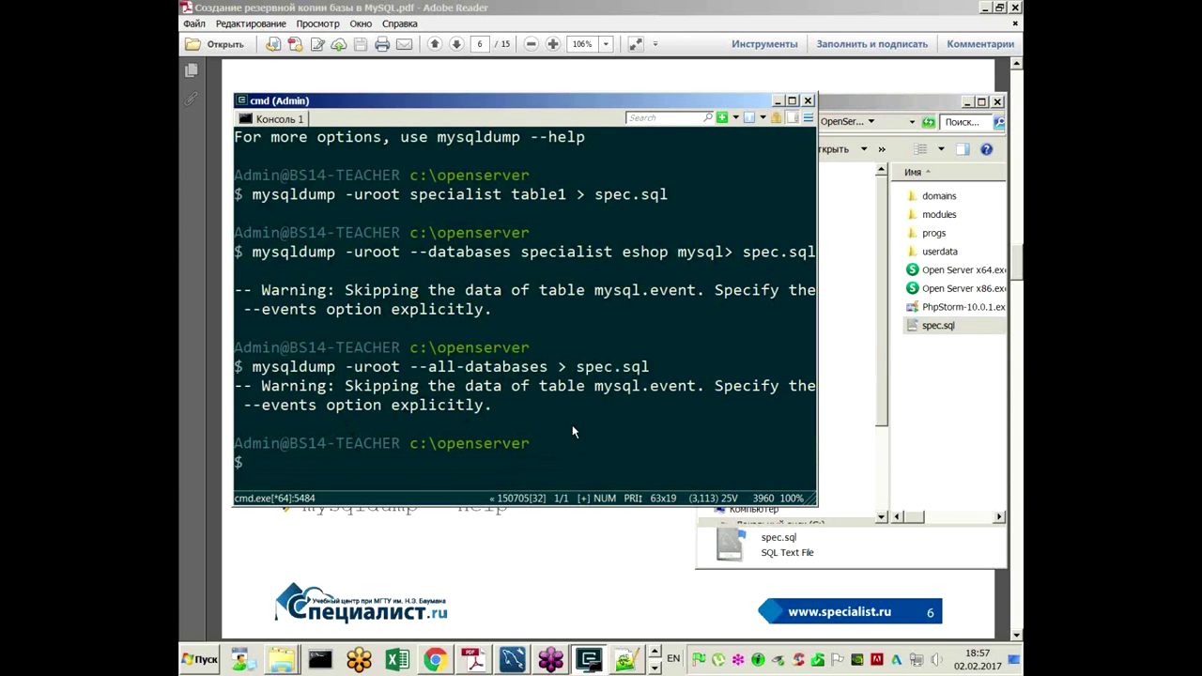
# Step: Widen the OpenServer folder window and open spec.sql in Notepad (Блокнот)
pyautogui.moveTo(917, 103); pyautogui.dragTo(809, 94)
pyautogui.moveTo(896, 343); pyautogui.dragTo(1005, 344)
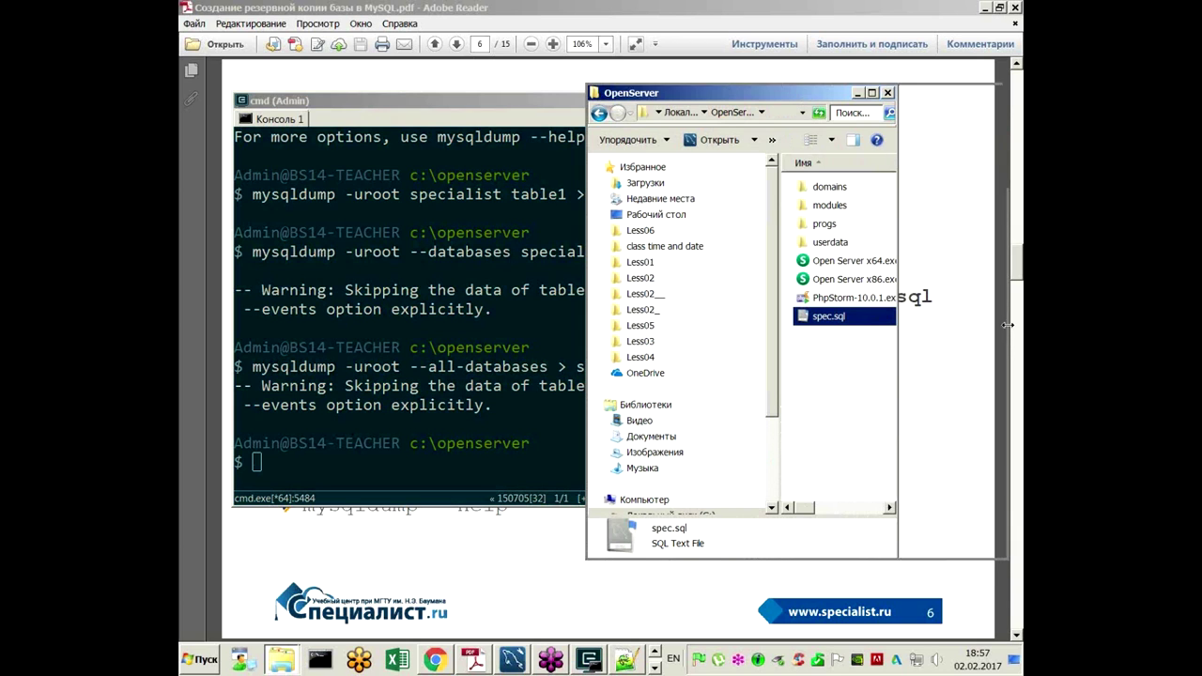
pyautogui.rightClick(821, 321)
pyautogui.click(823, 357)
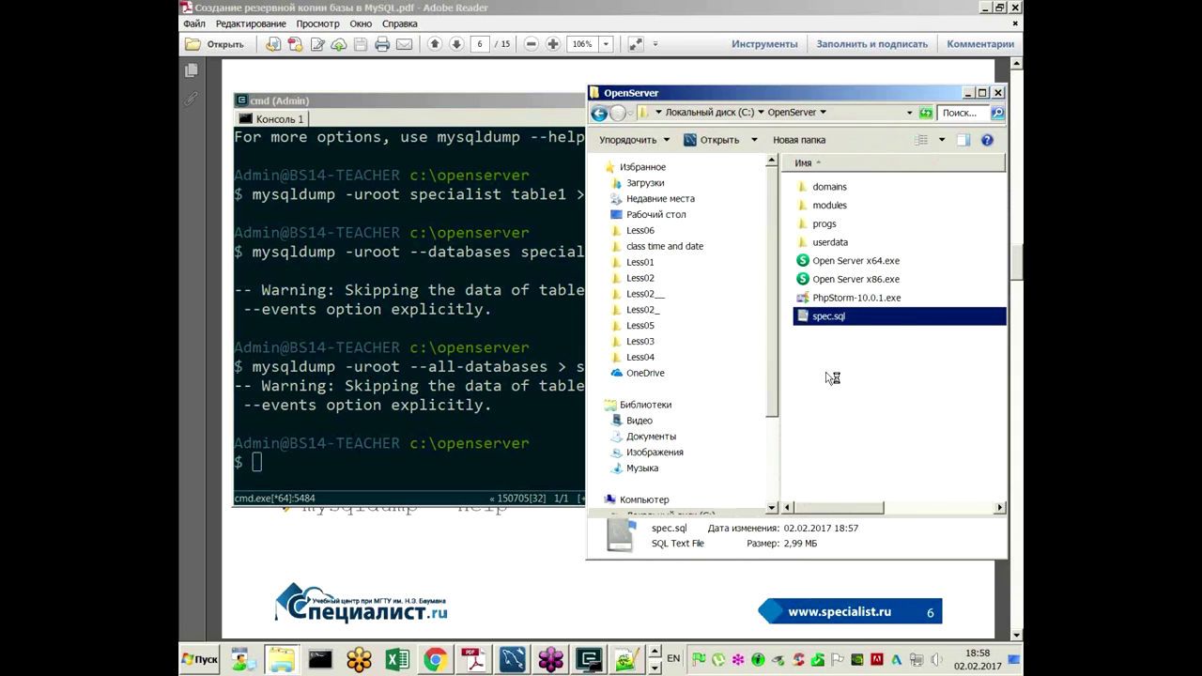
pyautogui.rightClick(835, 319)
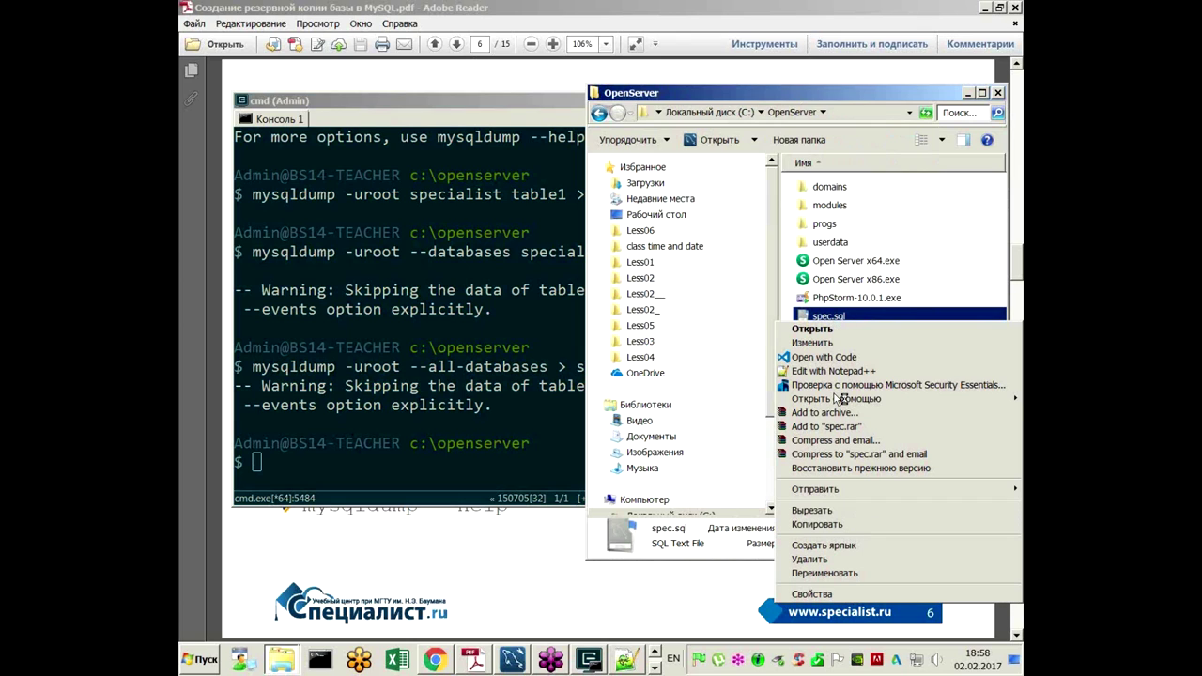
pyautogui.moveTo(839, 399)
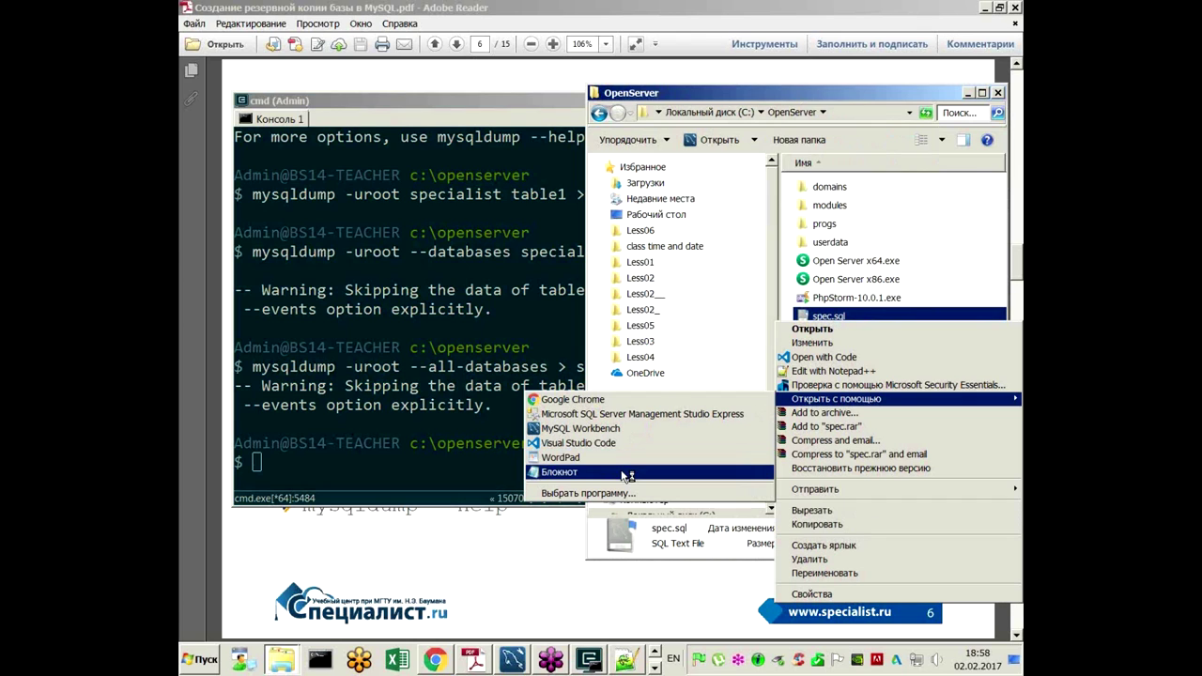
pyautogui.click(621, 471)
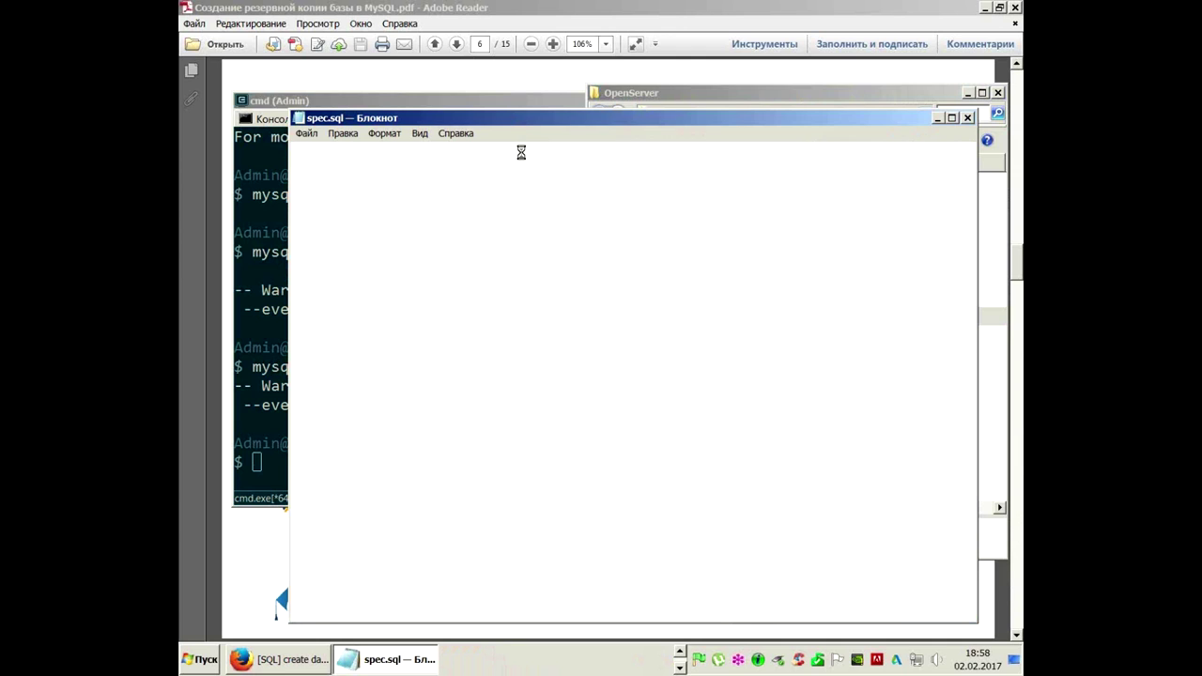
# Step: Check in spec.sql's Свойства that the dump is about 2,99 MB
pyautogui.click(982, 355)
pyautogui.rightClick(837, 320)
pyautogui.click(813, 590)
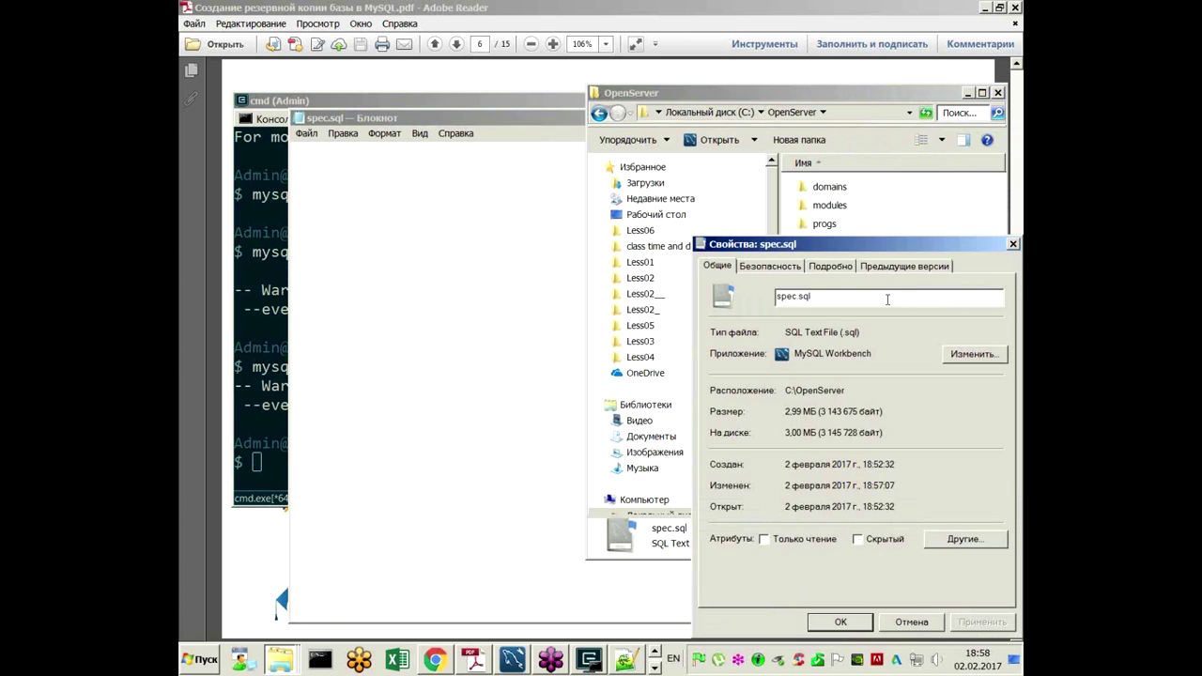
pyautogui.click(1012, 244)
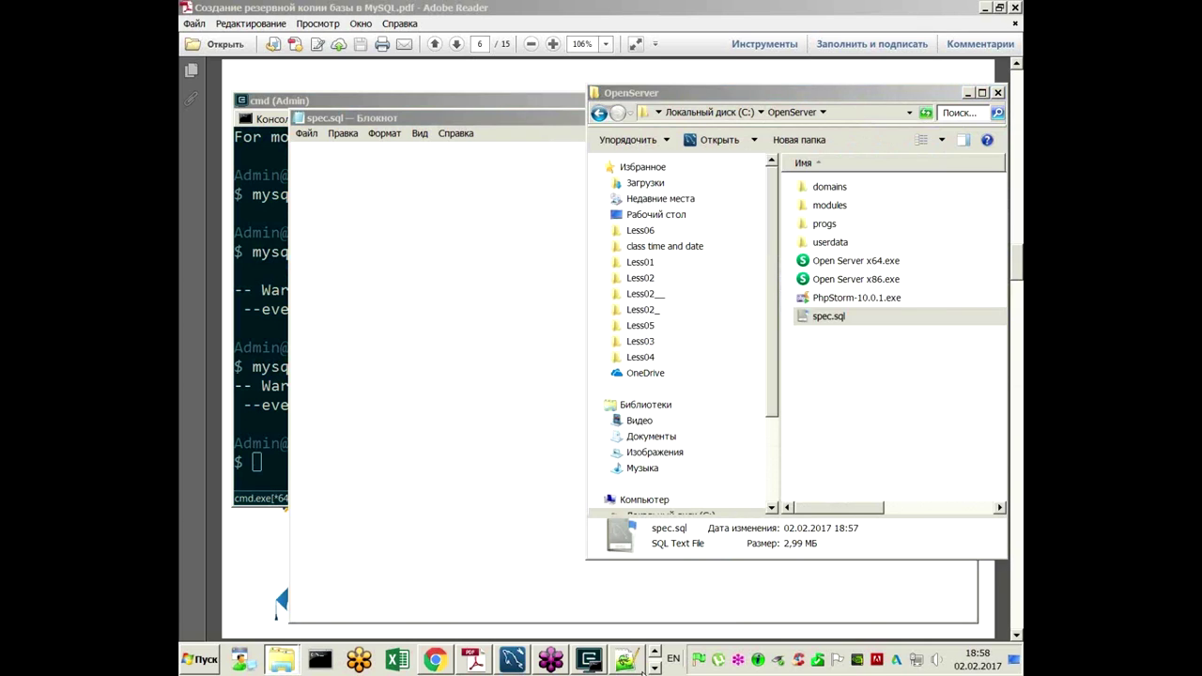
pyautogui.click(650, 669)
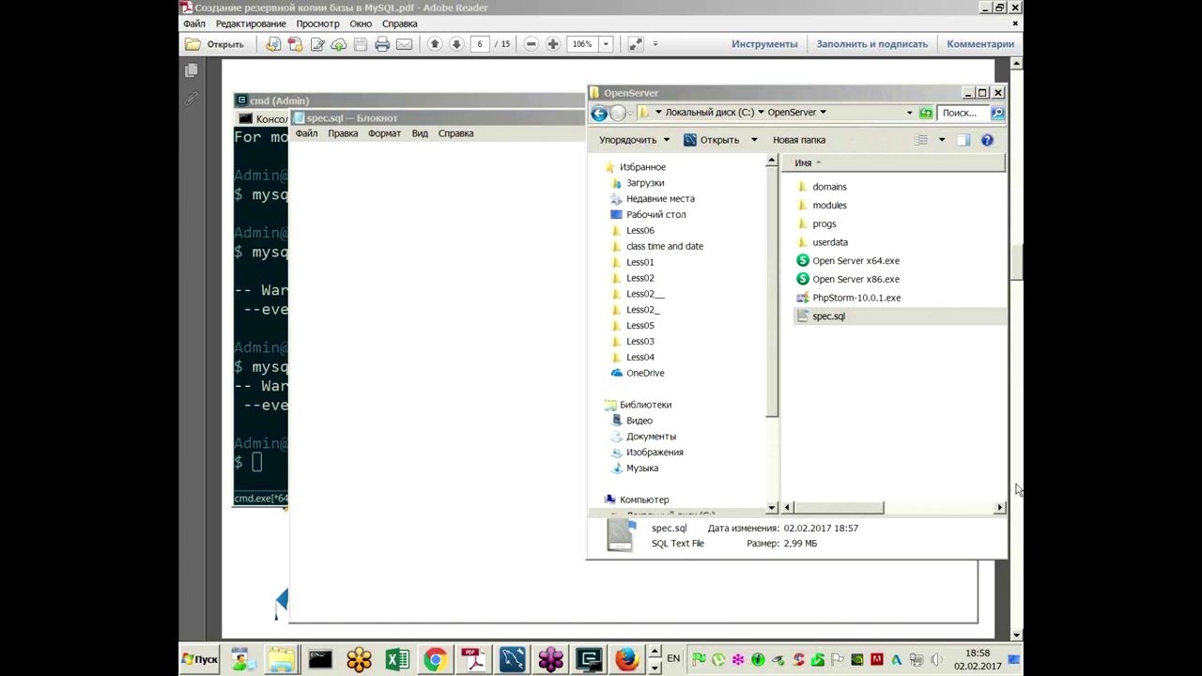
pyautogui.click(838, 37)
pyautogui.click(836, 34)
# Step: Close the unresponsive Notepad without searching for a solution
pyautogui.click(968, 93)
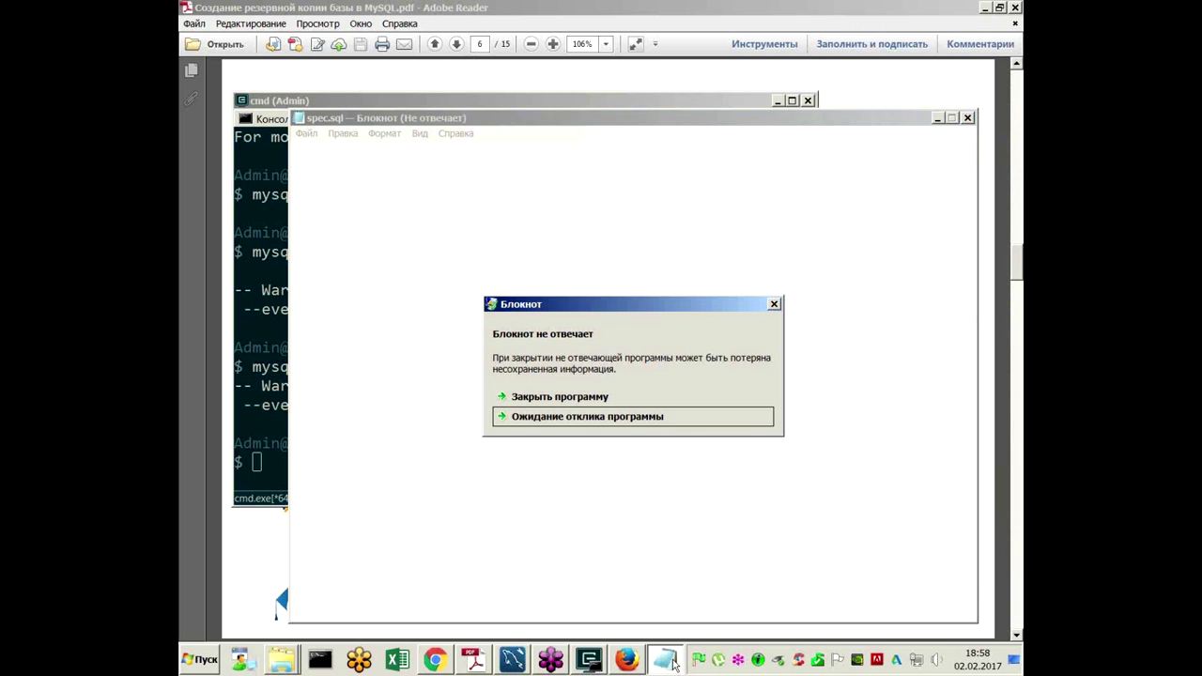
pyautogui.click(593, 398)
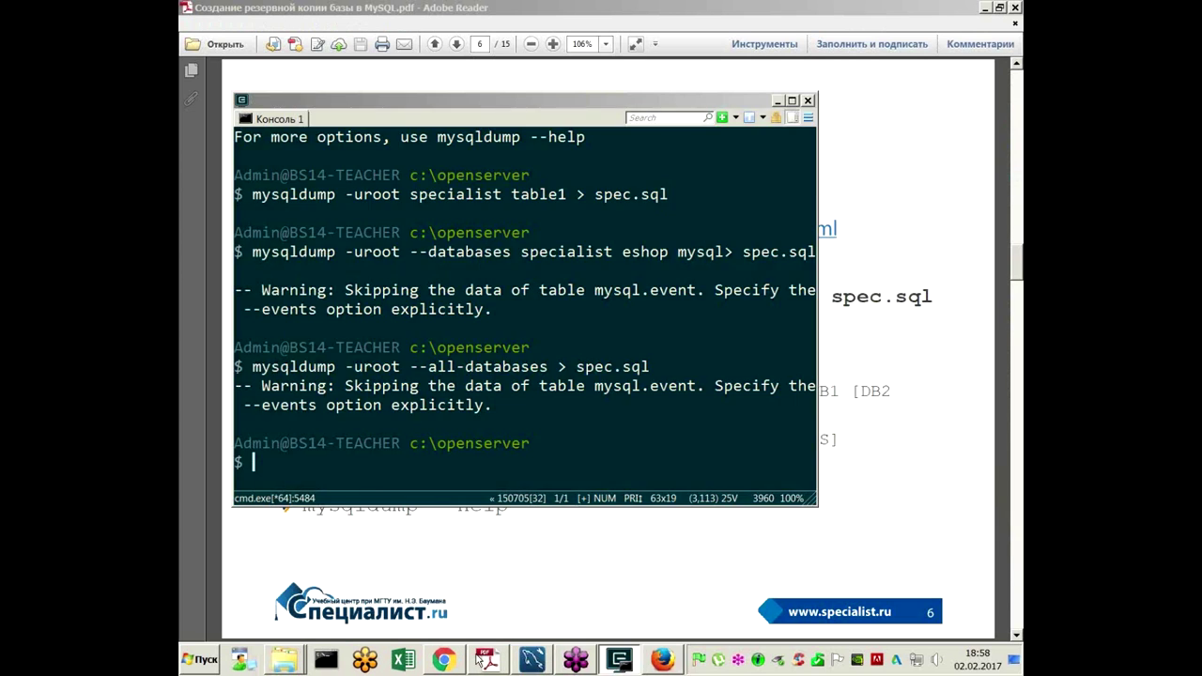
pyautogui.click(531, 507)
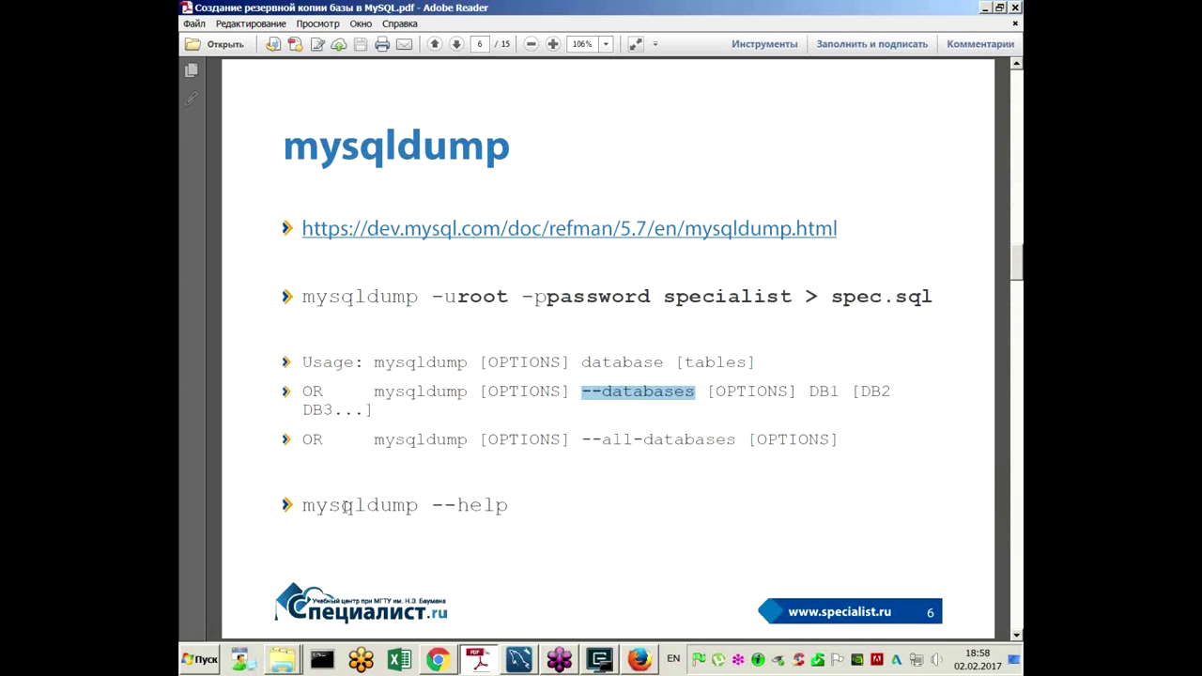
# Step: Copy the 'mysqldump --help' line from the slide and return to the console
pyautogui.click(310, 509)
pyautogui.moveTo(381, 505); pyautogui.dragTo(508, 505)
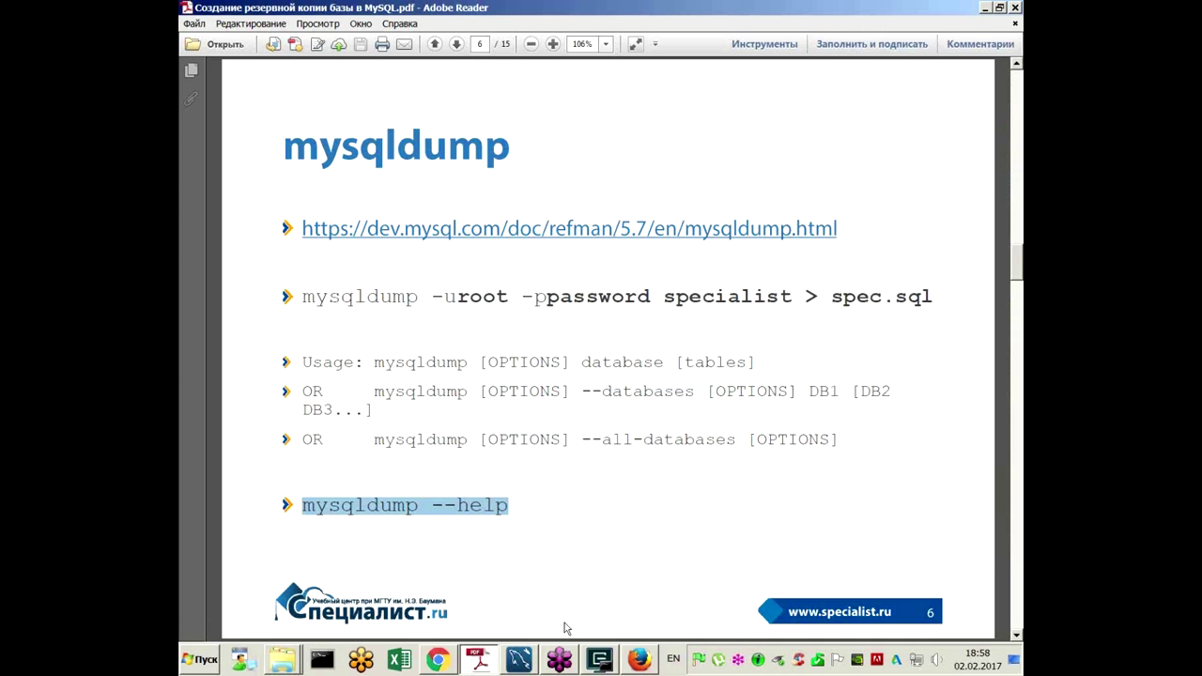
pyautogui.click(599, 659)
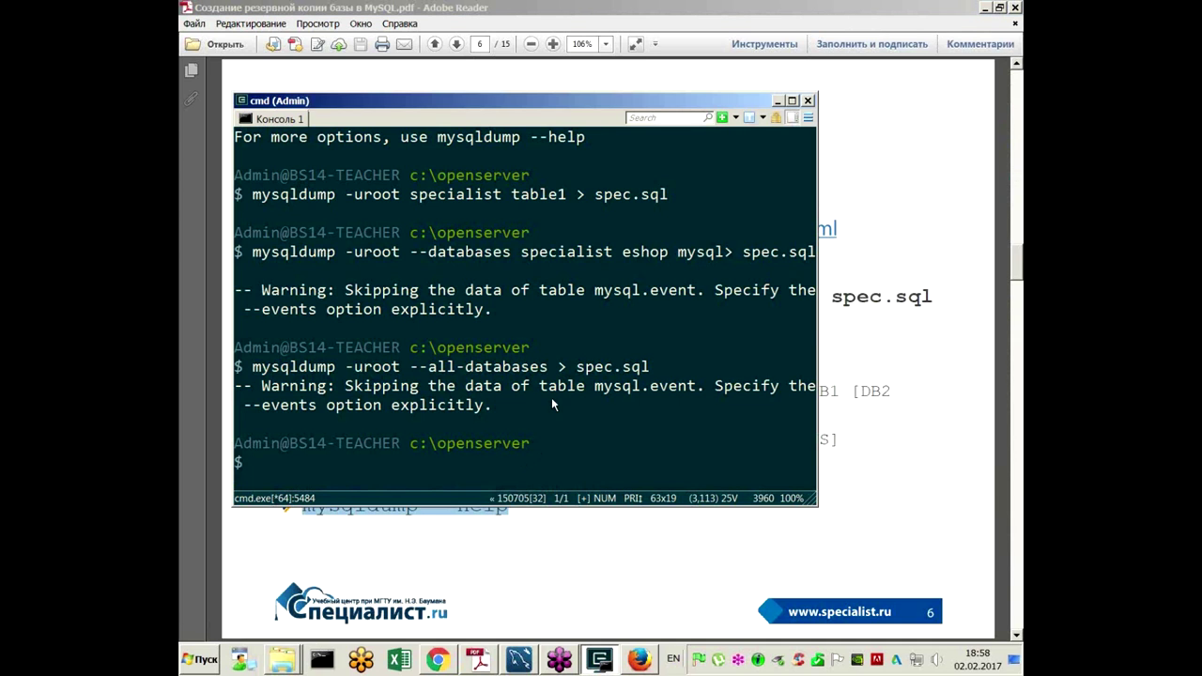
# Step: Run mysqldump --help and scroll up through its output to the -X, --xml option
pyautogui.write('mysqldump--help')
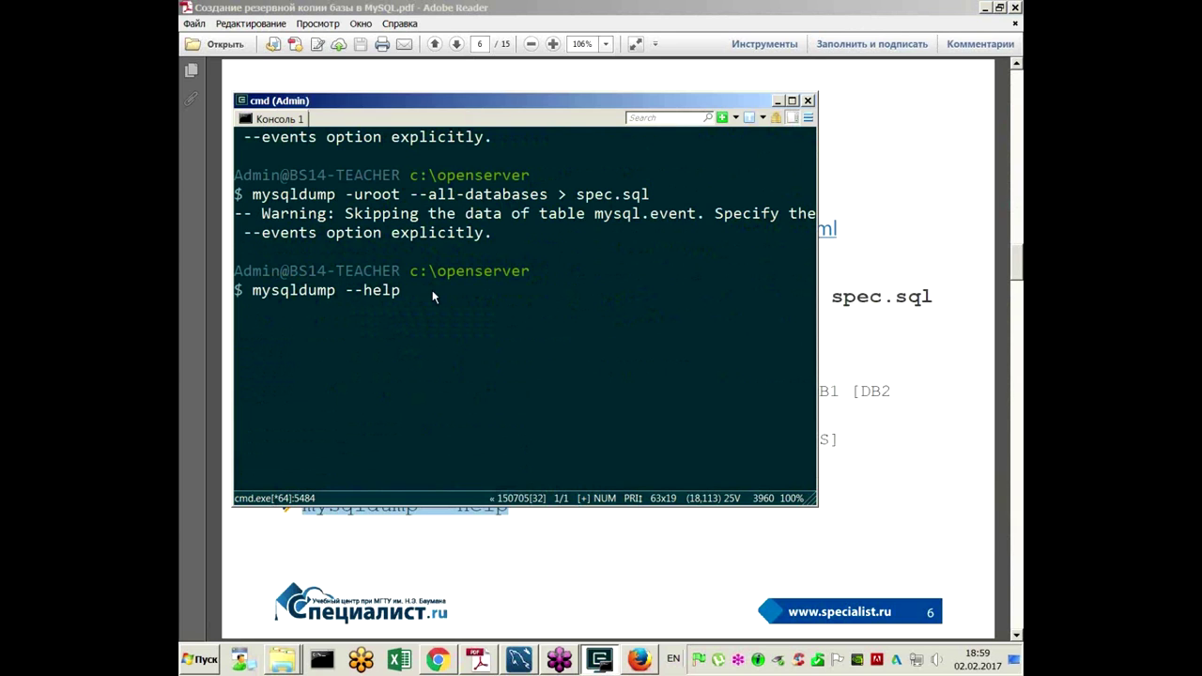
pyautogui.press('End')
pyautogui.press('Return')
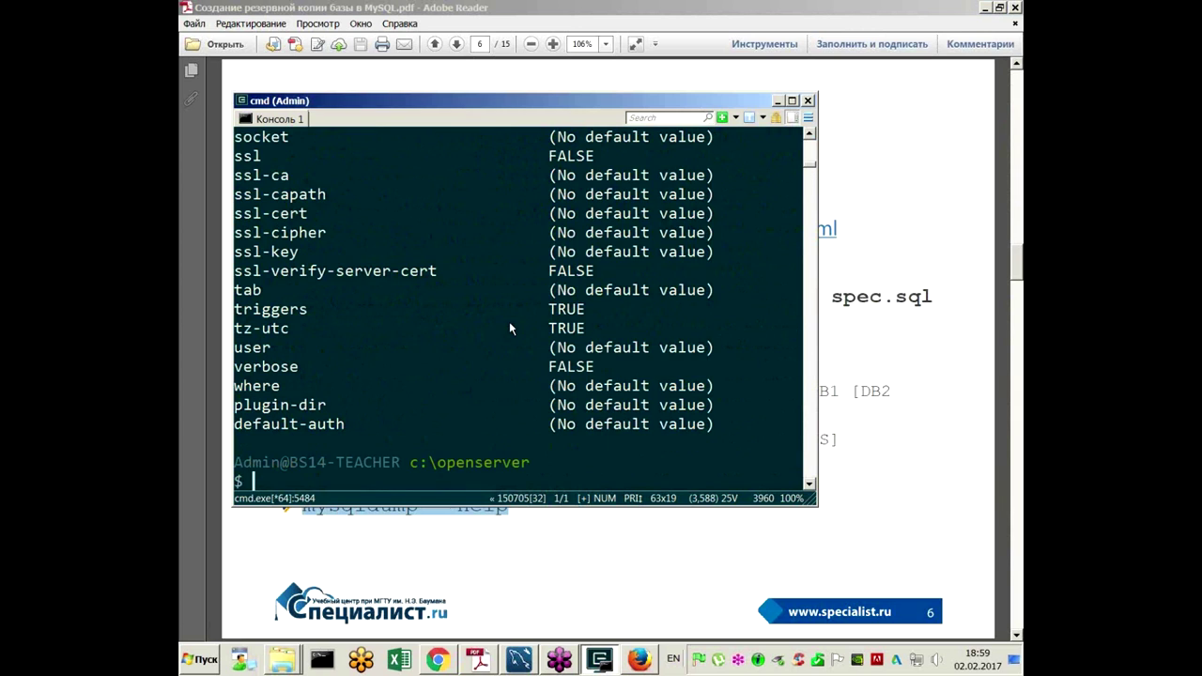
pyautogui.scroll(1, 502, 320)
pyautogui.scroll(20, 503, 324)
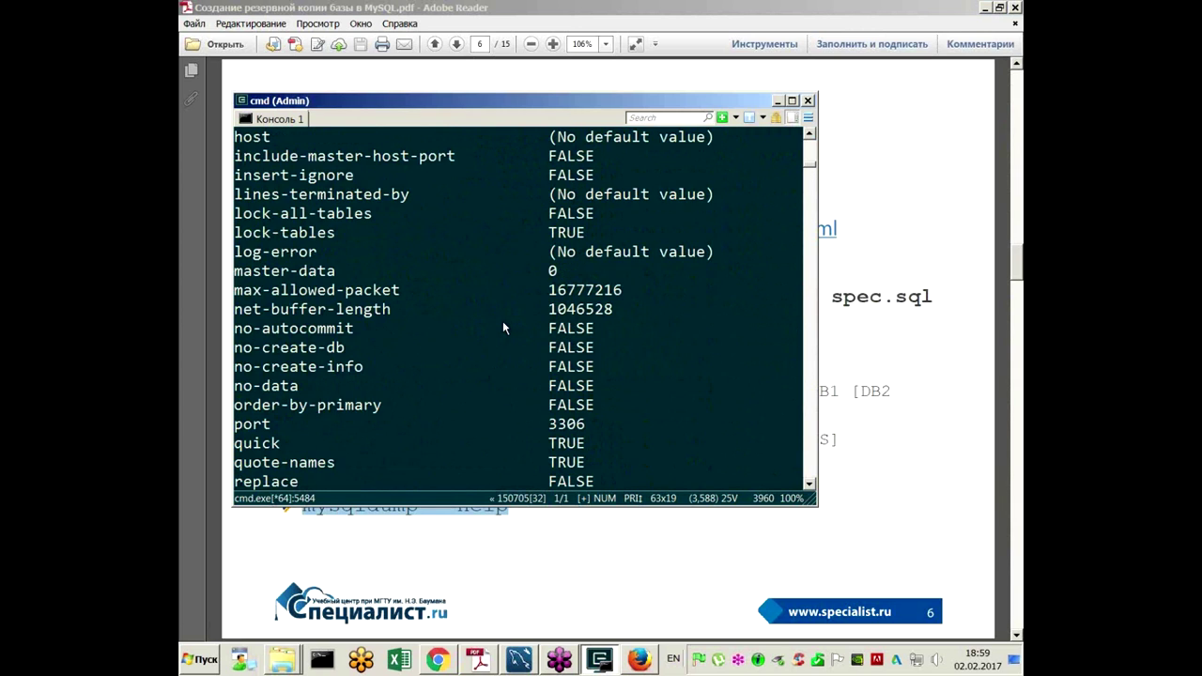
pyautogui.scroll(2, 504, 324)
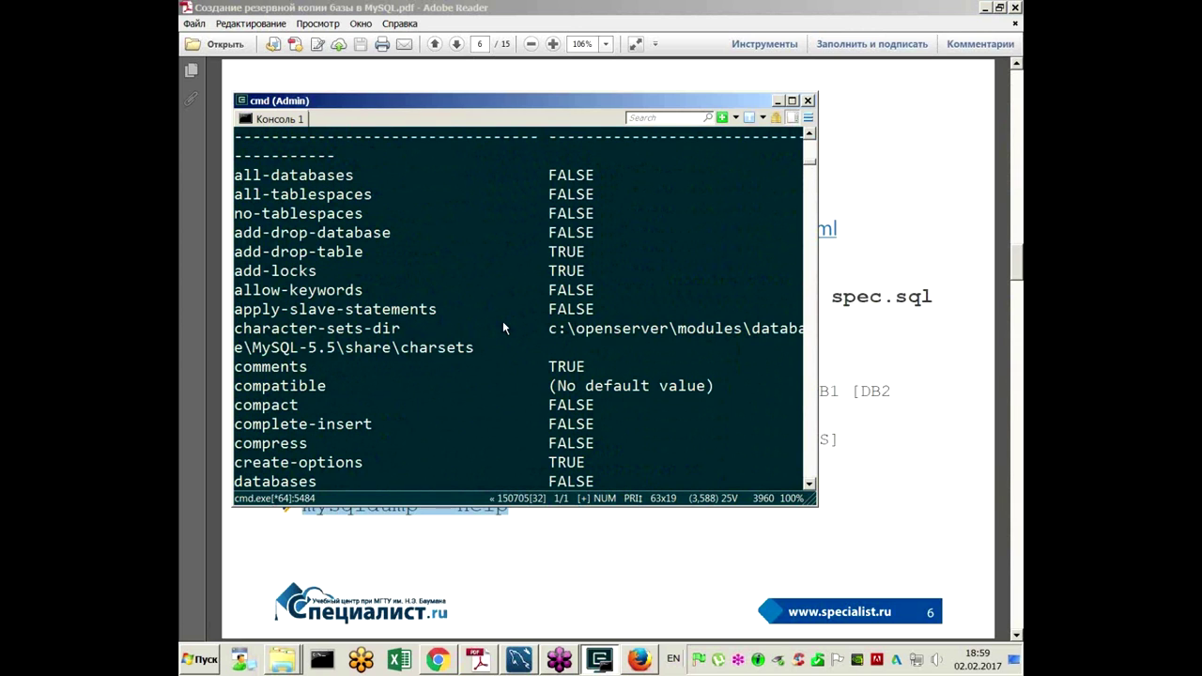
pyautogui.scroll(6, 504, 328)
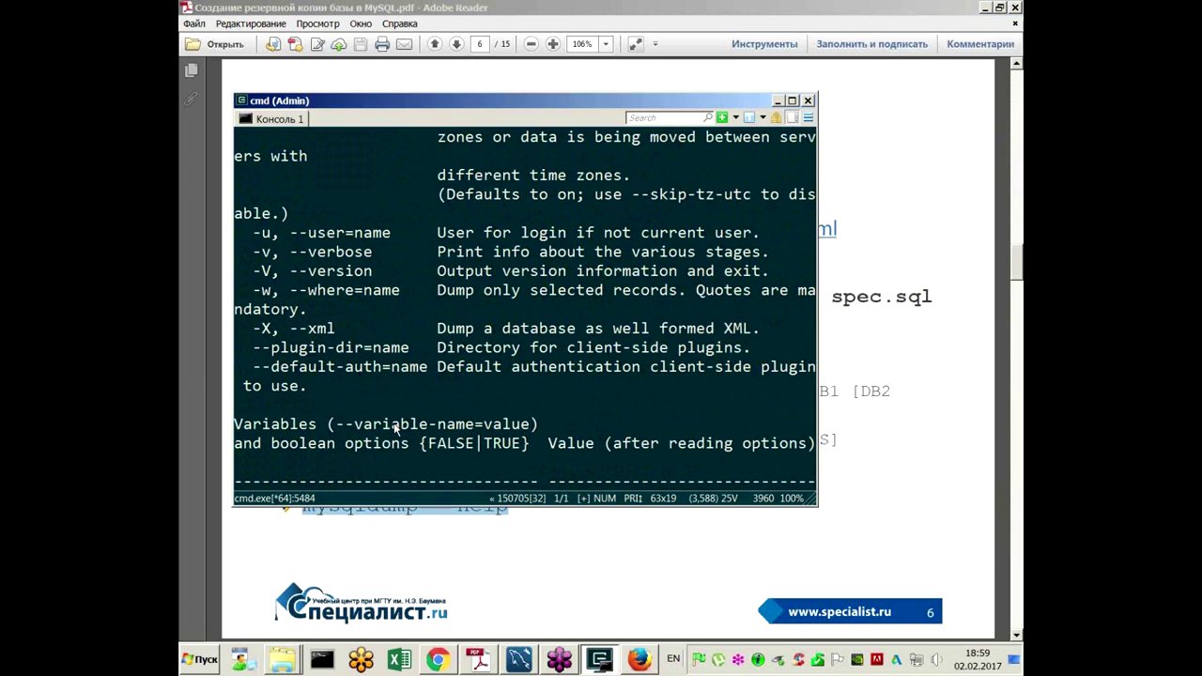
pyautogui.click(526, 547)
# Step: Recall 'mysqldump -uroot --all-databases > spec.sql' at the console prompt over slide 9
pyautogui.scroll(-3, 541, 473)
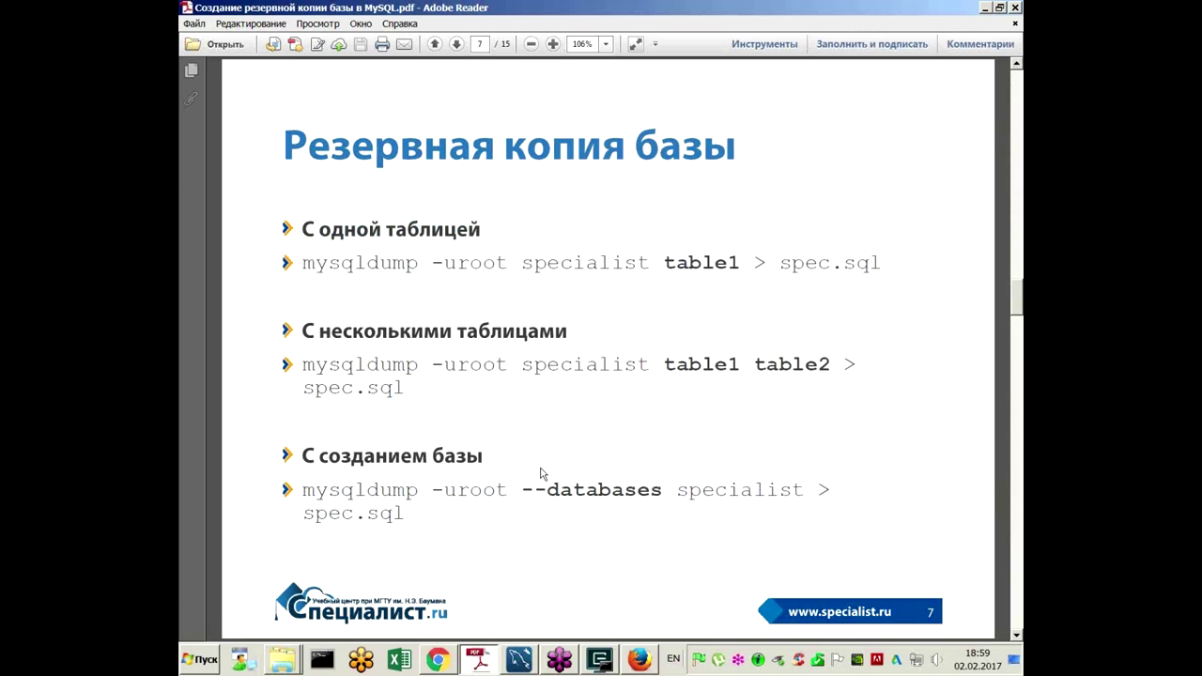
pyautogui.scroll(-3, 541, 473)
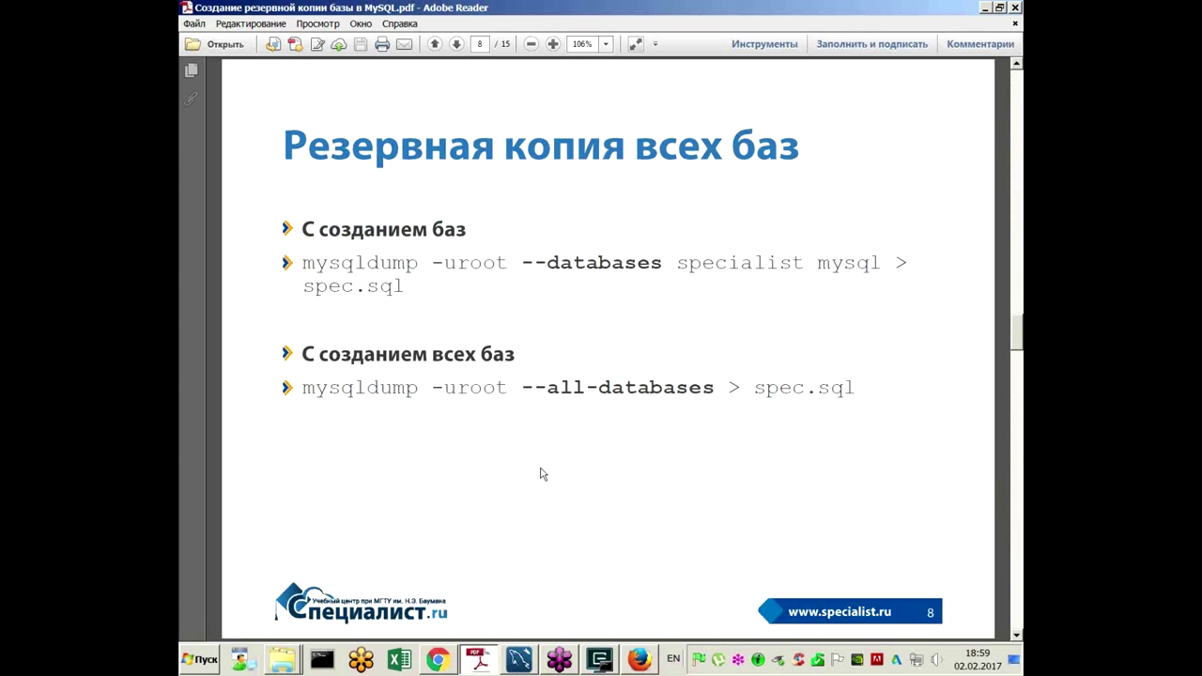
pyautogui.scroll(-3, 541, 474)
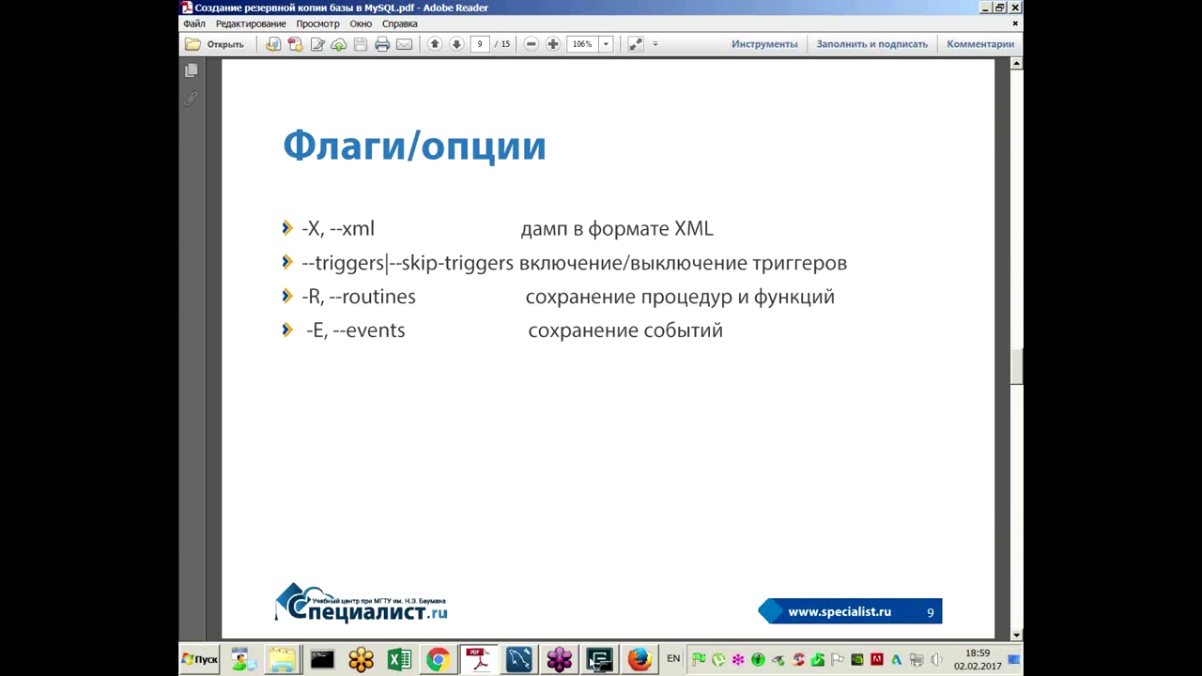
pyautogui.click(592, 660)
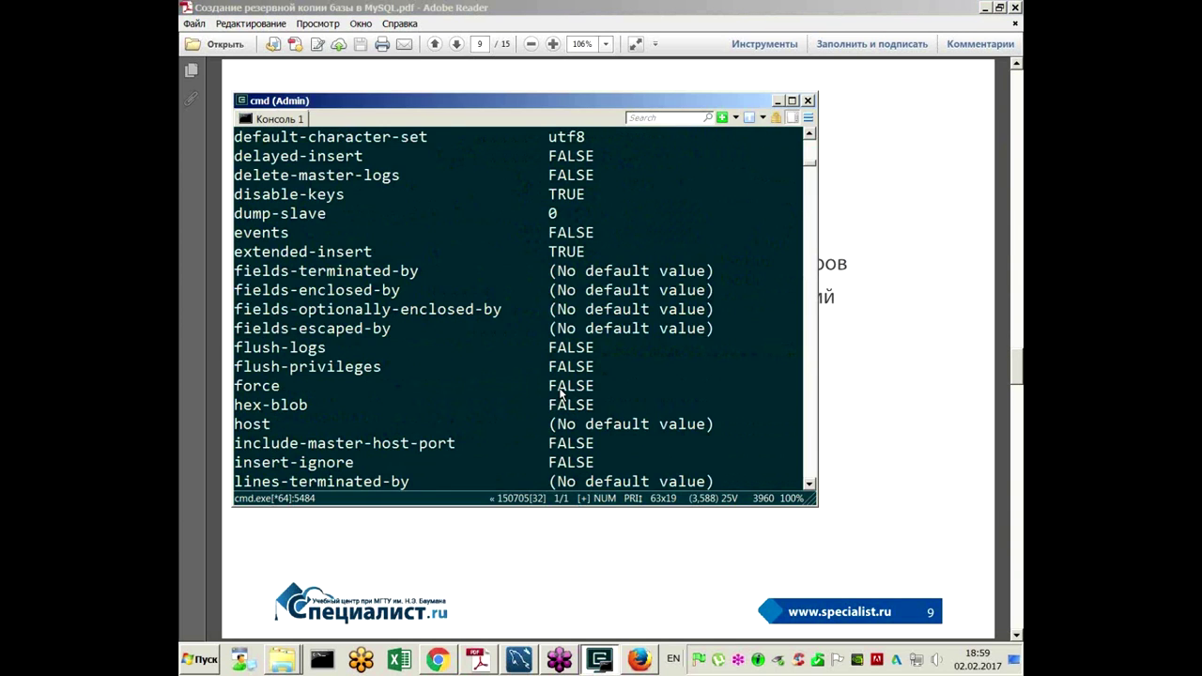
pyautogui.scroll(2, 565, 366)
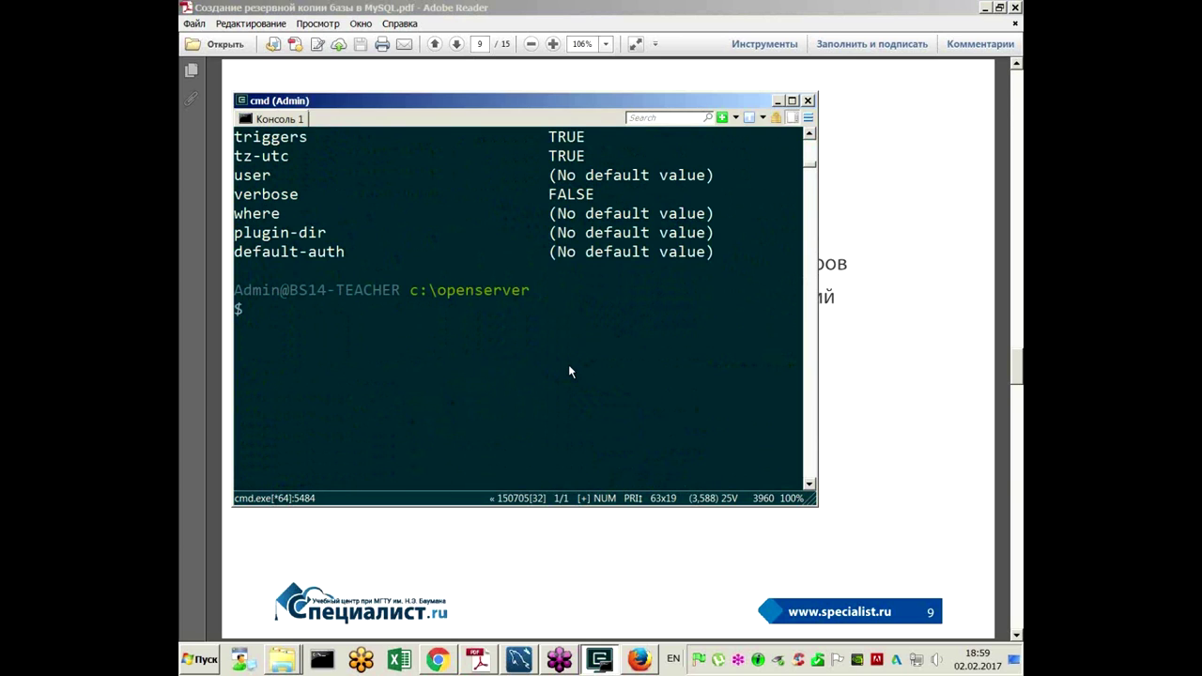
pyautogui.write('mysqldump -uroot --all-databases > spec.sql')
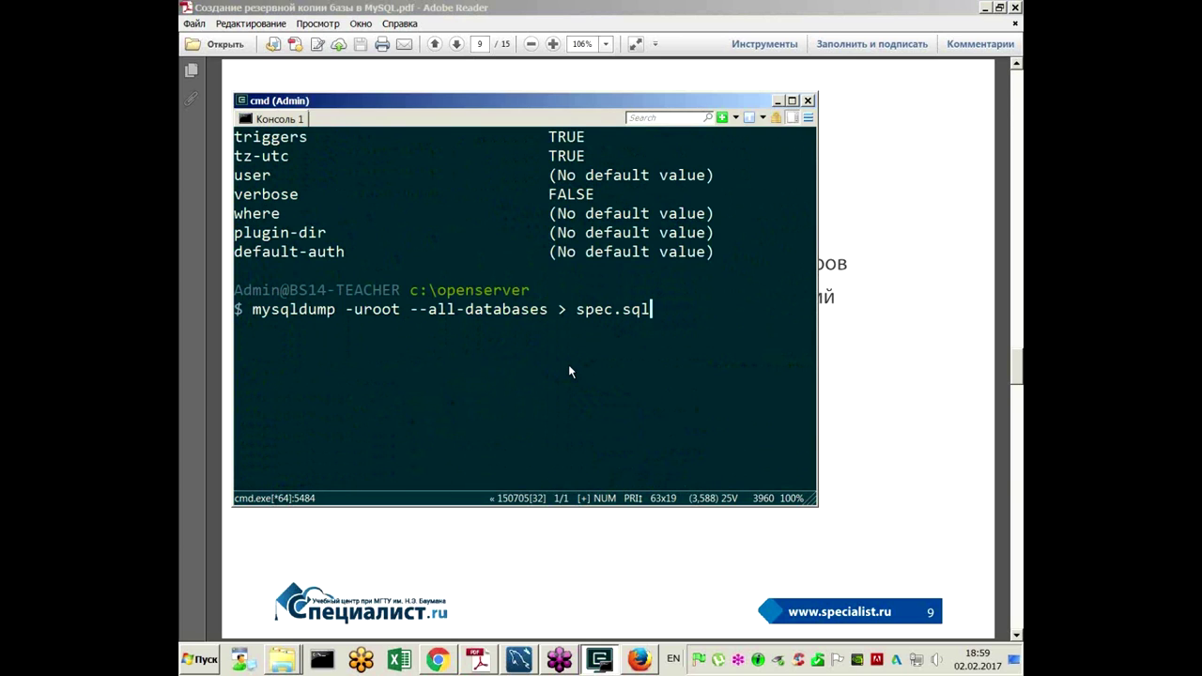
# Step: Run 'mysqldump -uroot -X specialist table1 > spec.xml' to dump table1 as XML
pyautogui.press('Escape')
pyautogui.write('mysqldump -uroot specialist table1 > spec.sql')
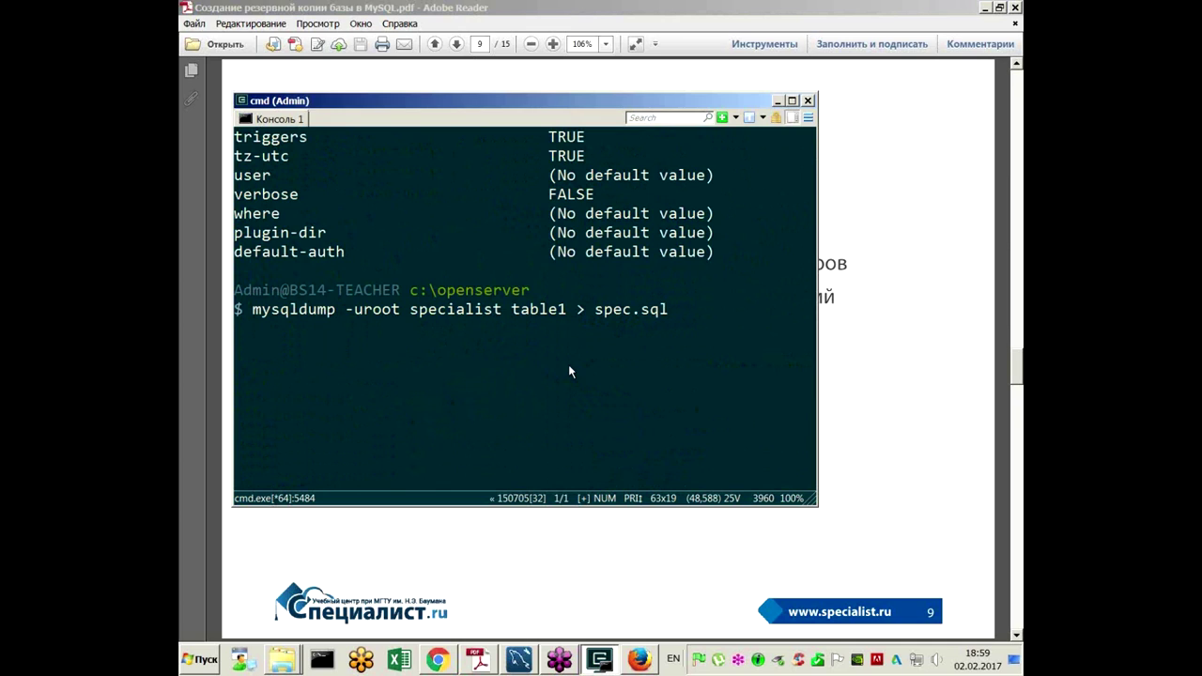
pyautogui.hotkey('ctrl', 'Left')
pyautogui.hotkey('ctrl', 'Left')
pyautogui.hotkey('ctrl', 'Left')
pyautogui.hotkey('ctrl', 'Left')
pyautogui.hotkey('ctrl', 'Left')
pyautogui.hotkey('ctrl', 'Right')
pyautogui.write('-X')
pyautogui.press('End')
pyautogui.press('BackSpace')
pyautogui.press('BackSpace')
pyautogui.press('BackSpace')
pyautogui.write('xml')
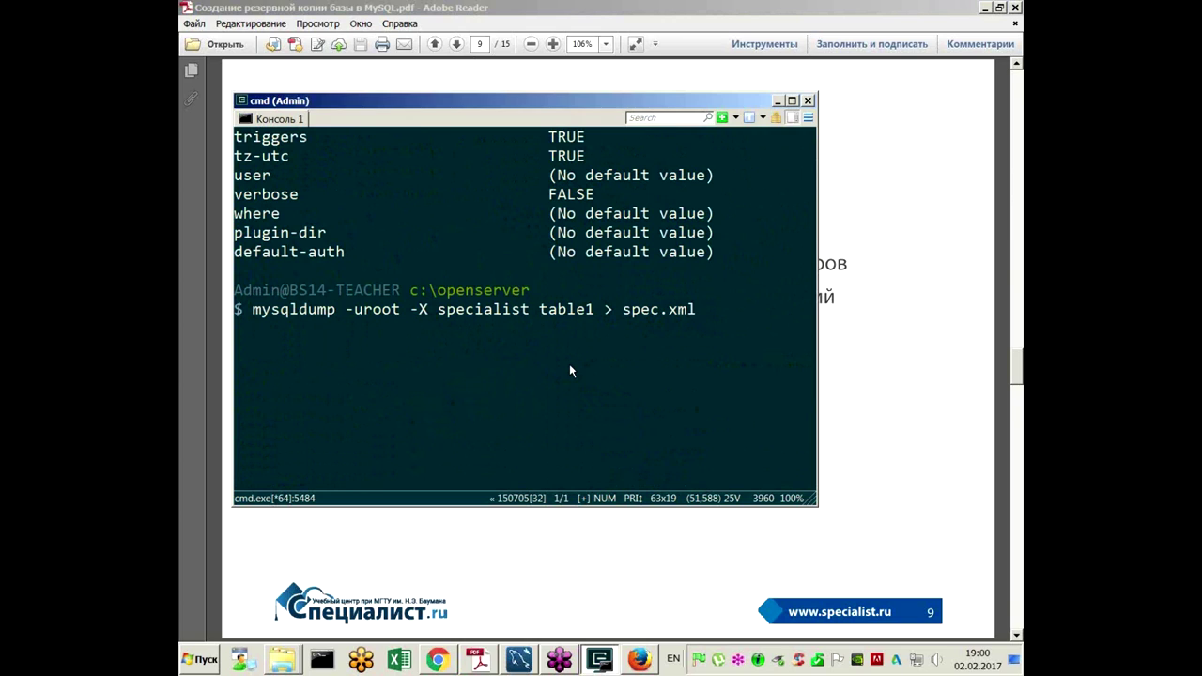
pyautogui.press('Return')
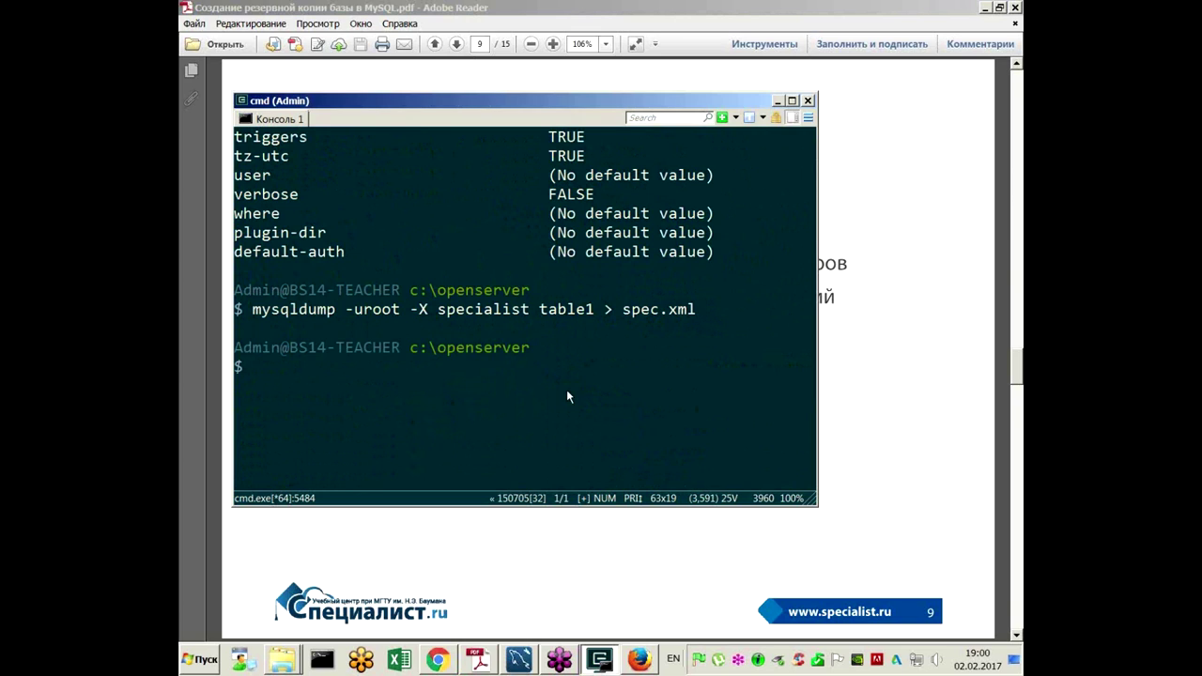
# Step: Select the new 1,55 KB spec.xml in the OpenServer folder
pyautogui.click(282, 660)
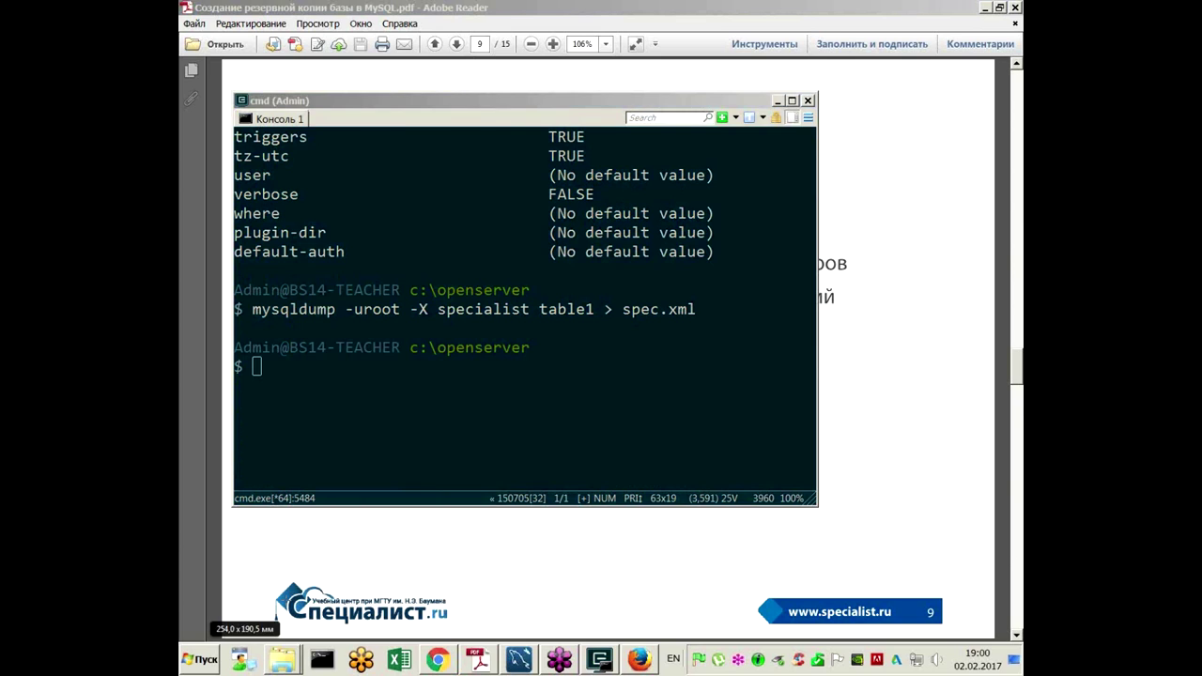
pyautogui.click(286, 601)
pyautogui.click(827, 340)
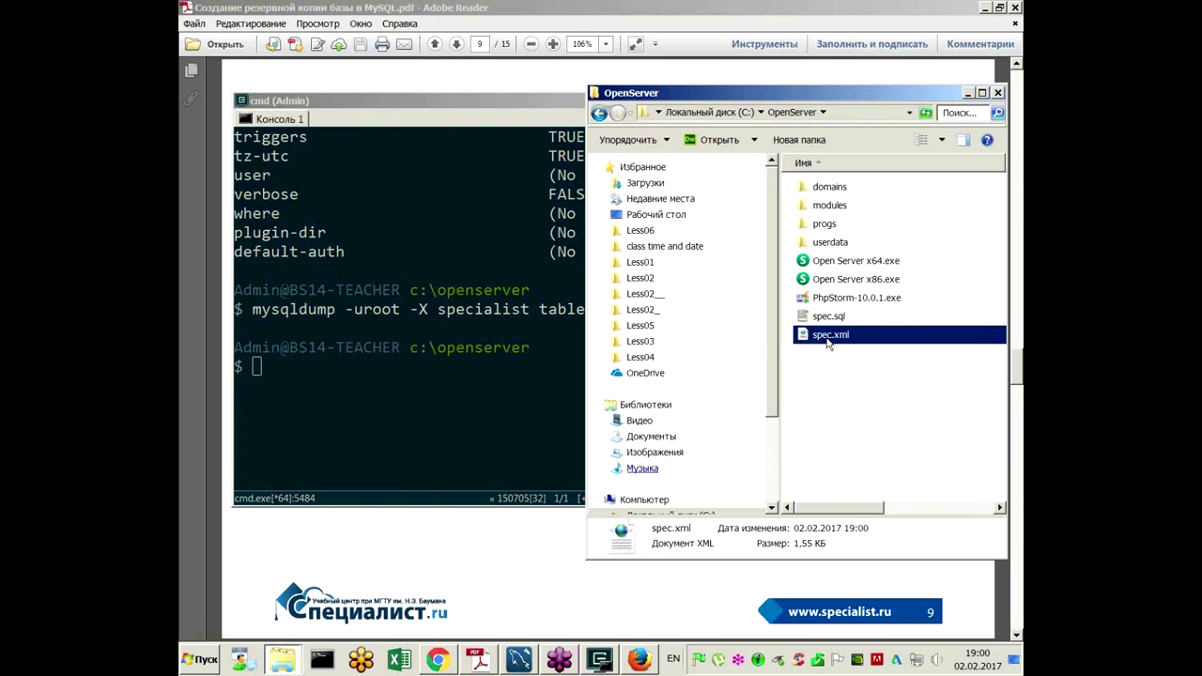
# Step: Open spec.xml in Notepad++, compare it with the spec.sql tab, and turn off word wrap
pyautogui.rightClick(830, 337)
pyautogui.click(832, 399)
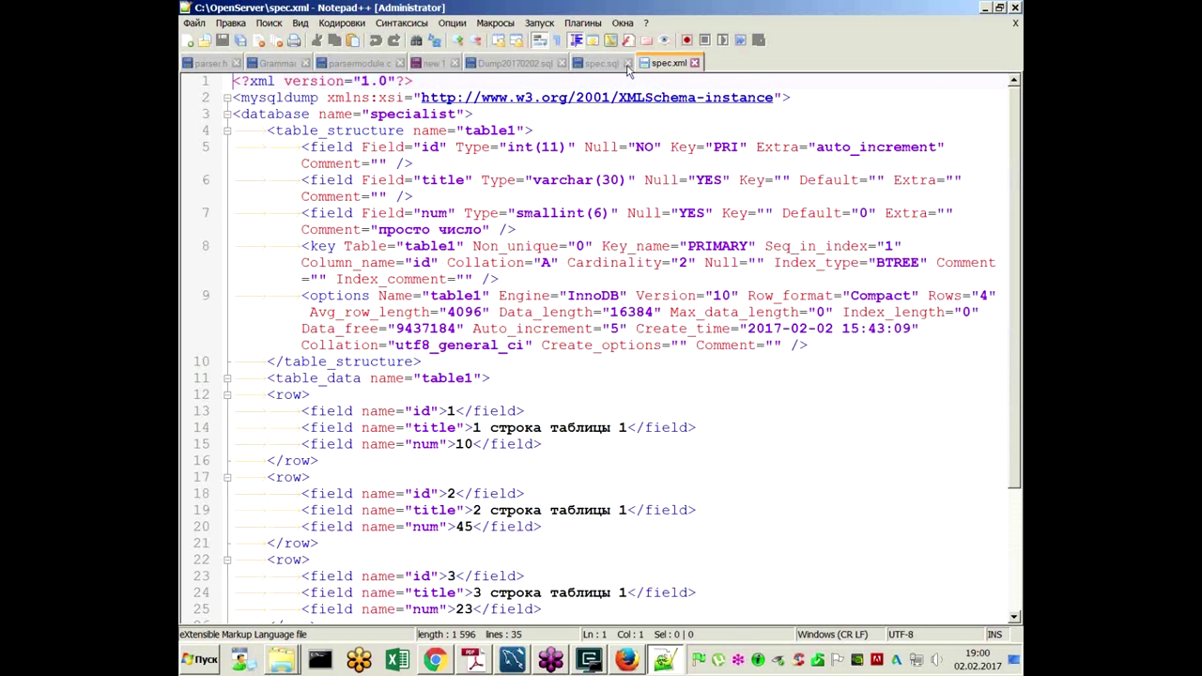
pyautogui.click(605, 63)
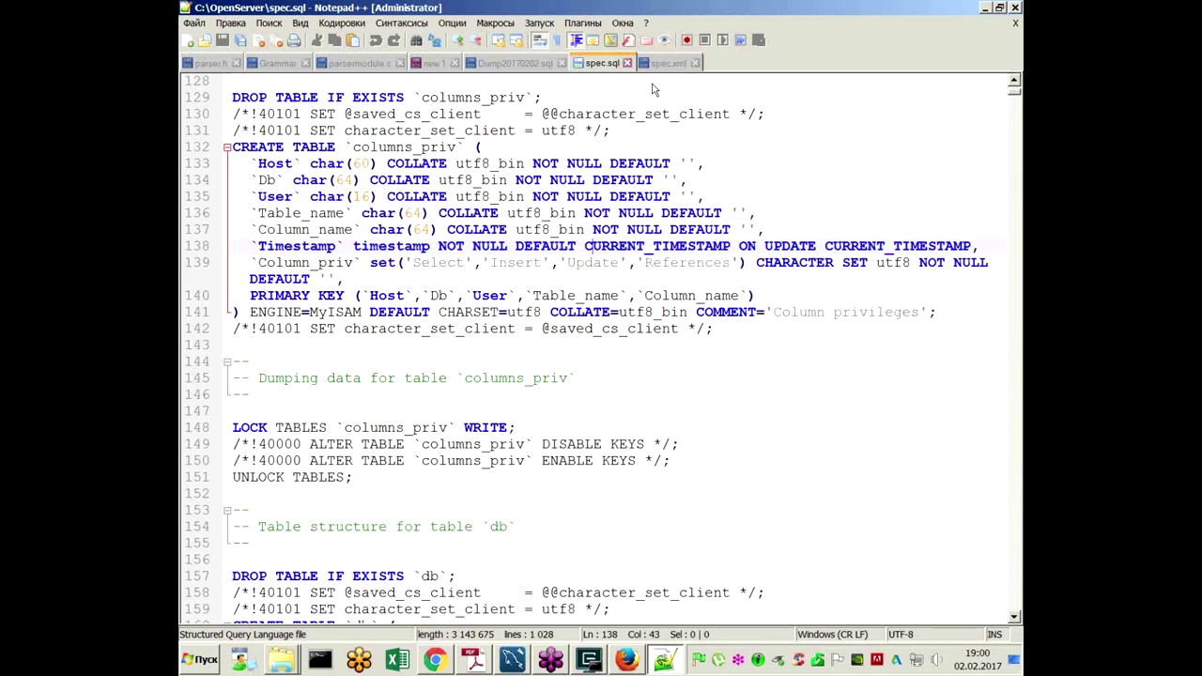
pyautogui.click(667, 63)
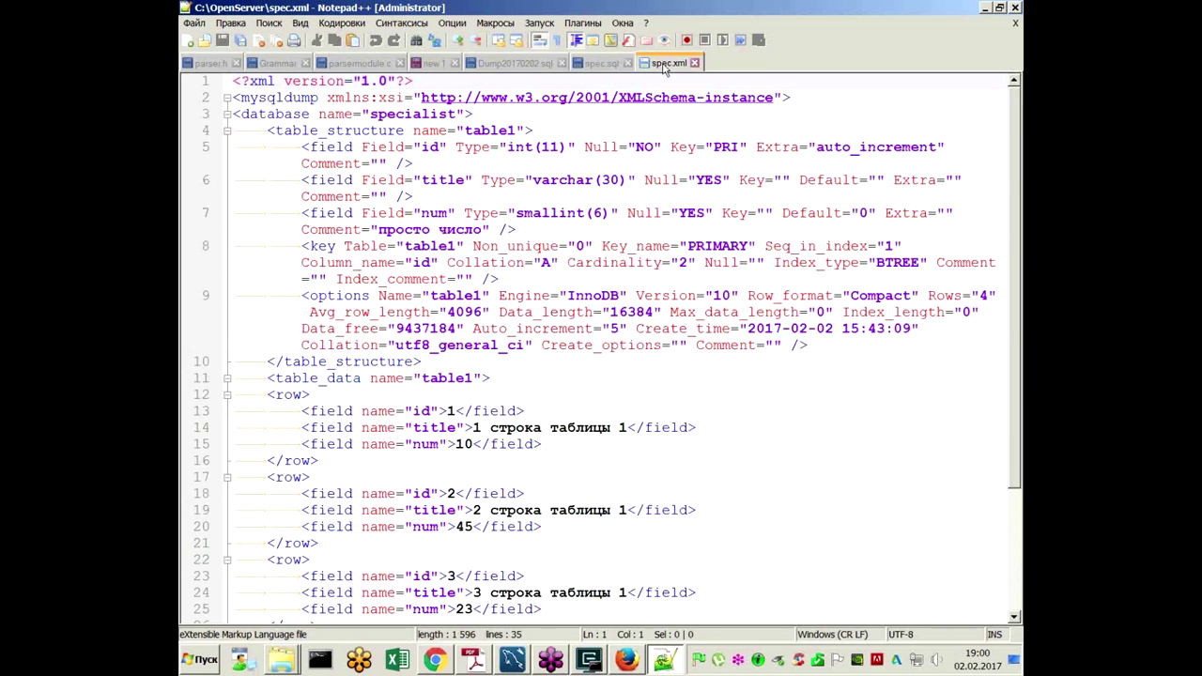
pyautogui.click(542, 41)
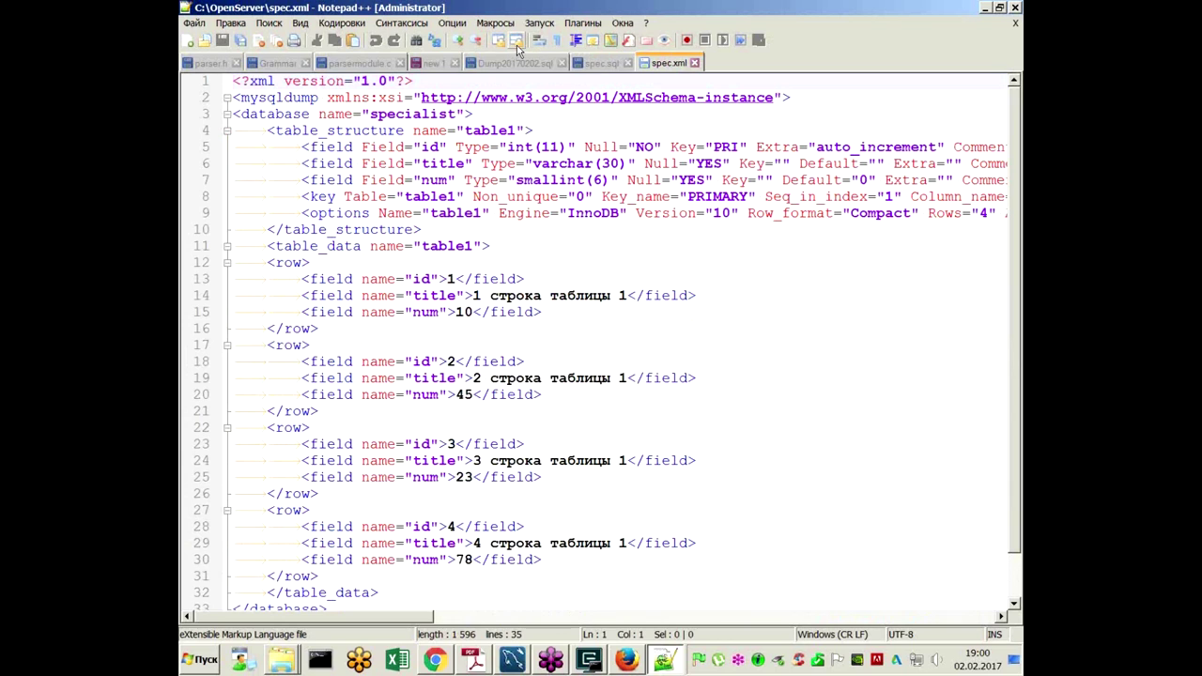
pyautogui.click(561, 43)
pyautogui.click(560, 42)
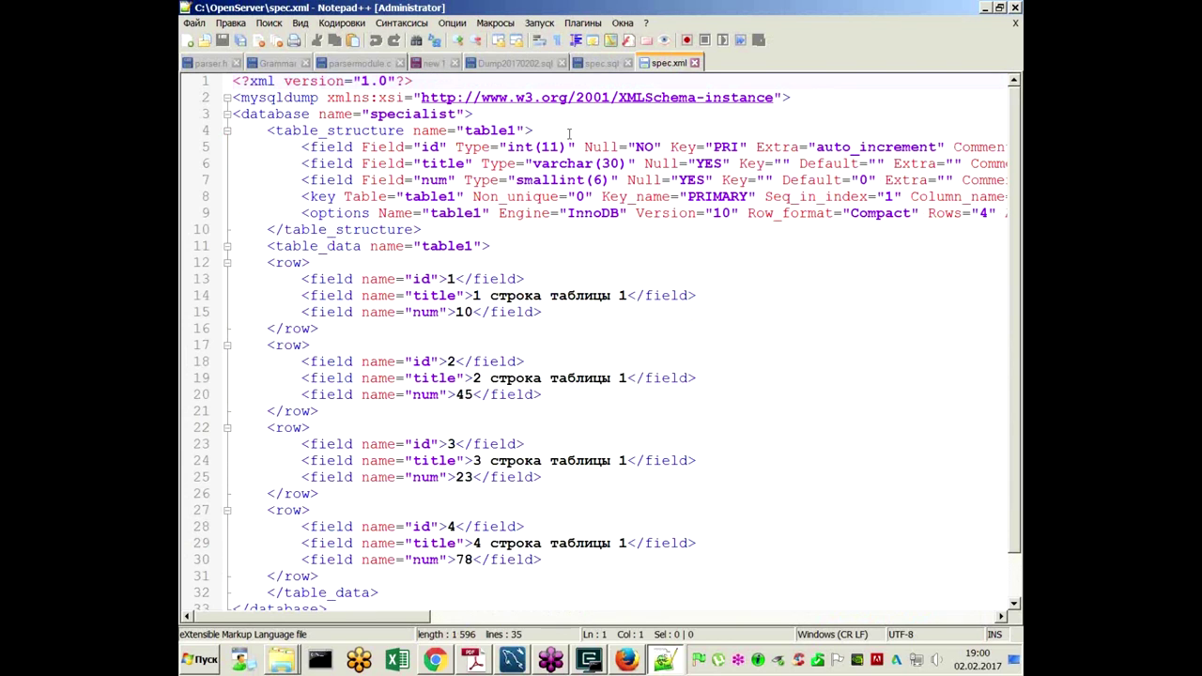
# Step: Review table1's XML structure and its four data rows, then minimize Notepad++
pyautogui.doubleClick(477, 132)
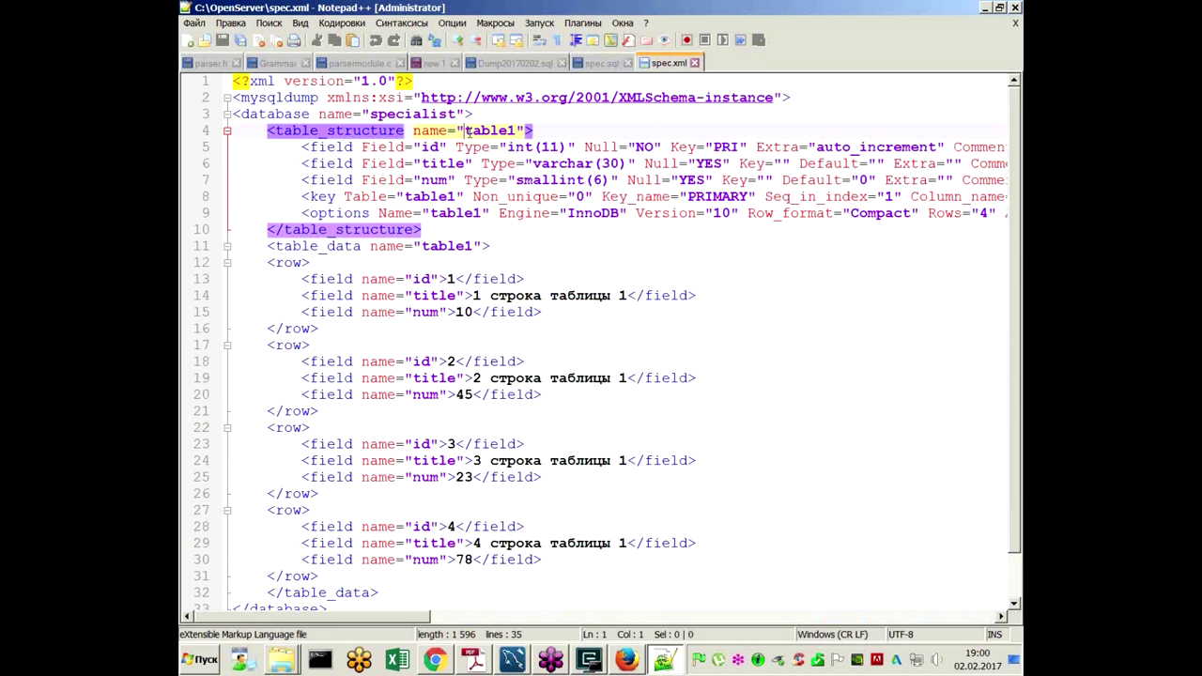
pyautogui.click(480, 297)
pyautogui.click(451, 279)
pyautogui.click(440, 297)
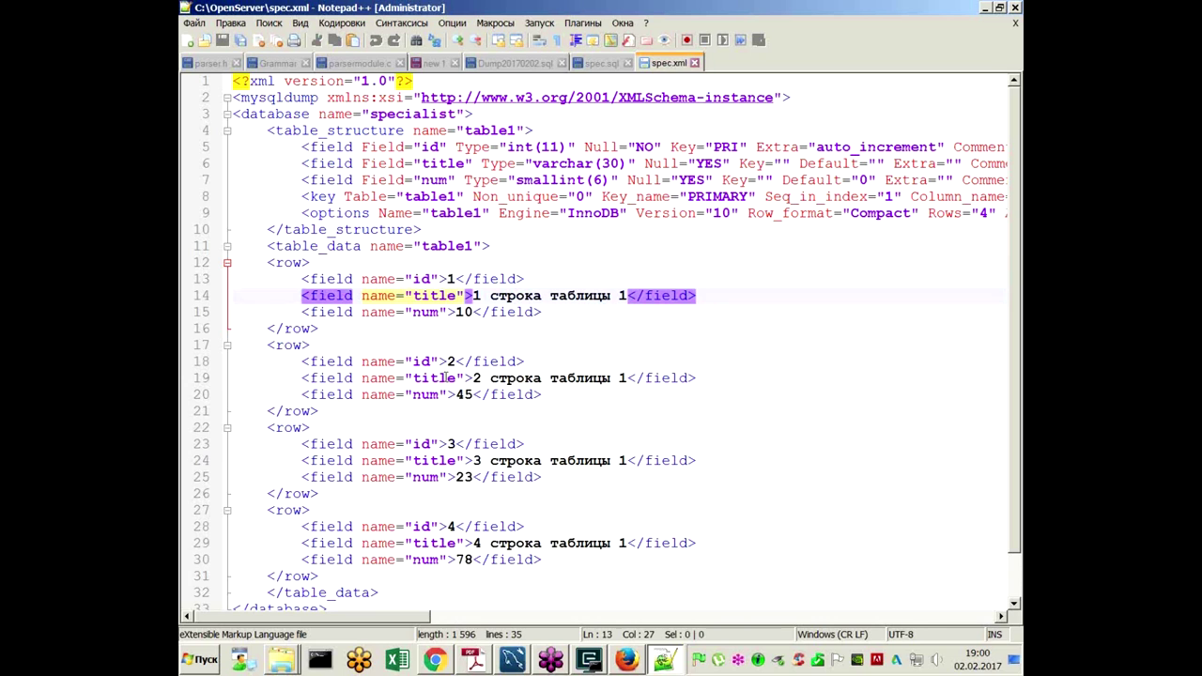
pyautogui.click(639, 401)
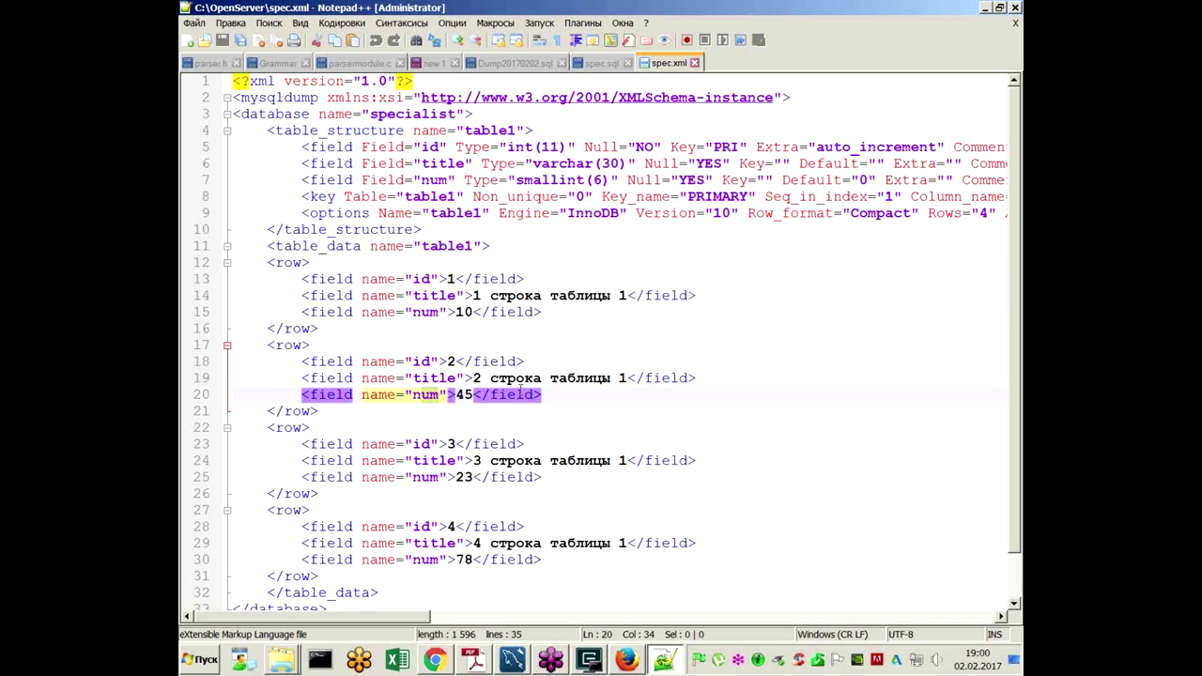
pyautogui.scroll(-2, 638, 401)
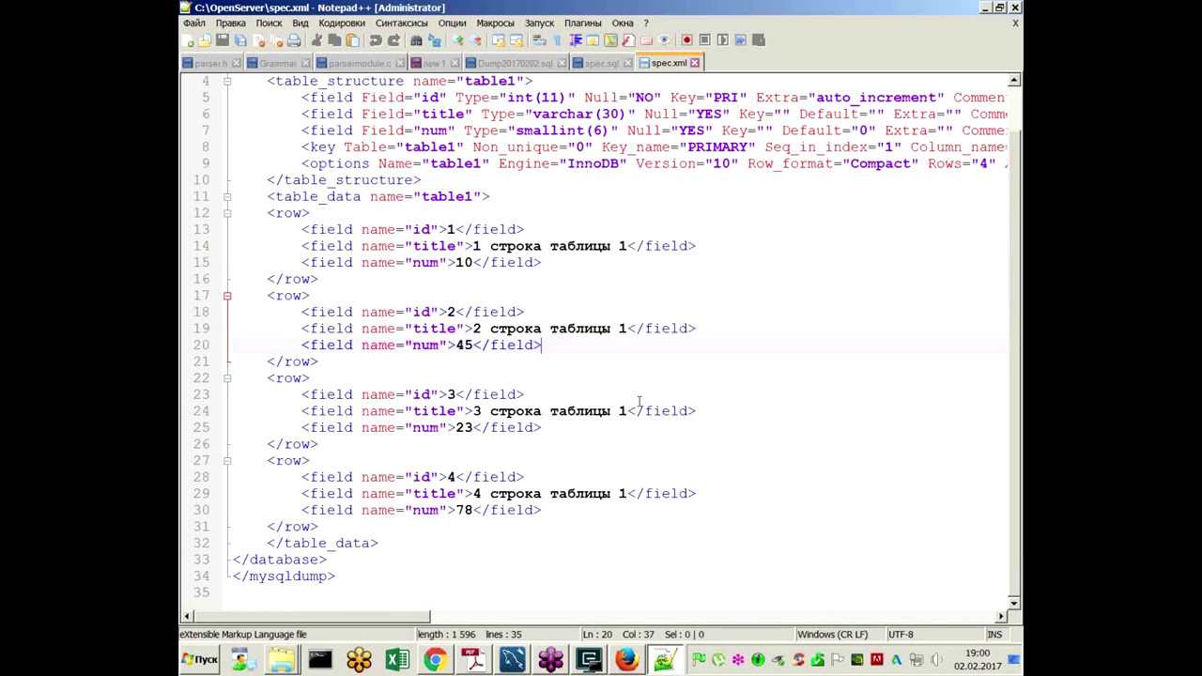
pyautogui.scroll(2, 639, 400)
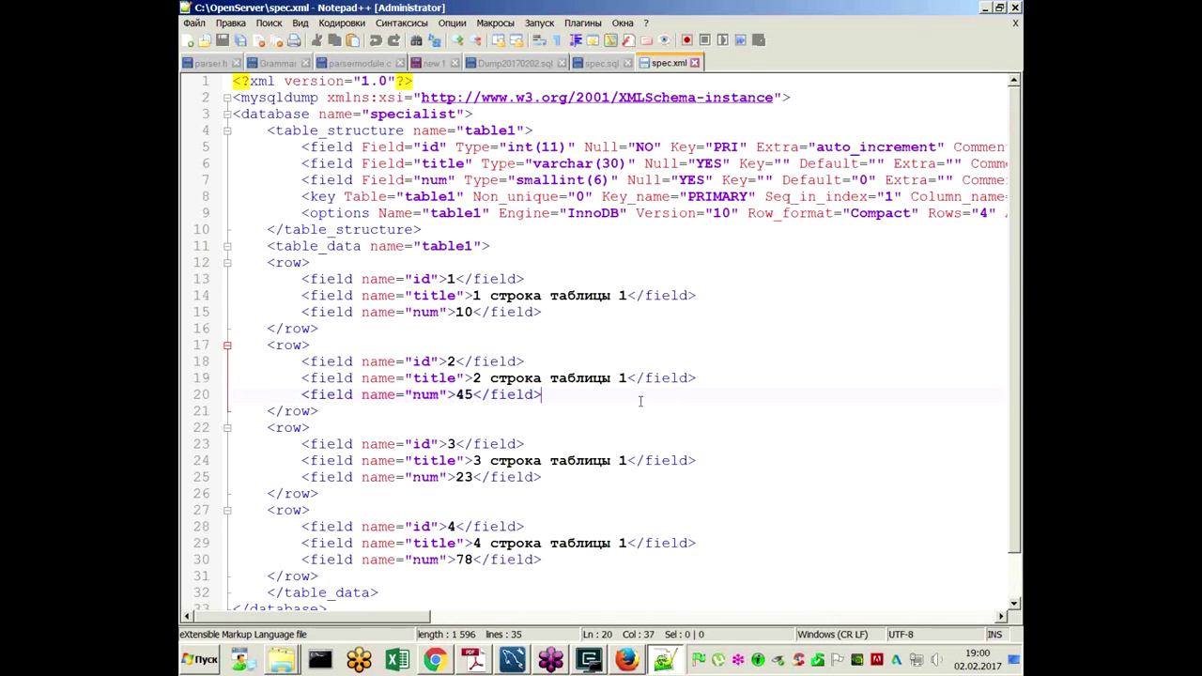
pyautogui.moveTo(465, 130); pyautogui.dragTo(631, 216)
pyautogui.click(360, 131)
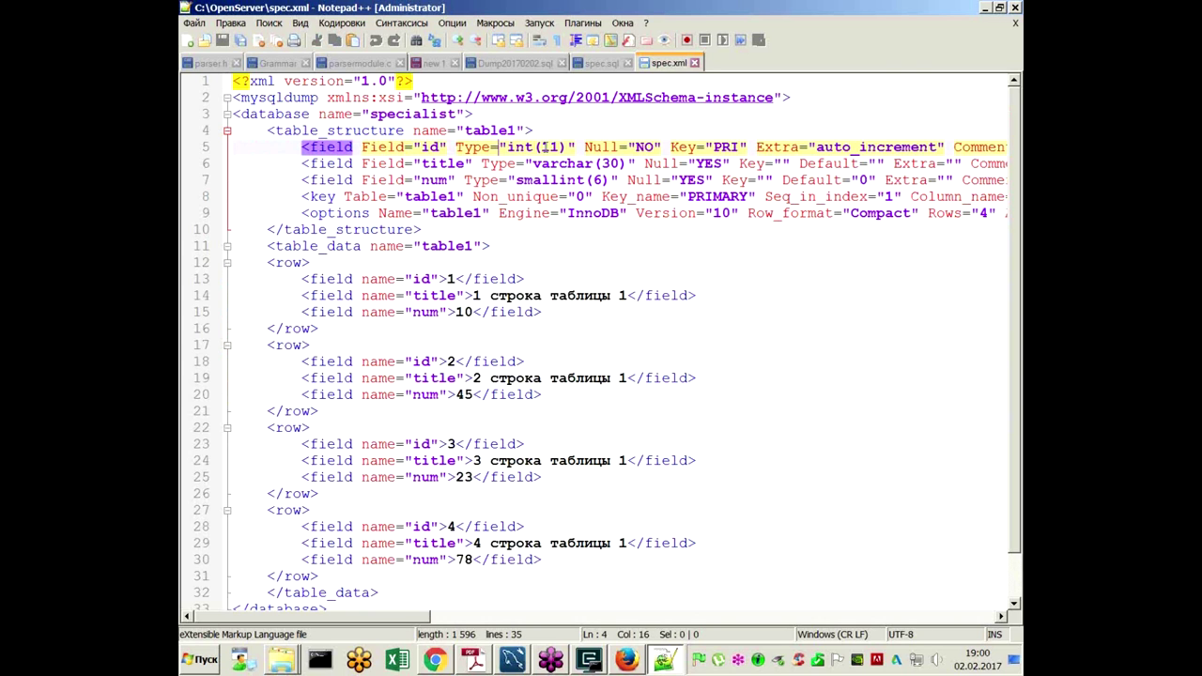
pyautogui.click(984, 8)
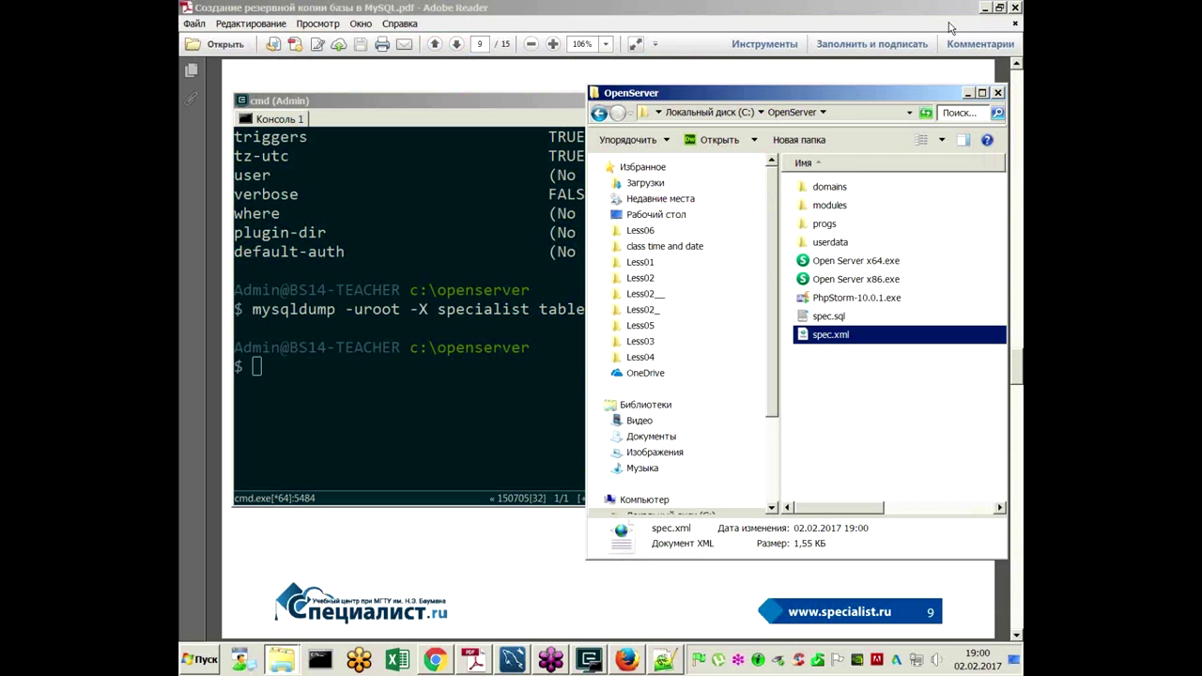
# Step: Scroll the mysqldump help up to the --triggers entry and select --skip-triggers
pyautogui.click(457, 555)
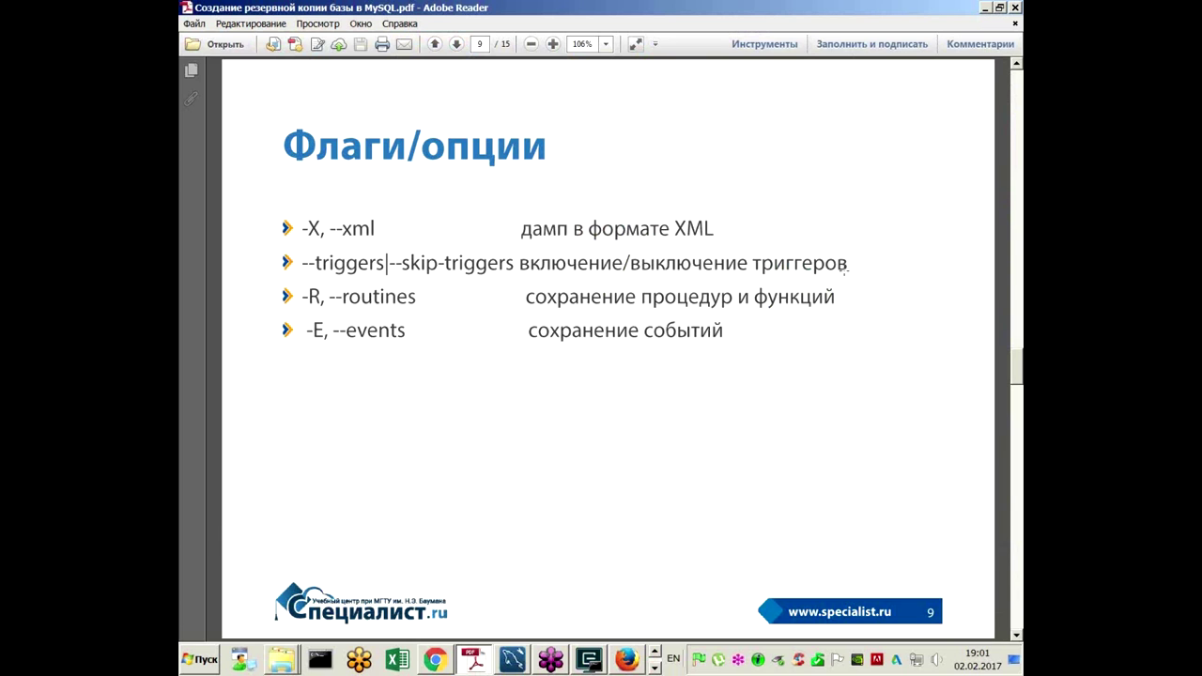
pyautogui.click(589, 660)
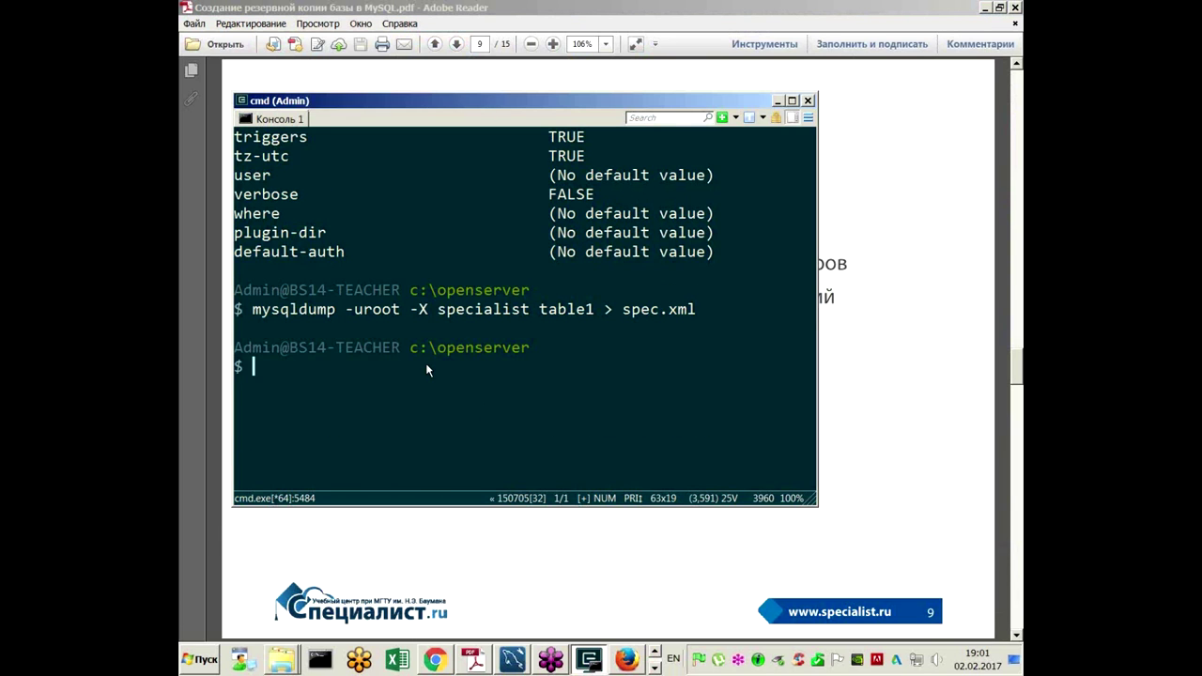
pyautogui.scroll(20, 425, 362)
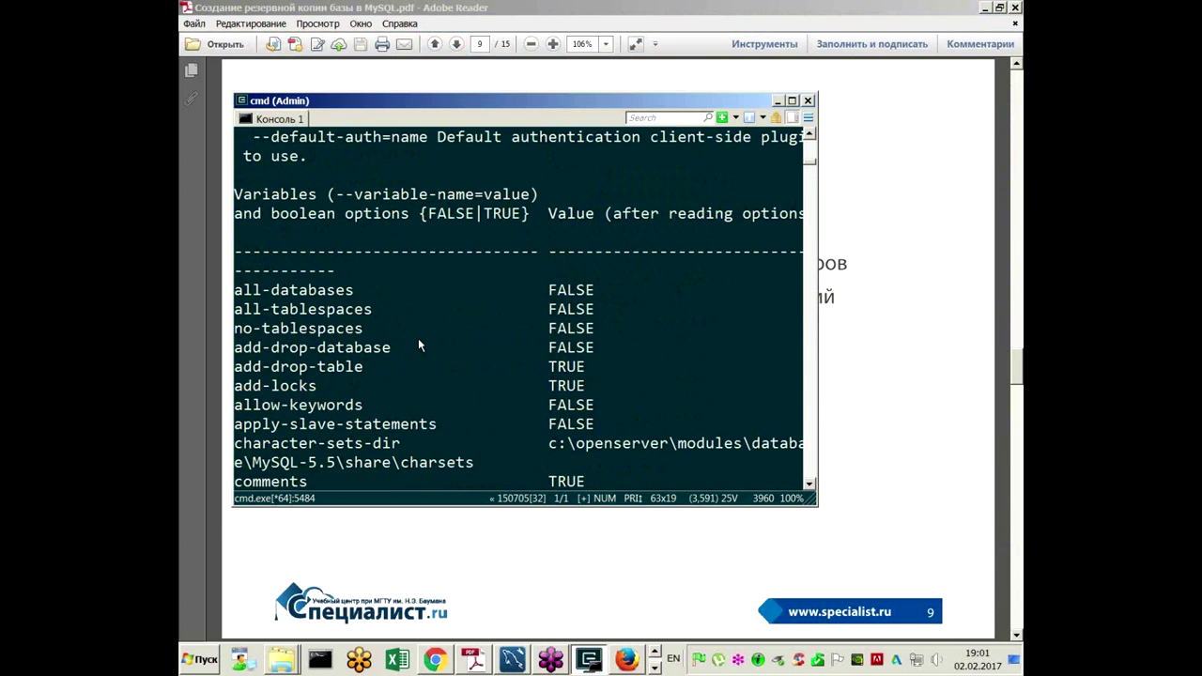
pyautogui.scroll(4, 420, 346)
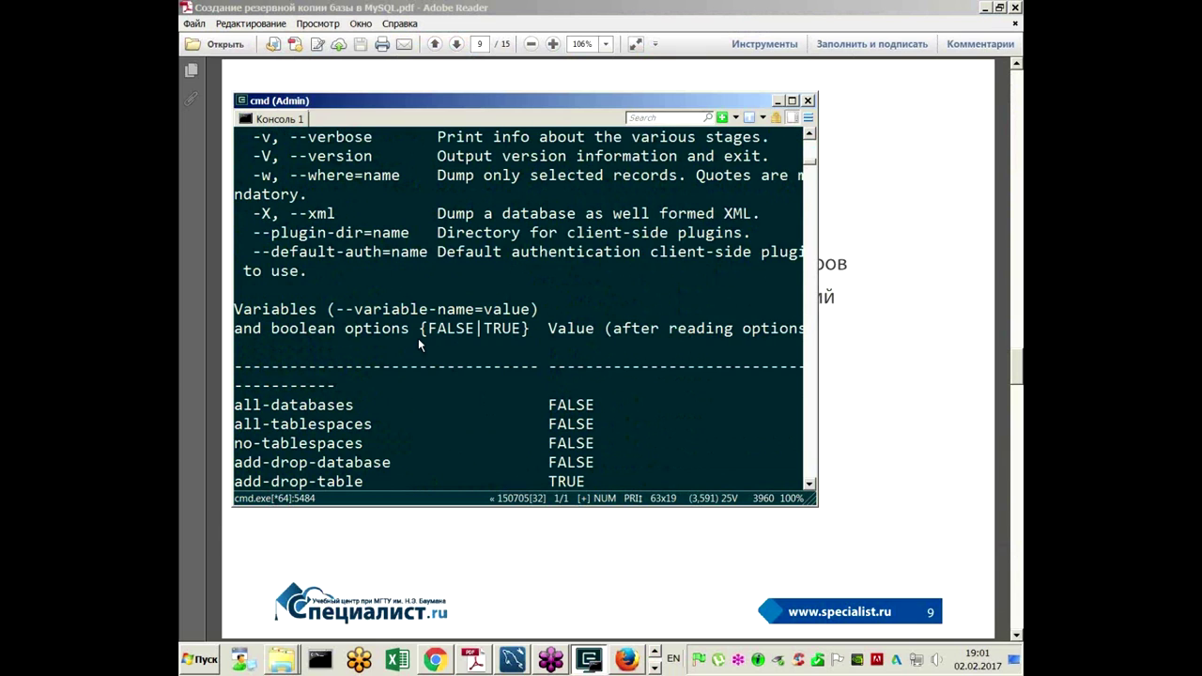
pyautogui.scroll(5, 420, 346)
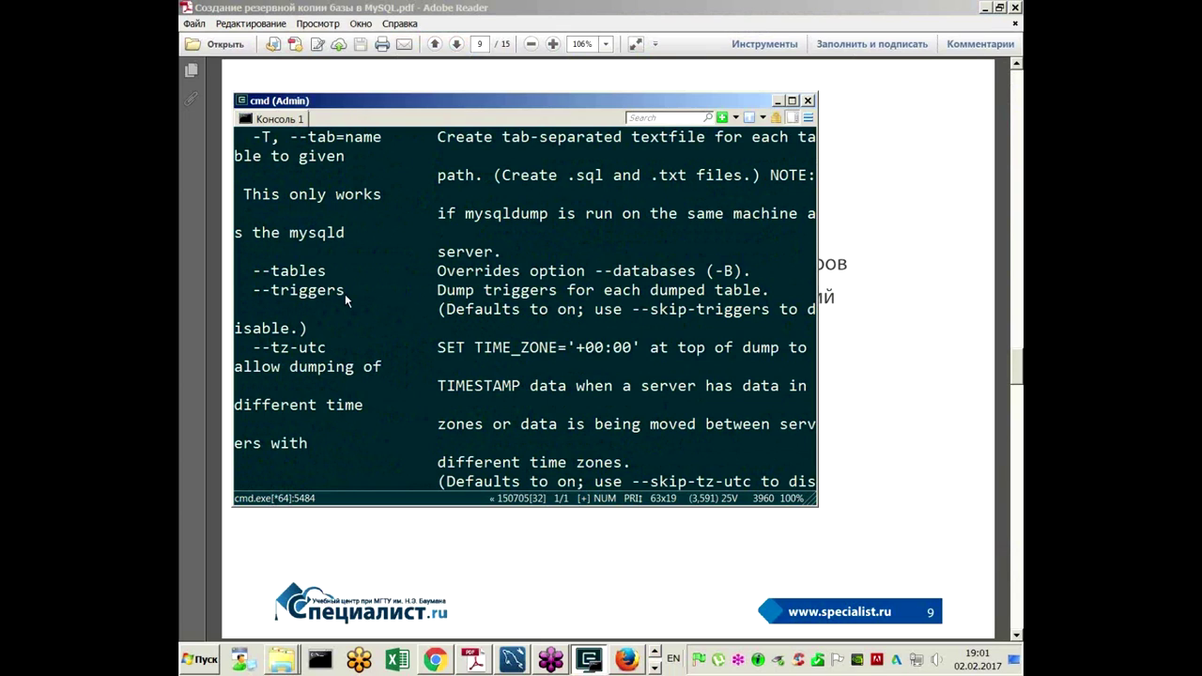
pyautogui.moveTo(632, 310); pyautogui.dragTo(770, 317)
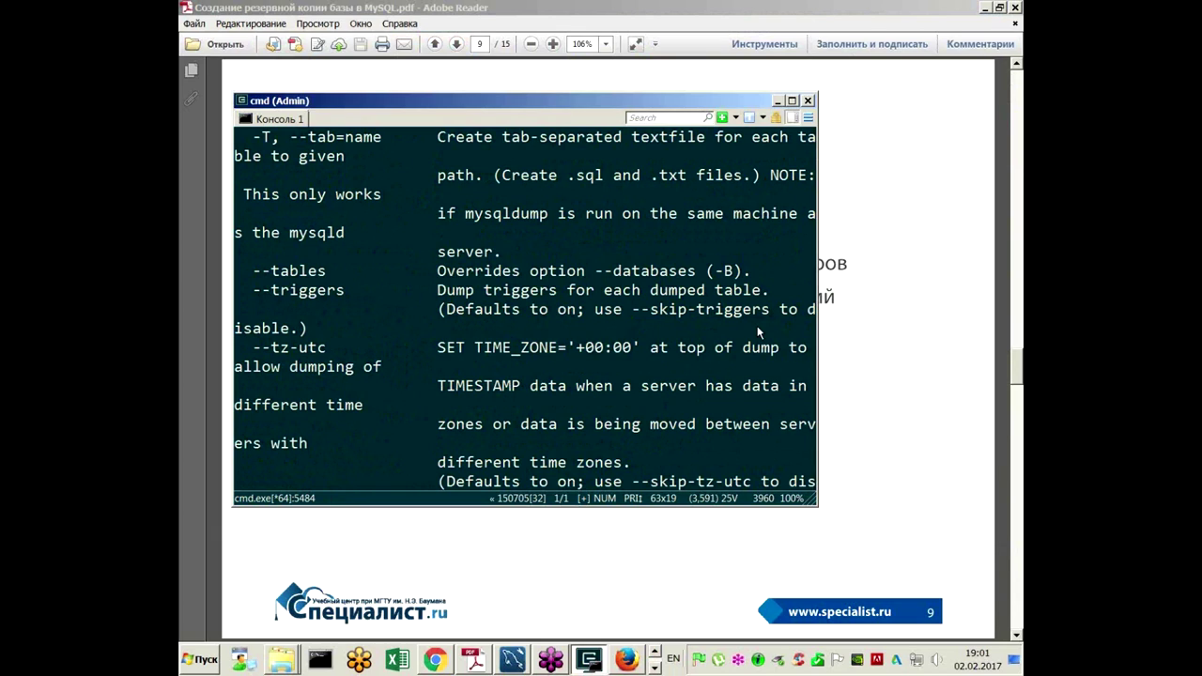